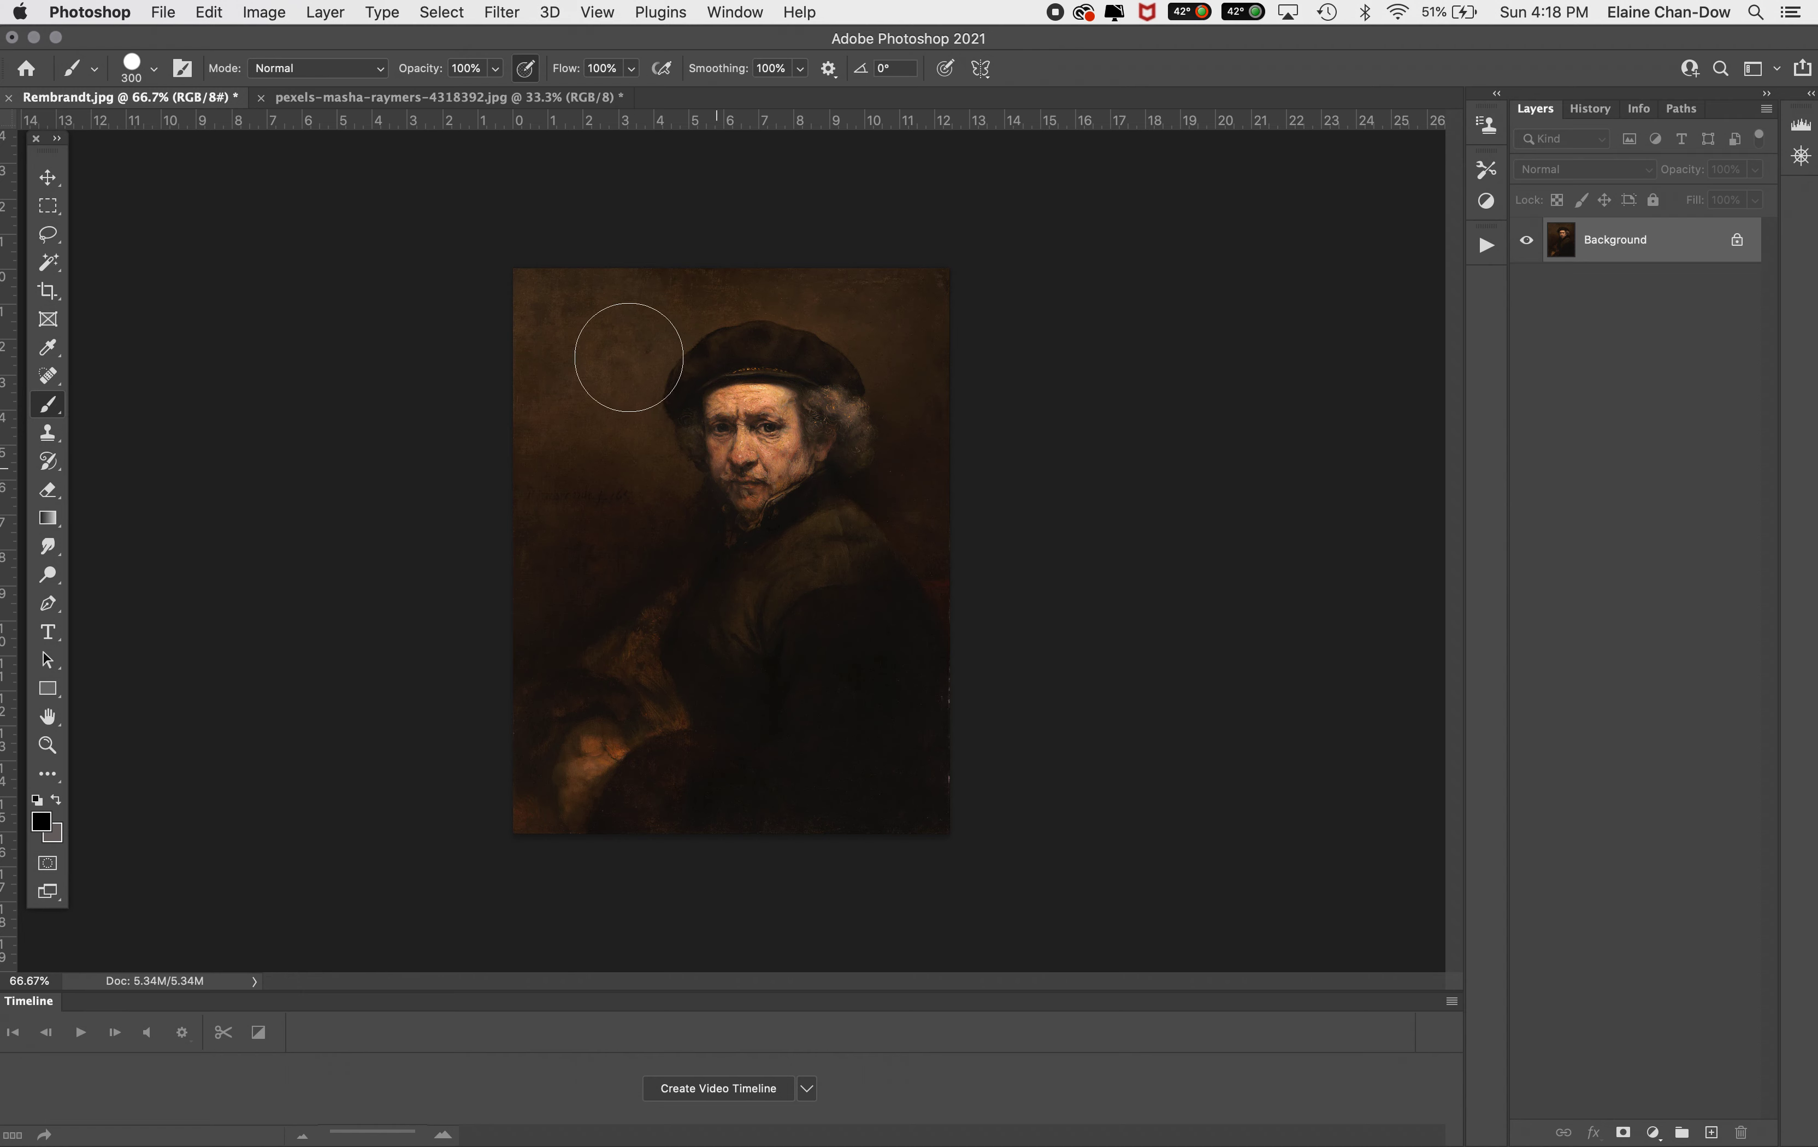
# Undo to restore the Colour Grade group in the photo and make it visible again
pyautogui.click(517, 103)
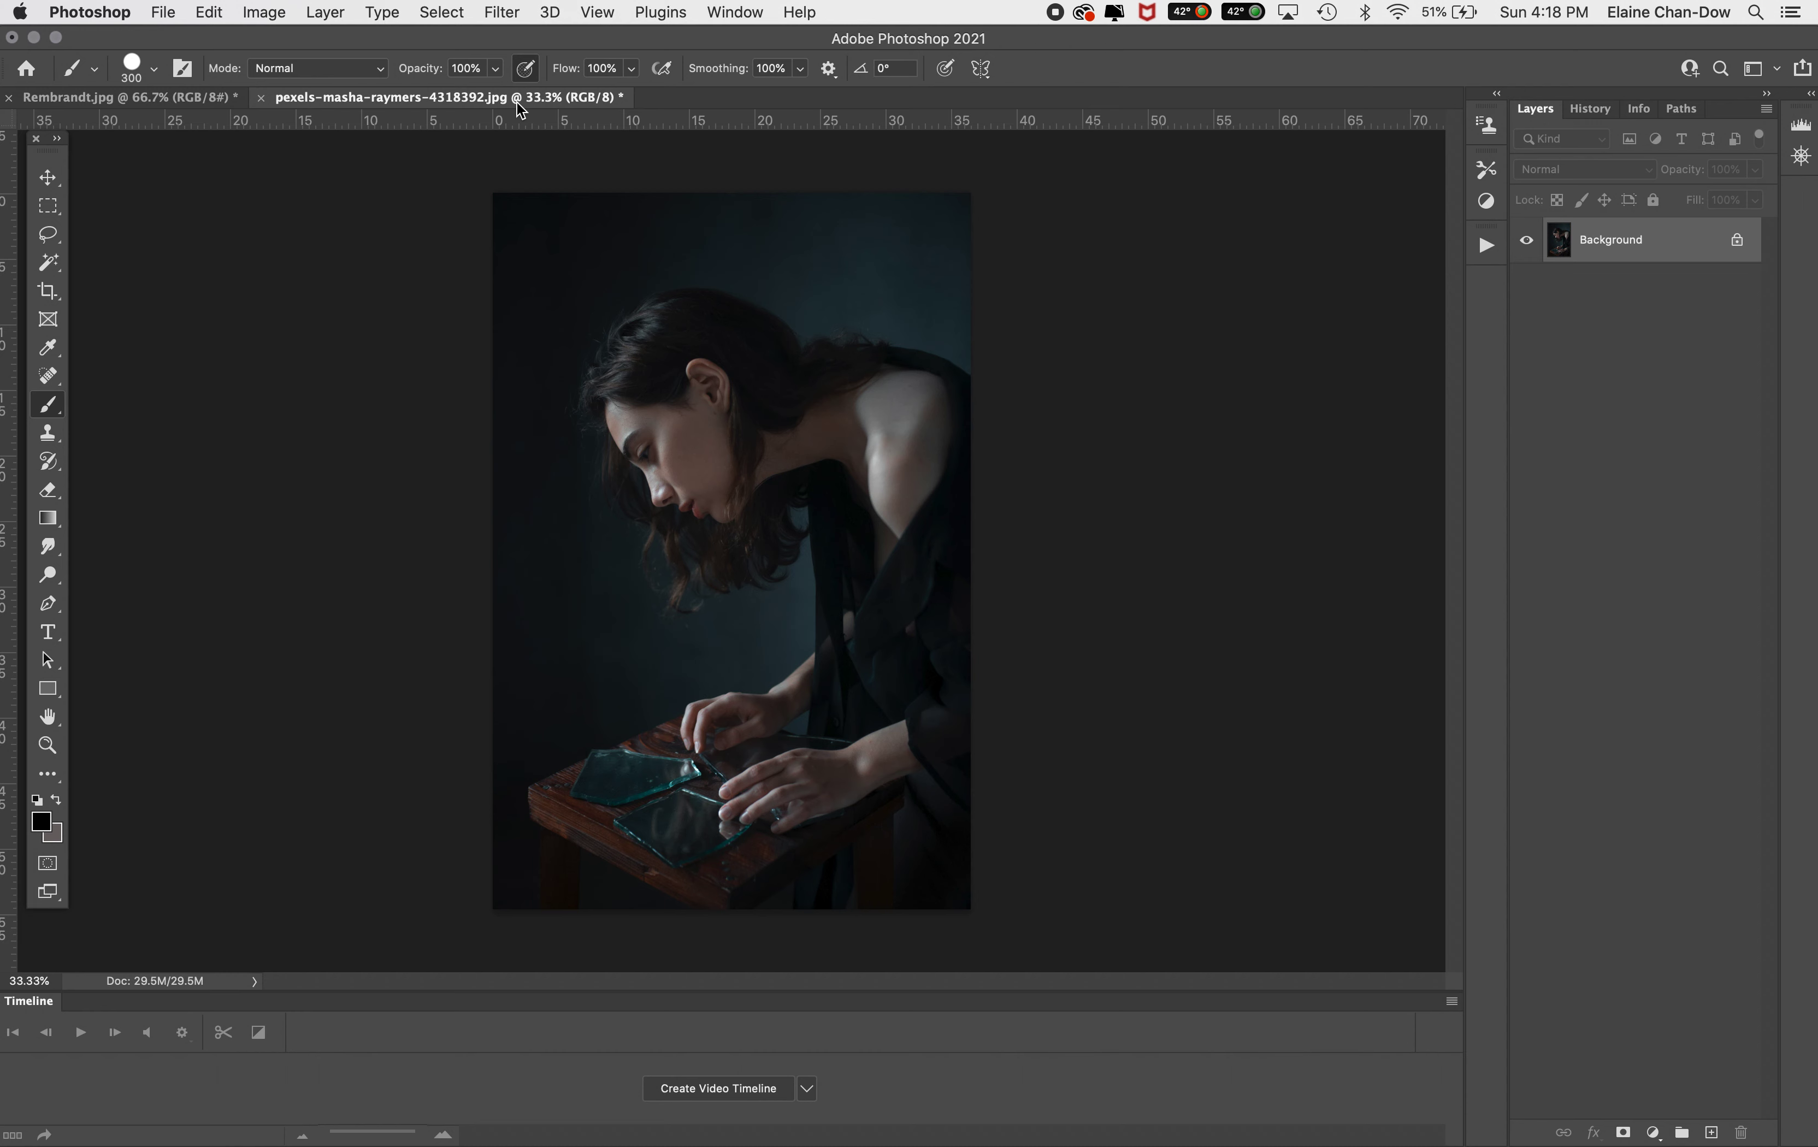
pyautogui.press('super+z')
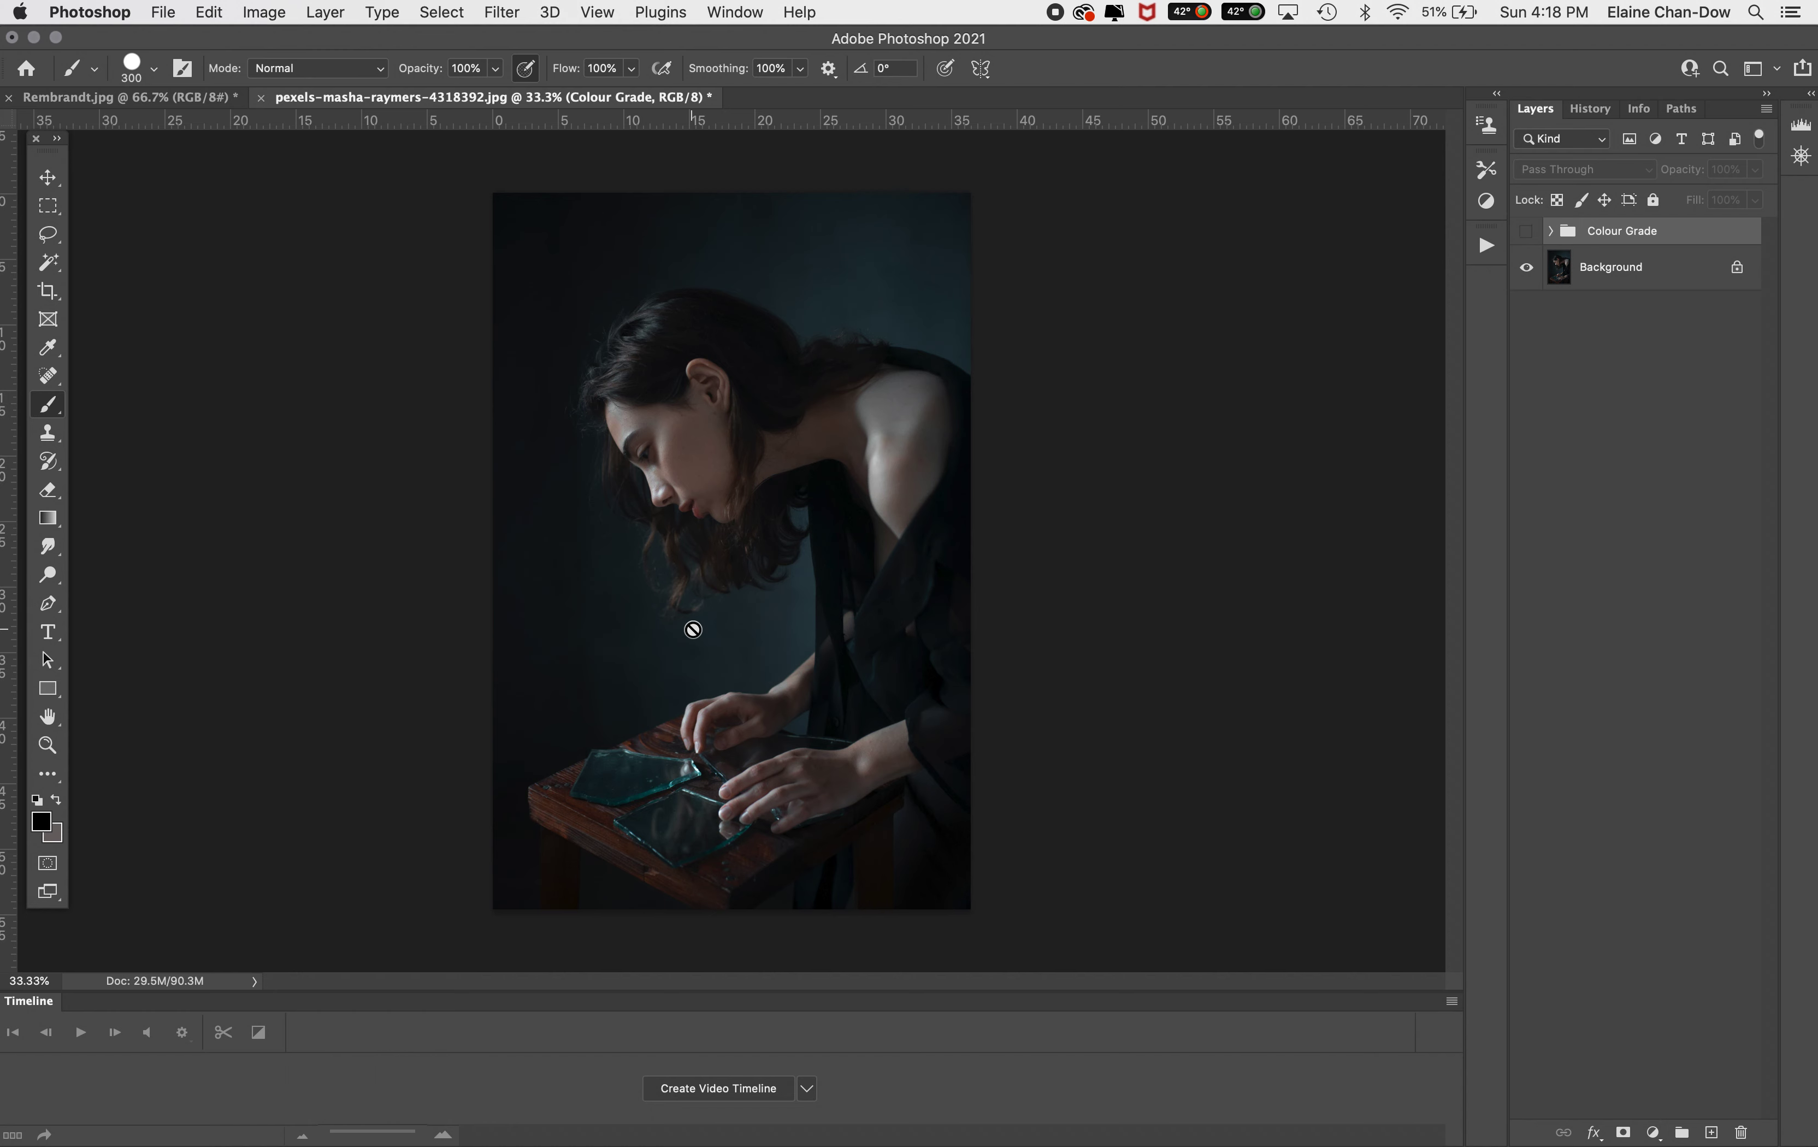
pyautogui.click(74, 104)
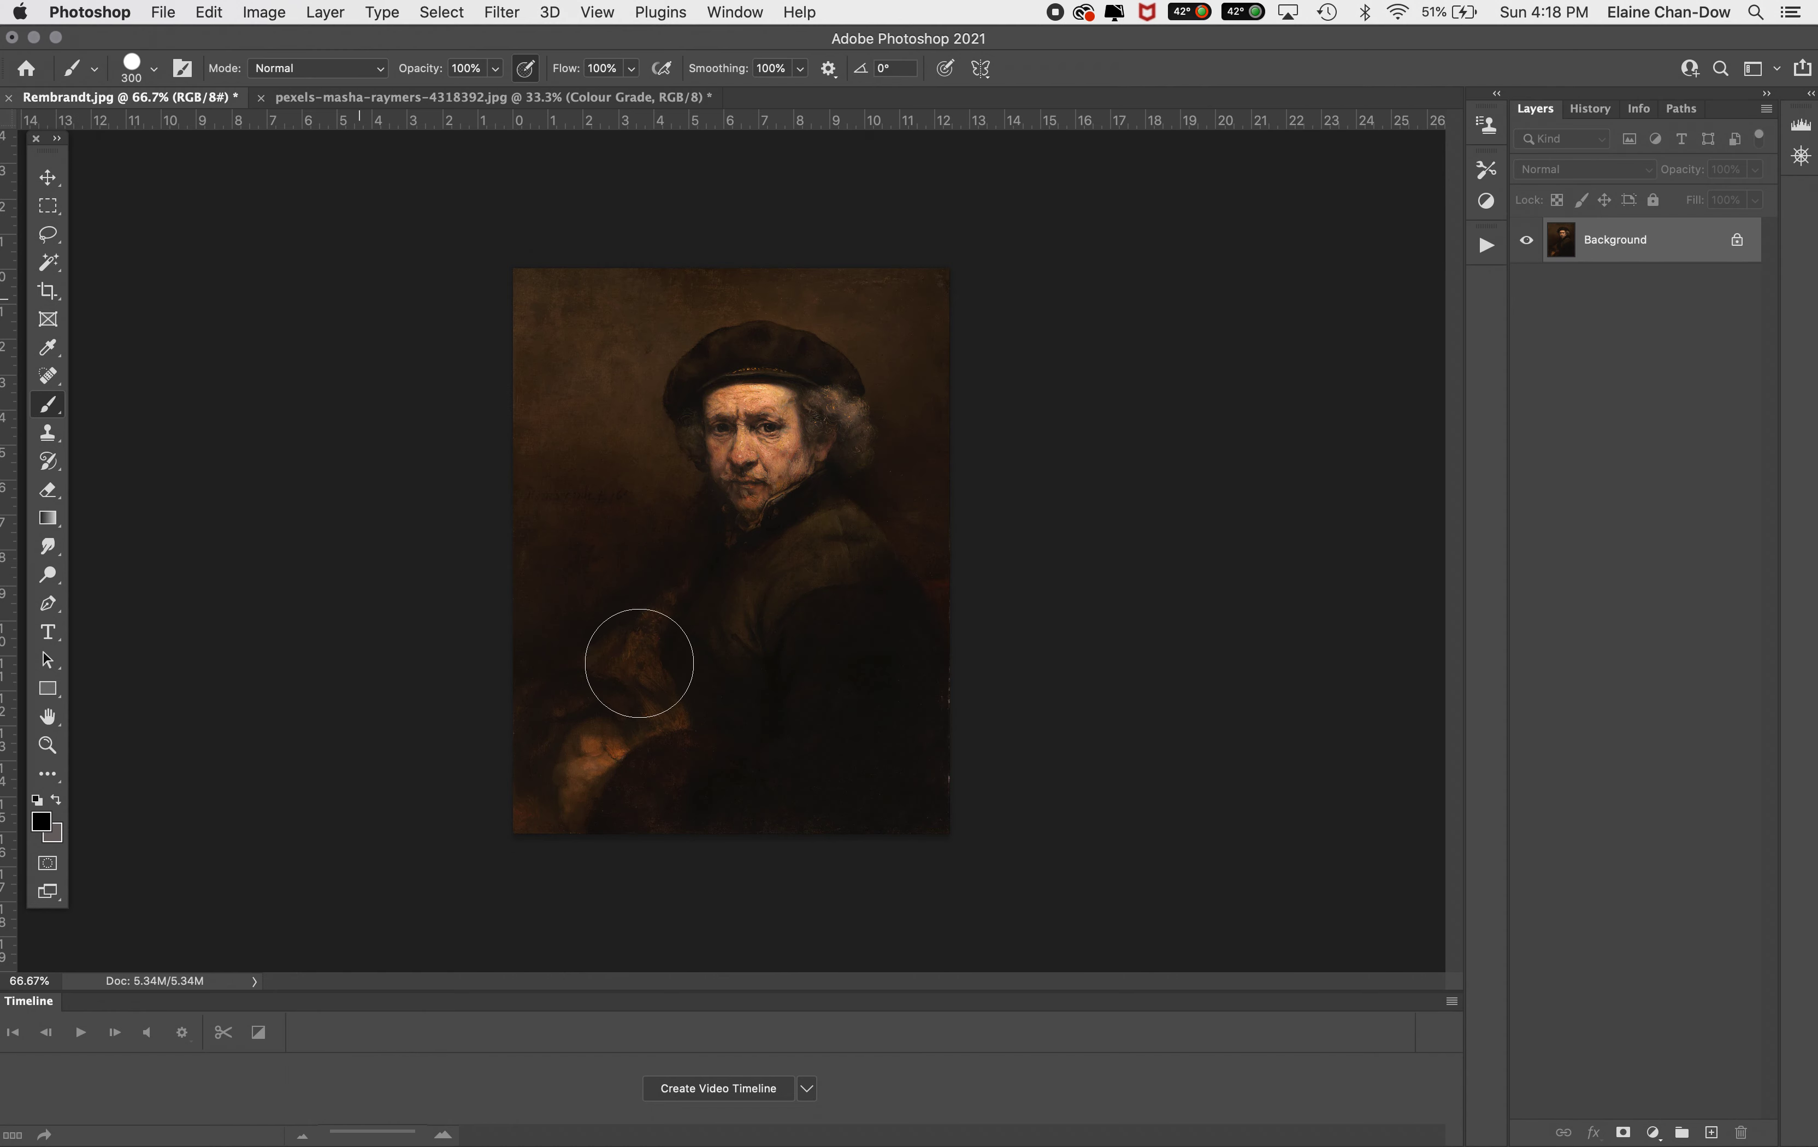
pyautogui.click(638, 103)
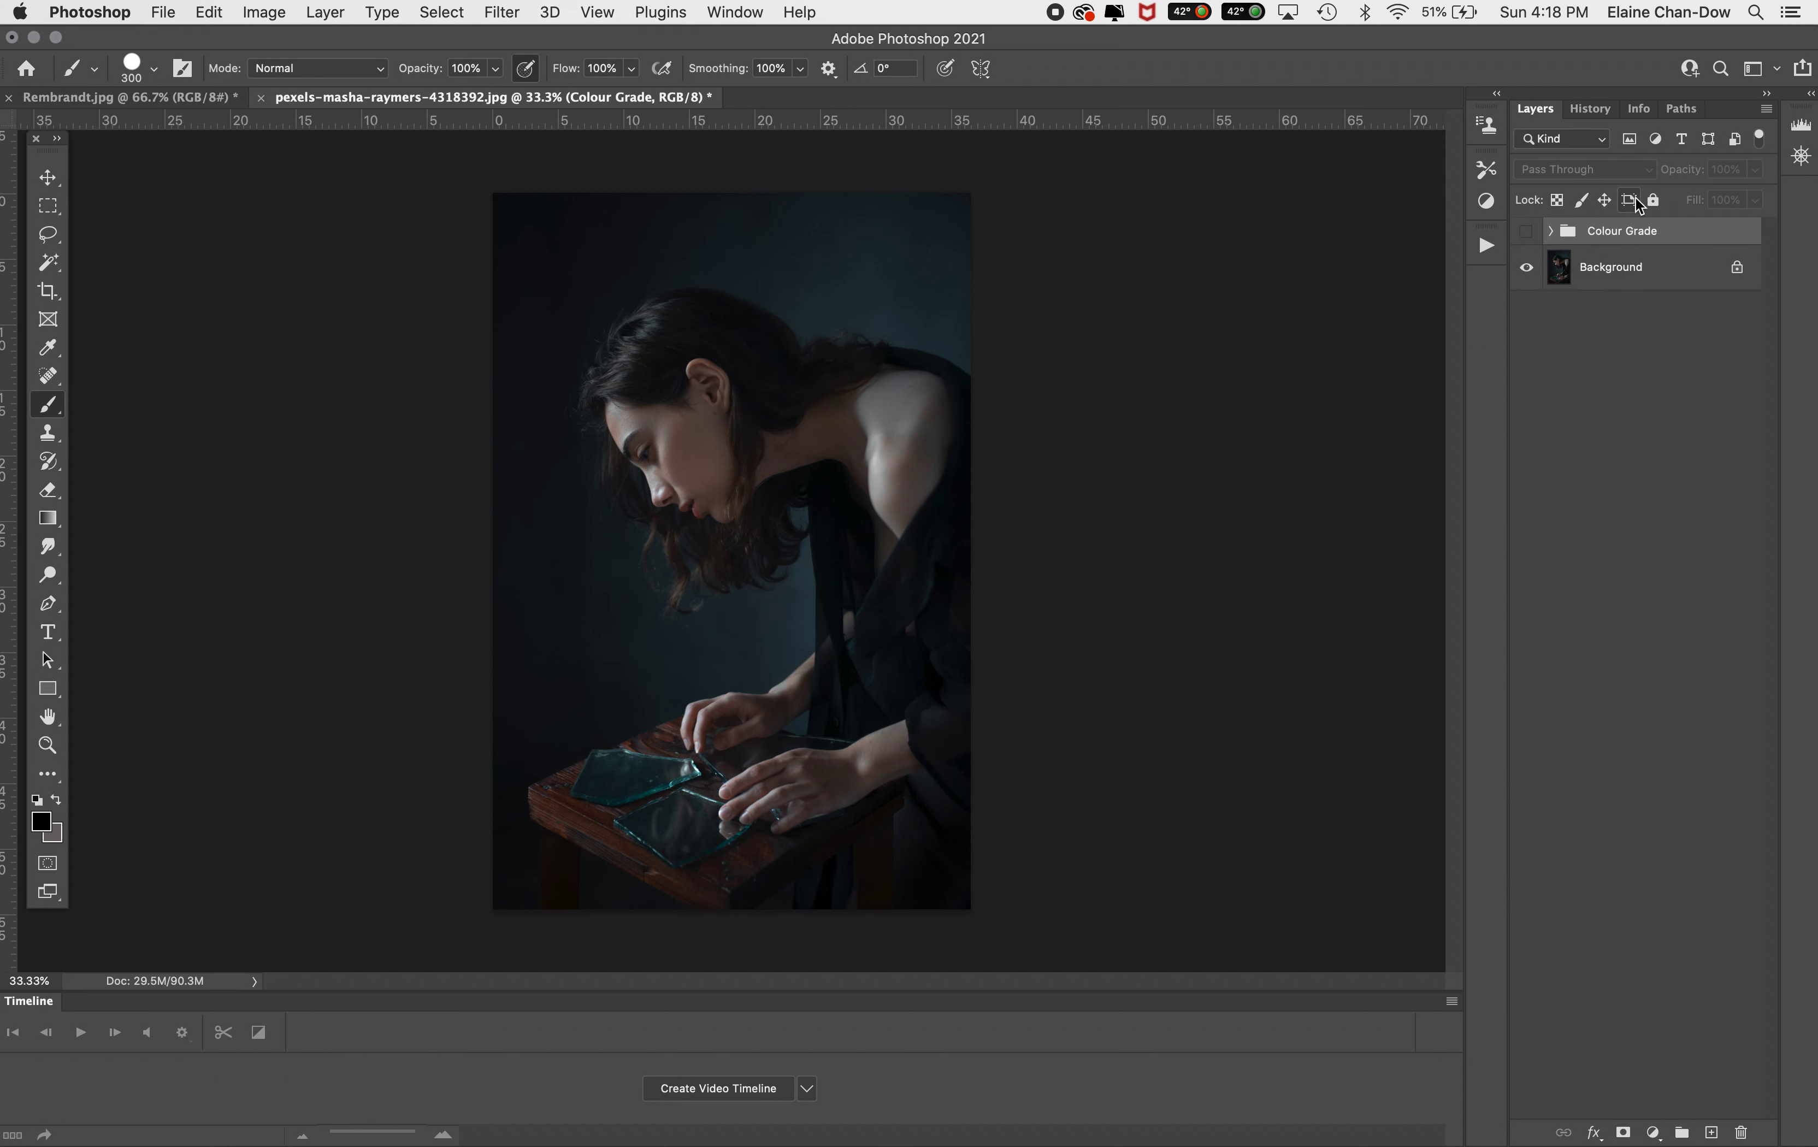
pyautogui.click(1525, 232)
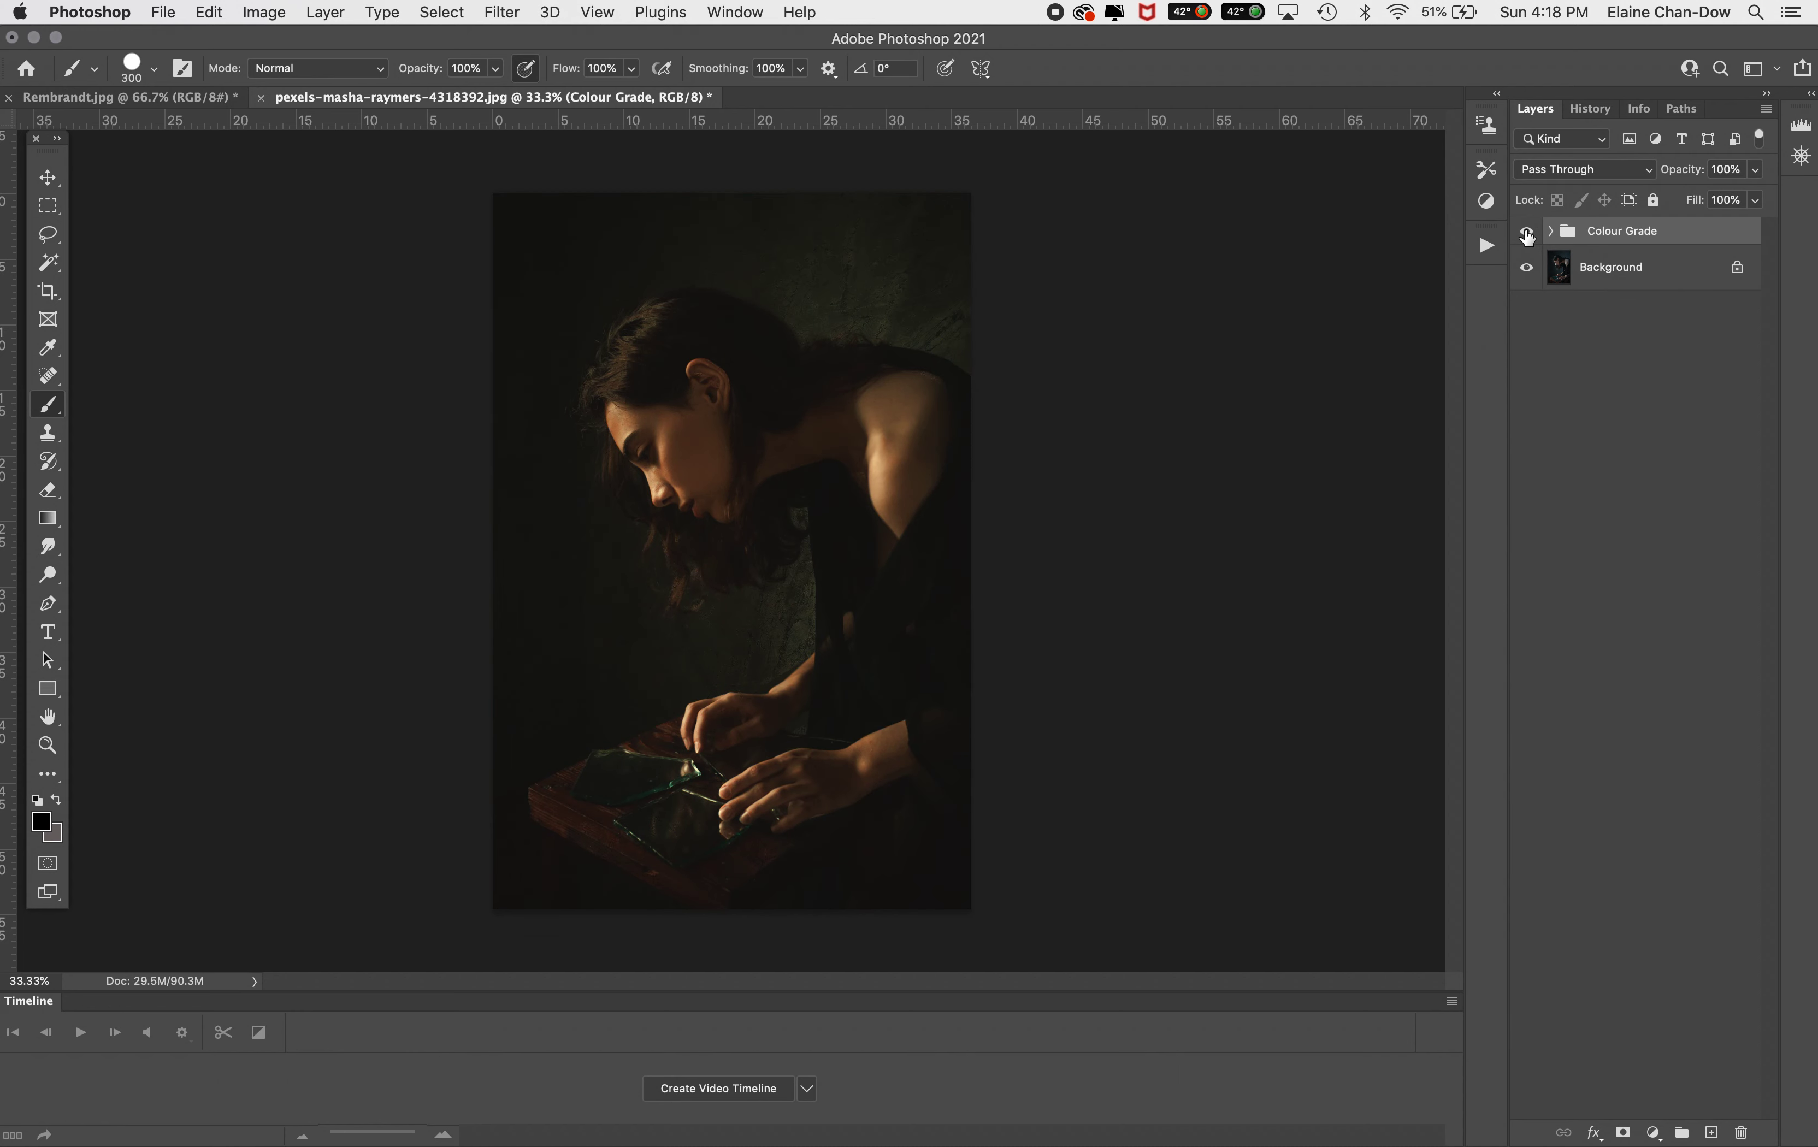
# Delete the Colour Grade group together with its contents from the photo
pyautogui.click(54, 96)
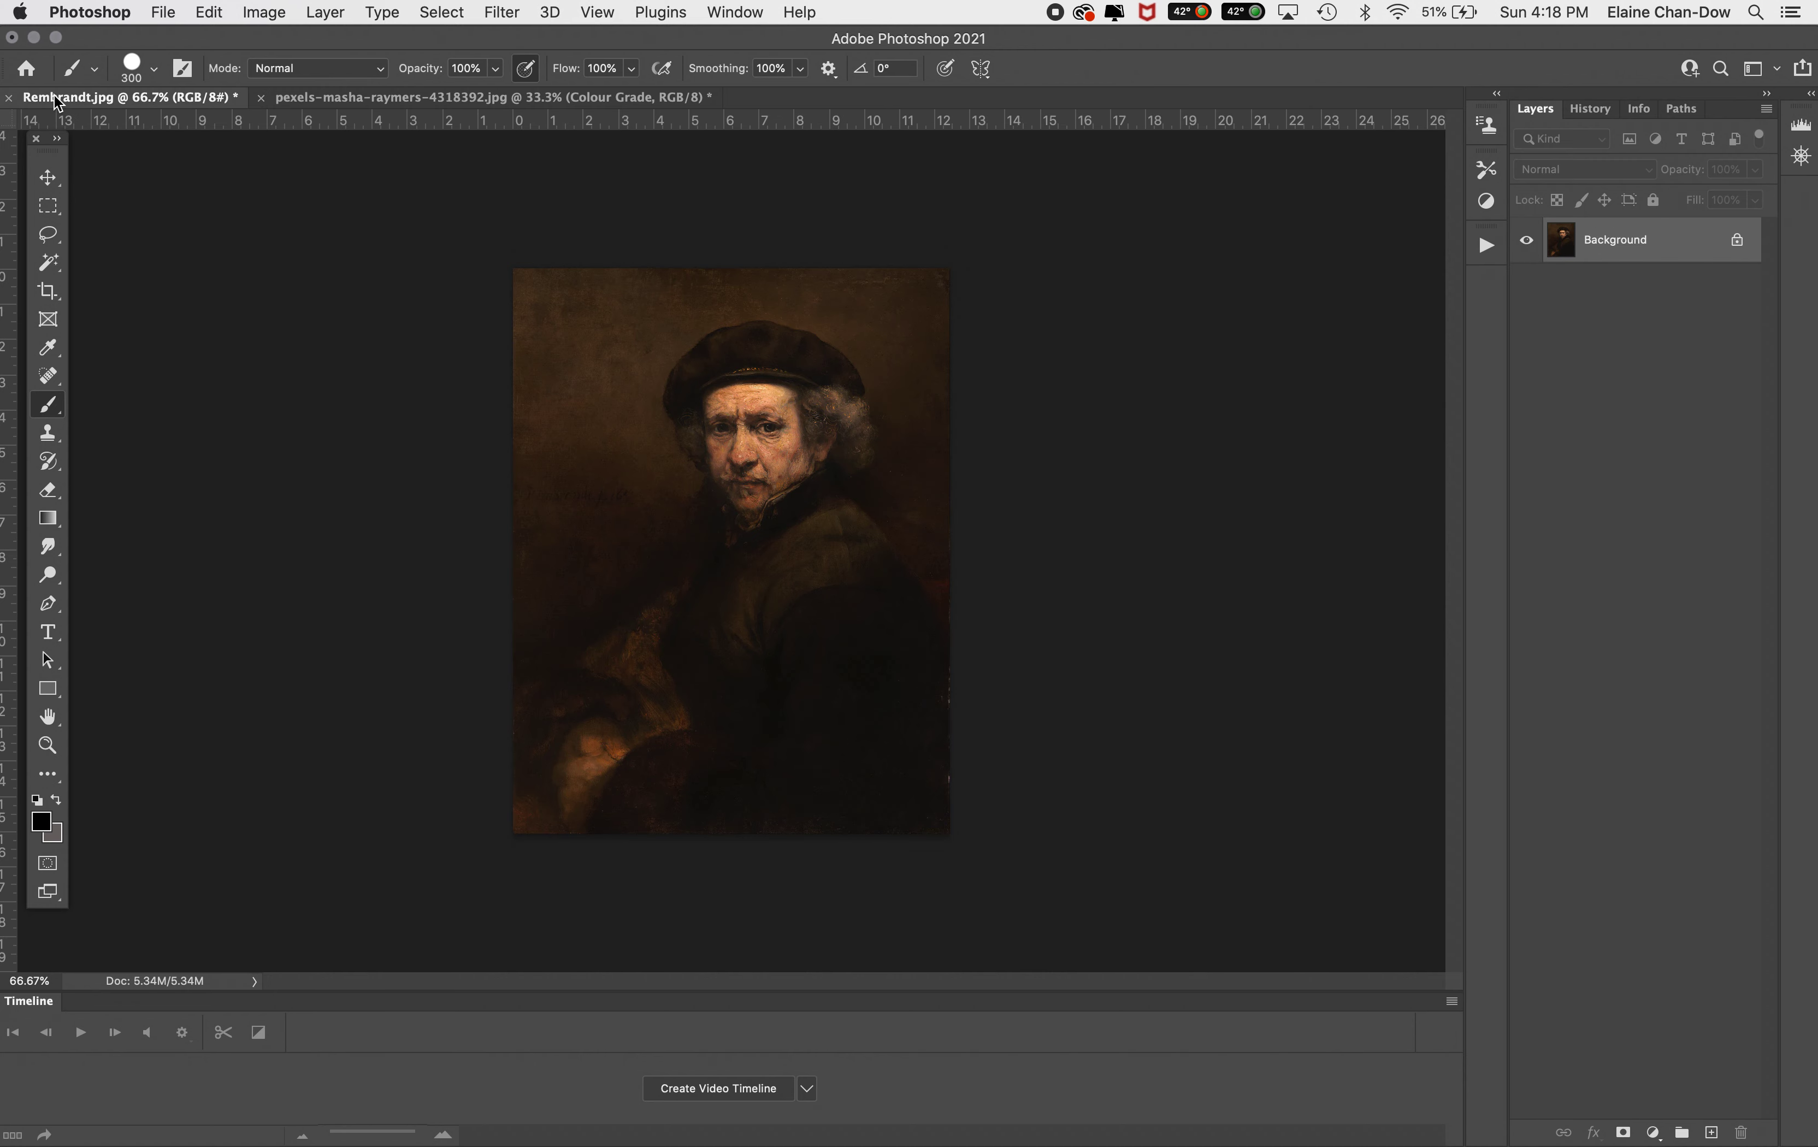
pyautogui.click(394, 97)
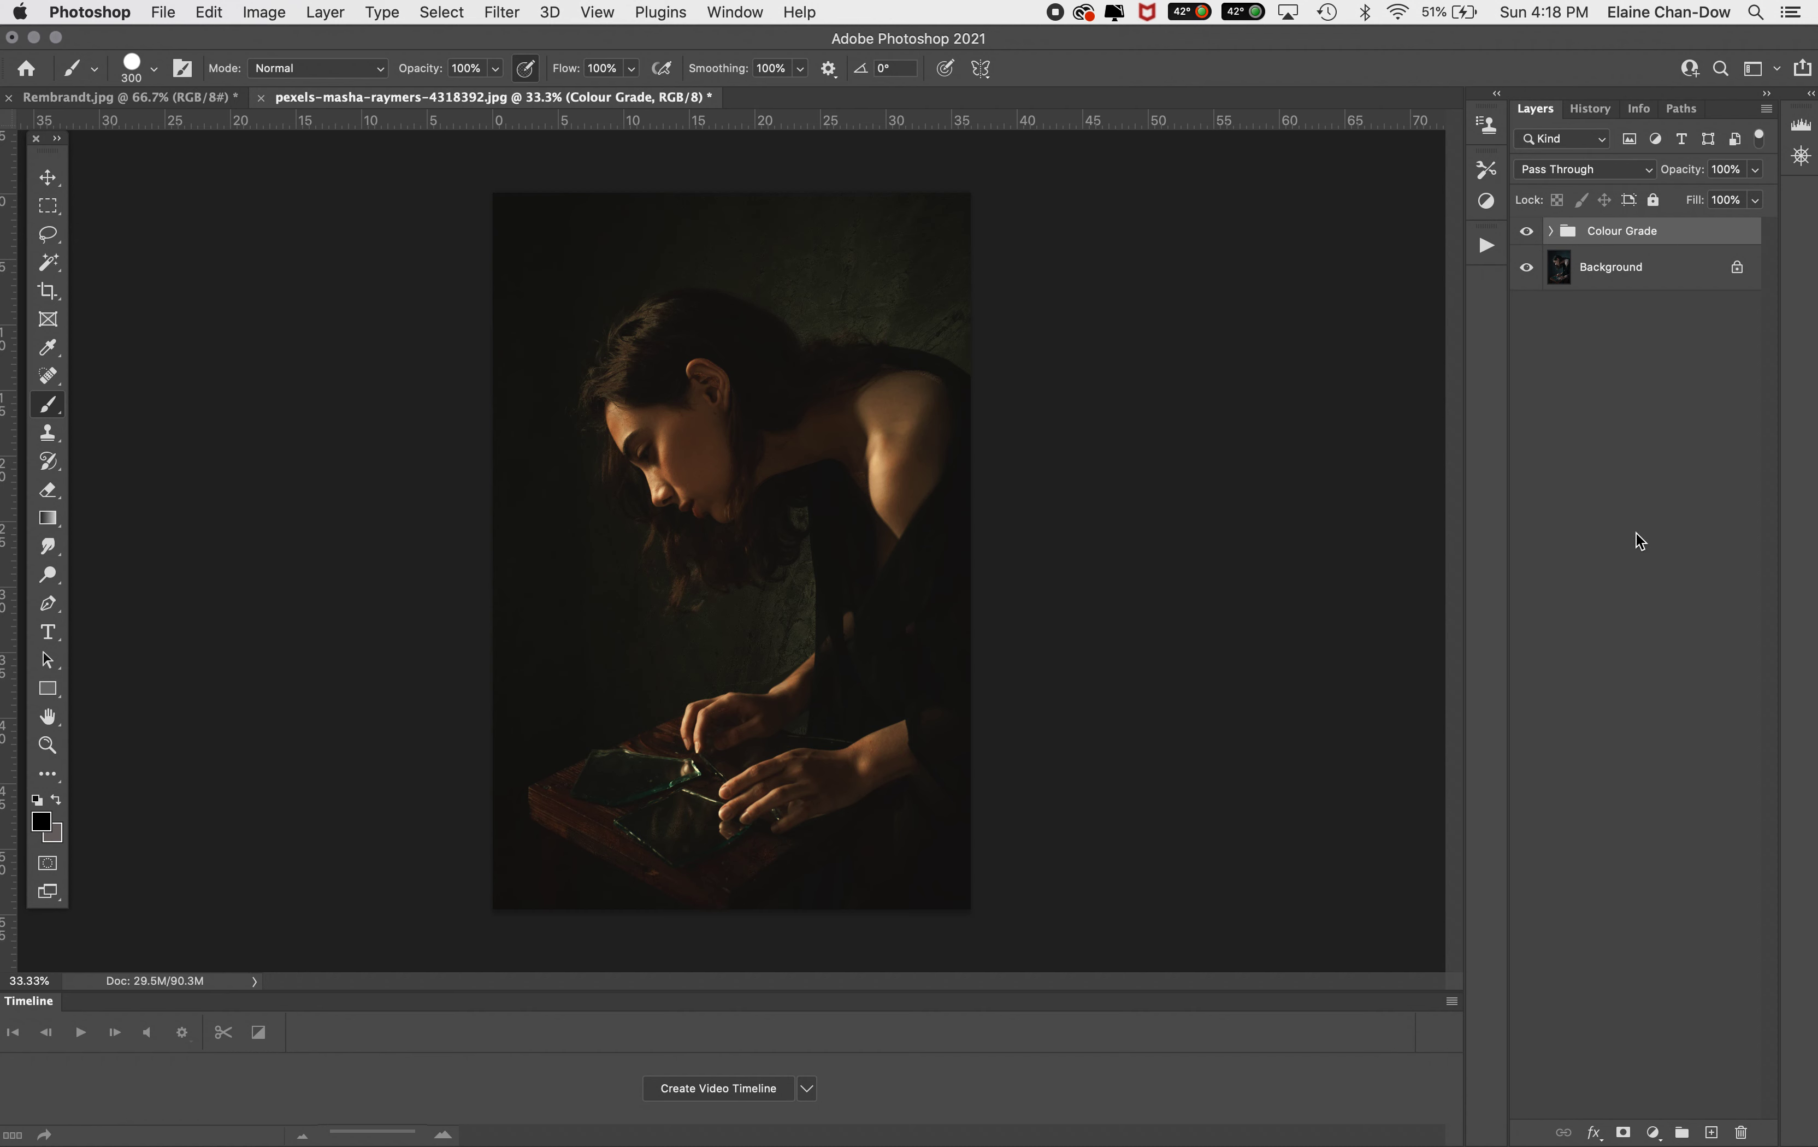
pyautogui.click(1738, 1135)
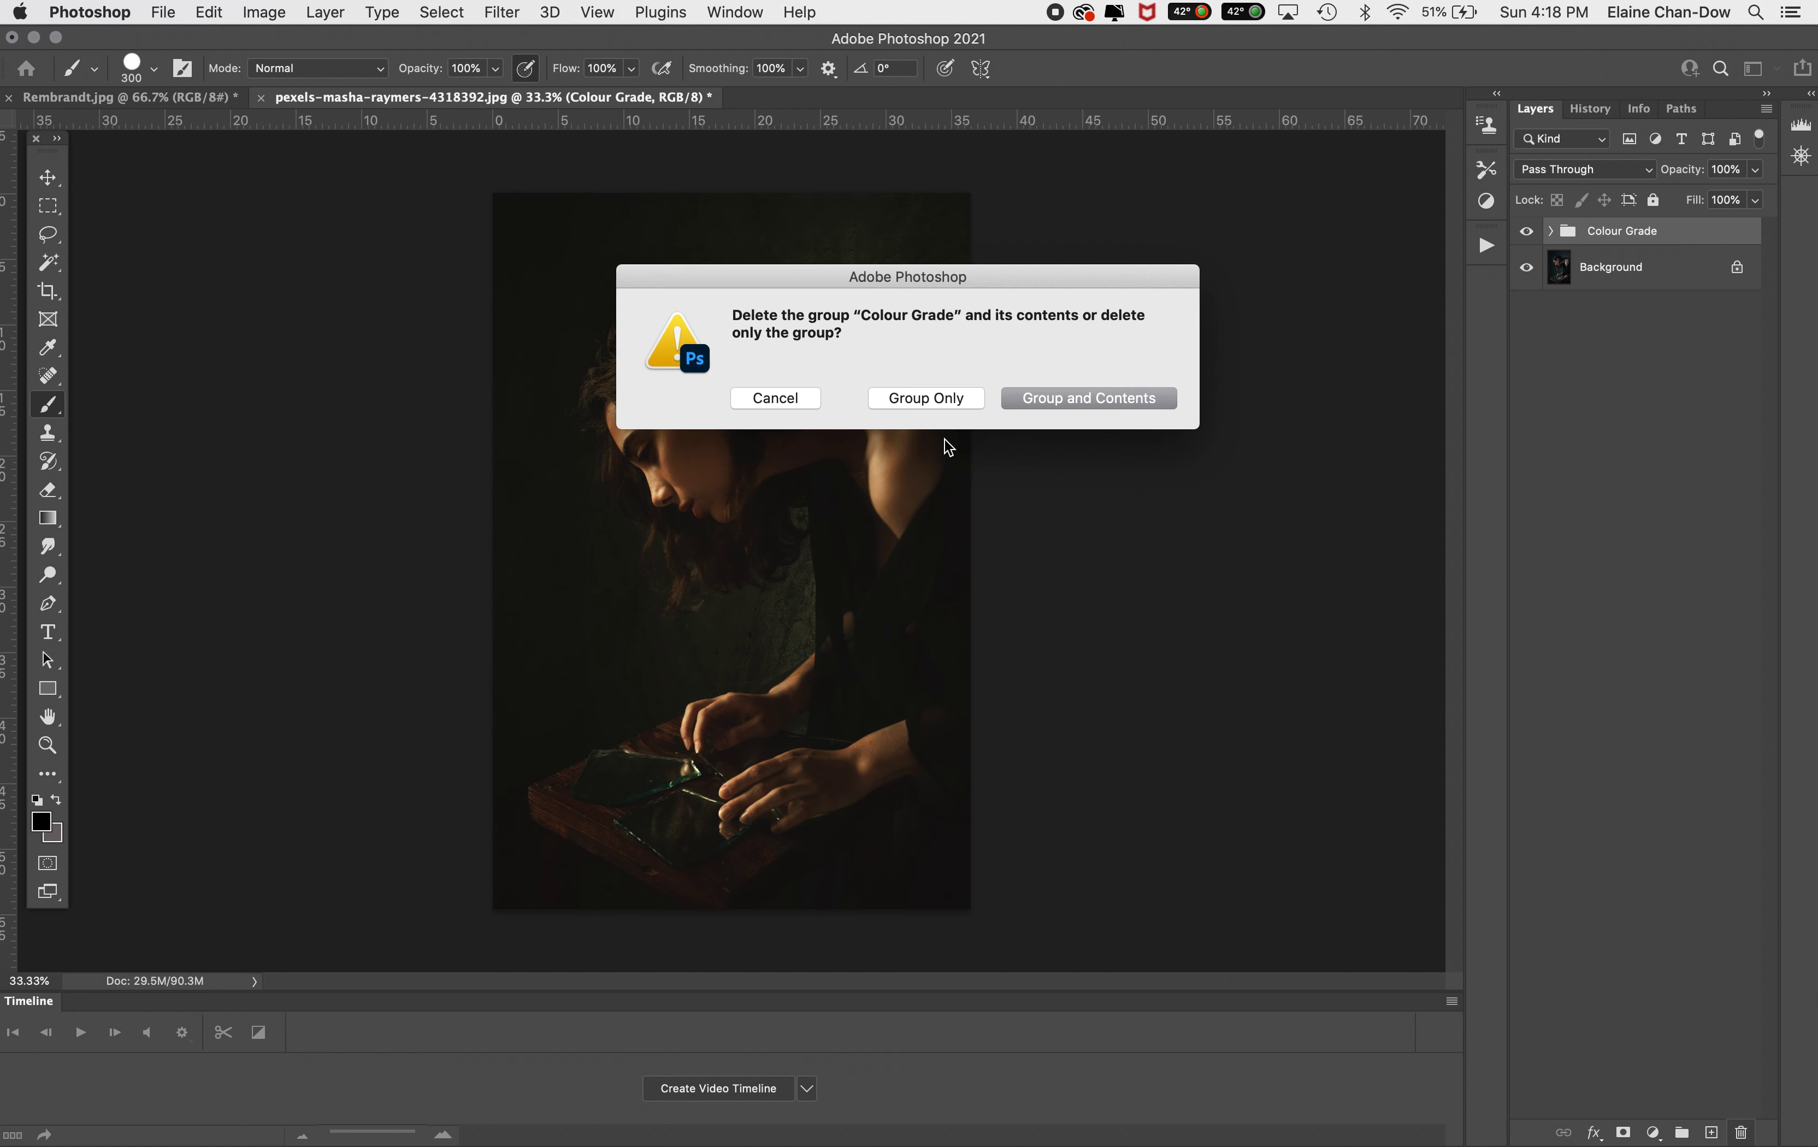
pyautogui.click(1075, 400)
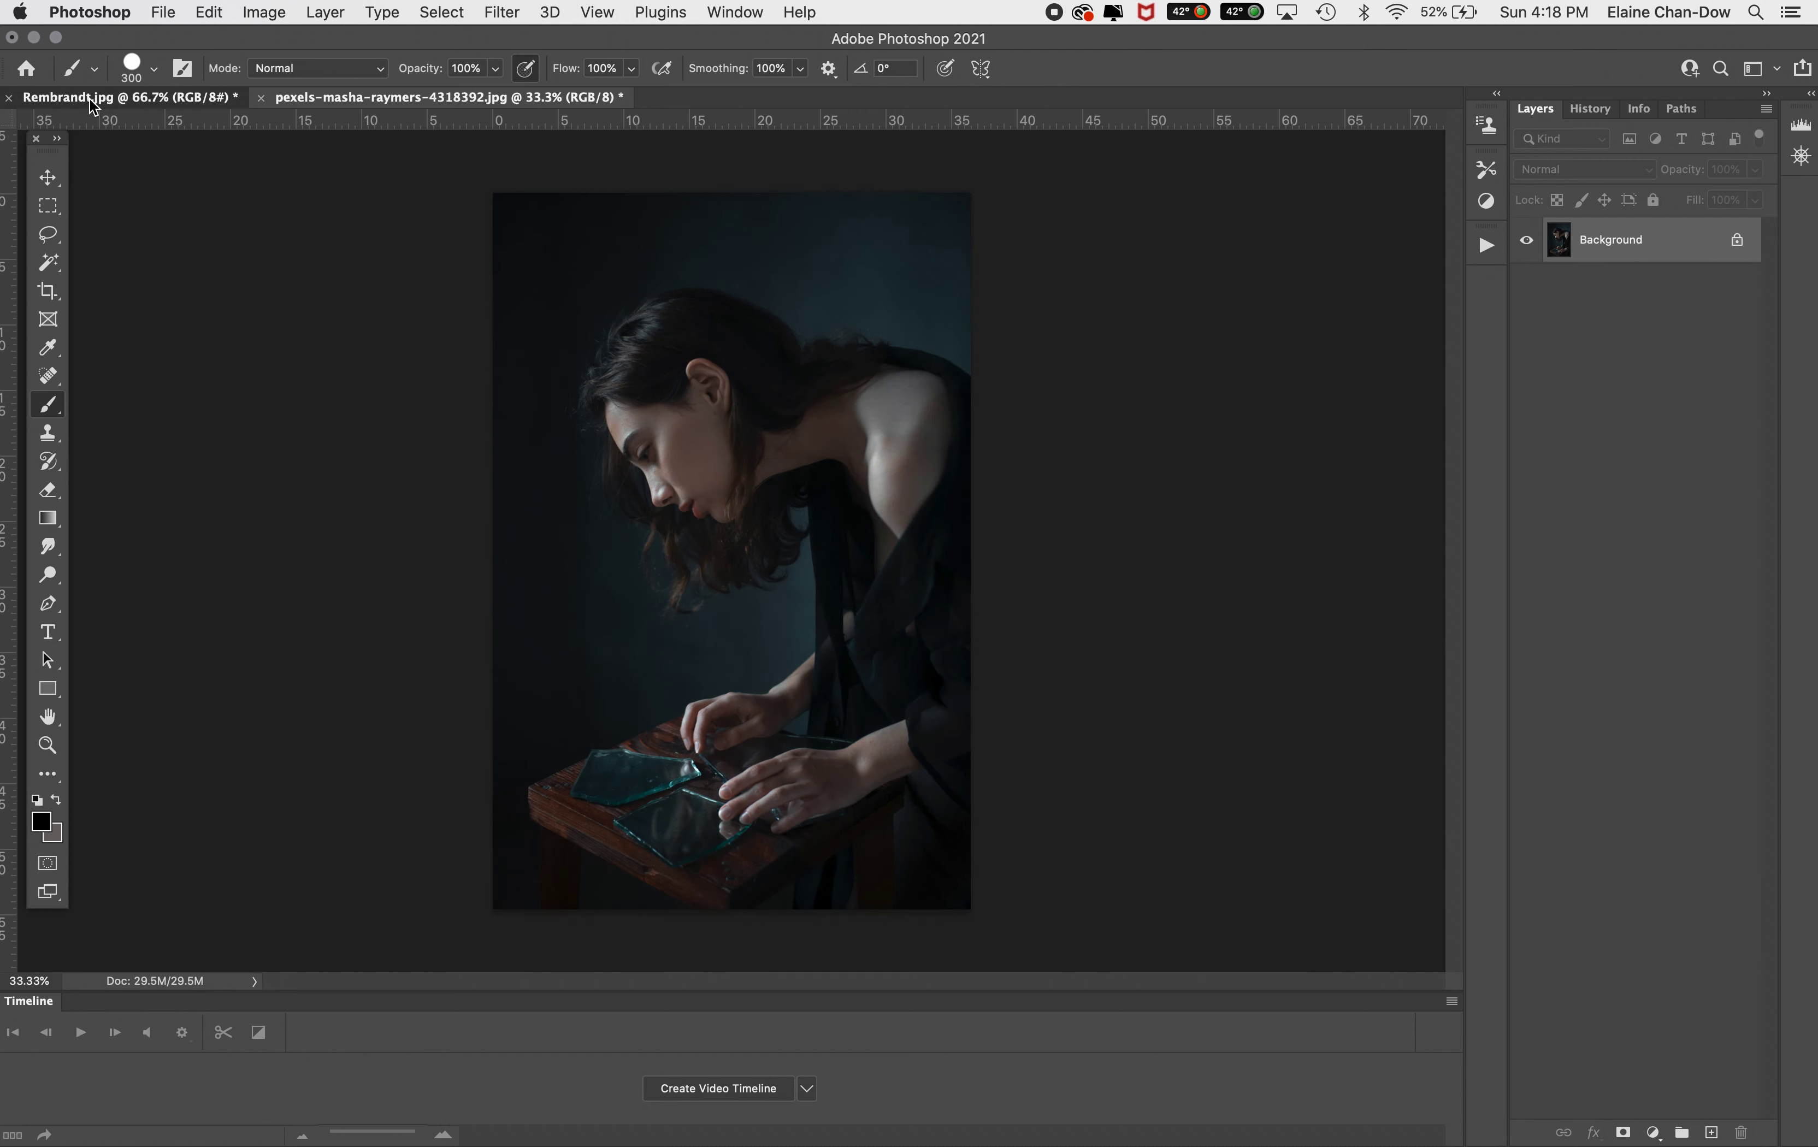
# Open Save for Web for the Rembrandt painting and reduce the GIF palette to 3 colors
pyautogui.click(129, 97)
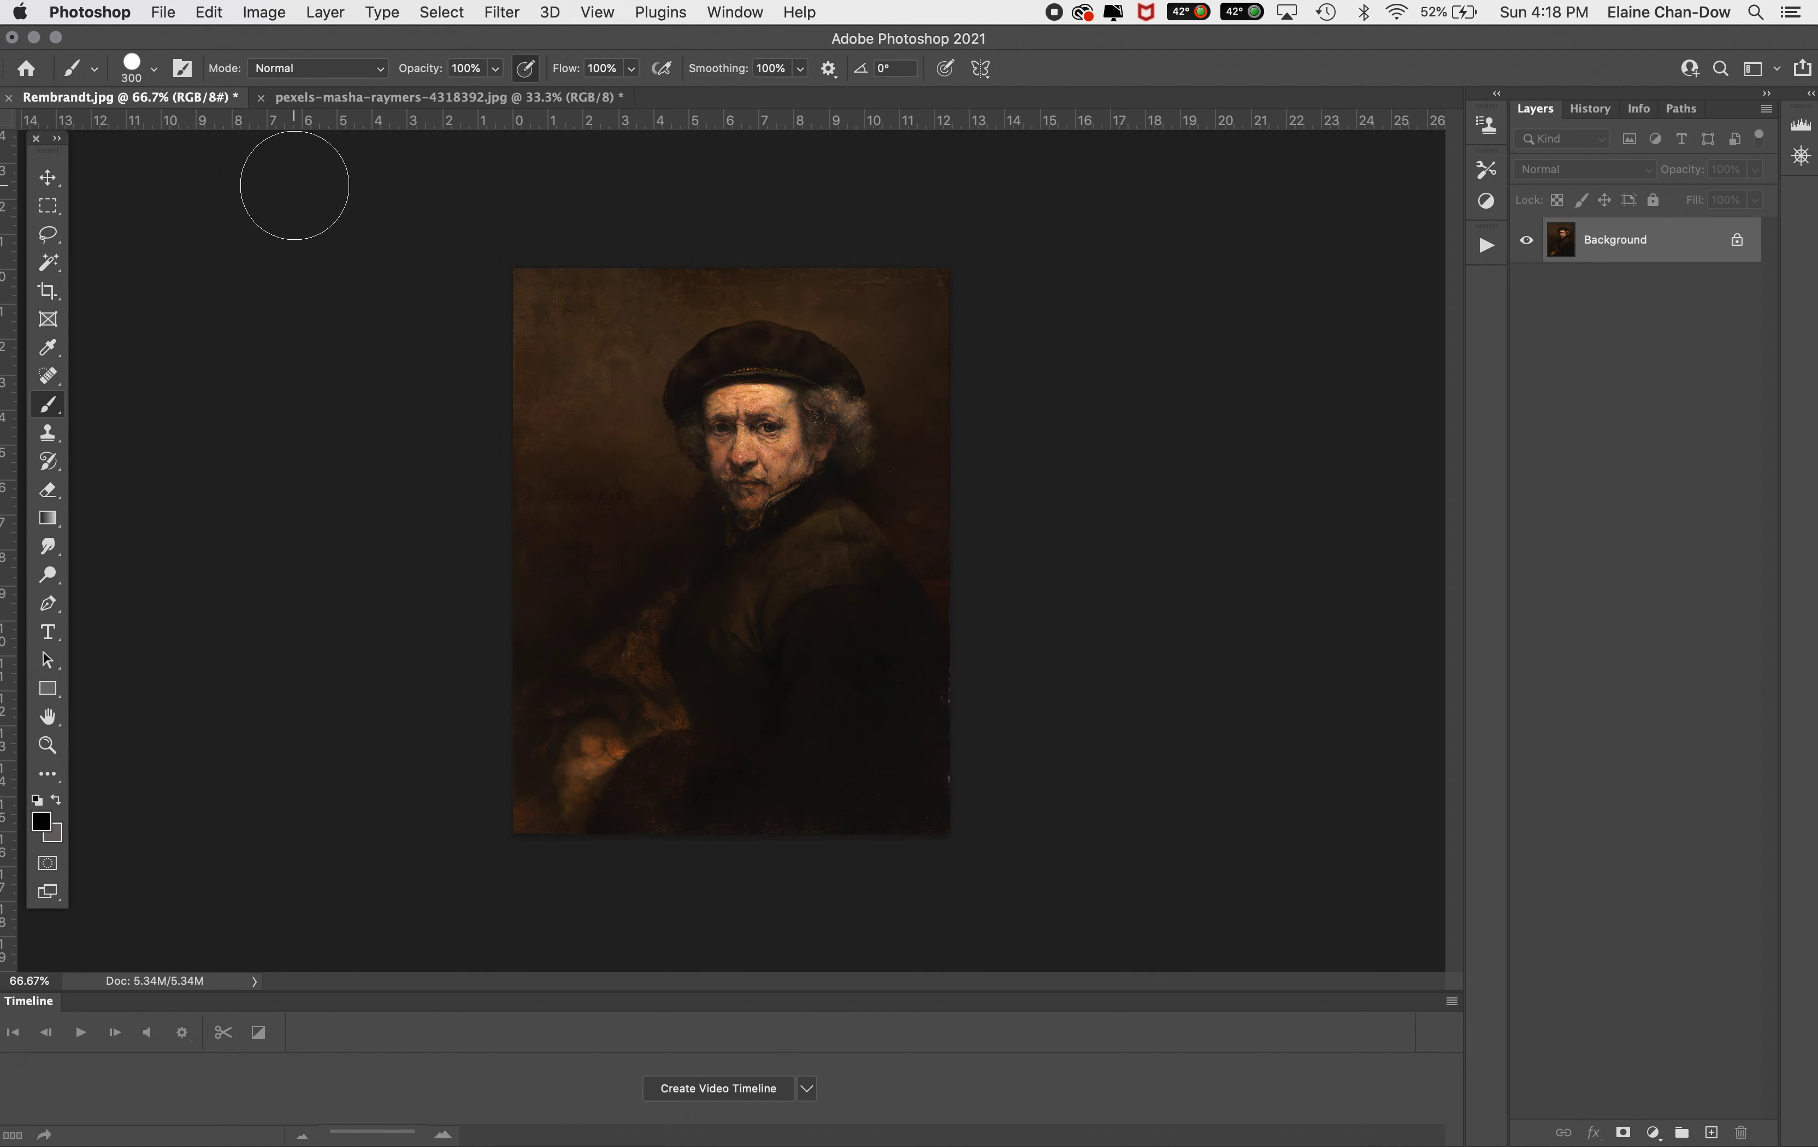
pyautogui.click(160, 11)
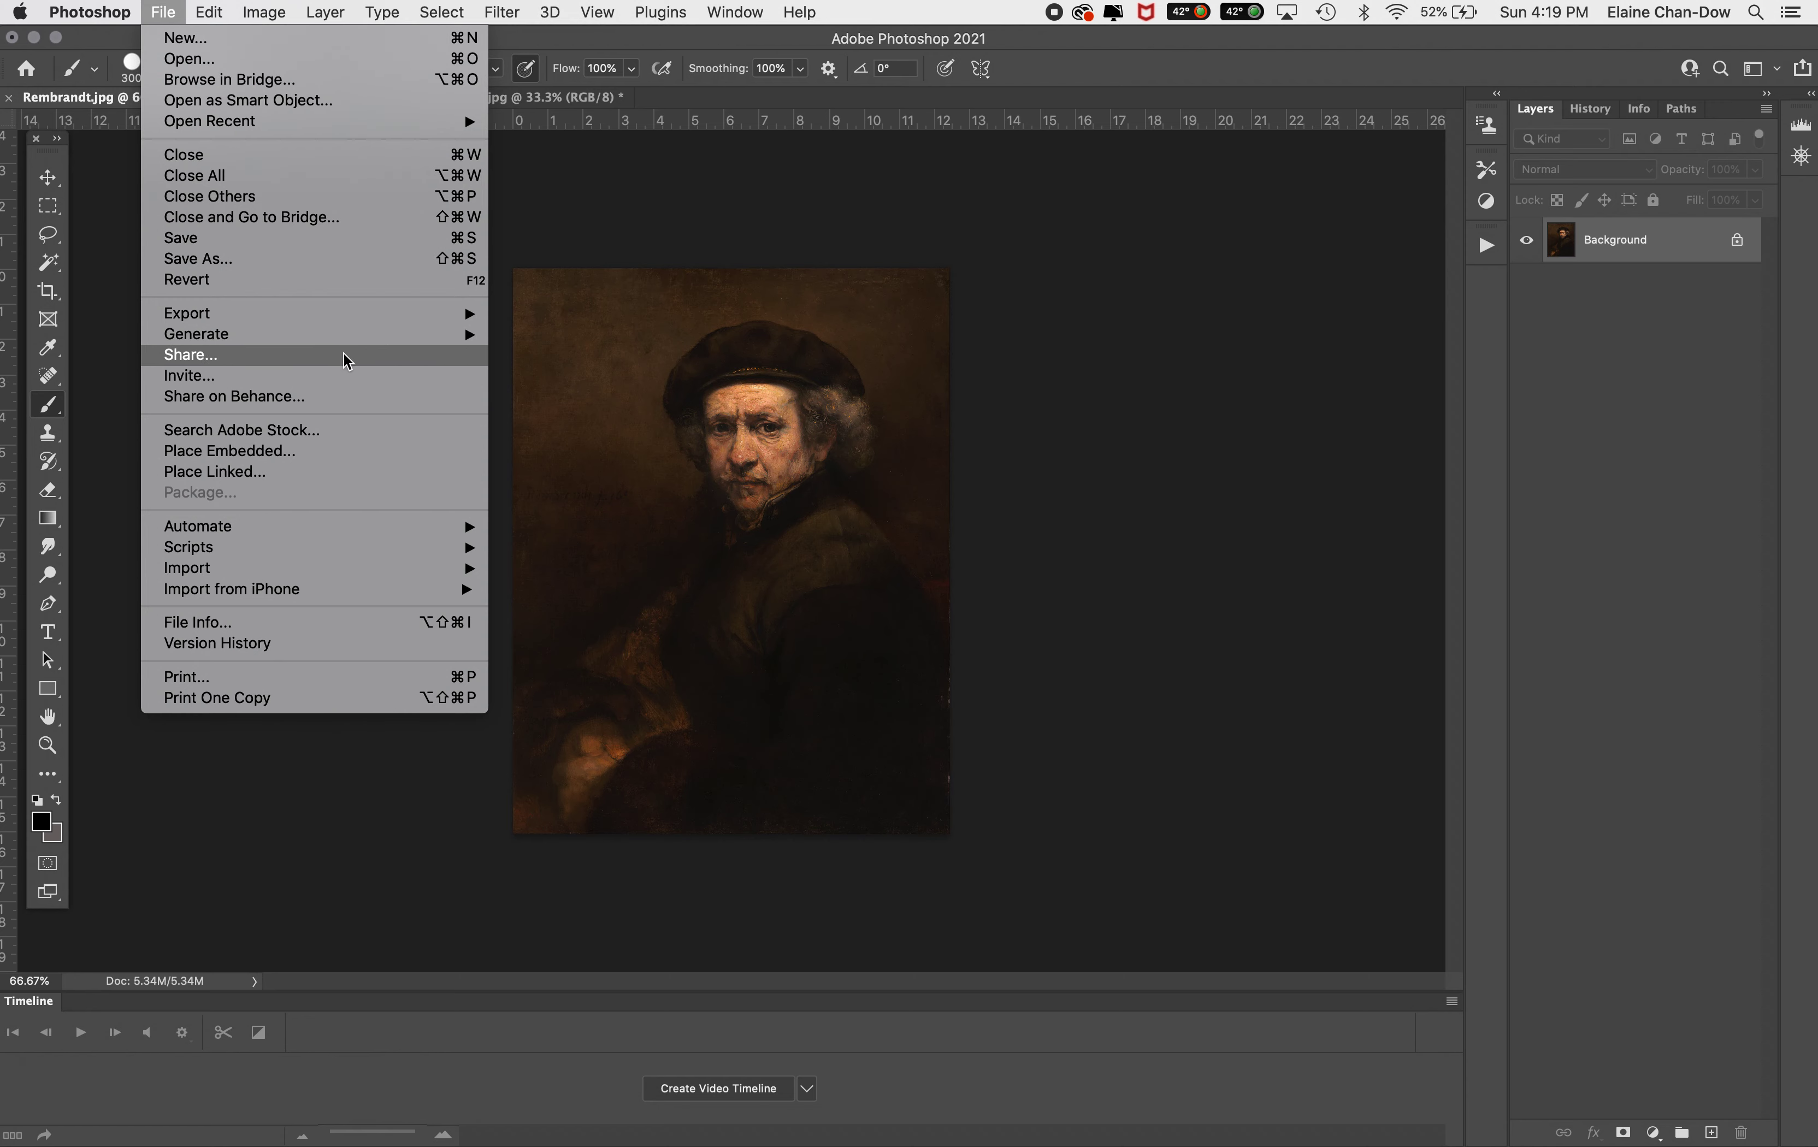
pyautogui.moveTo(355, 316)
pyautogui.click(636, 404)
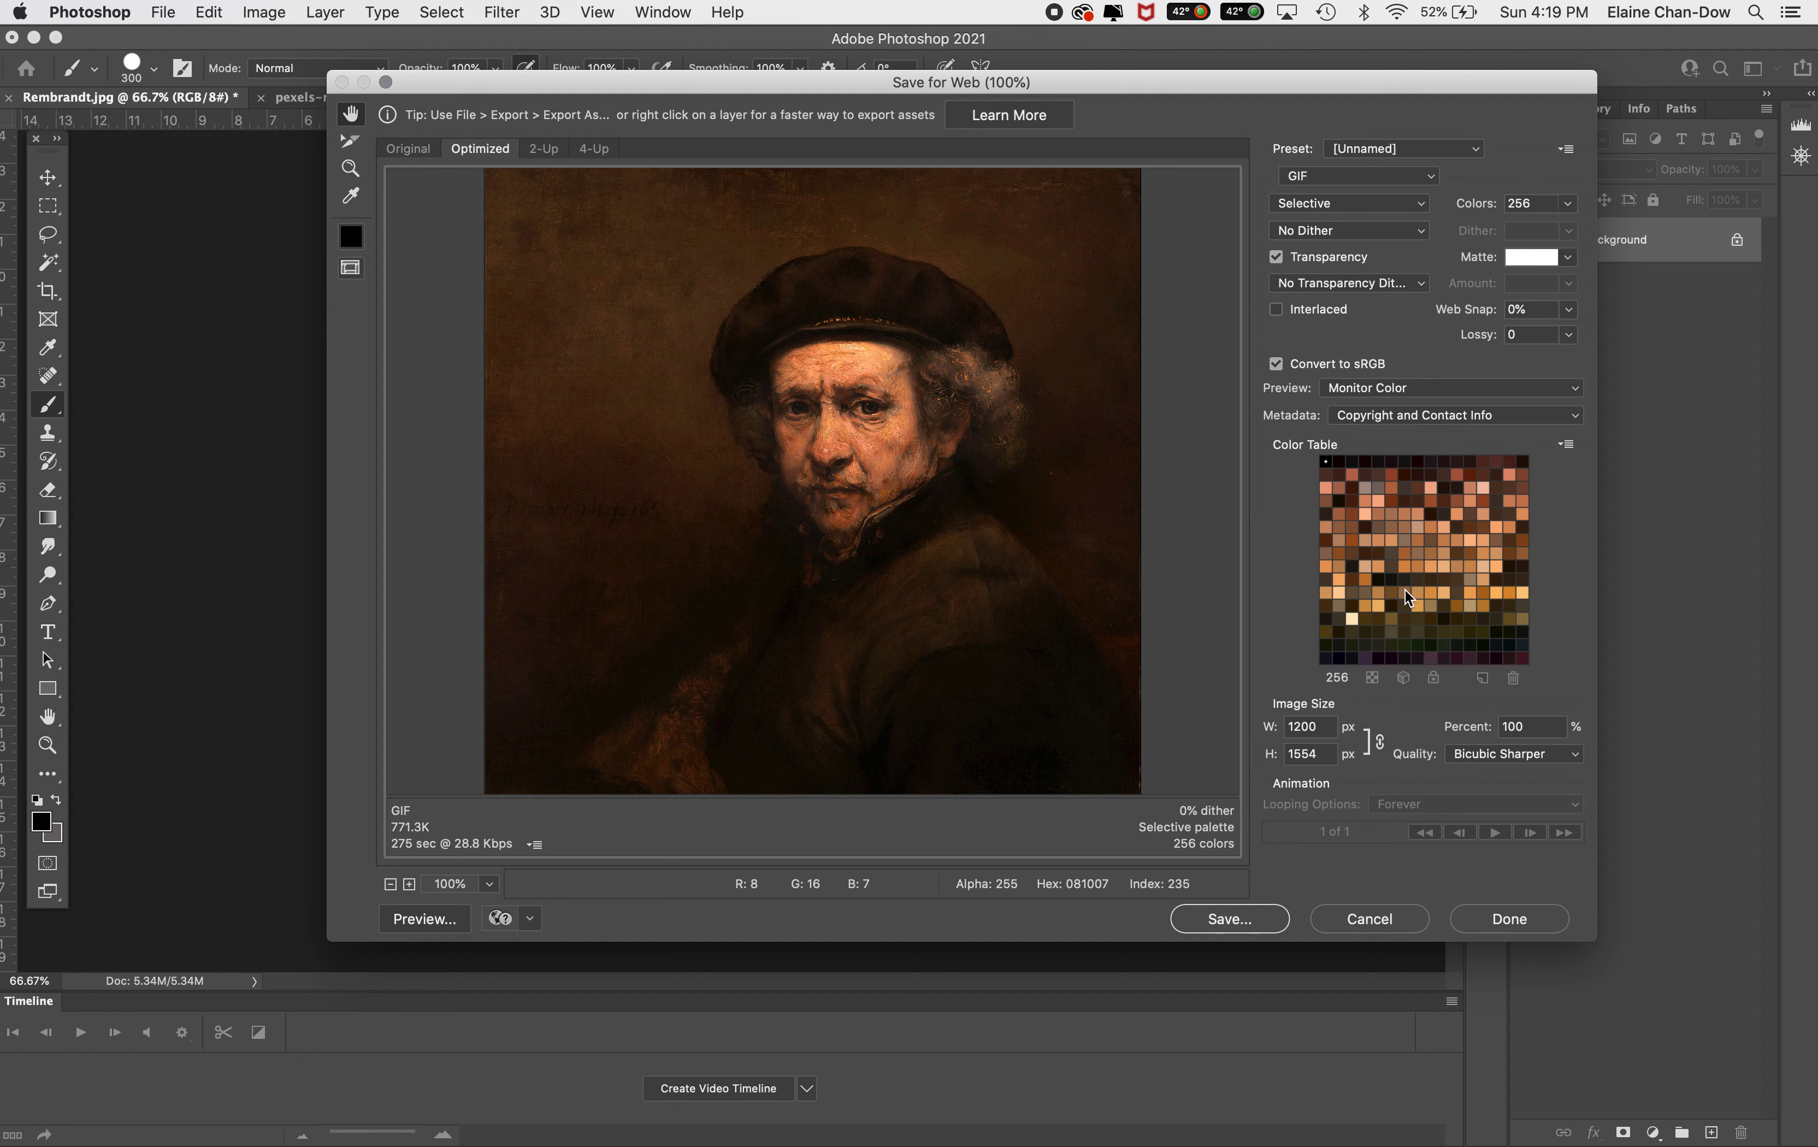
pyautogui.doubleClick(1530, 199)
pyautogui.write('3')
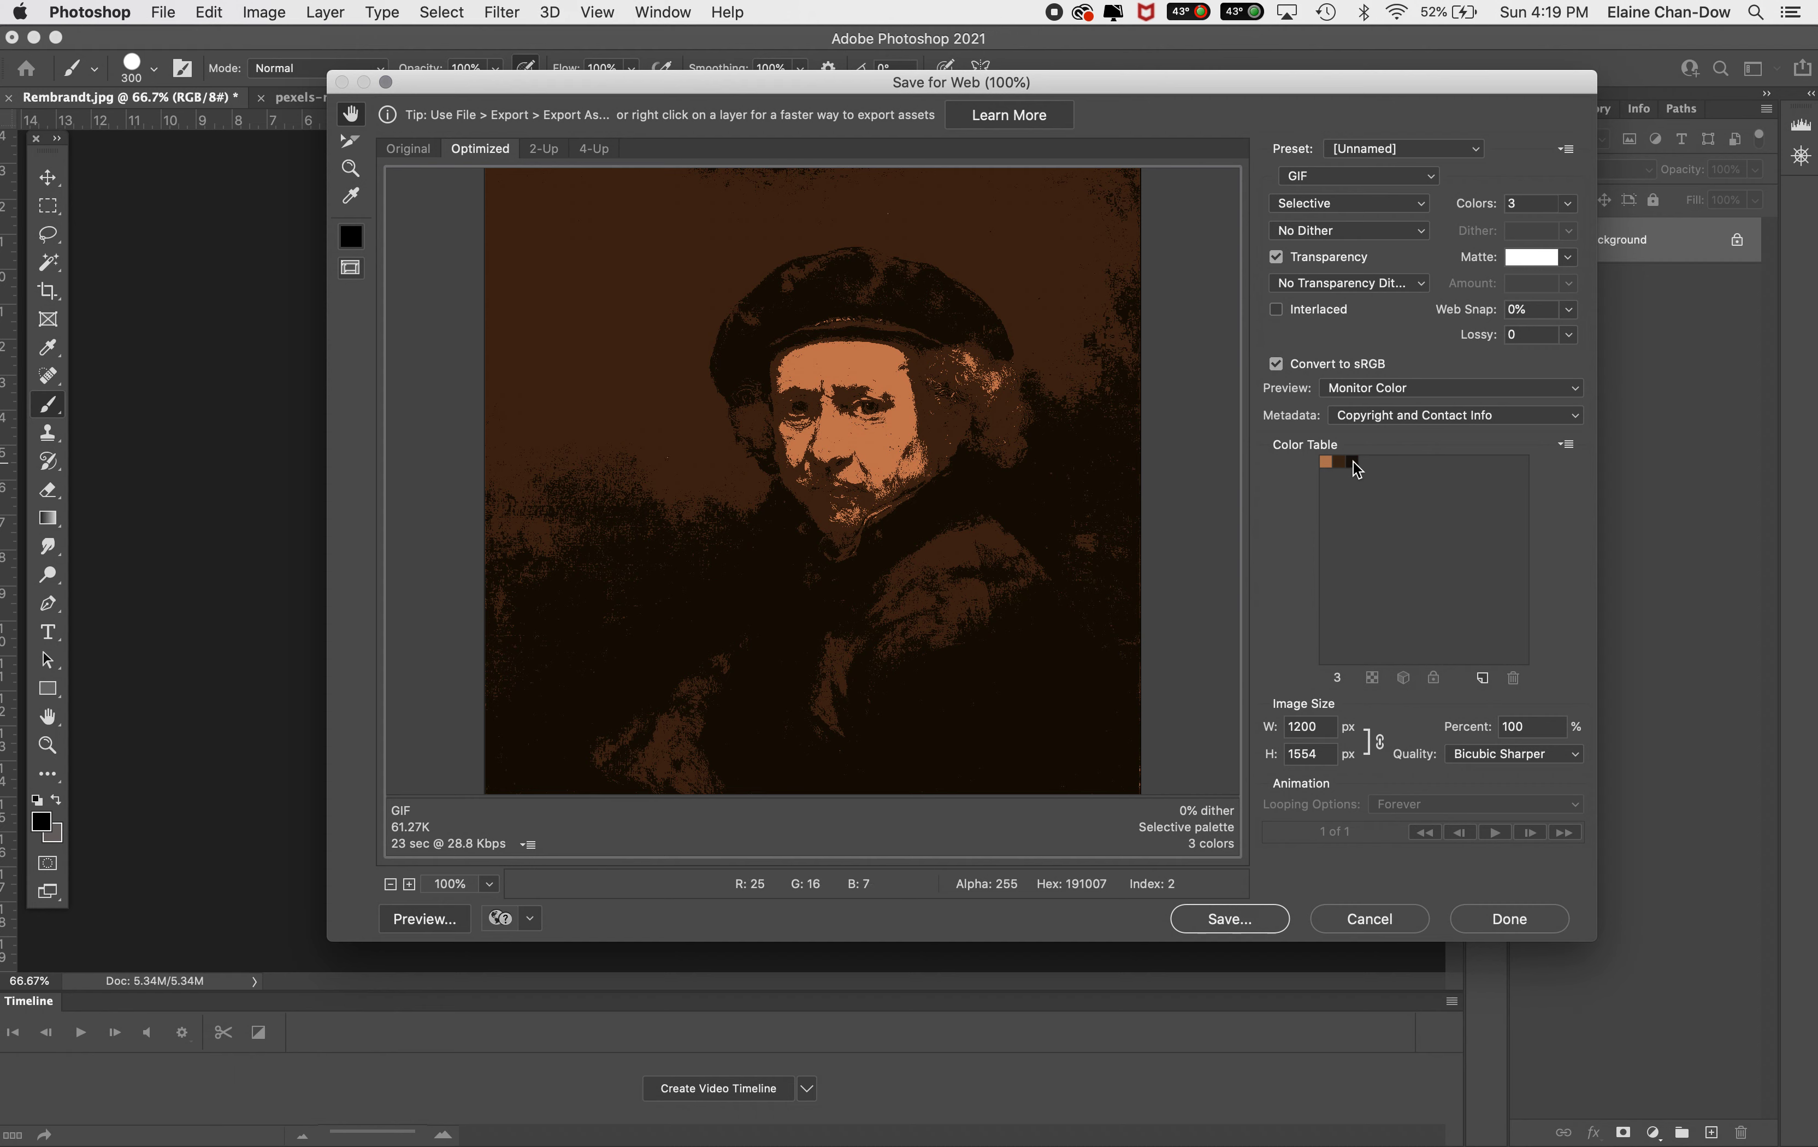
# Start saving the color table and navigate to the Library's Adobe Photoshop 2021 Presets Color Swatches folder
pyautogui.click(1563, 447)
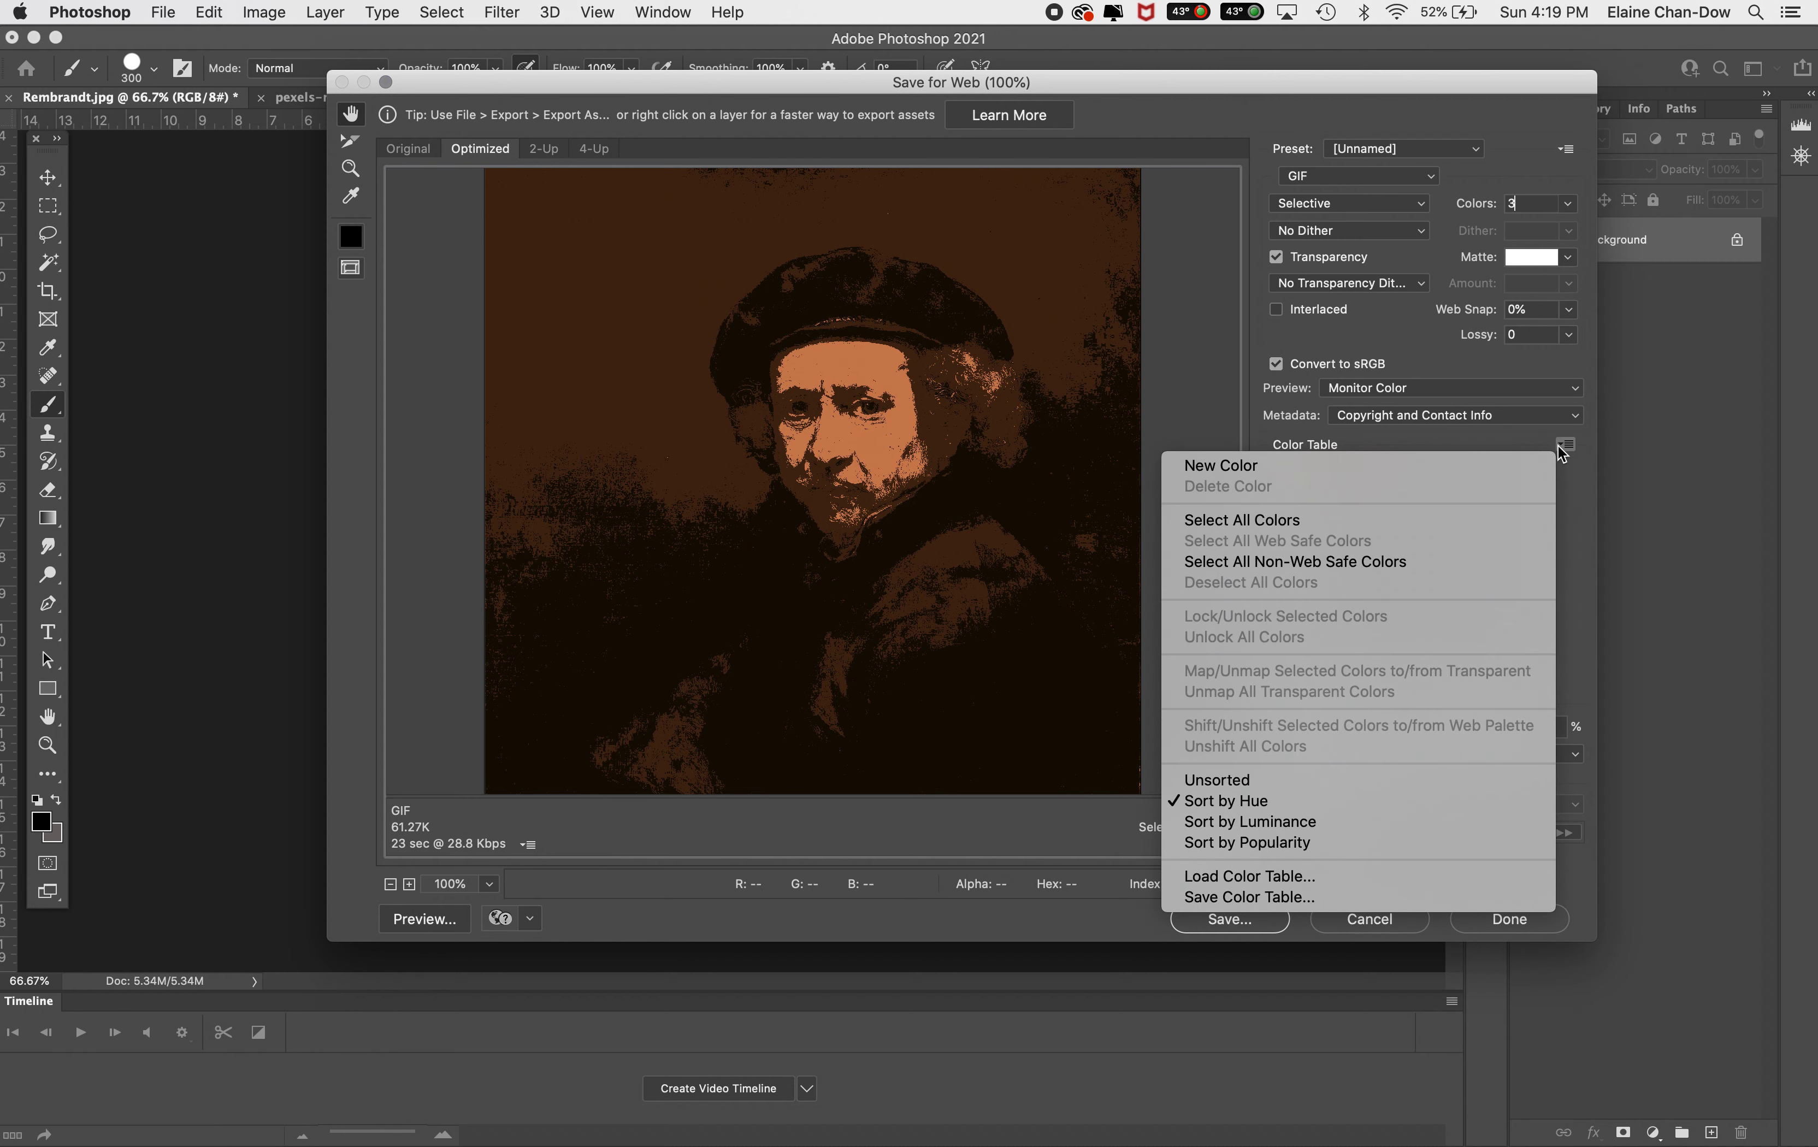
pyautogui.click(1301, 902)
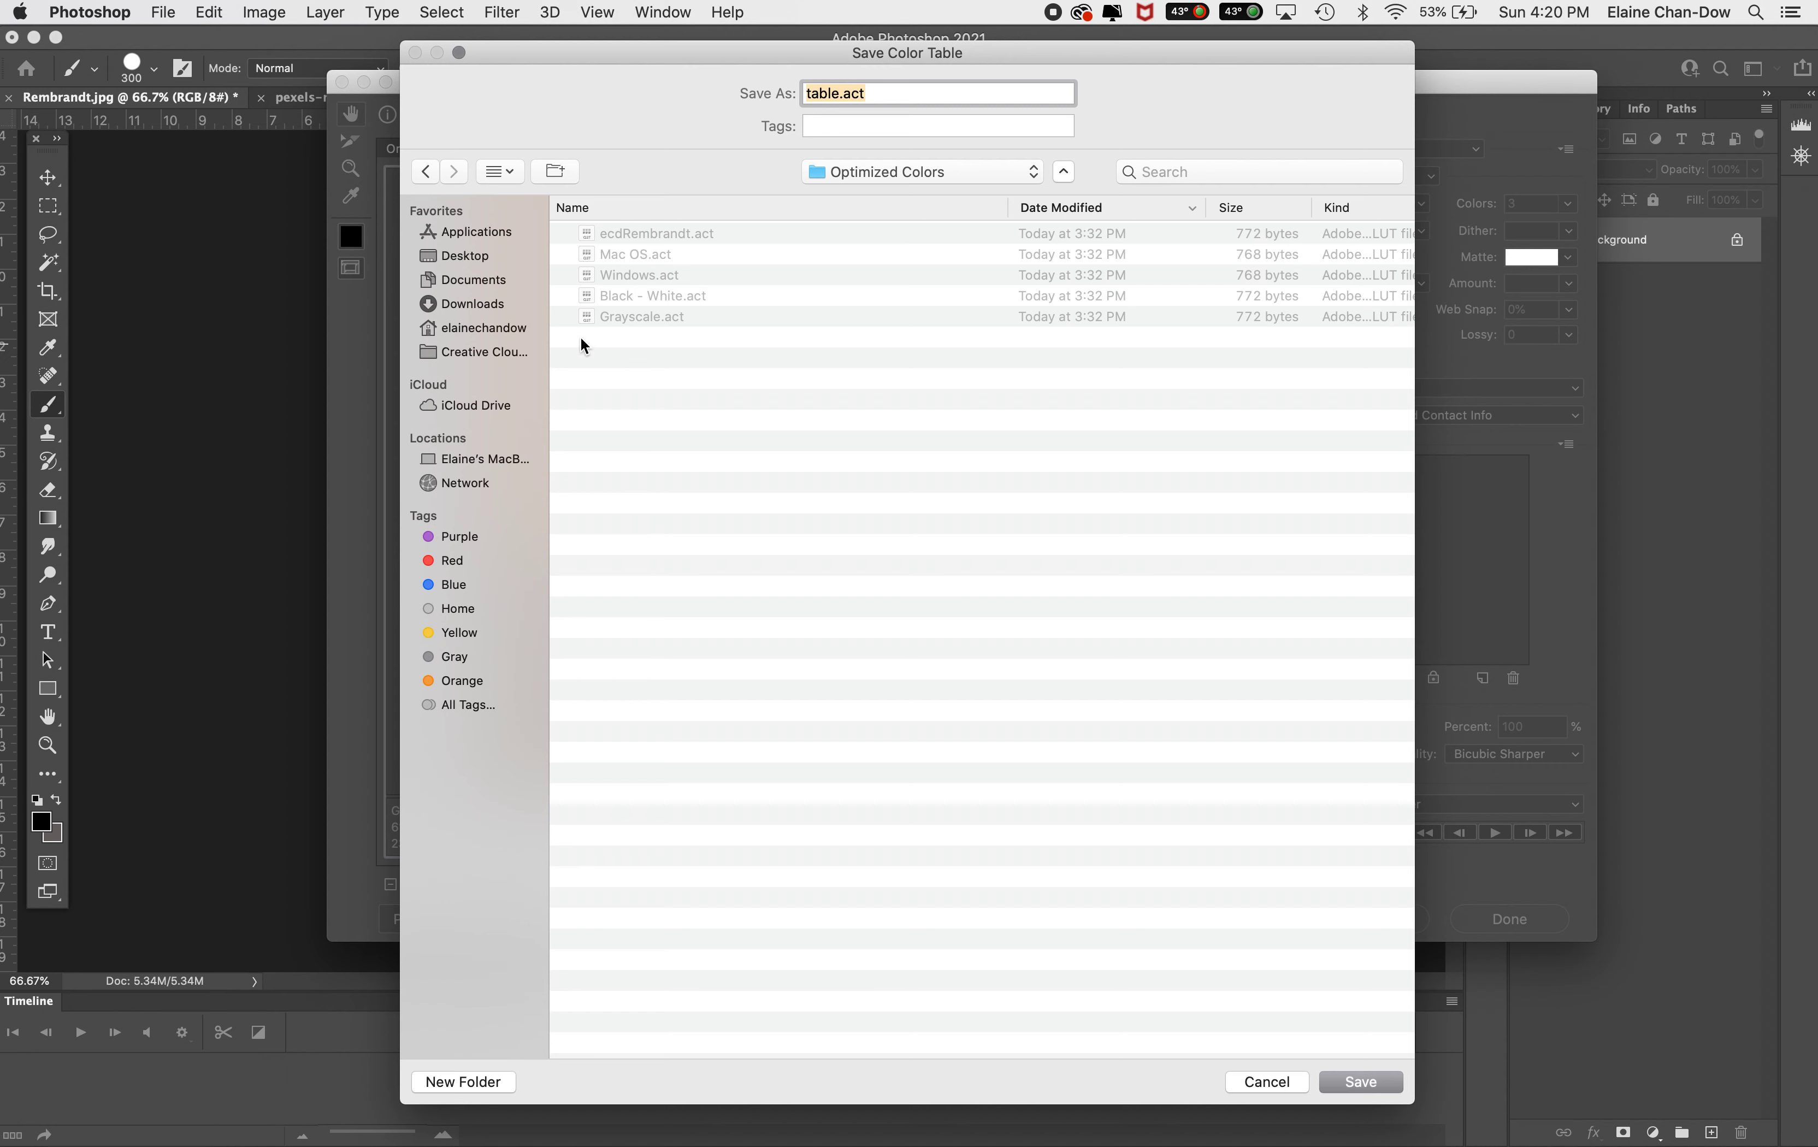
pyautogui.click(886, 170)
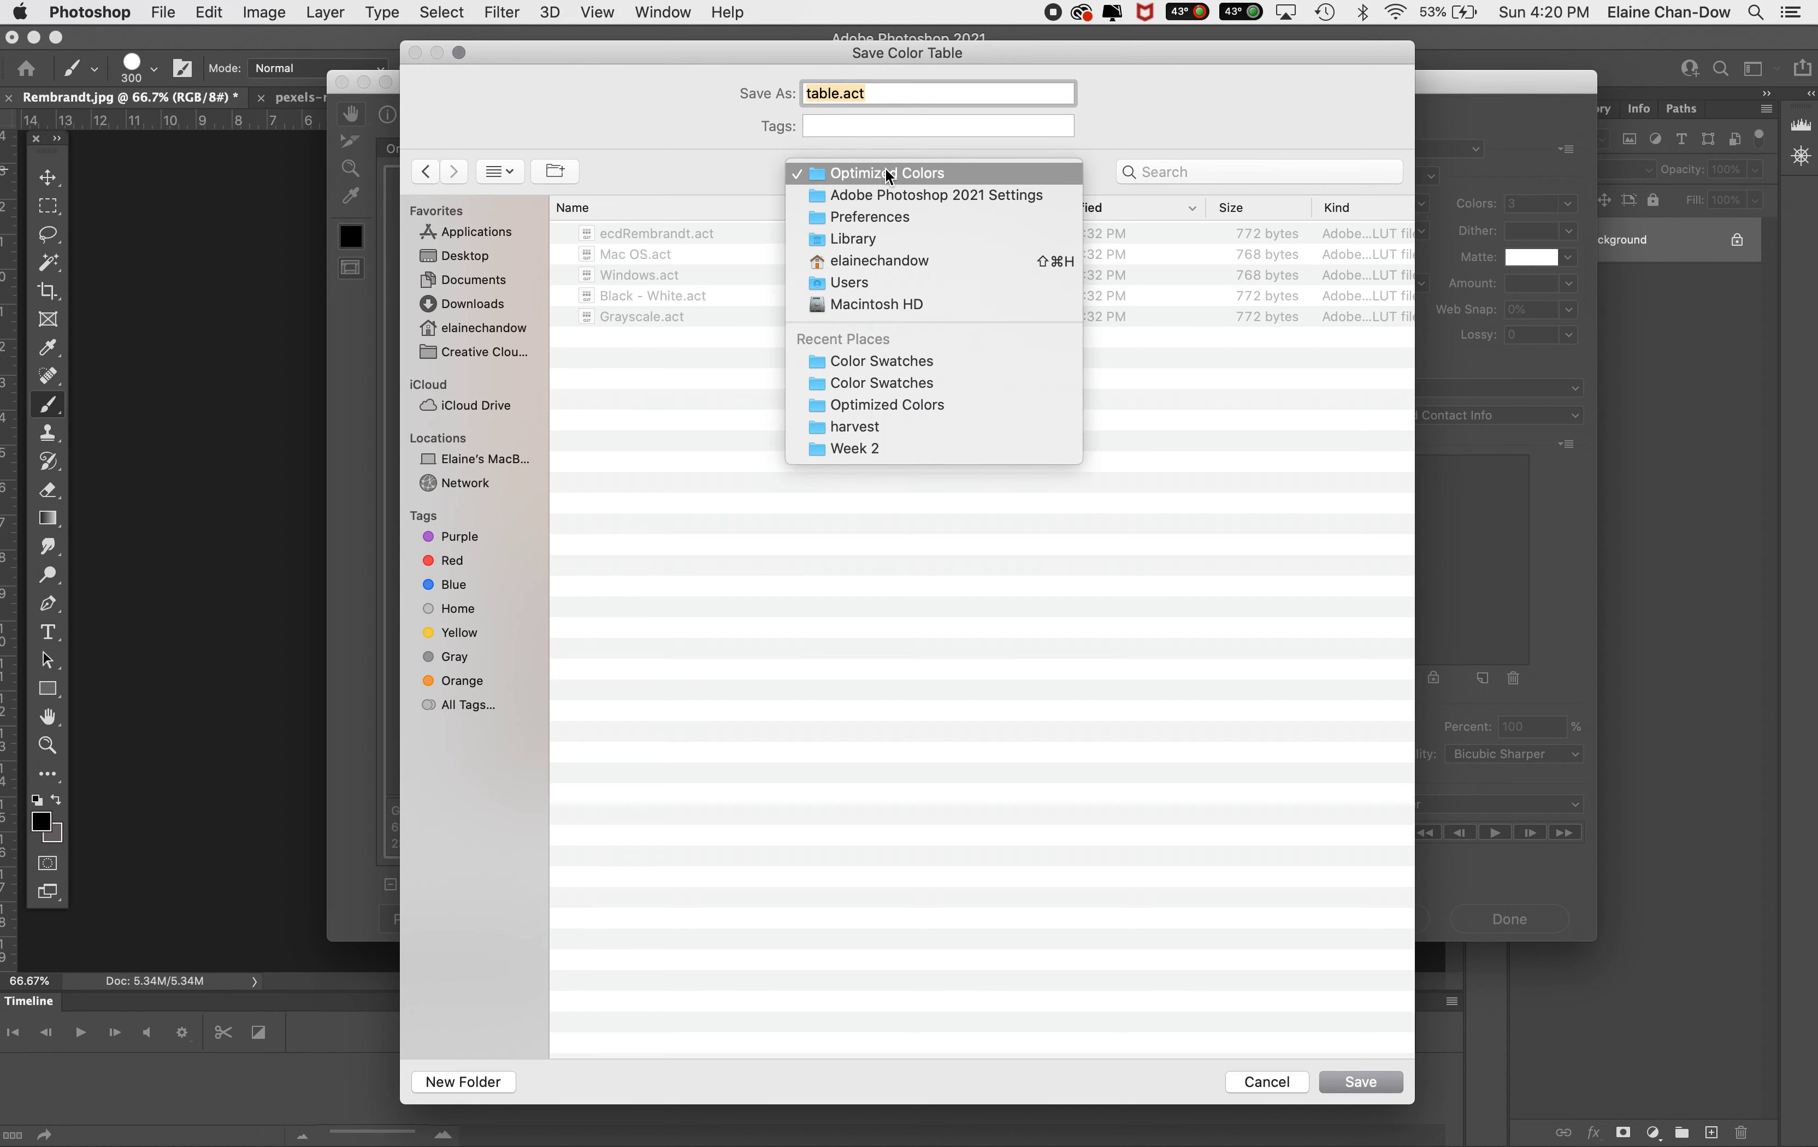
pyautogui.click(871, 230)
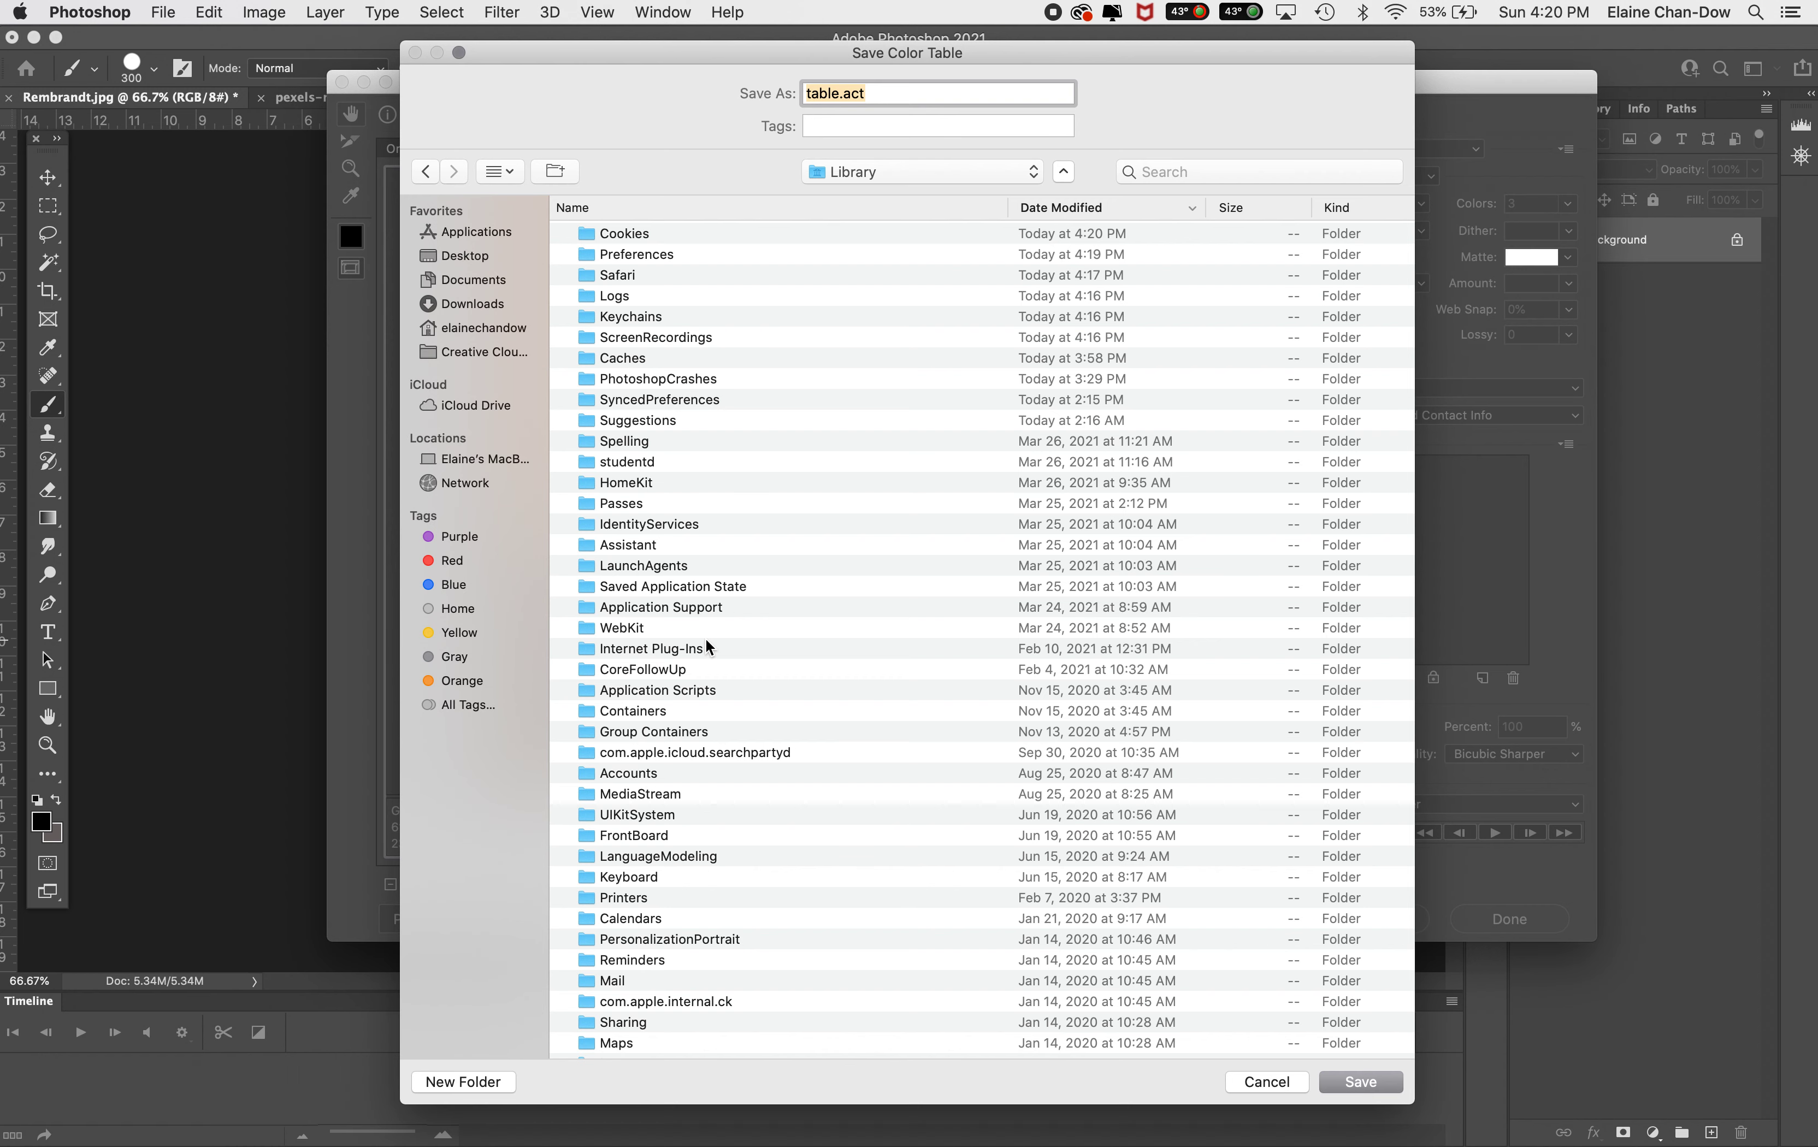
pyautogui.click(777, 204)
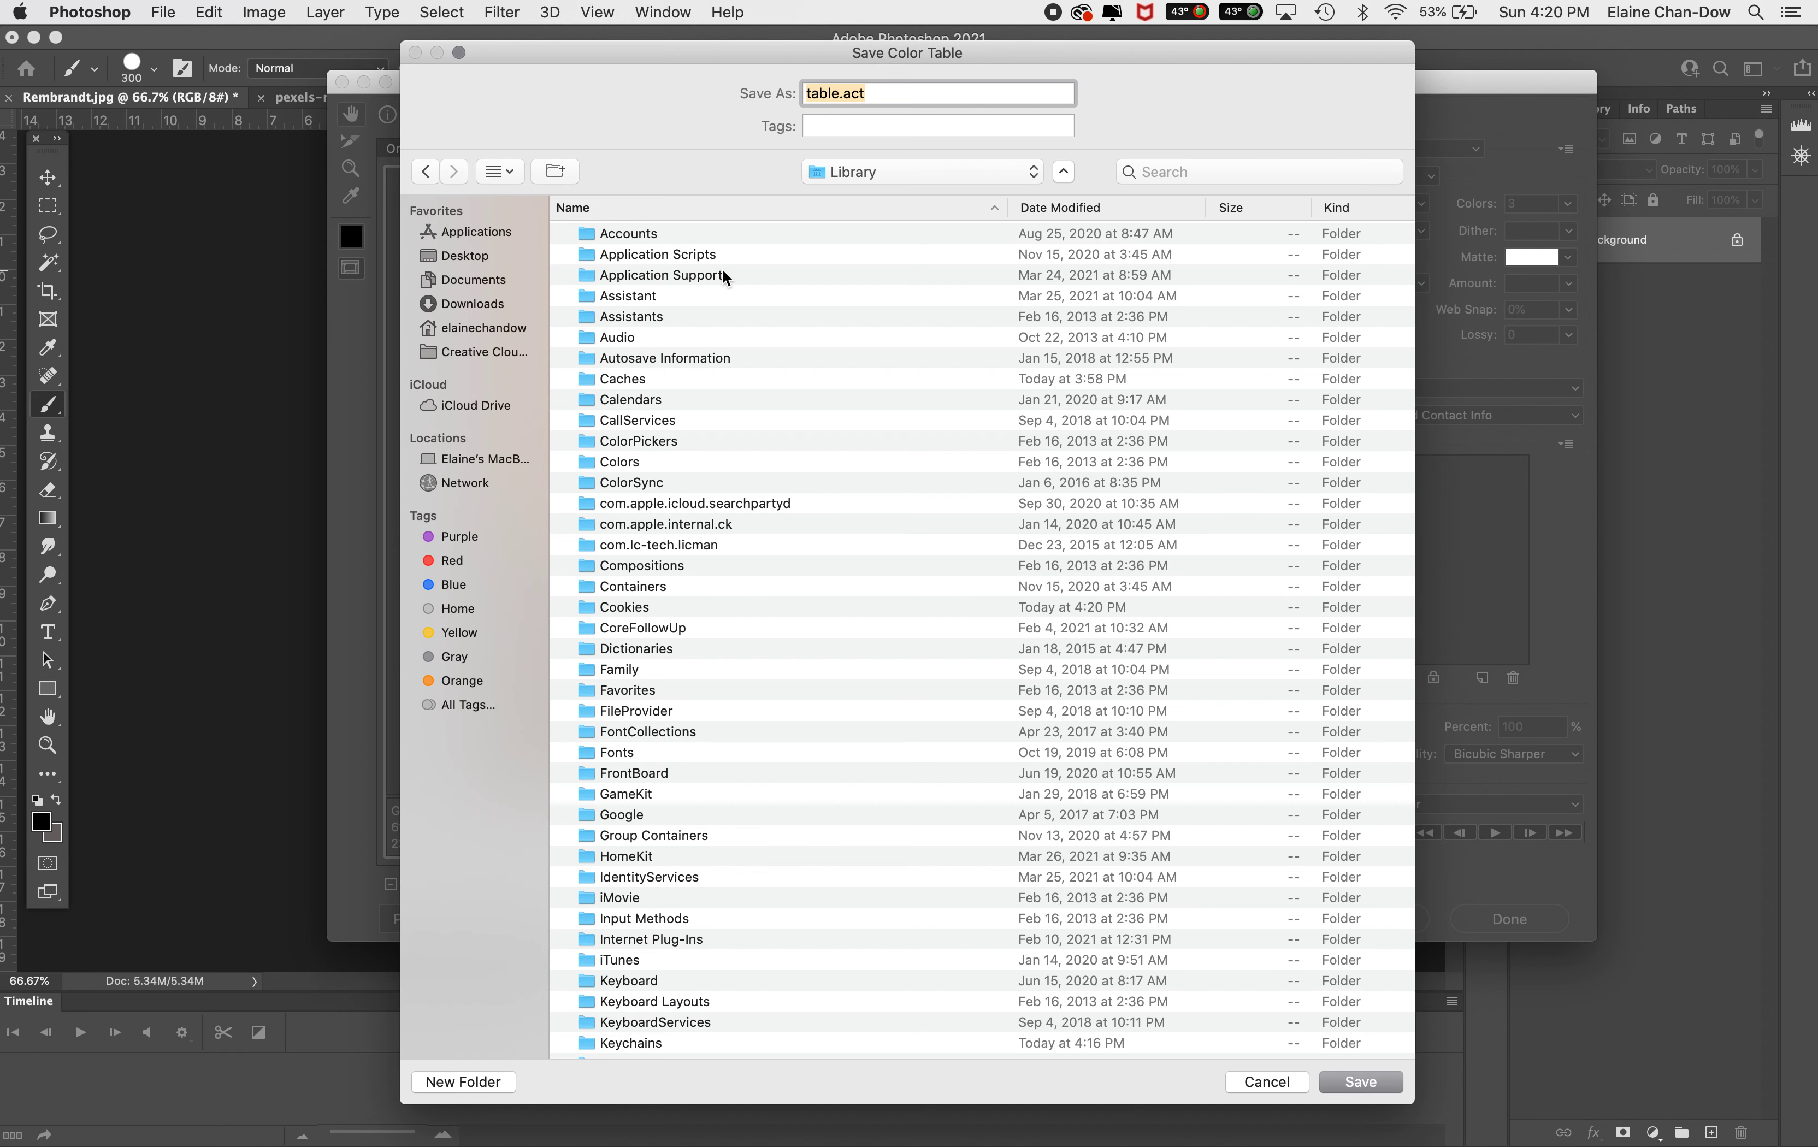
pyautogui.scroll(-5, 771, 607)
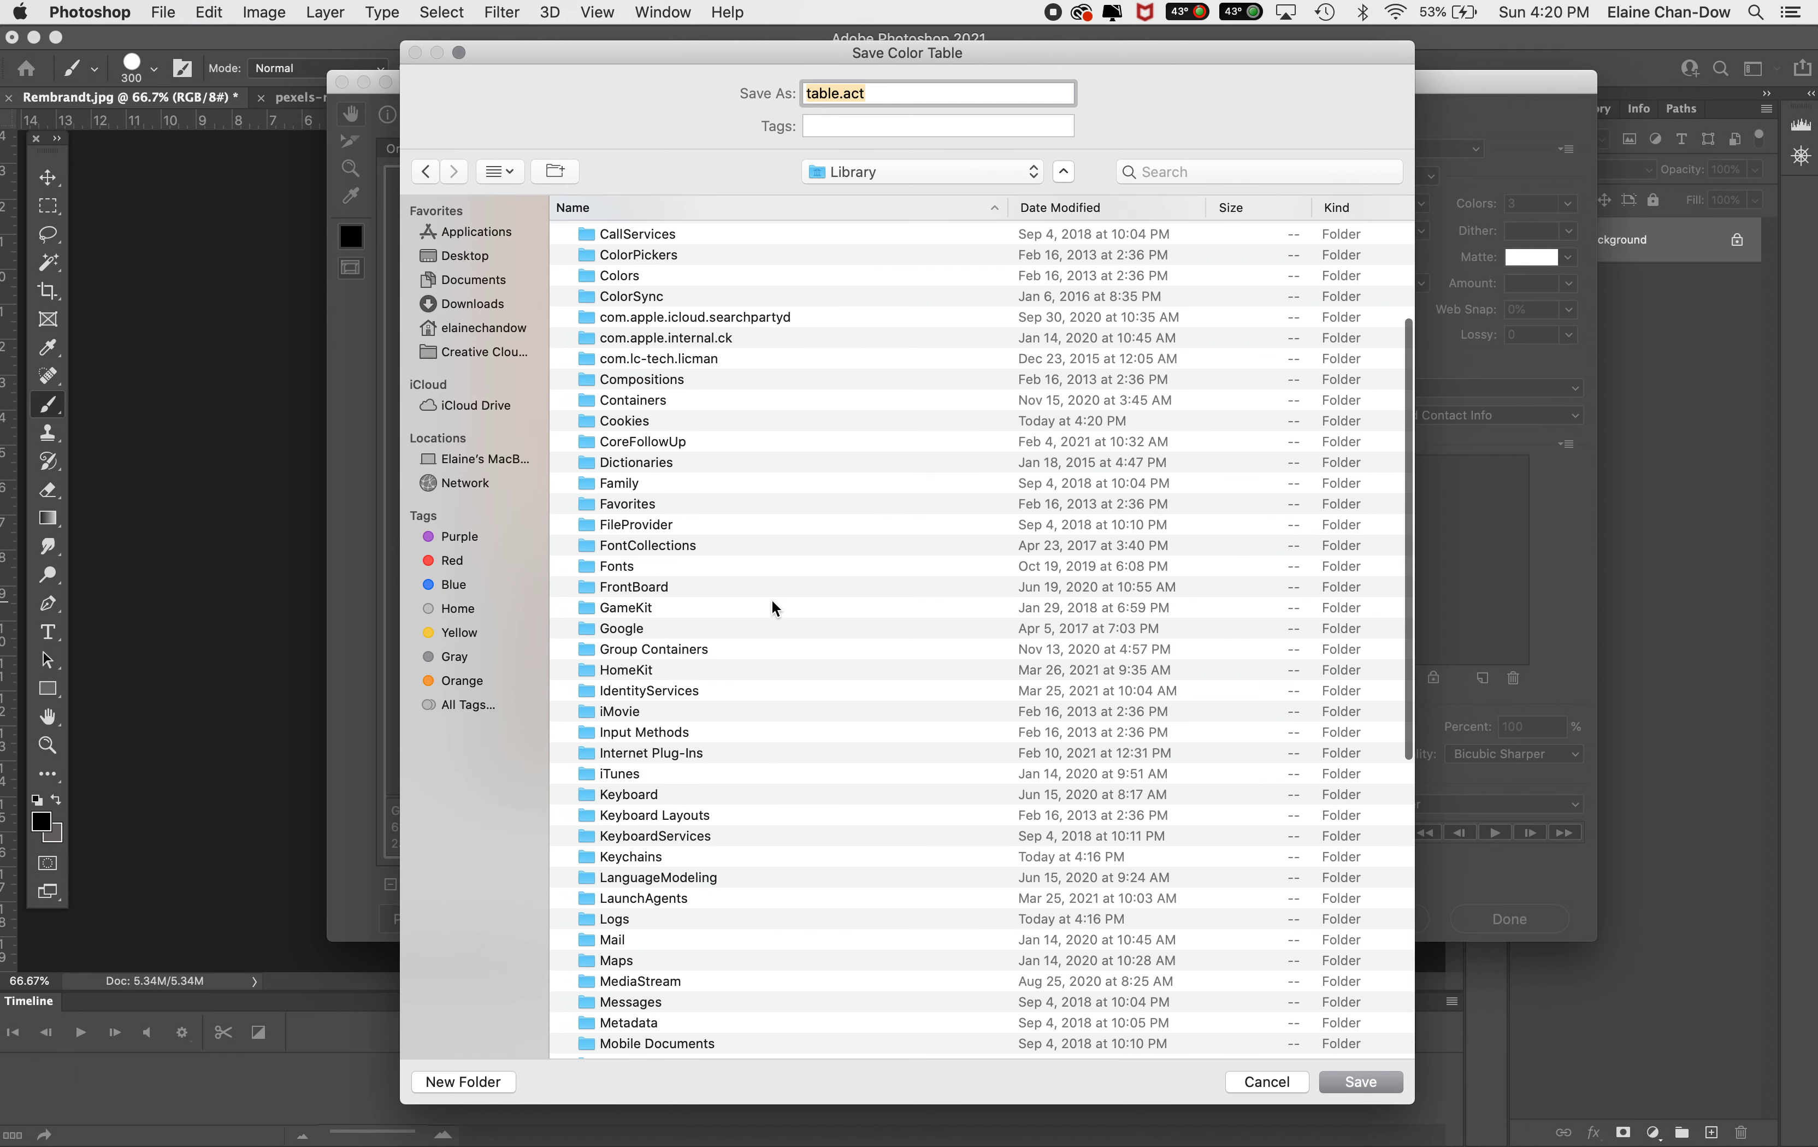
pyautogui.scroll(-1, 770, 597)
pyautogui.scroll(5, 770, 595)
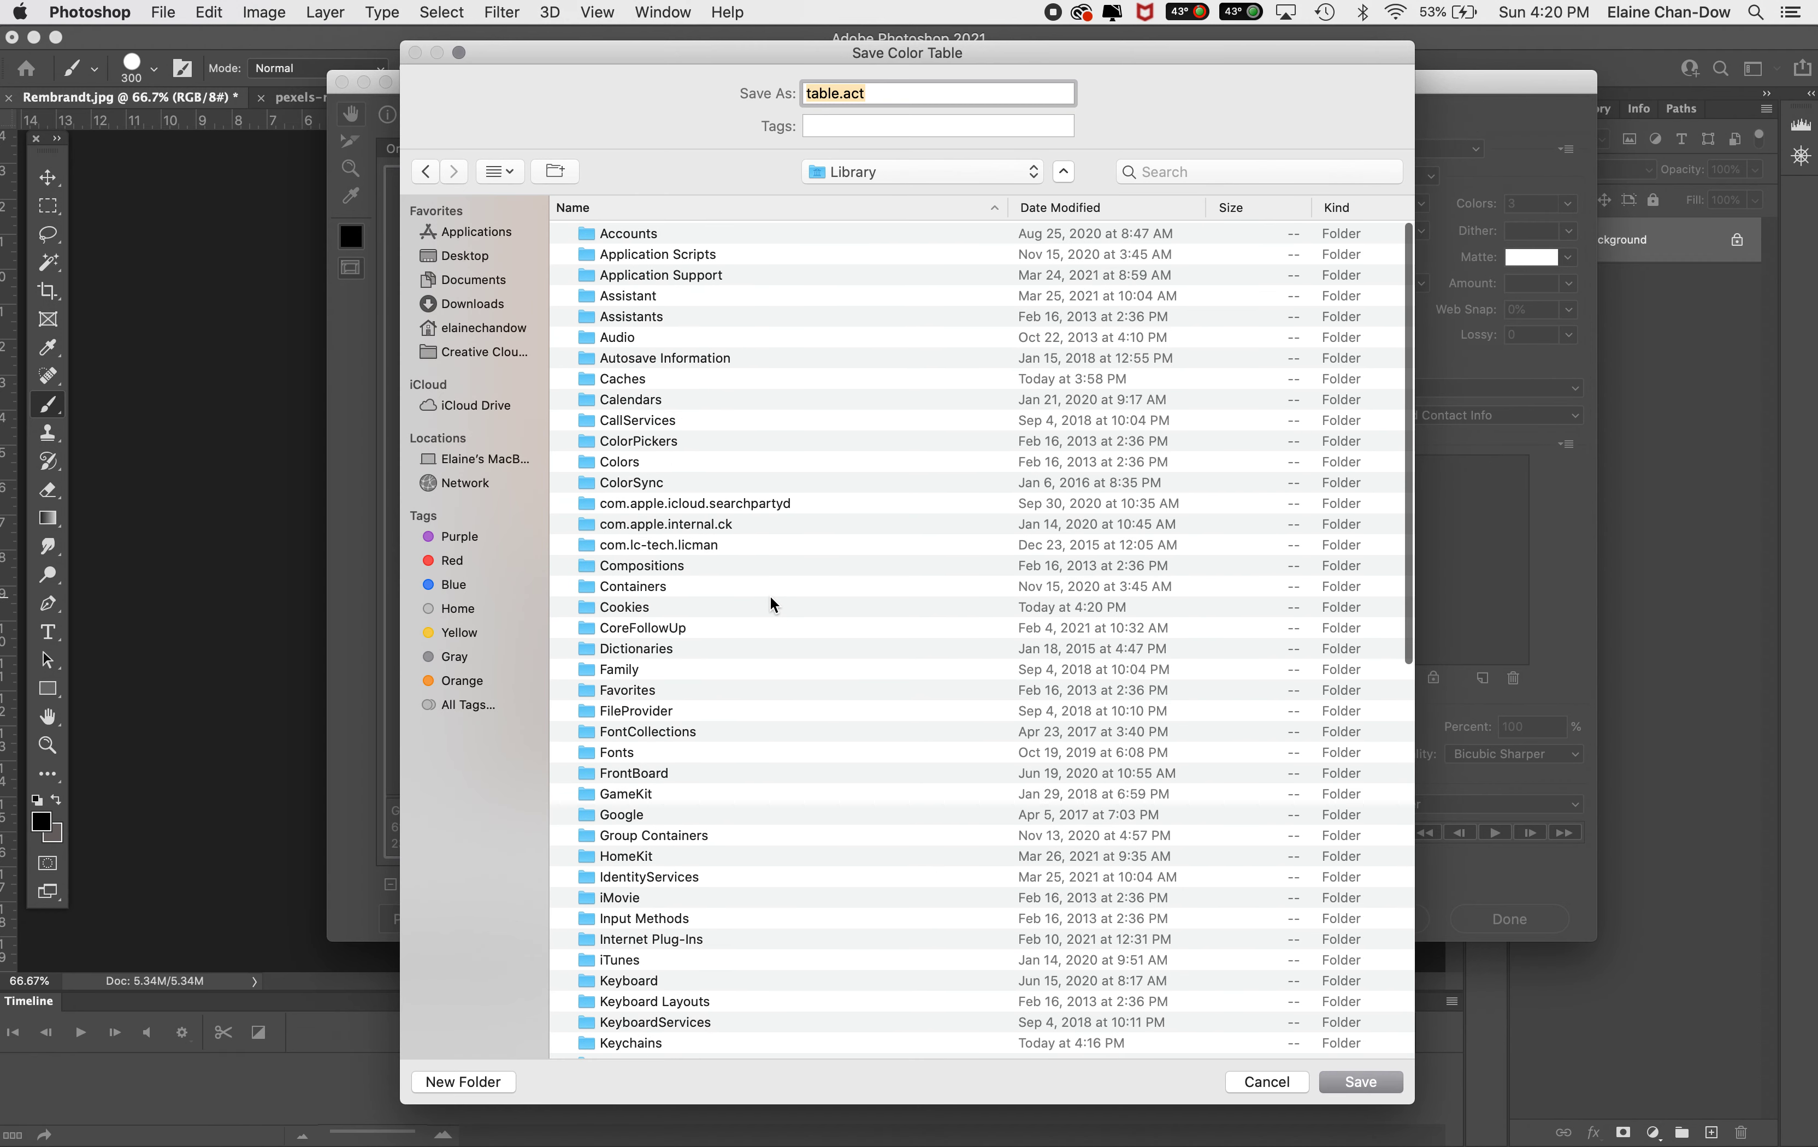
pyautogui.doubleClick(743, 278)
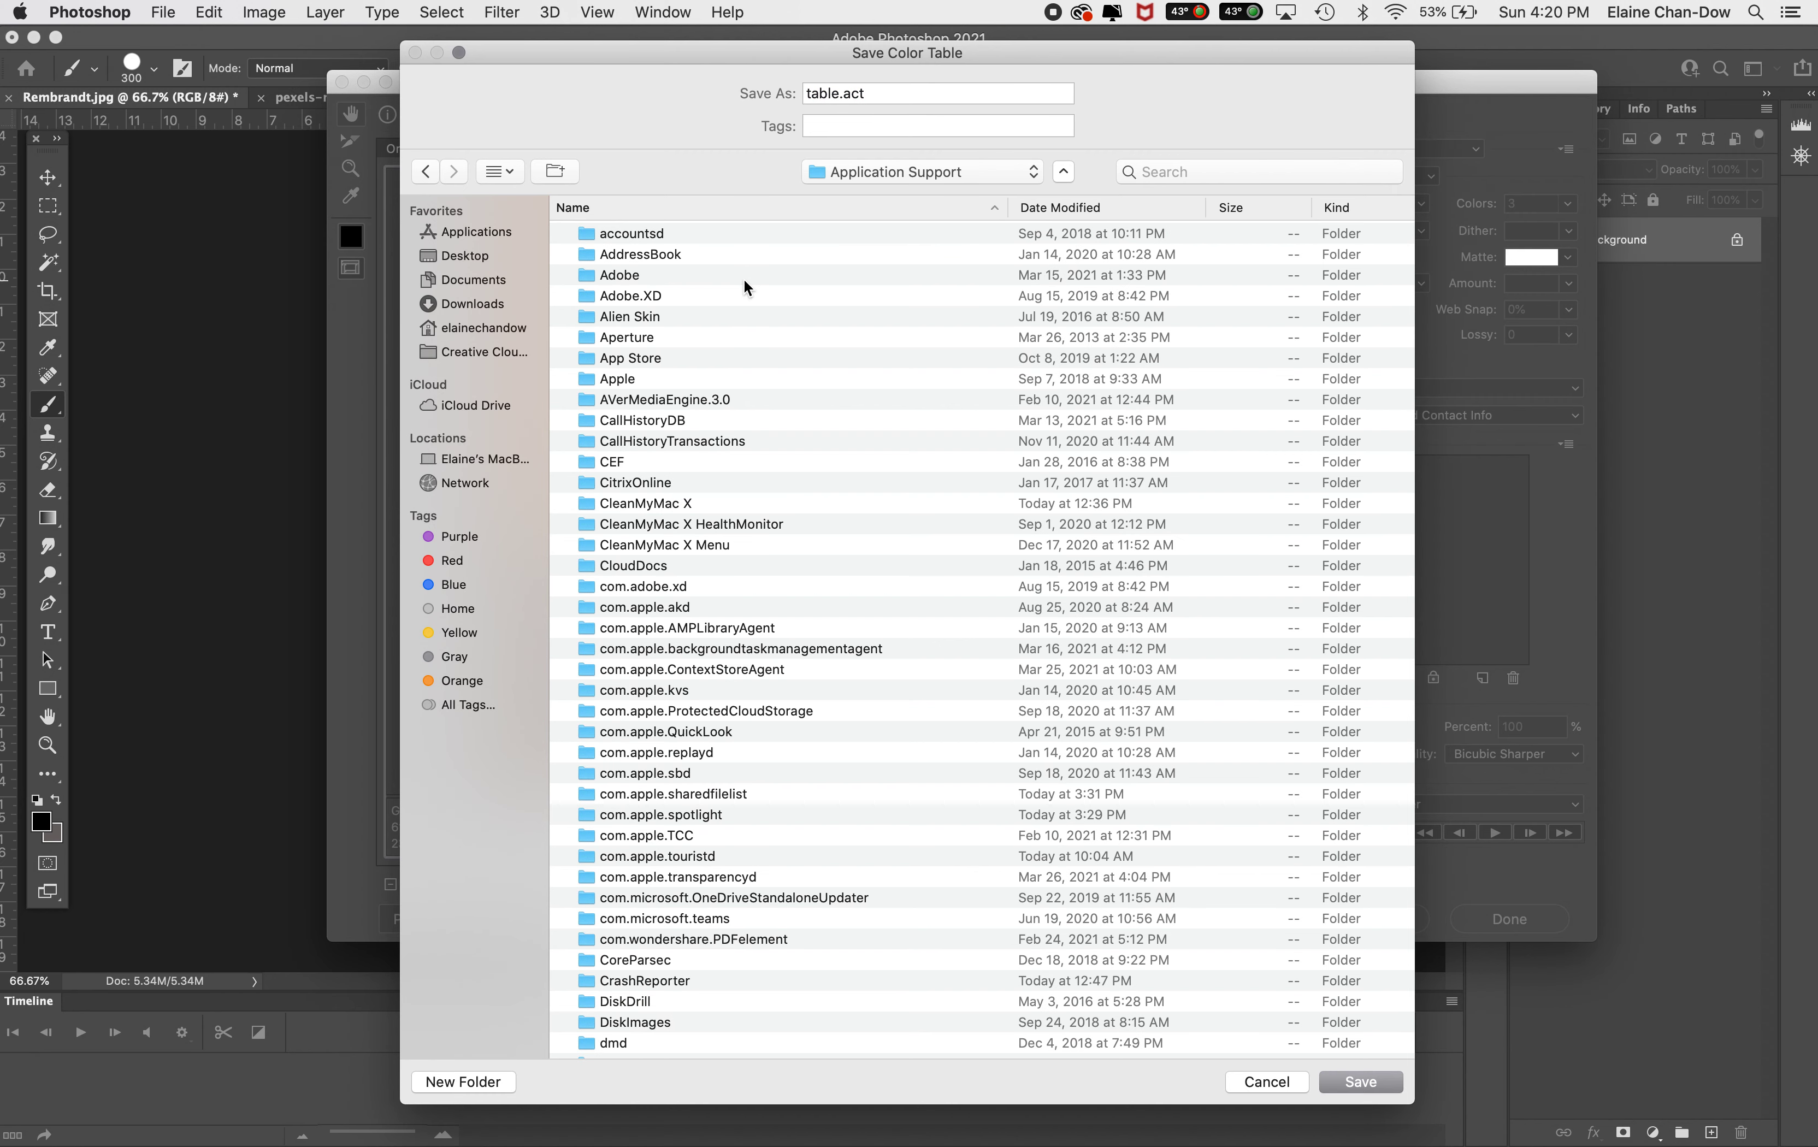
pyautogui.doubleClick(634, 275)
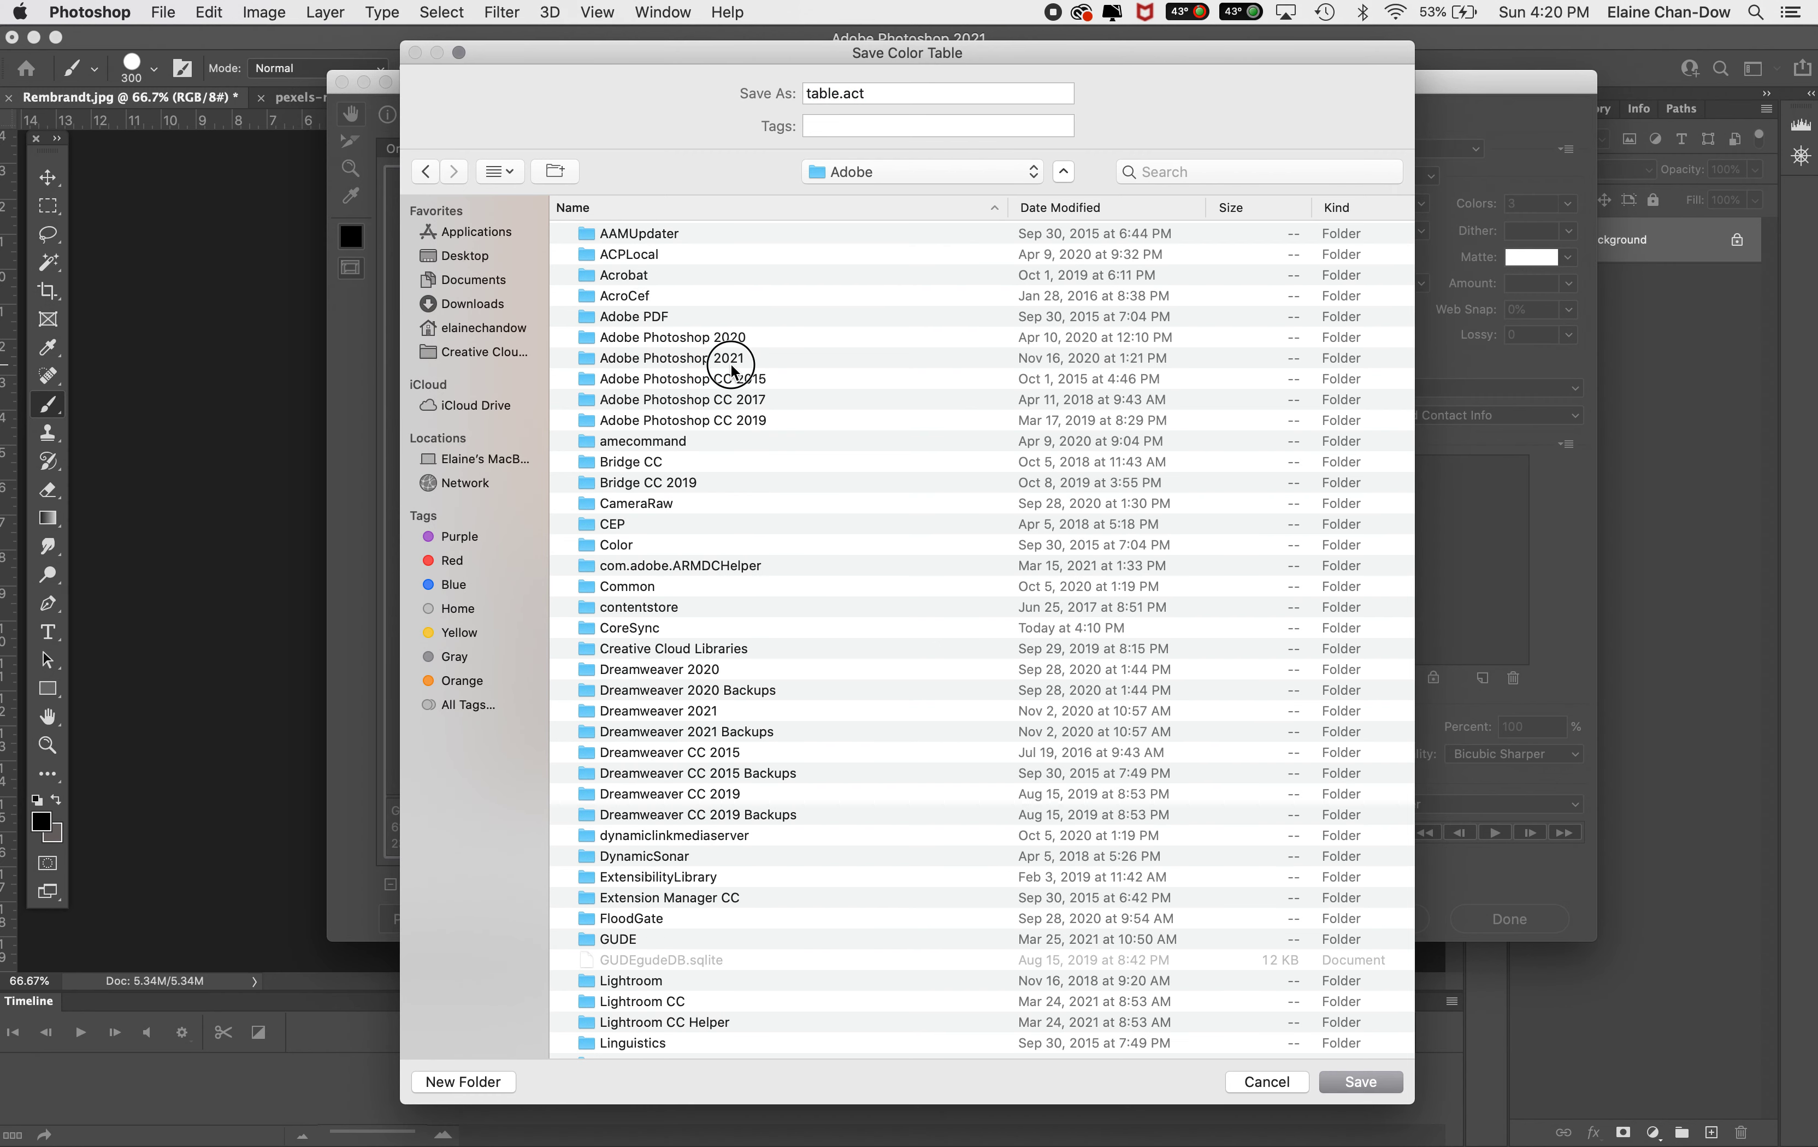
pyautogui.doubleClick(730, 360)
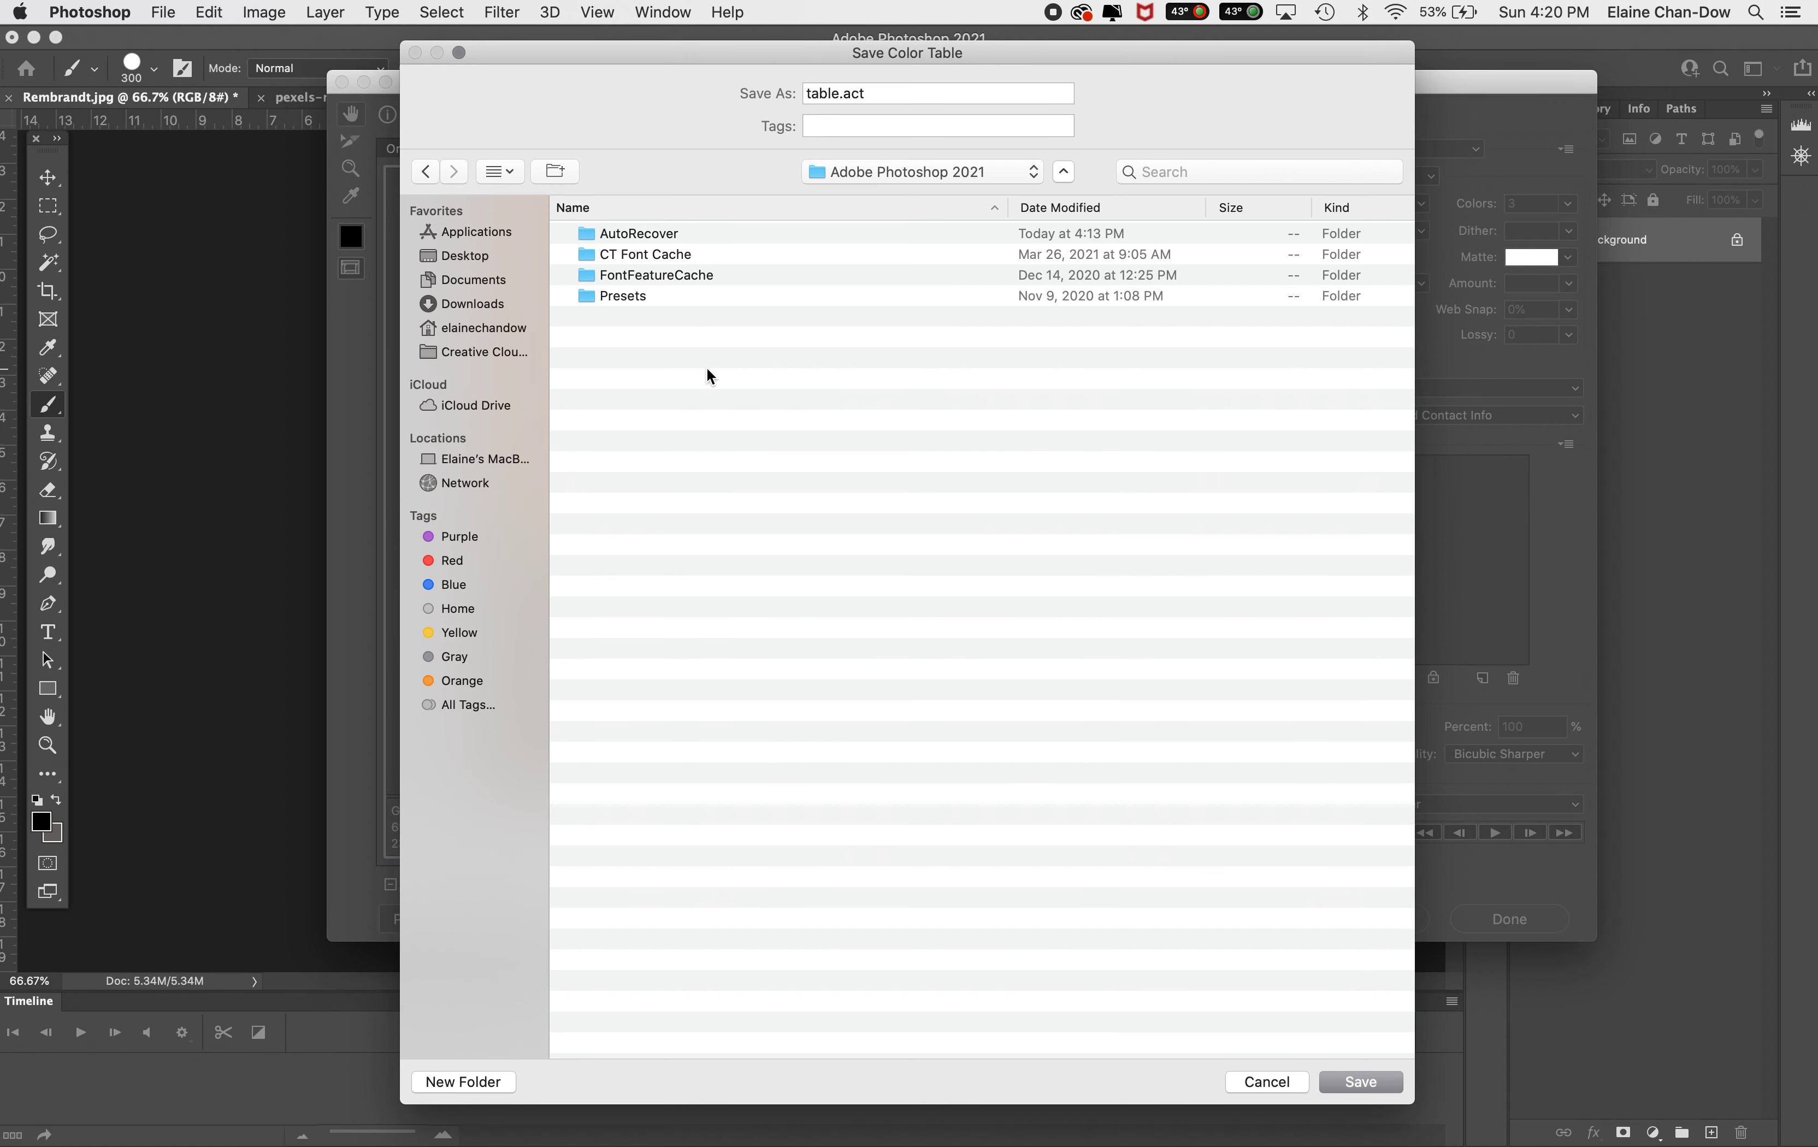
pyautogui.doubleClick(632, 295)
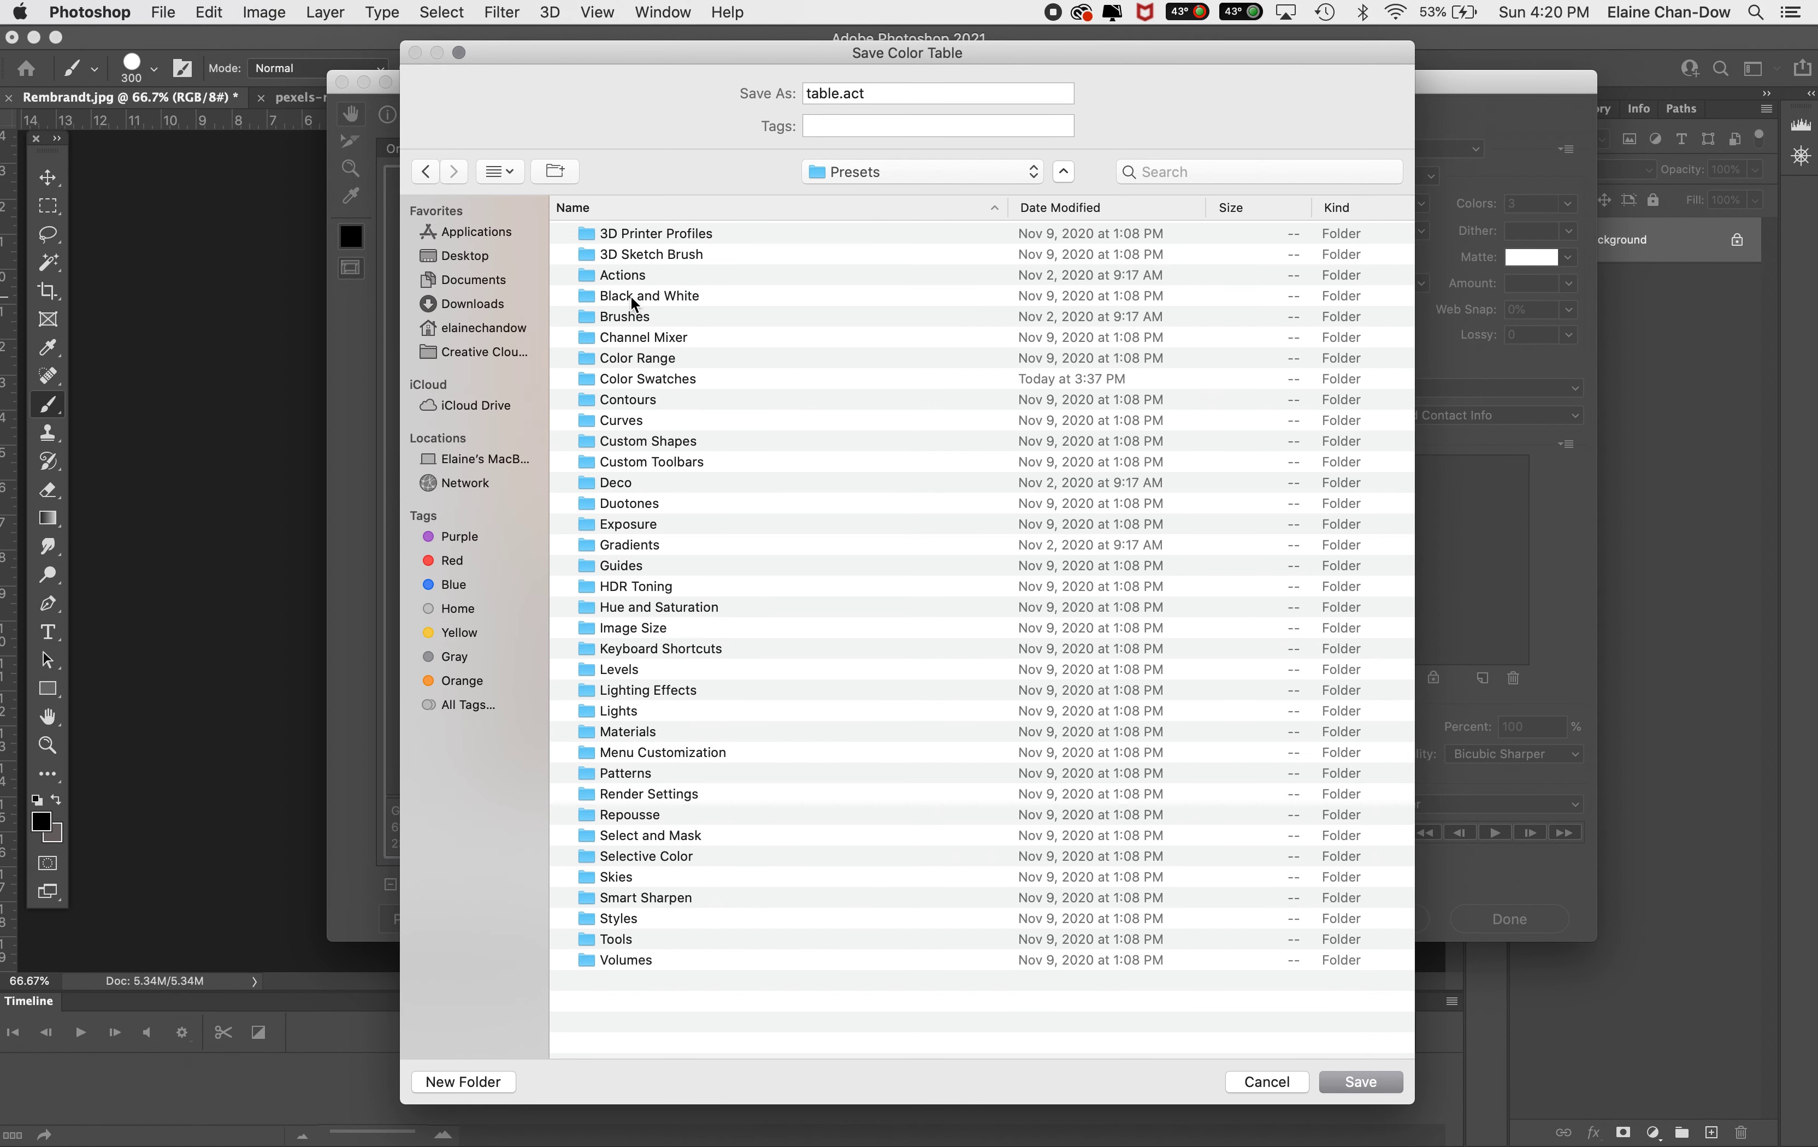
pyautogui.doubleClick(690, 378)
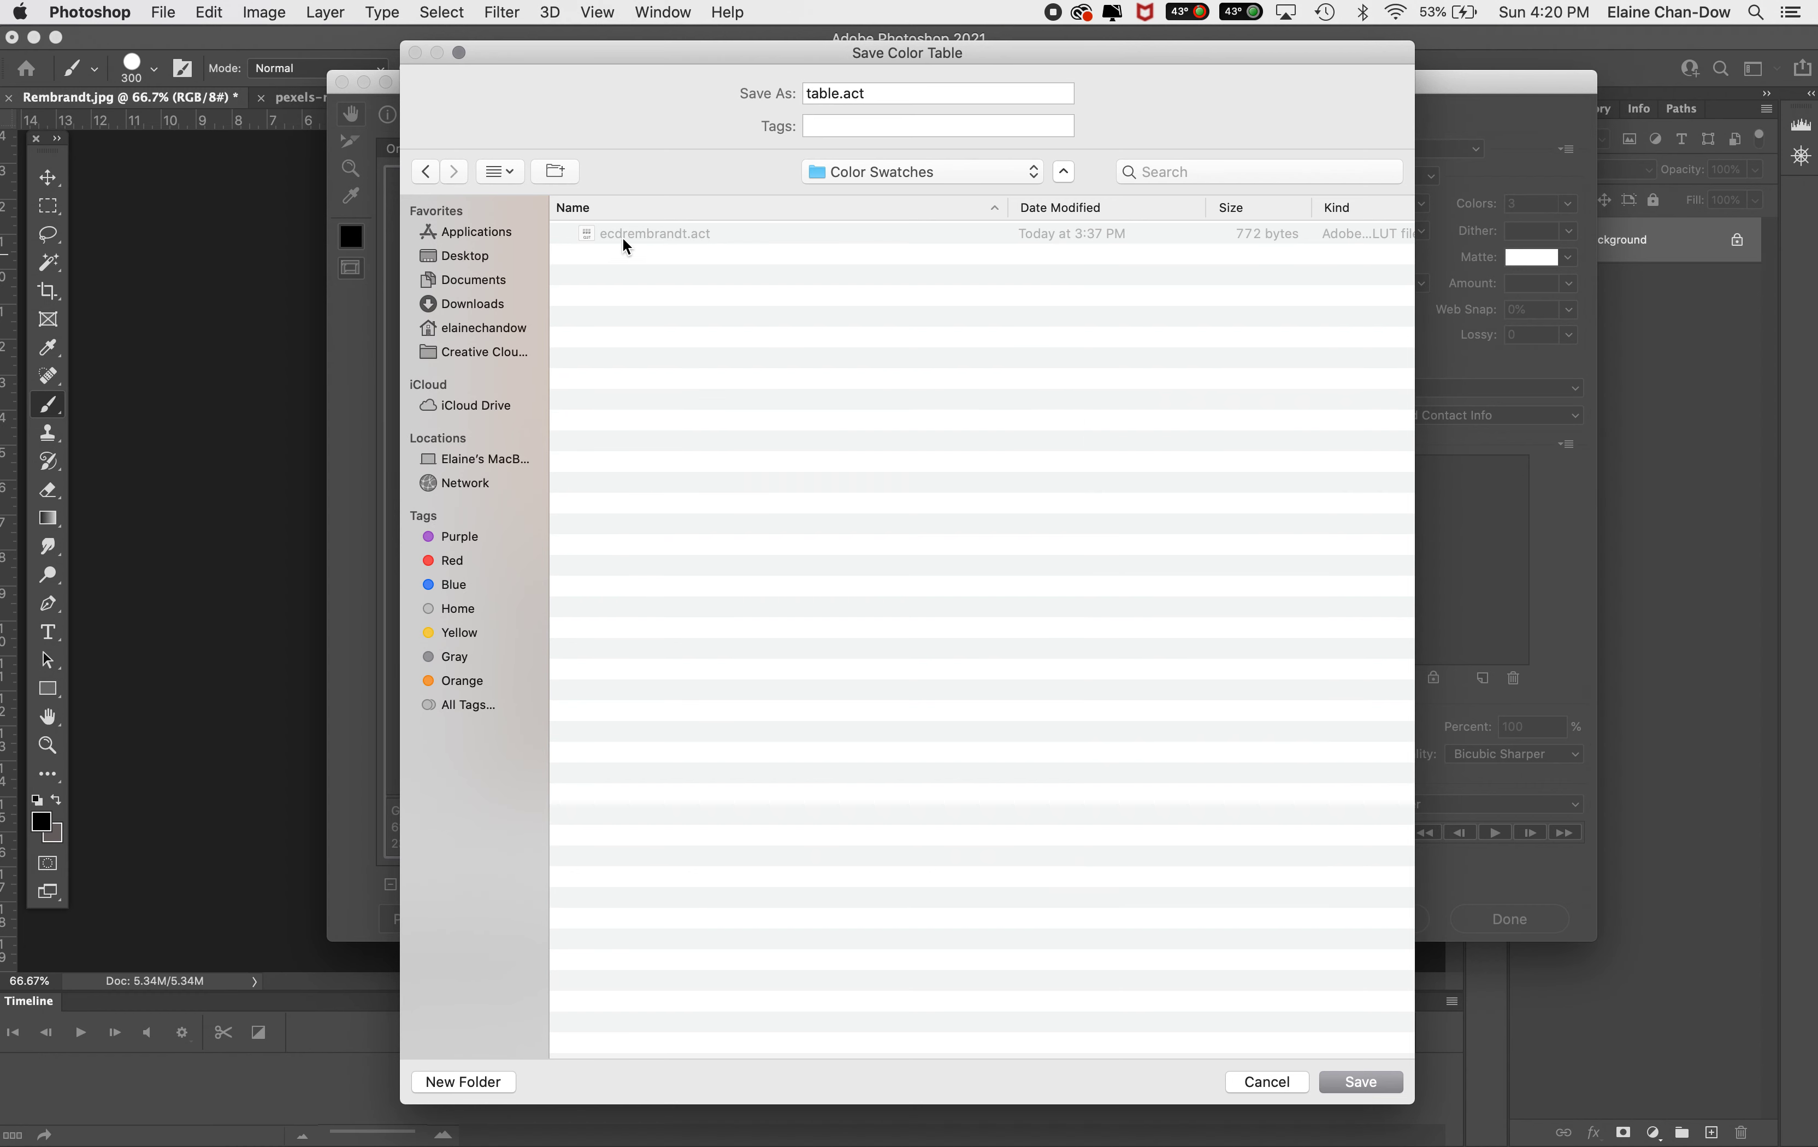
# Name the color table file ecdRemb2.act
pyautogui.click(839, 93)
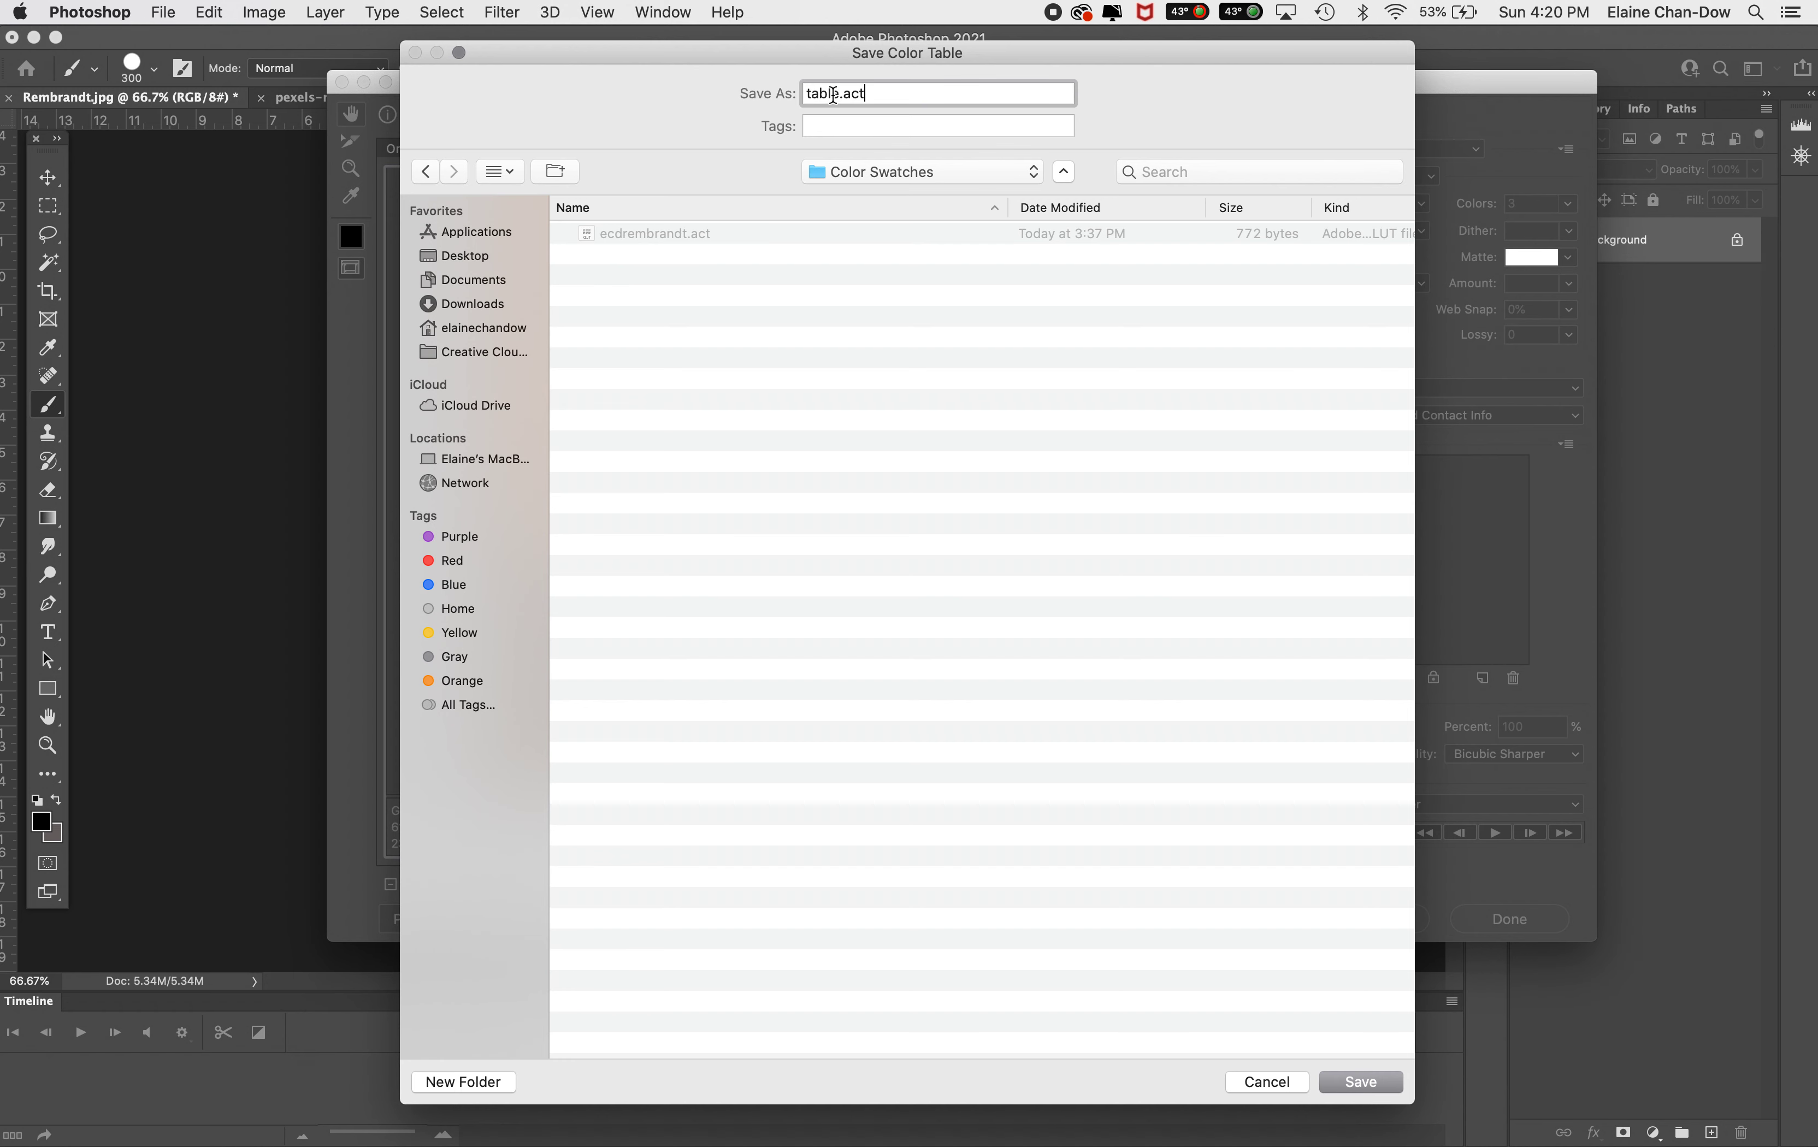
pyautogui.press('BackSpace')
pyautogui.press('BackSpace')
pyautogui.press('BackSpace')
pyautogui.press('BackSpace')
pyautogui.press('BackSpace')
pyautogui.write('ec')
pyautogui.press('BackSpace')
pyautogui.write('cdRem')
pyautogui.press('BackSpace')
pyautogui.press('BackSpace')
pyautogui.write('emb2')
# Save the color table file and close Save for Web without exporting the image
pyautogui.click(889, 181)
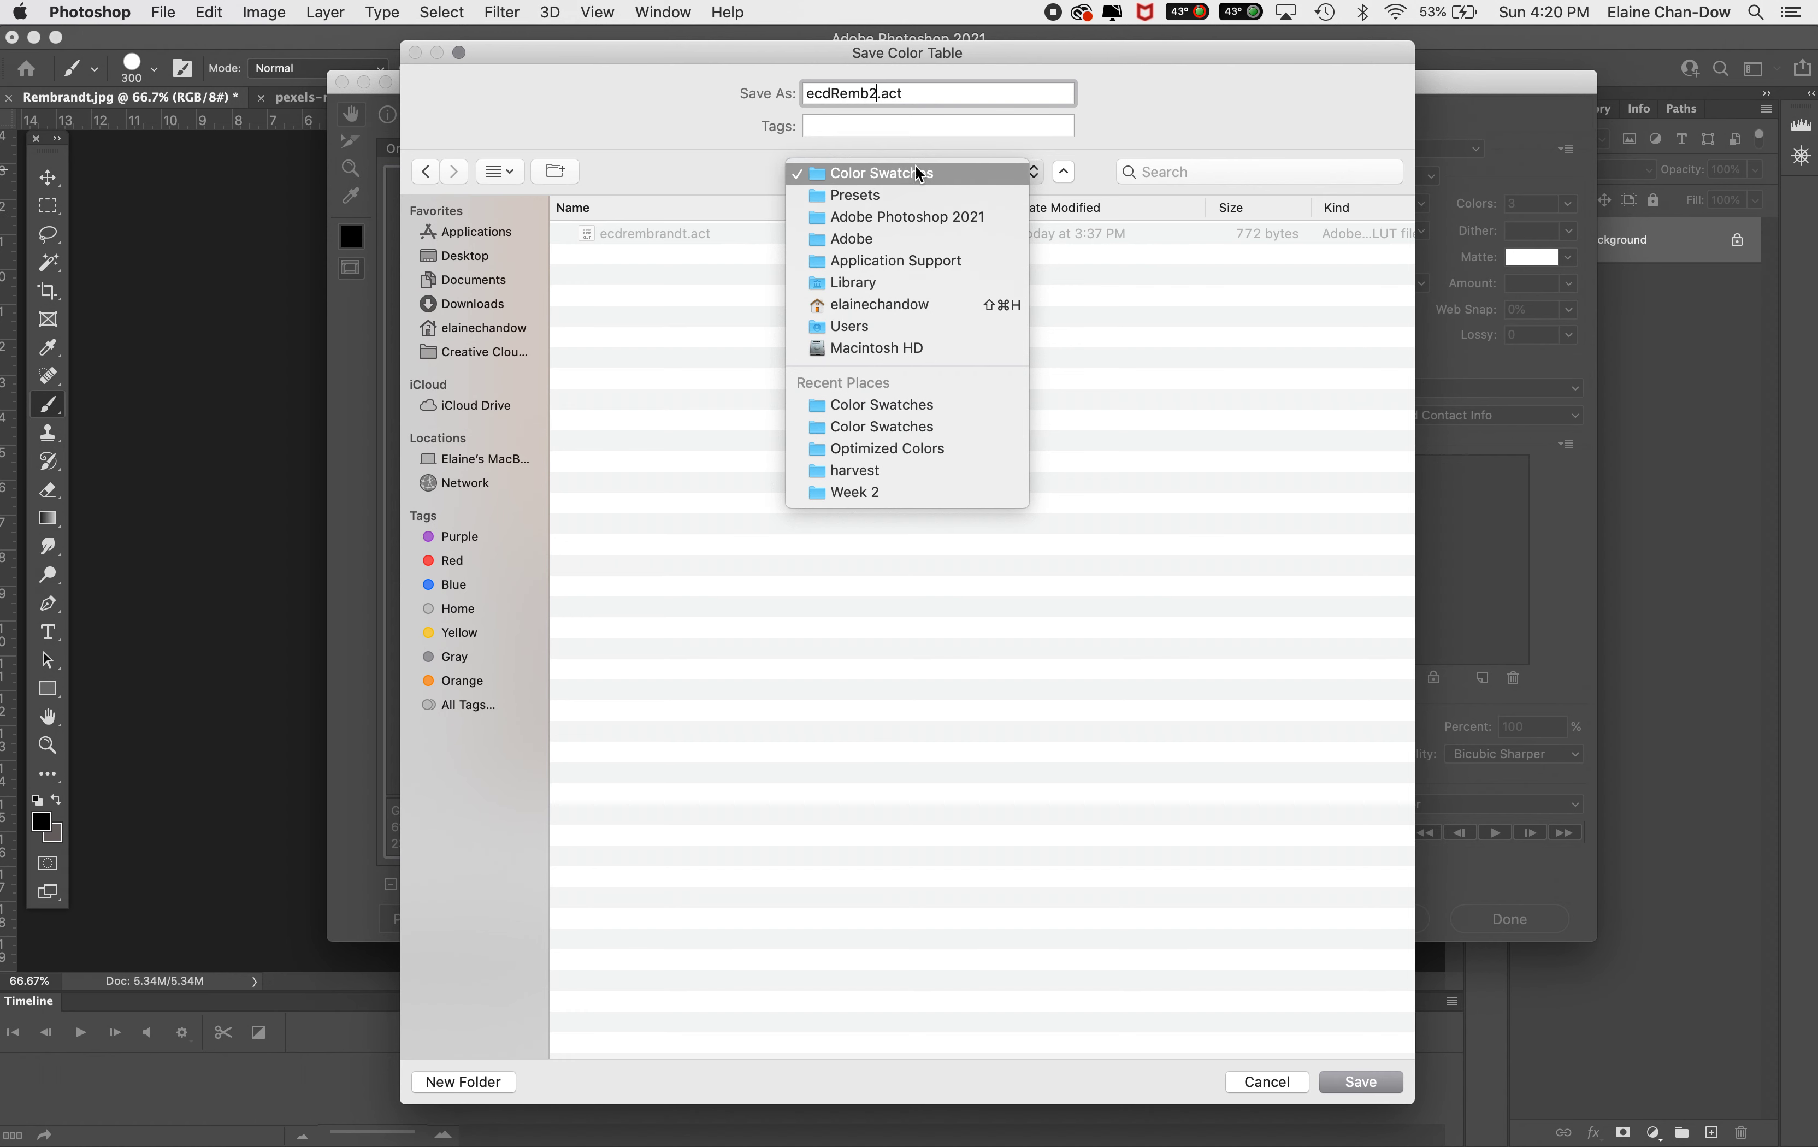
pyautogui.click(1154, 99)
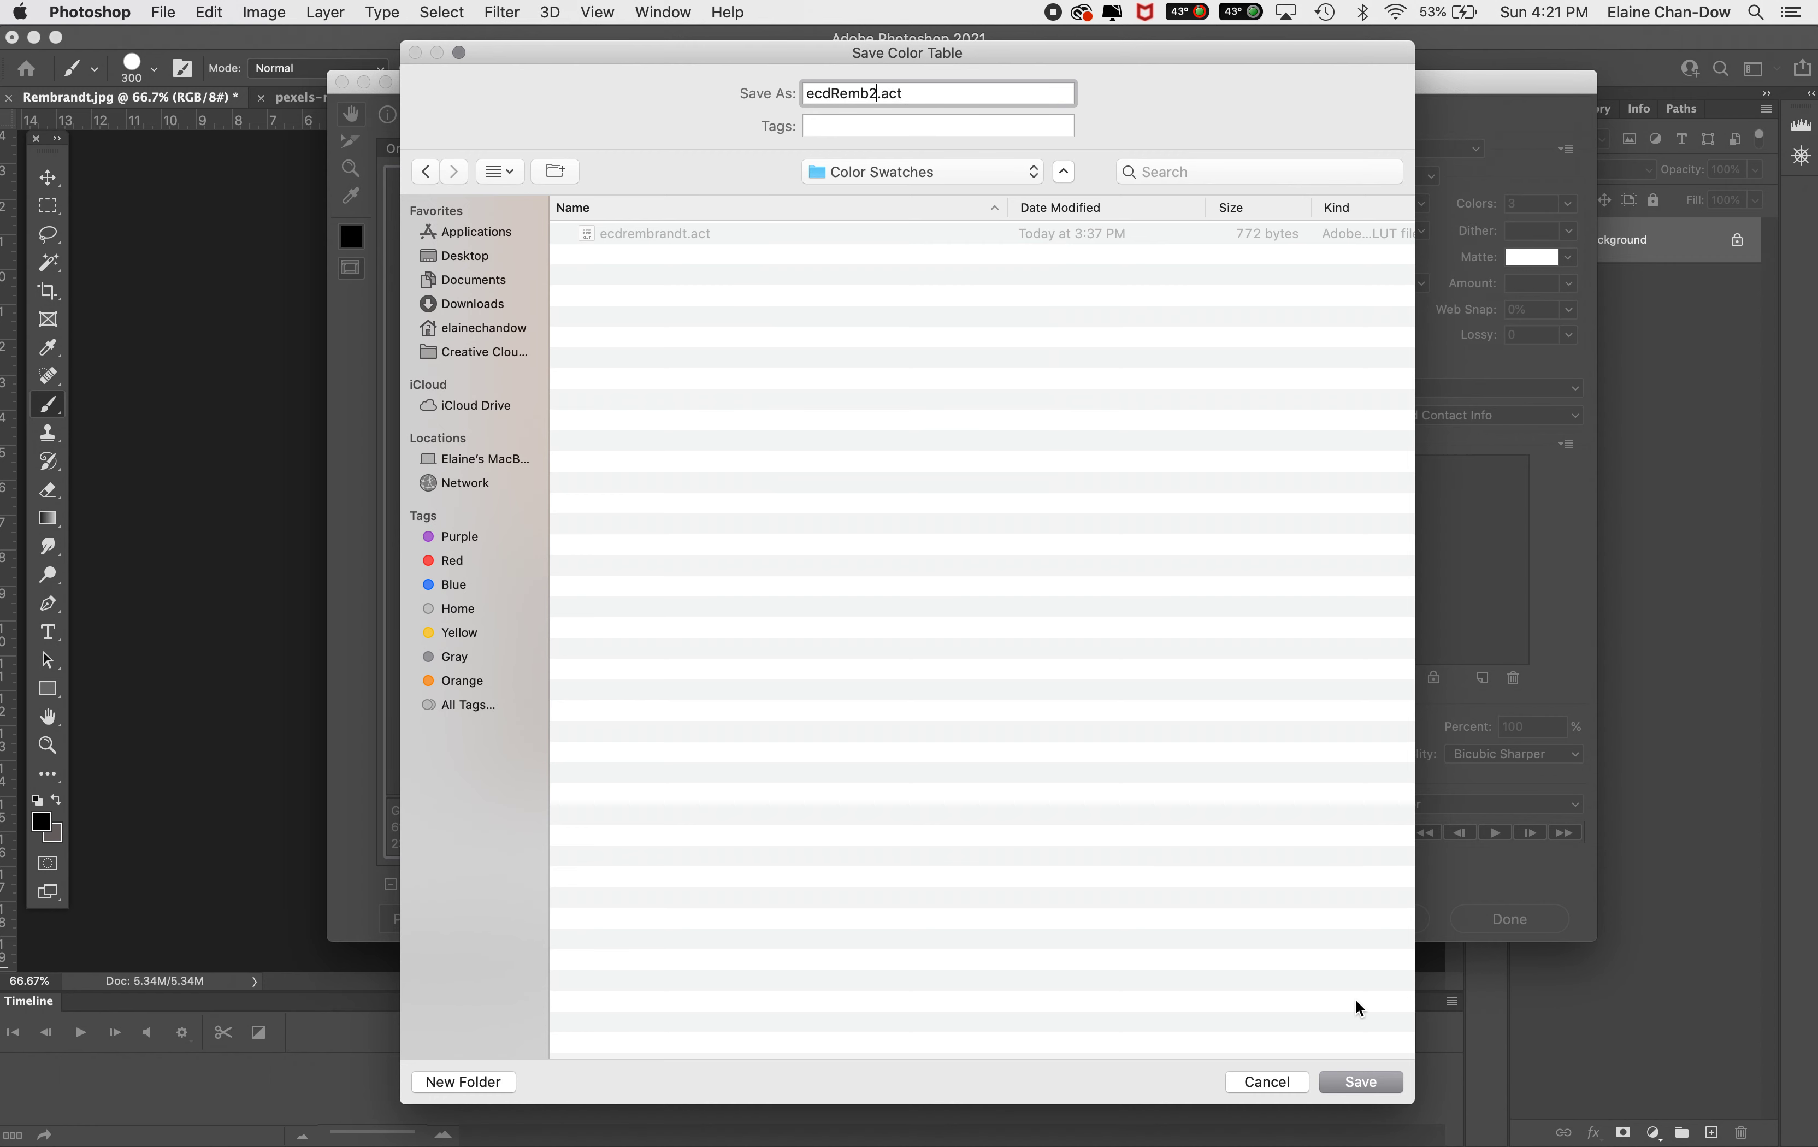
pyautogui.click(1360, 1082)
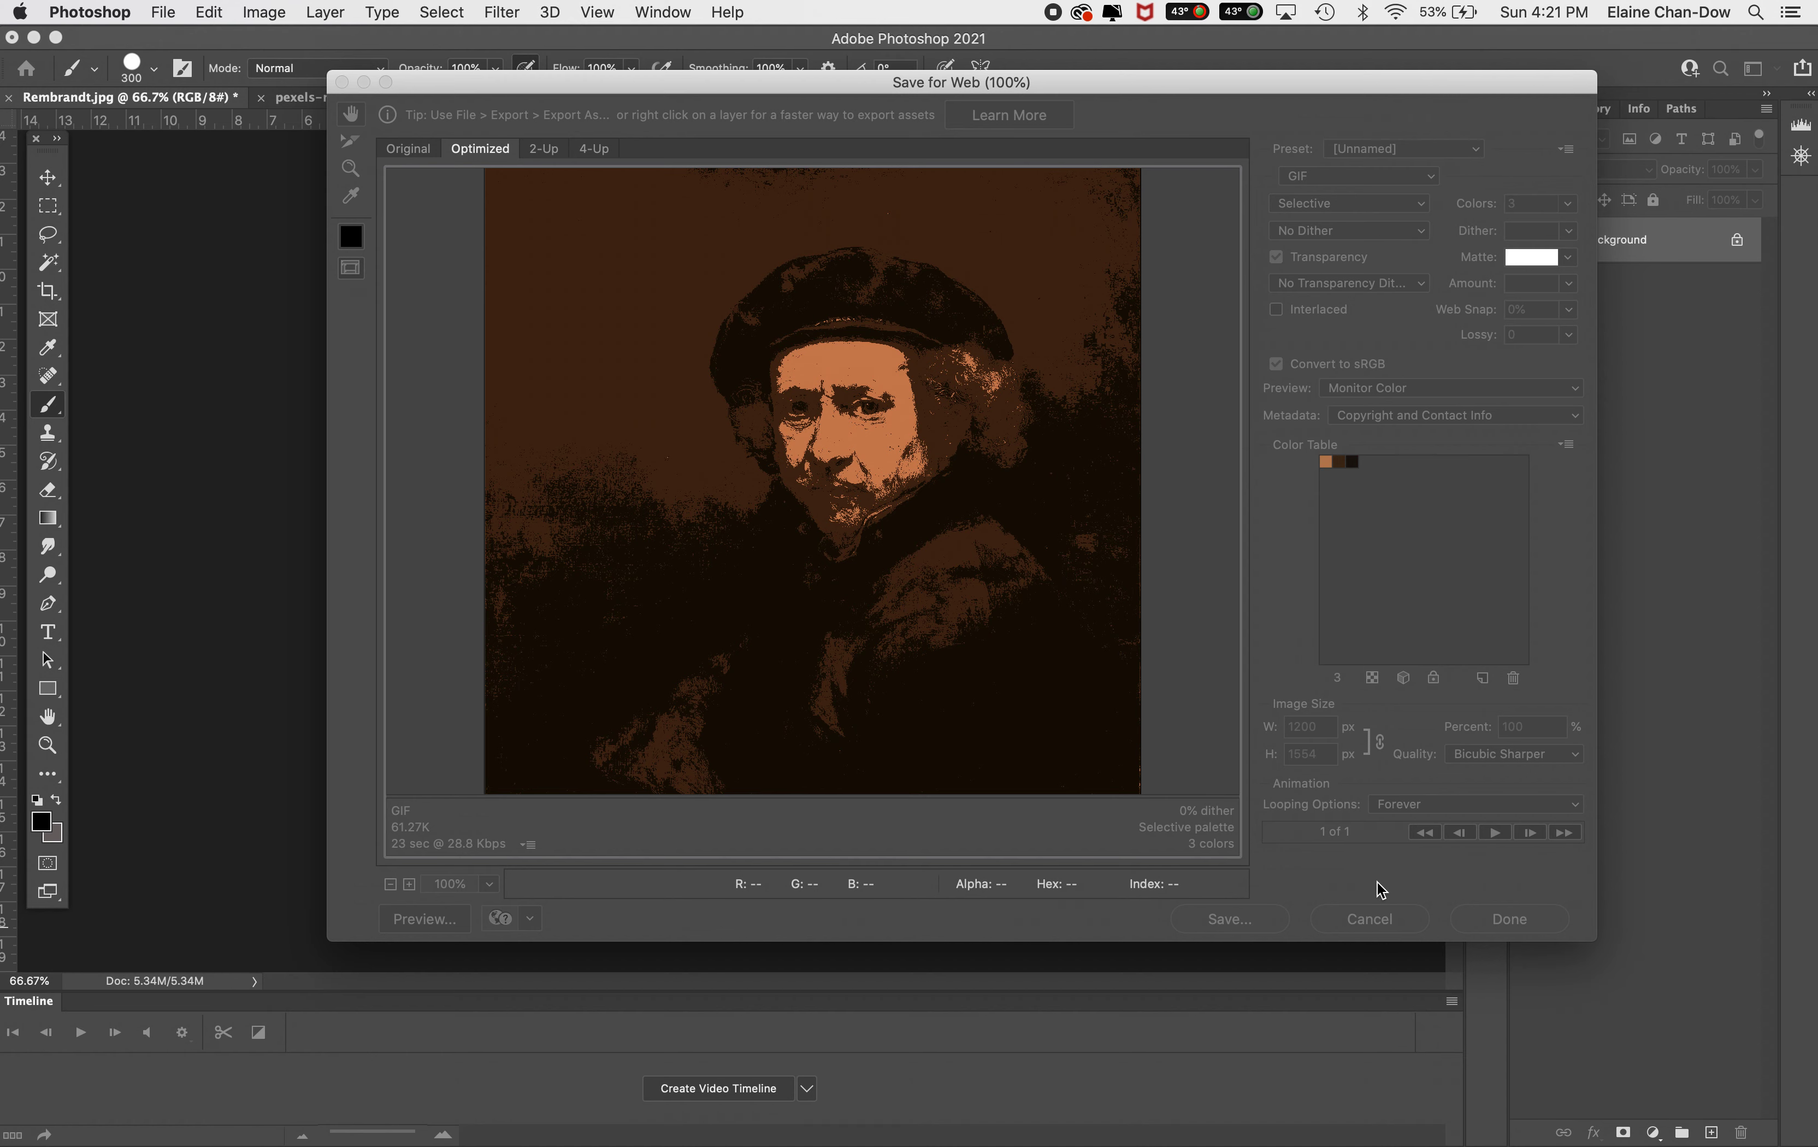
pyautogui.click(1371, 920)
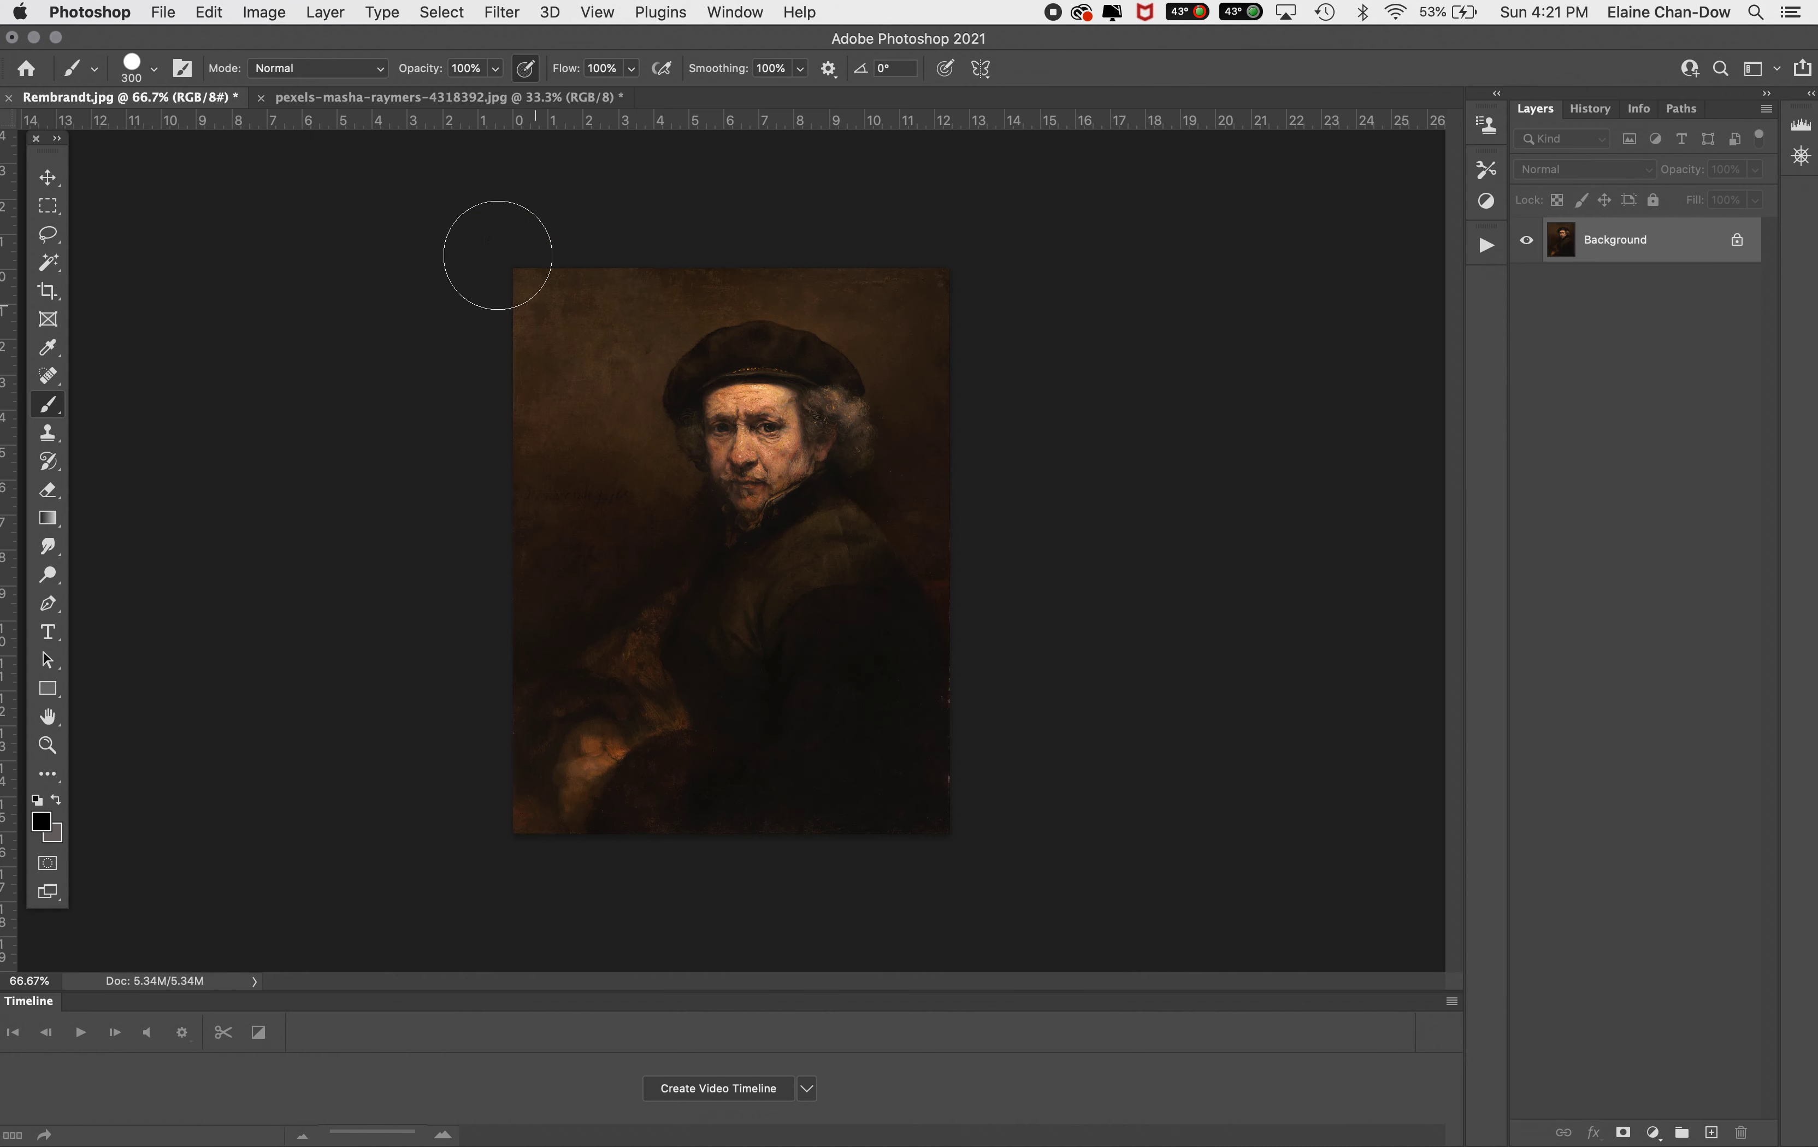
# Add a Gradient Map adjustment layer to the portrait photo
pyautogui.click(392, 96)
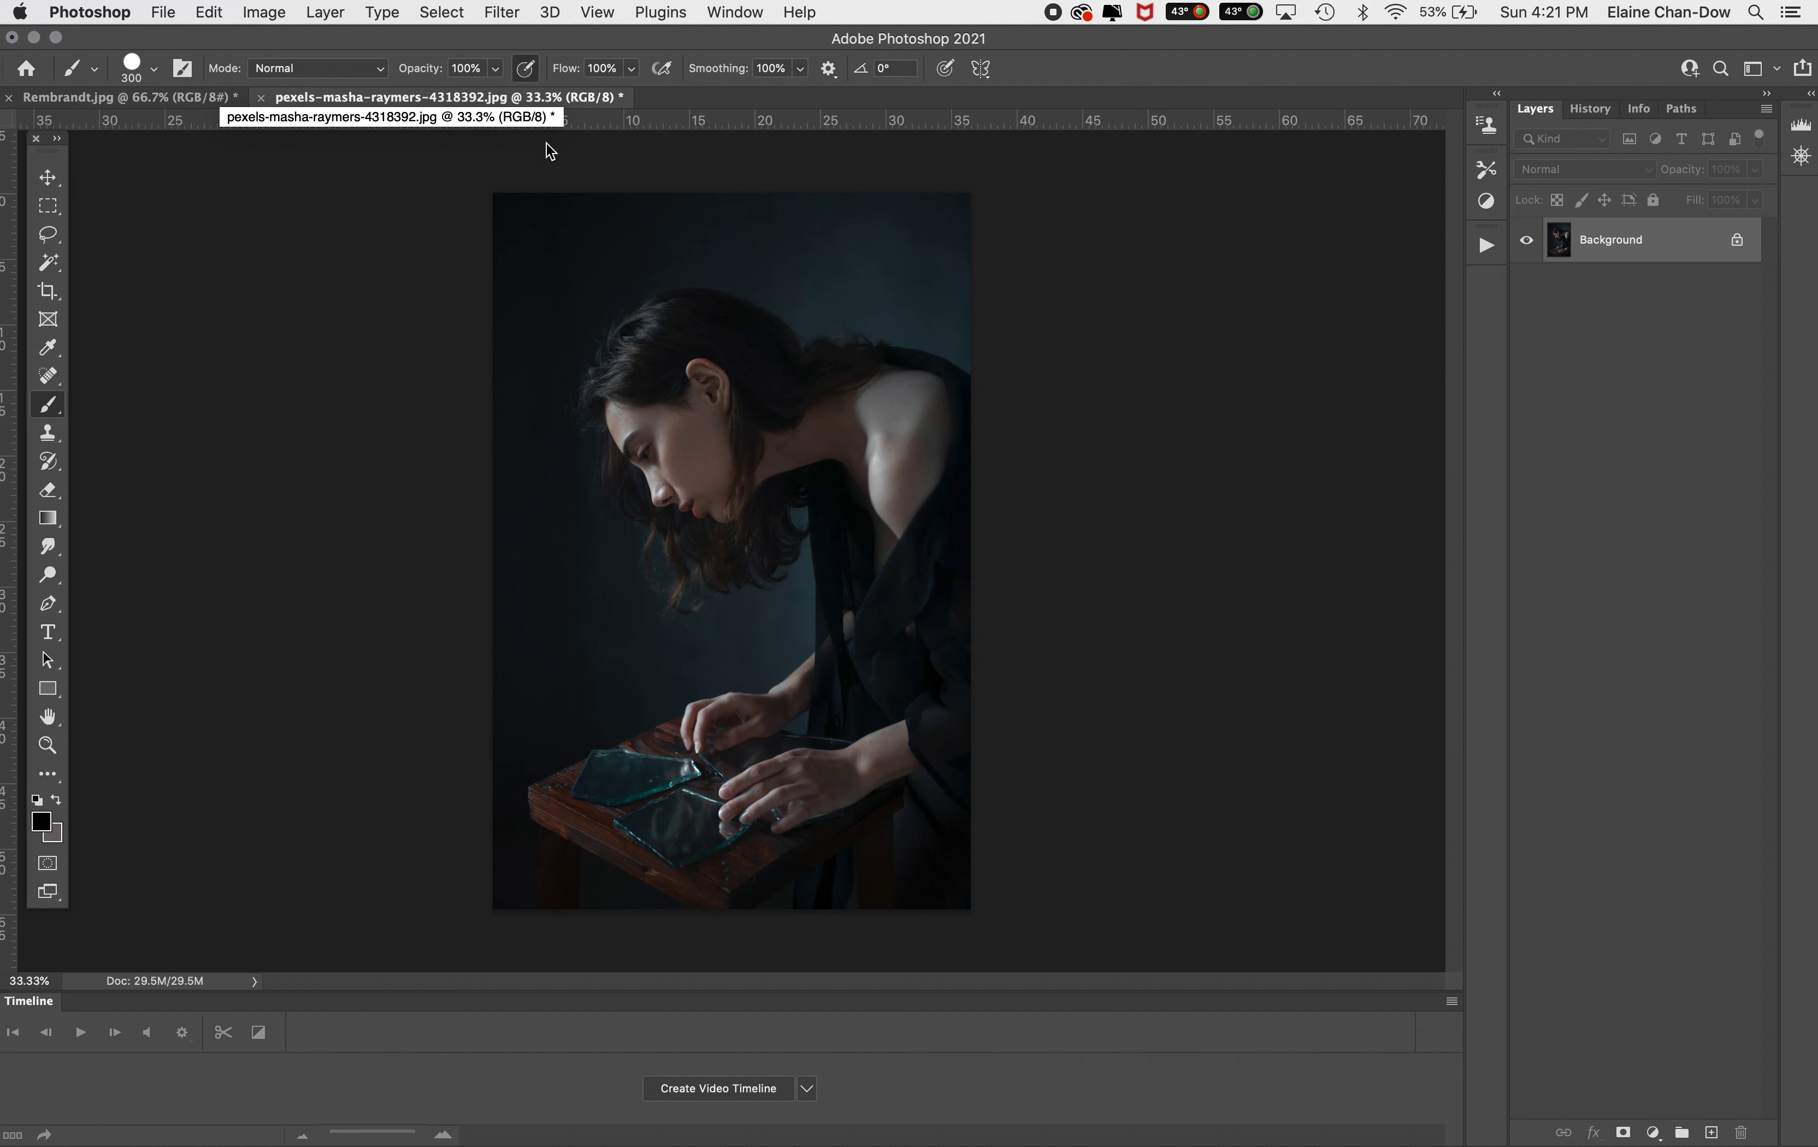
pyautogui.click(1654, 1131)
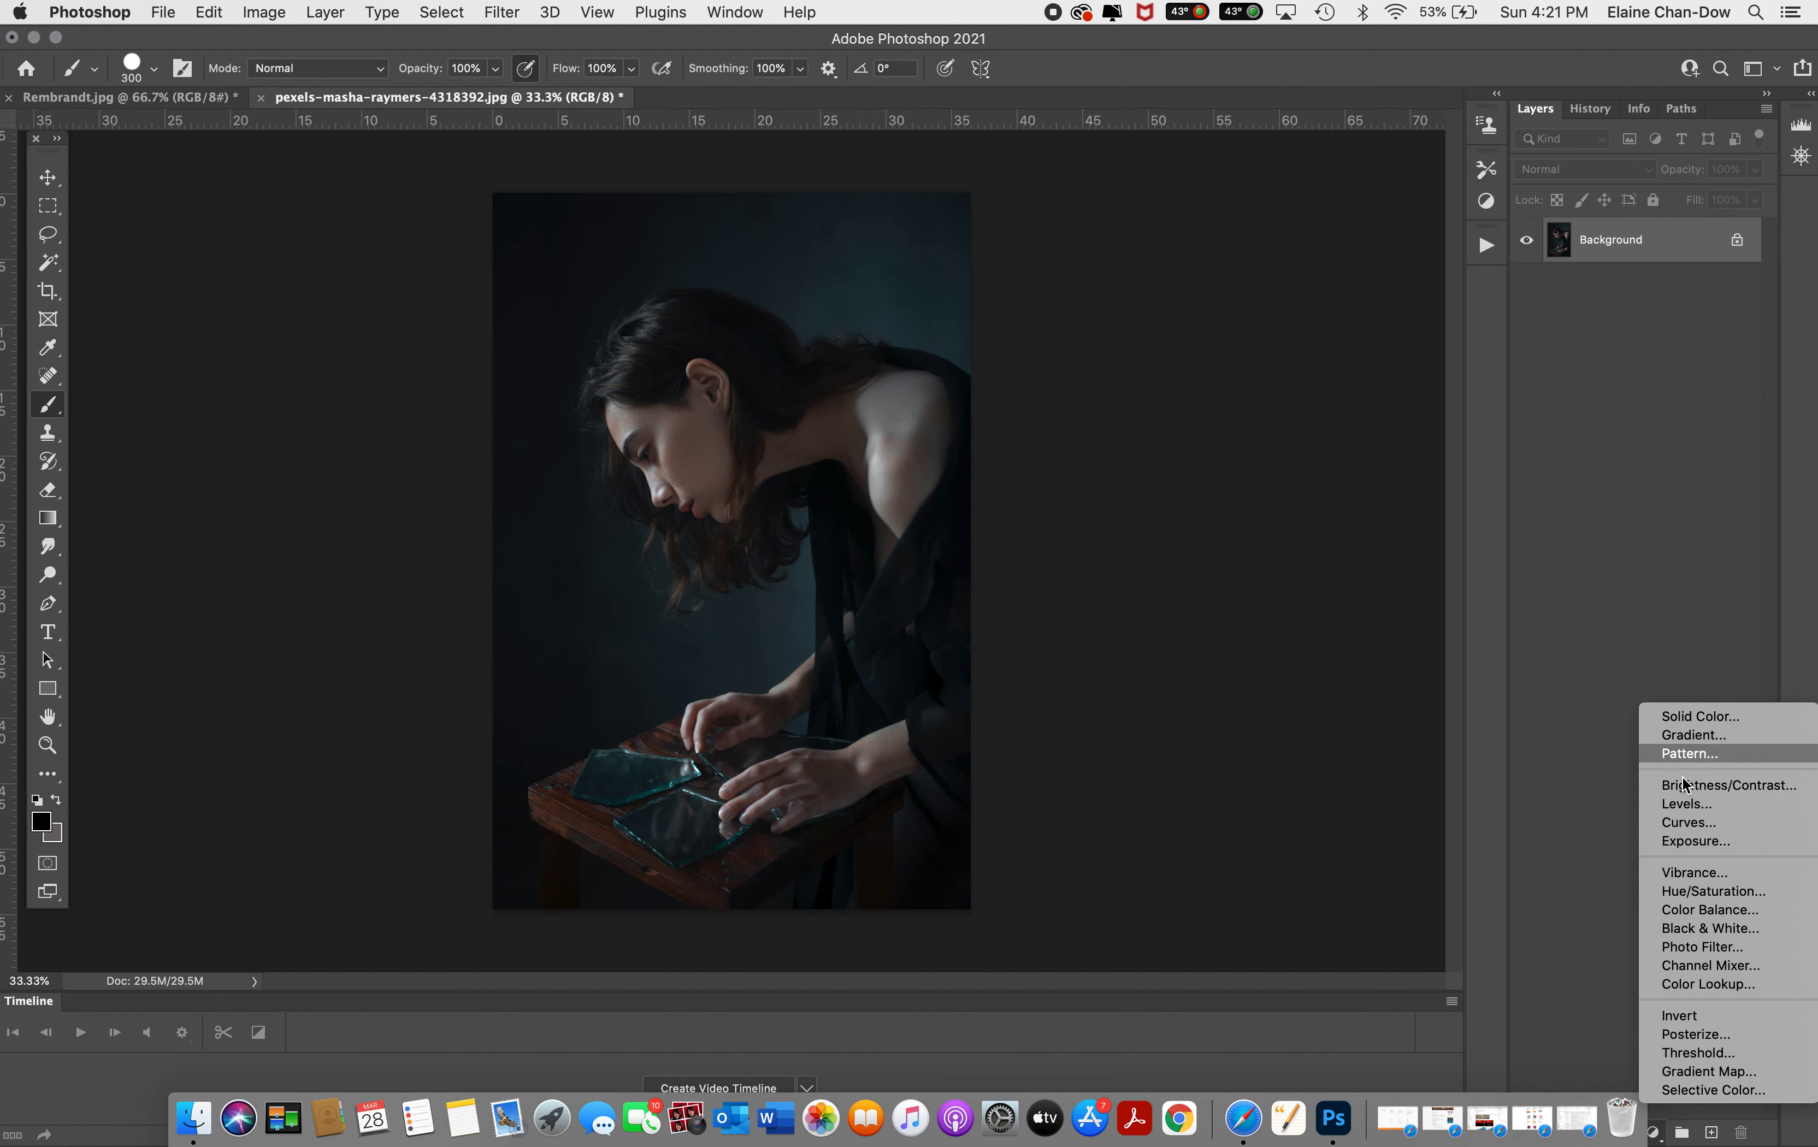
pyautogui.click(1703, 1069)
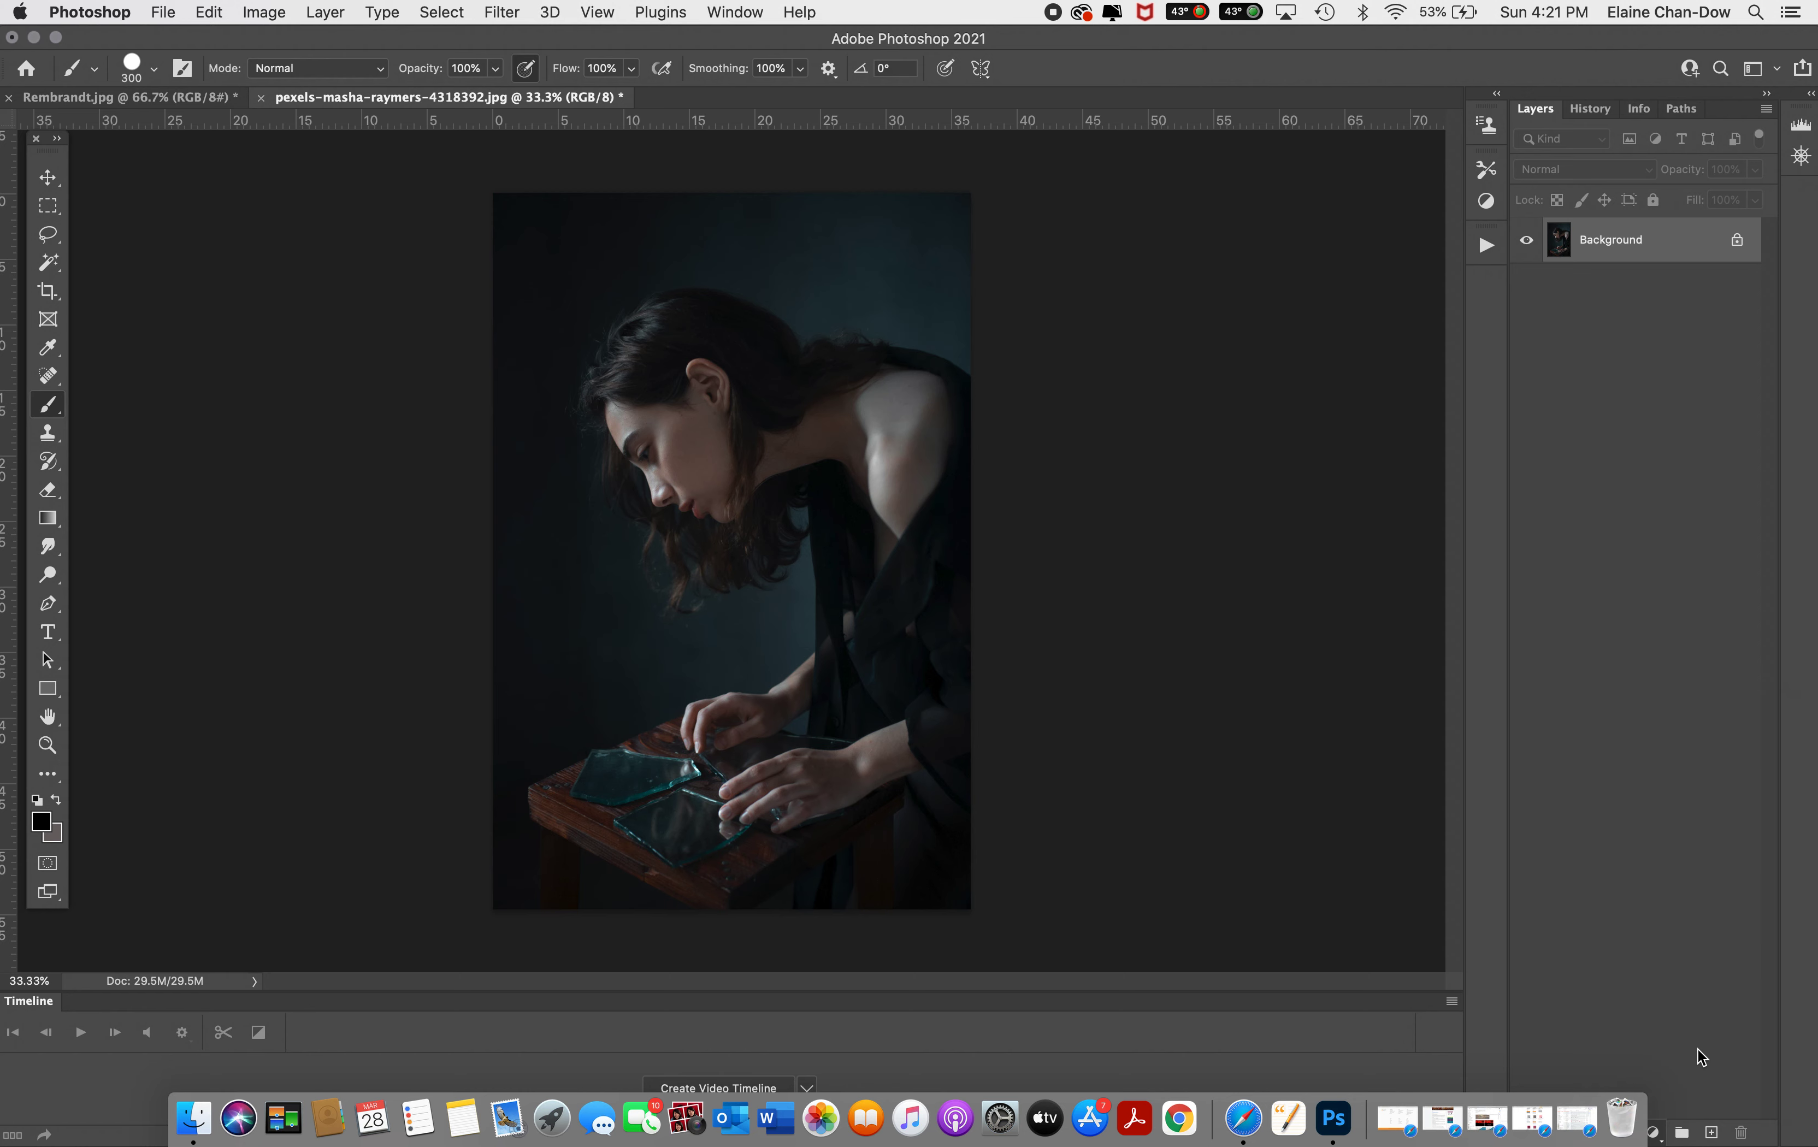
pyautogui.moveTo(1443, 297); pyautogui.dragTo(1447, 233)
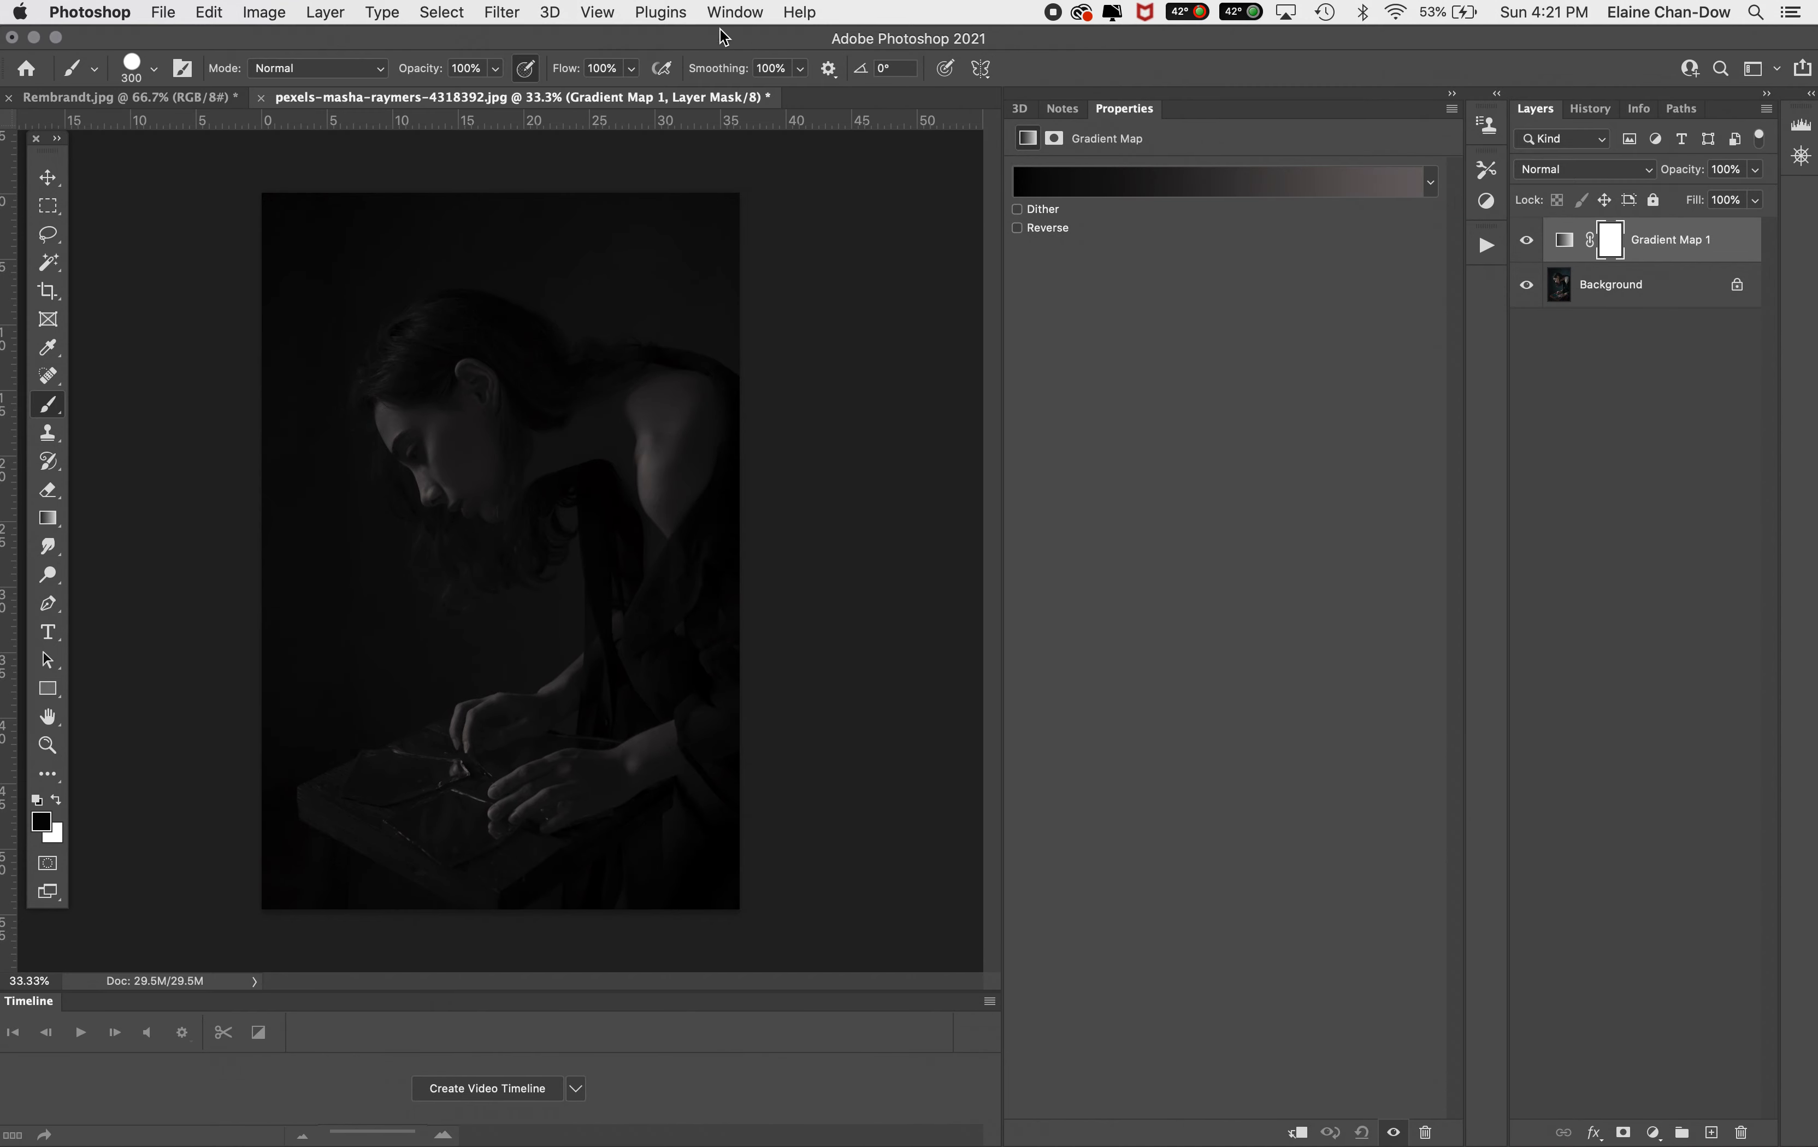
# Open the Swatches panel and collapse the ecdrembrandt swatch group
pyautogui.click(704, 10)
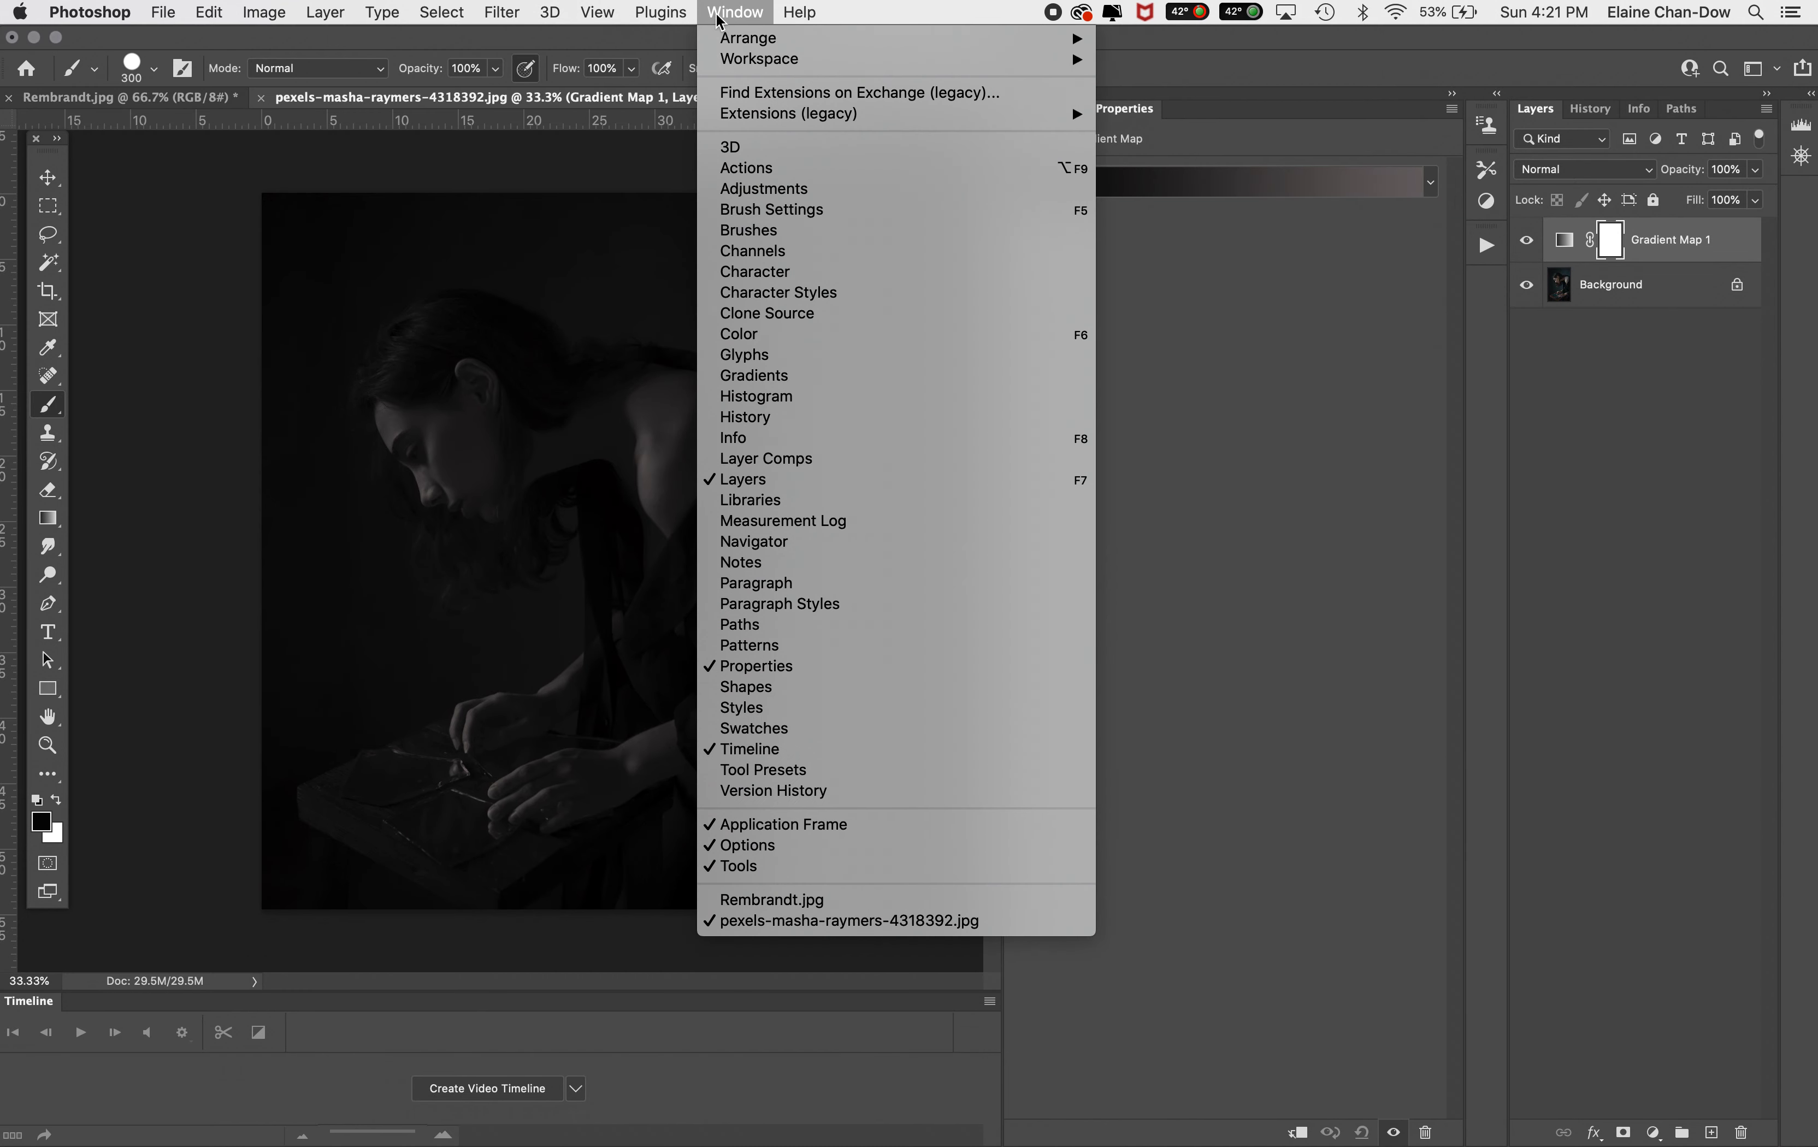
pyautogui.click(820, 730)
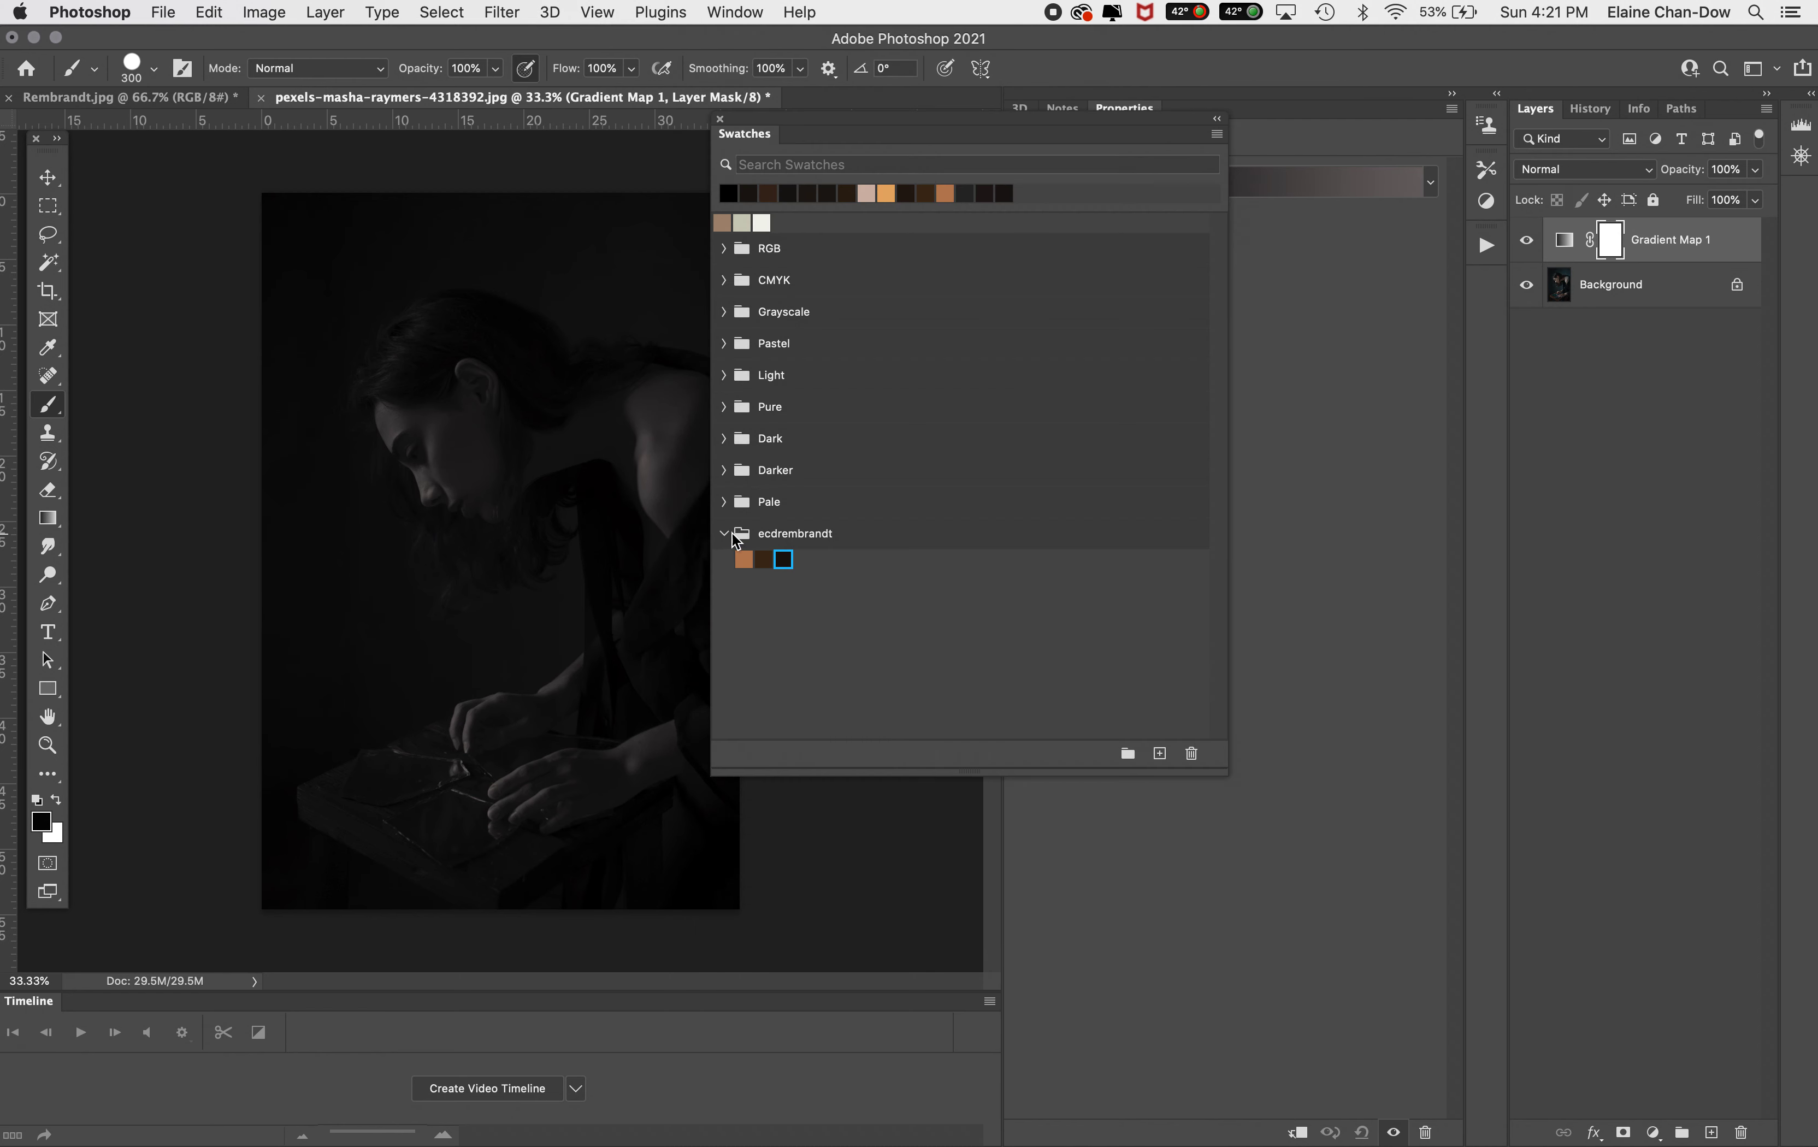
pyautogui.click(729, 532)
pyautogui.click(730, 533)
pyautogui.click(728, 534)
pyautogui.moveTo(1103, 115); pyautogui.dragTo(924, 119)
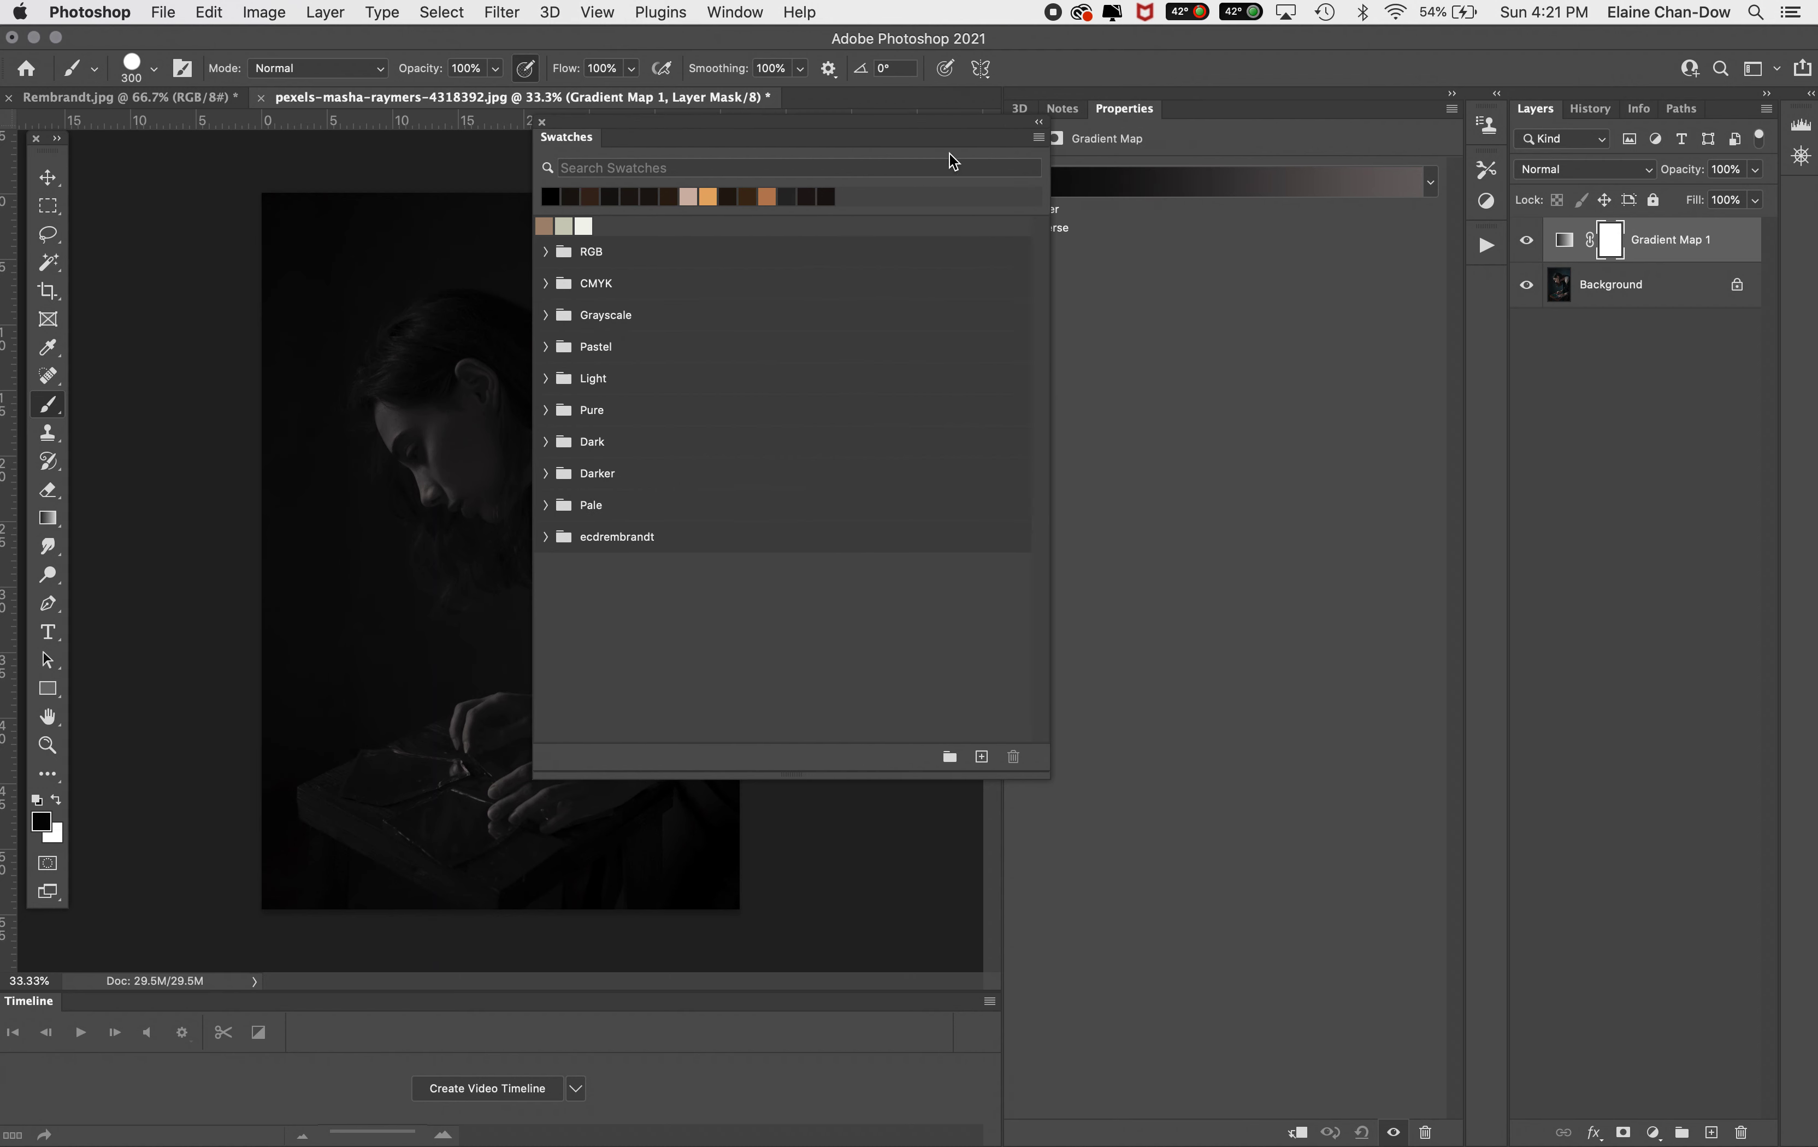
# Import the ecdRemb2.act swatches from the Color Swatches folder and expand the new ecdRemb2 group
pyautogui.click(1039, 139)
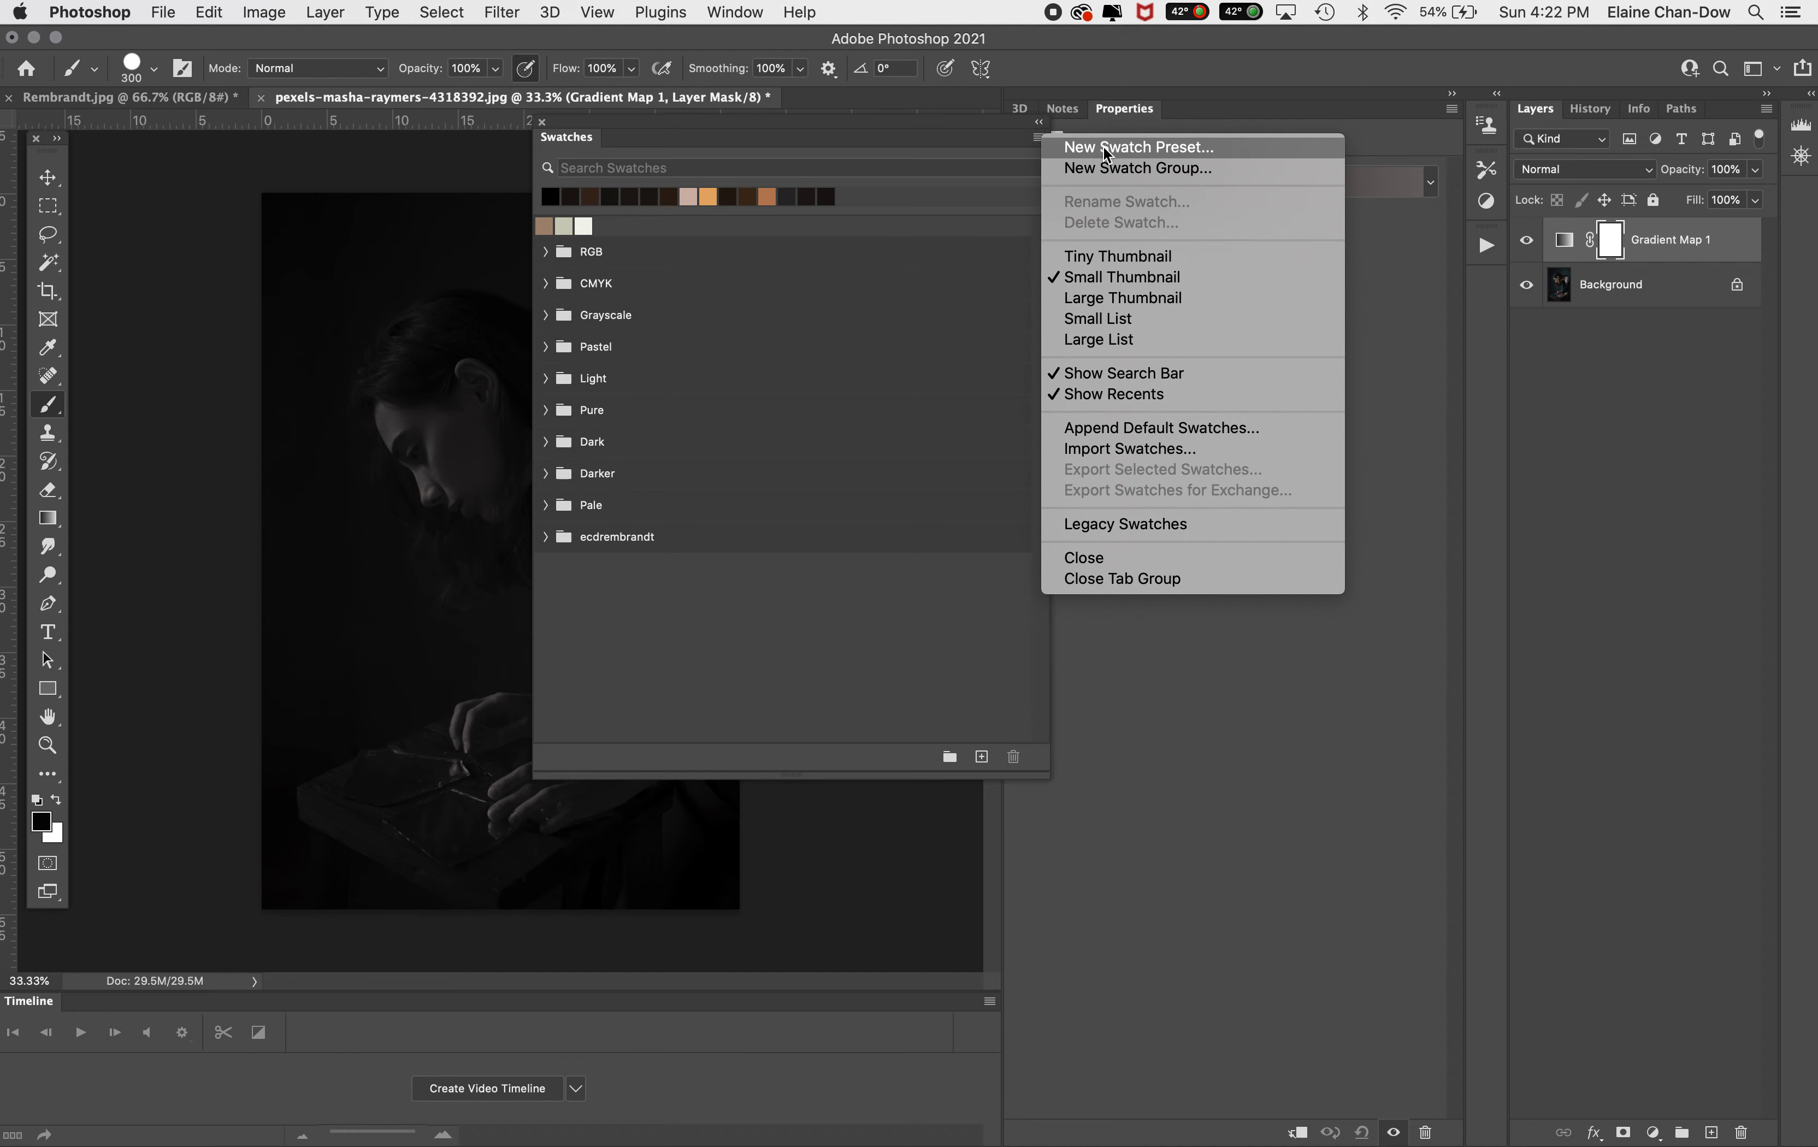
pyautogui.click(1155, 446)
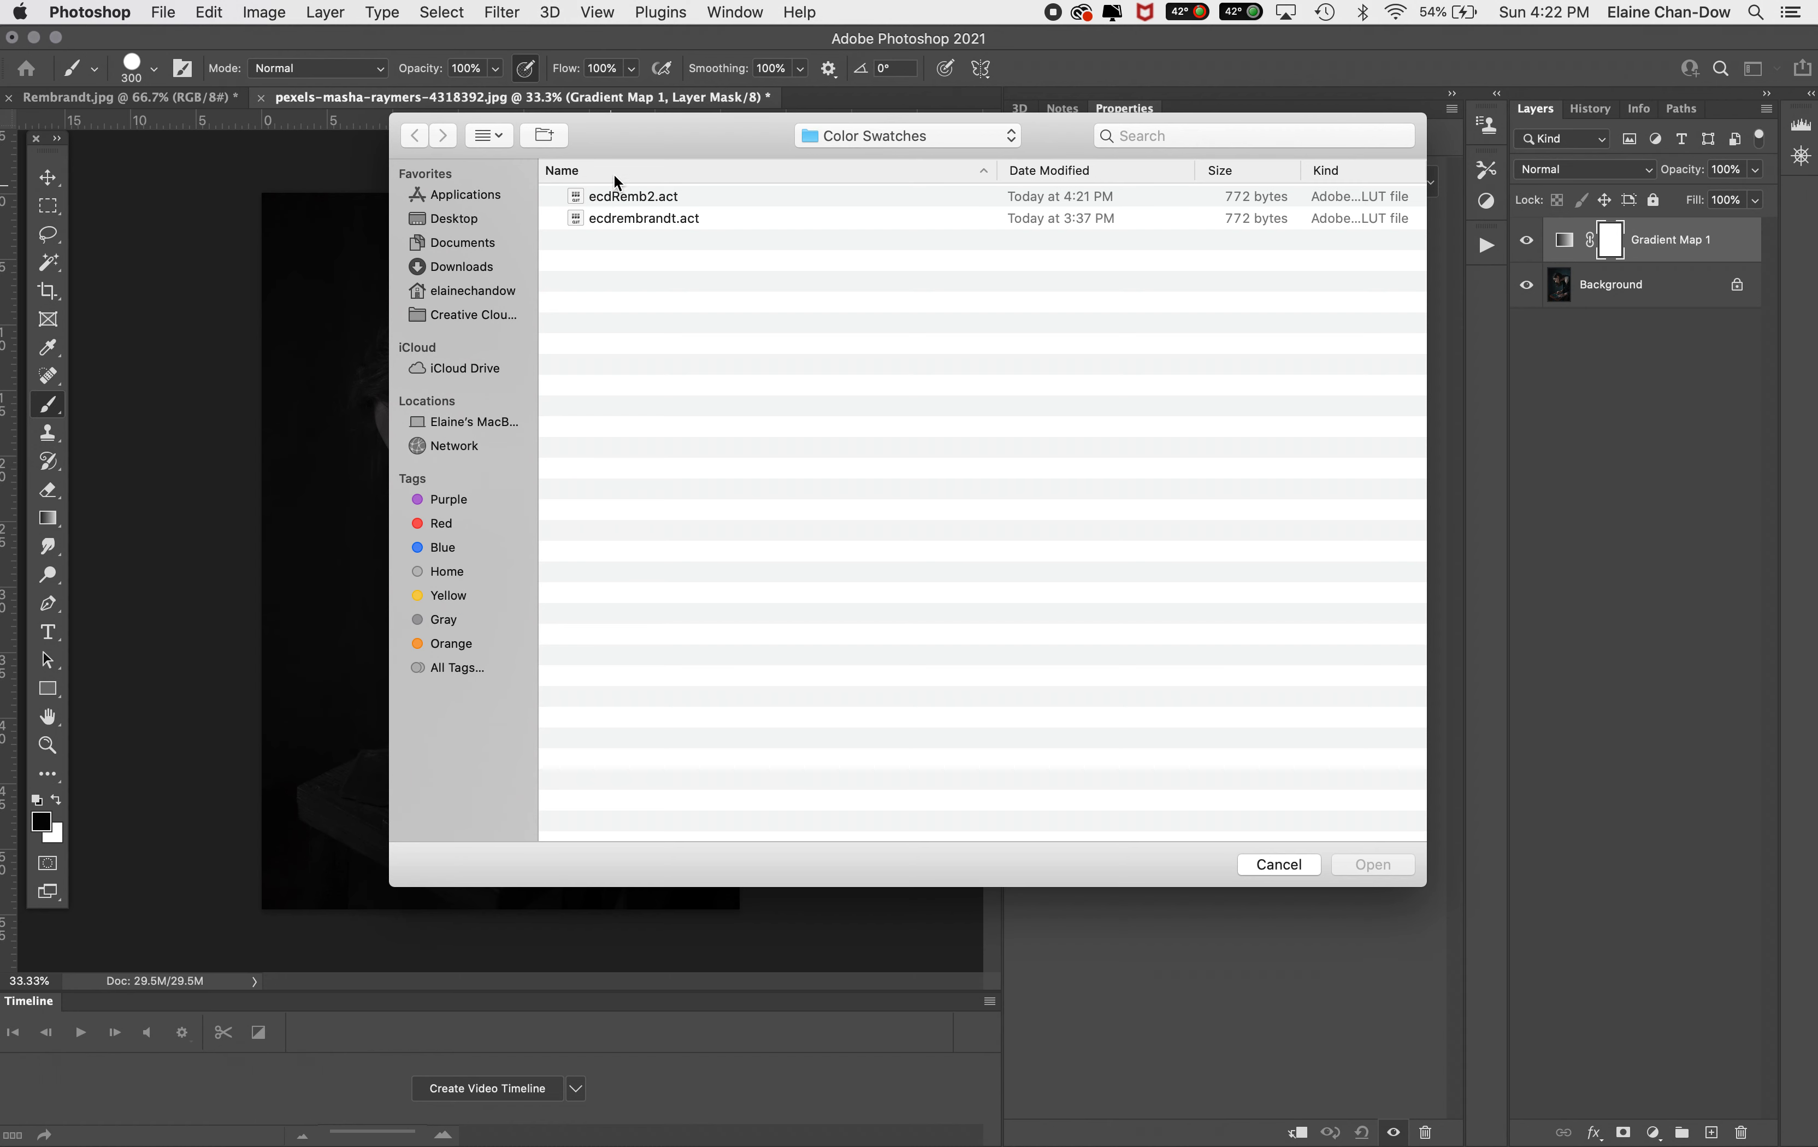
pyautogui.click(638, 199)
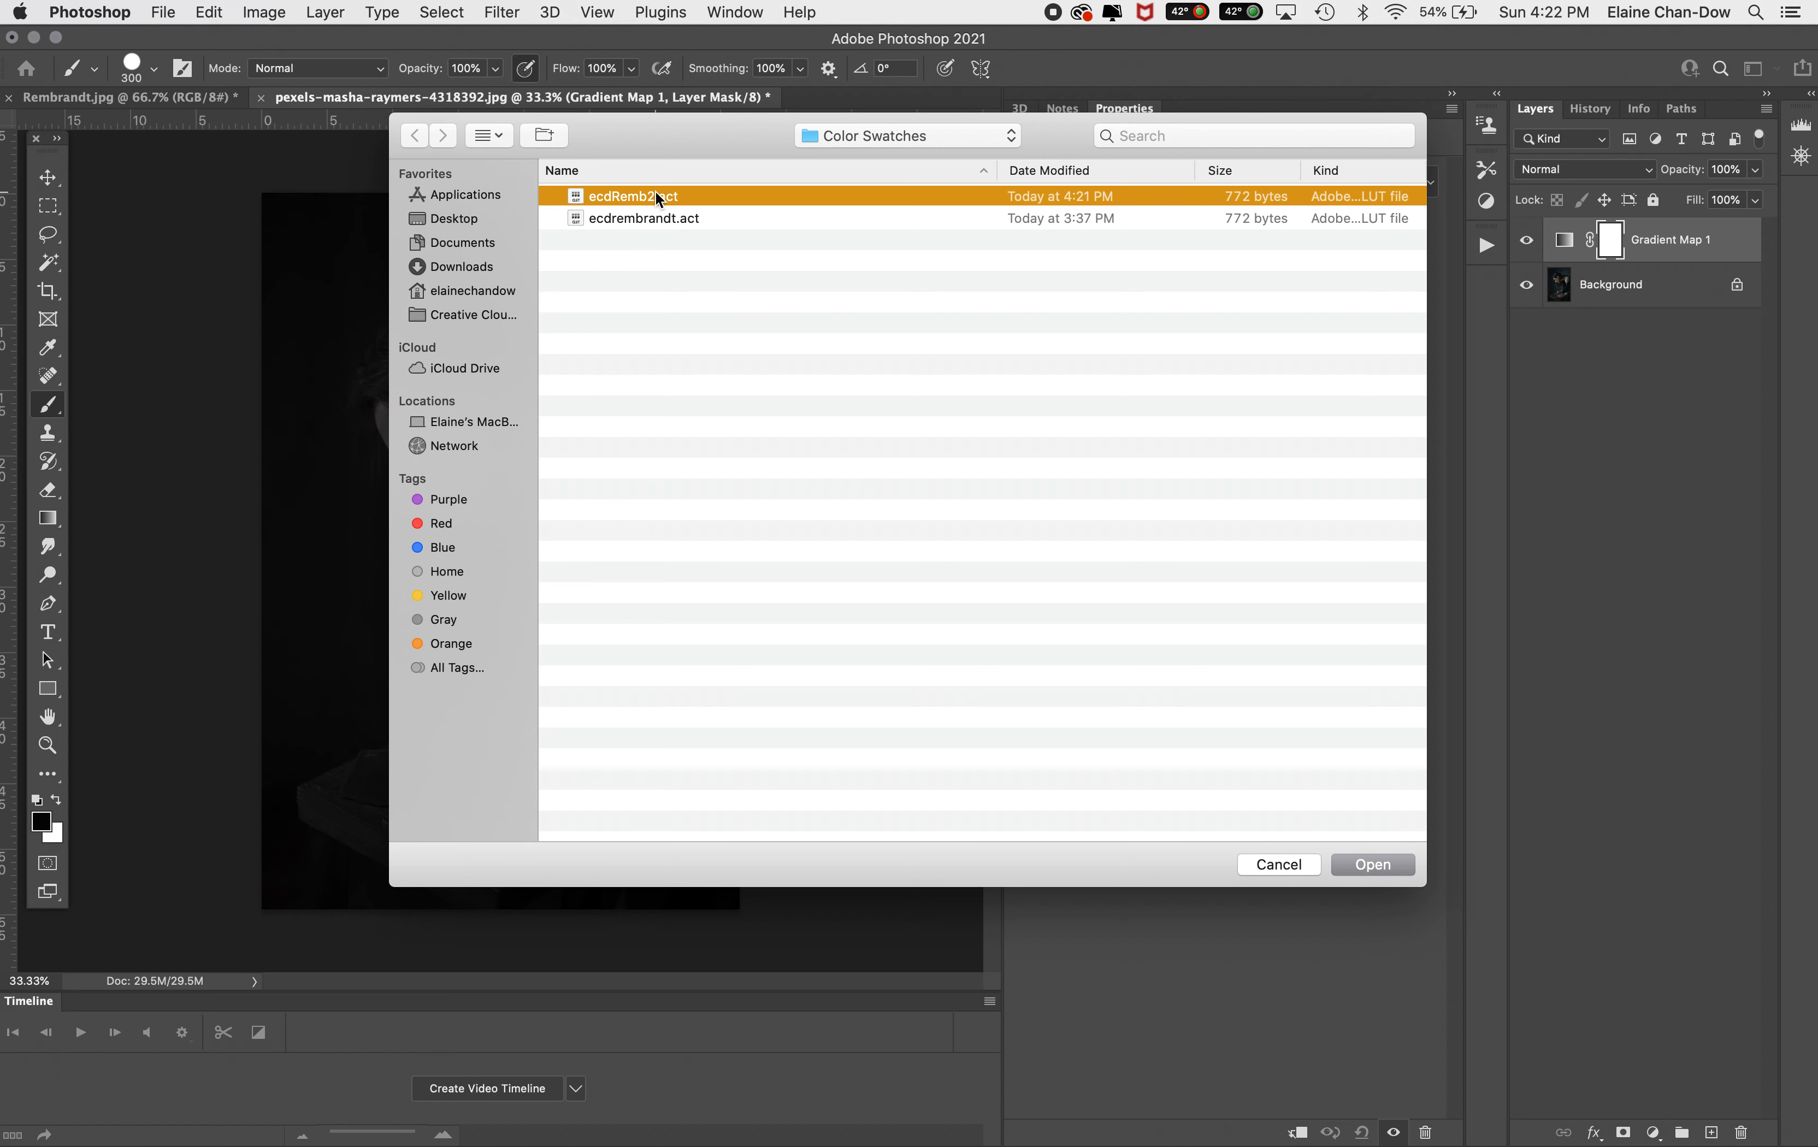
pyautogui.click(1380, 866)
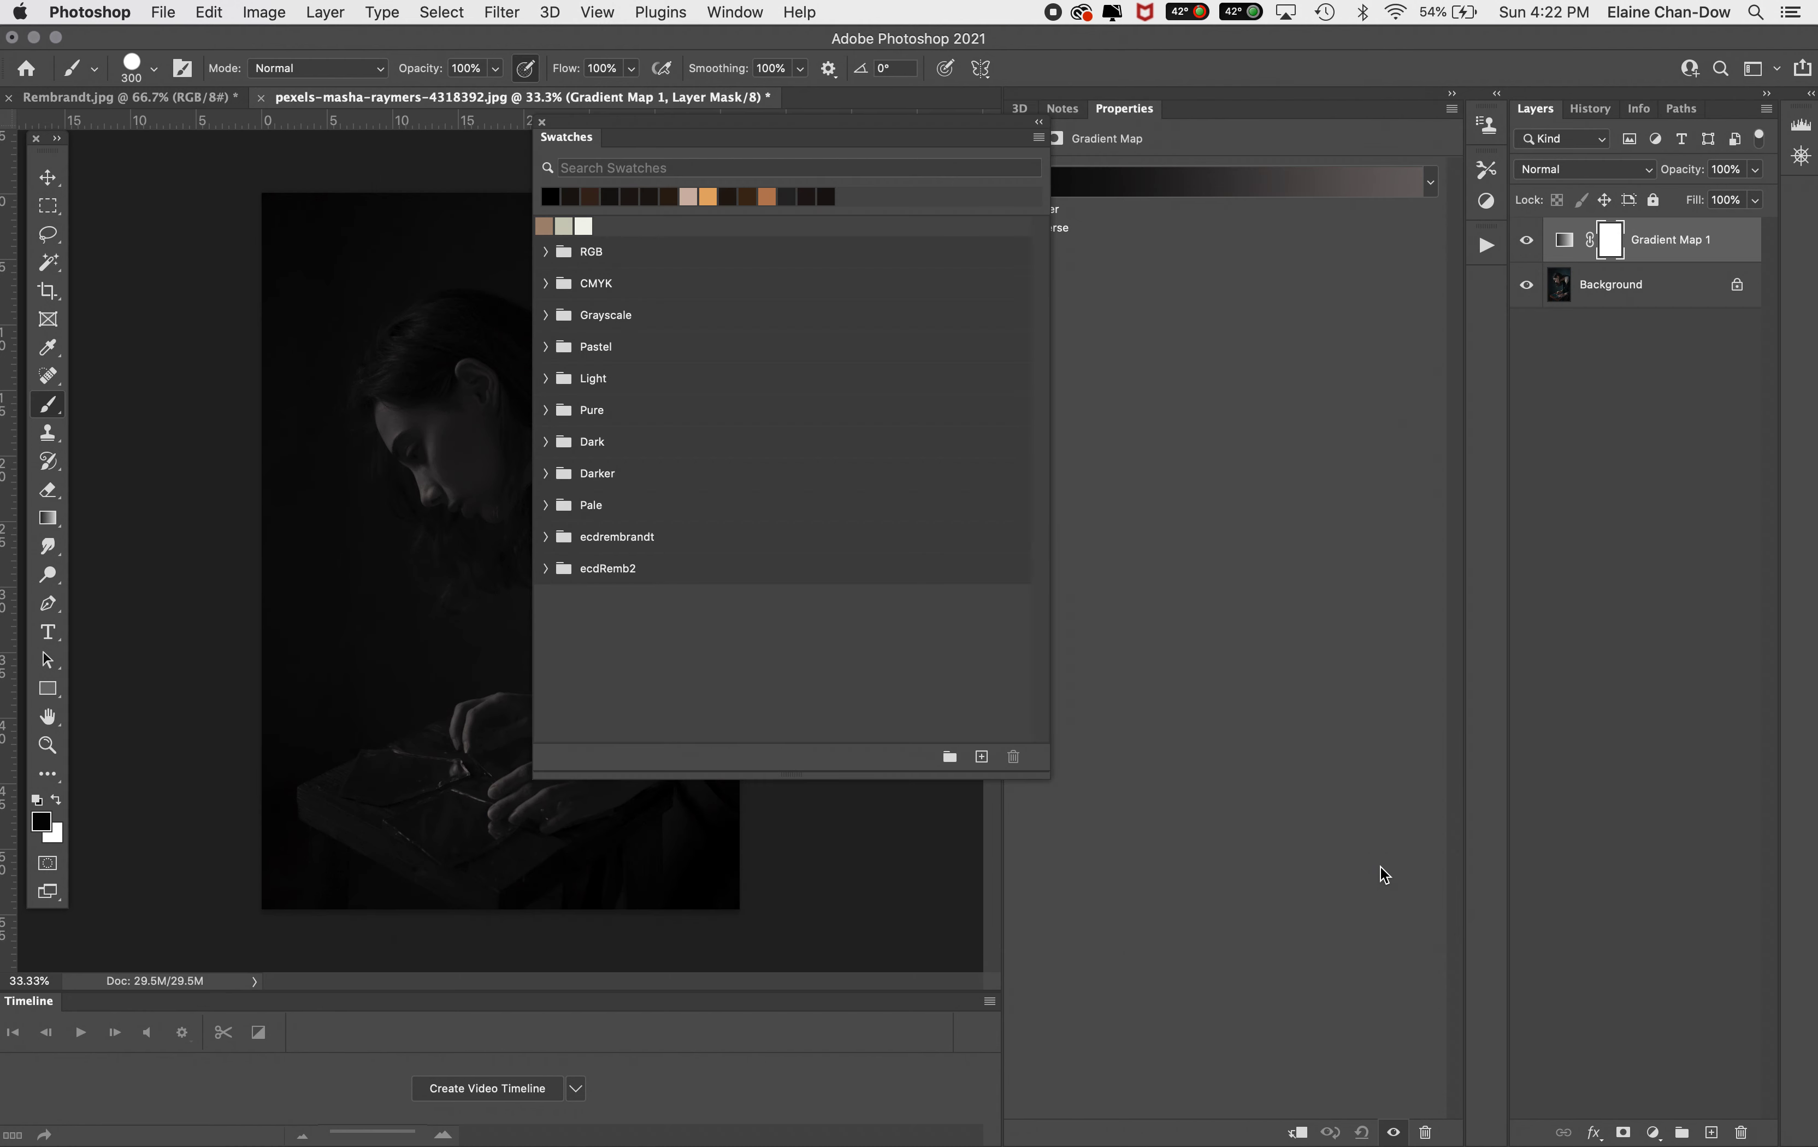
pyautogui.click(610, 568)
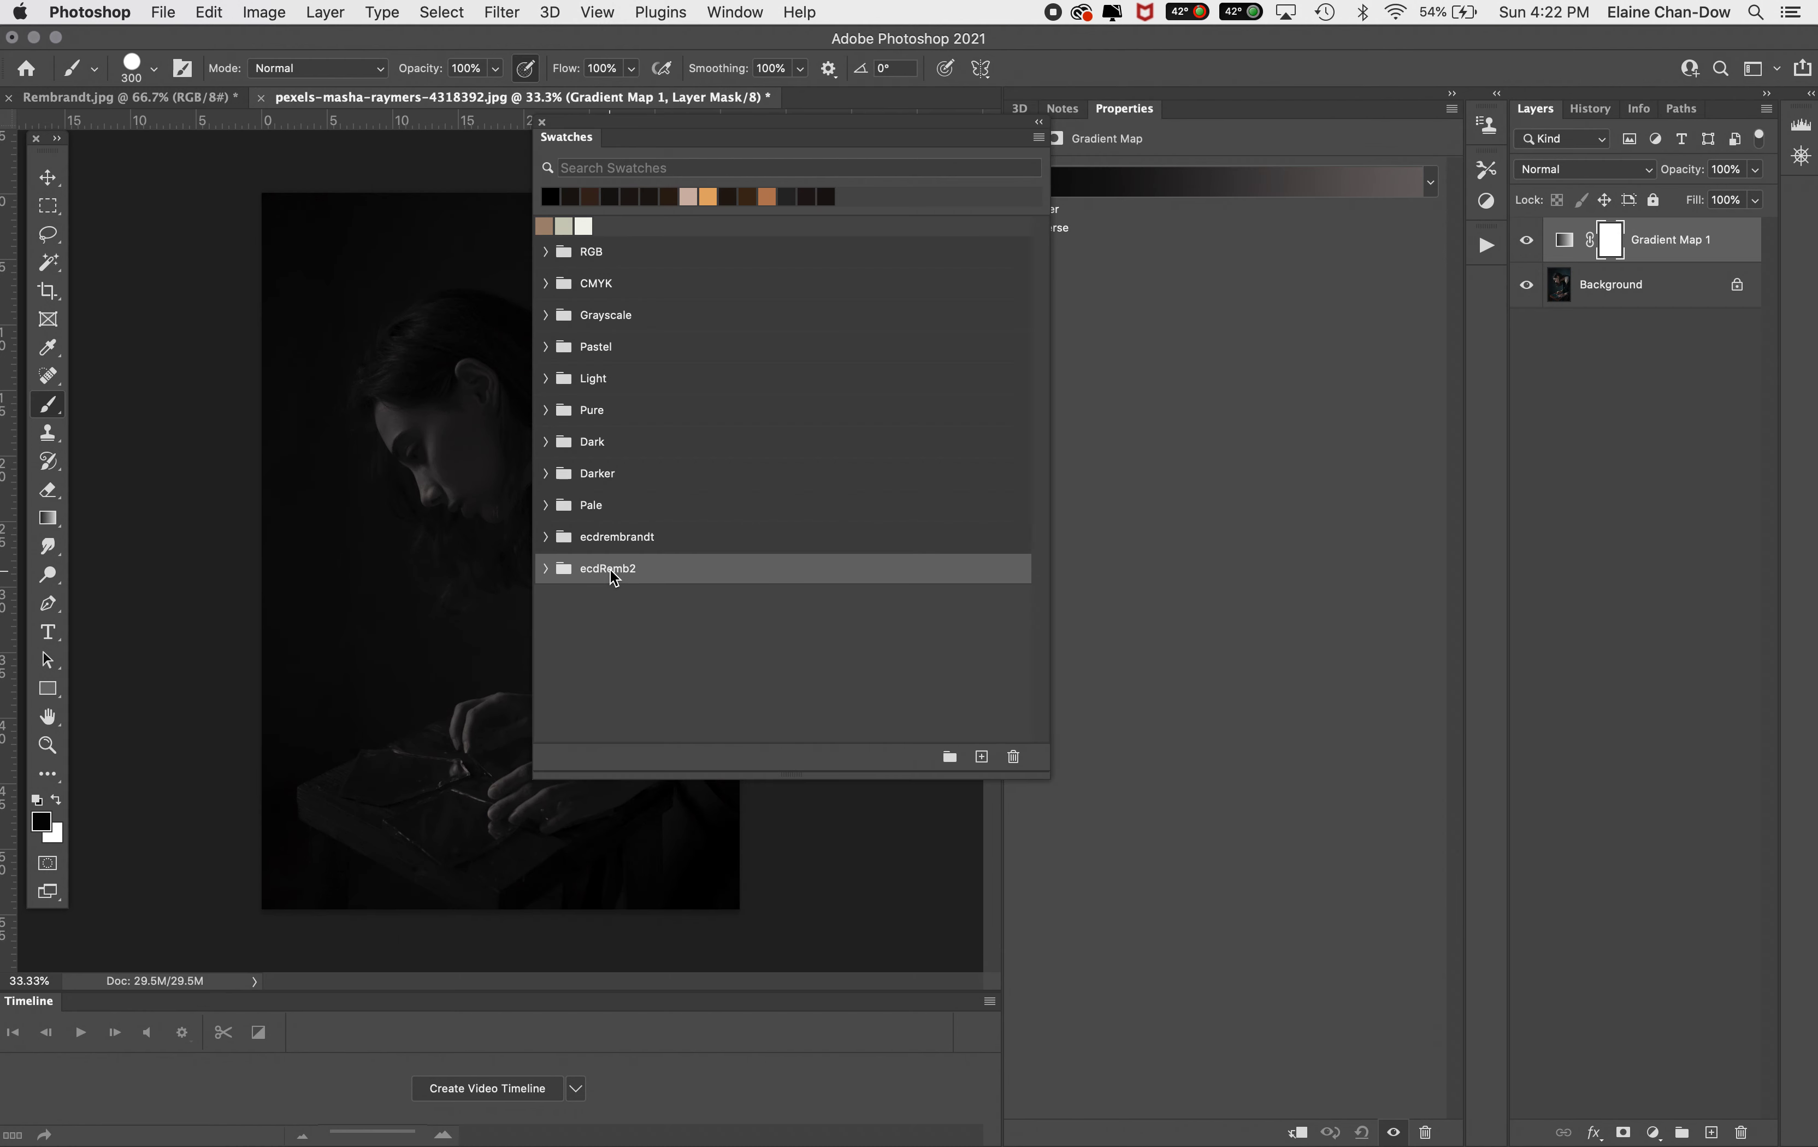
pyautogui.click(544, 568)
pyautogui.moveTo(911, 129); pyautogui.dragTo(1069, 215)
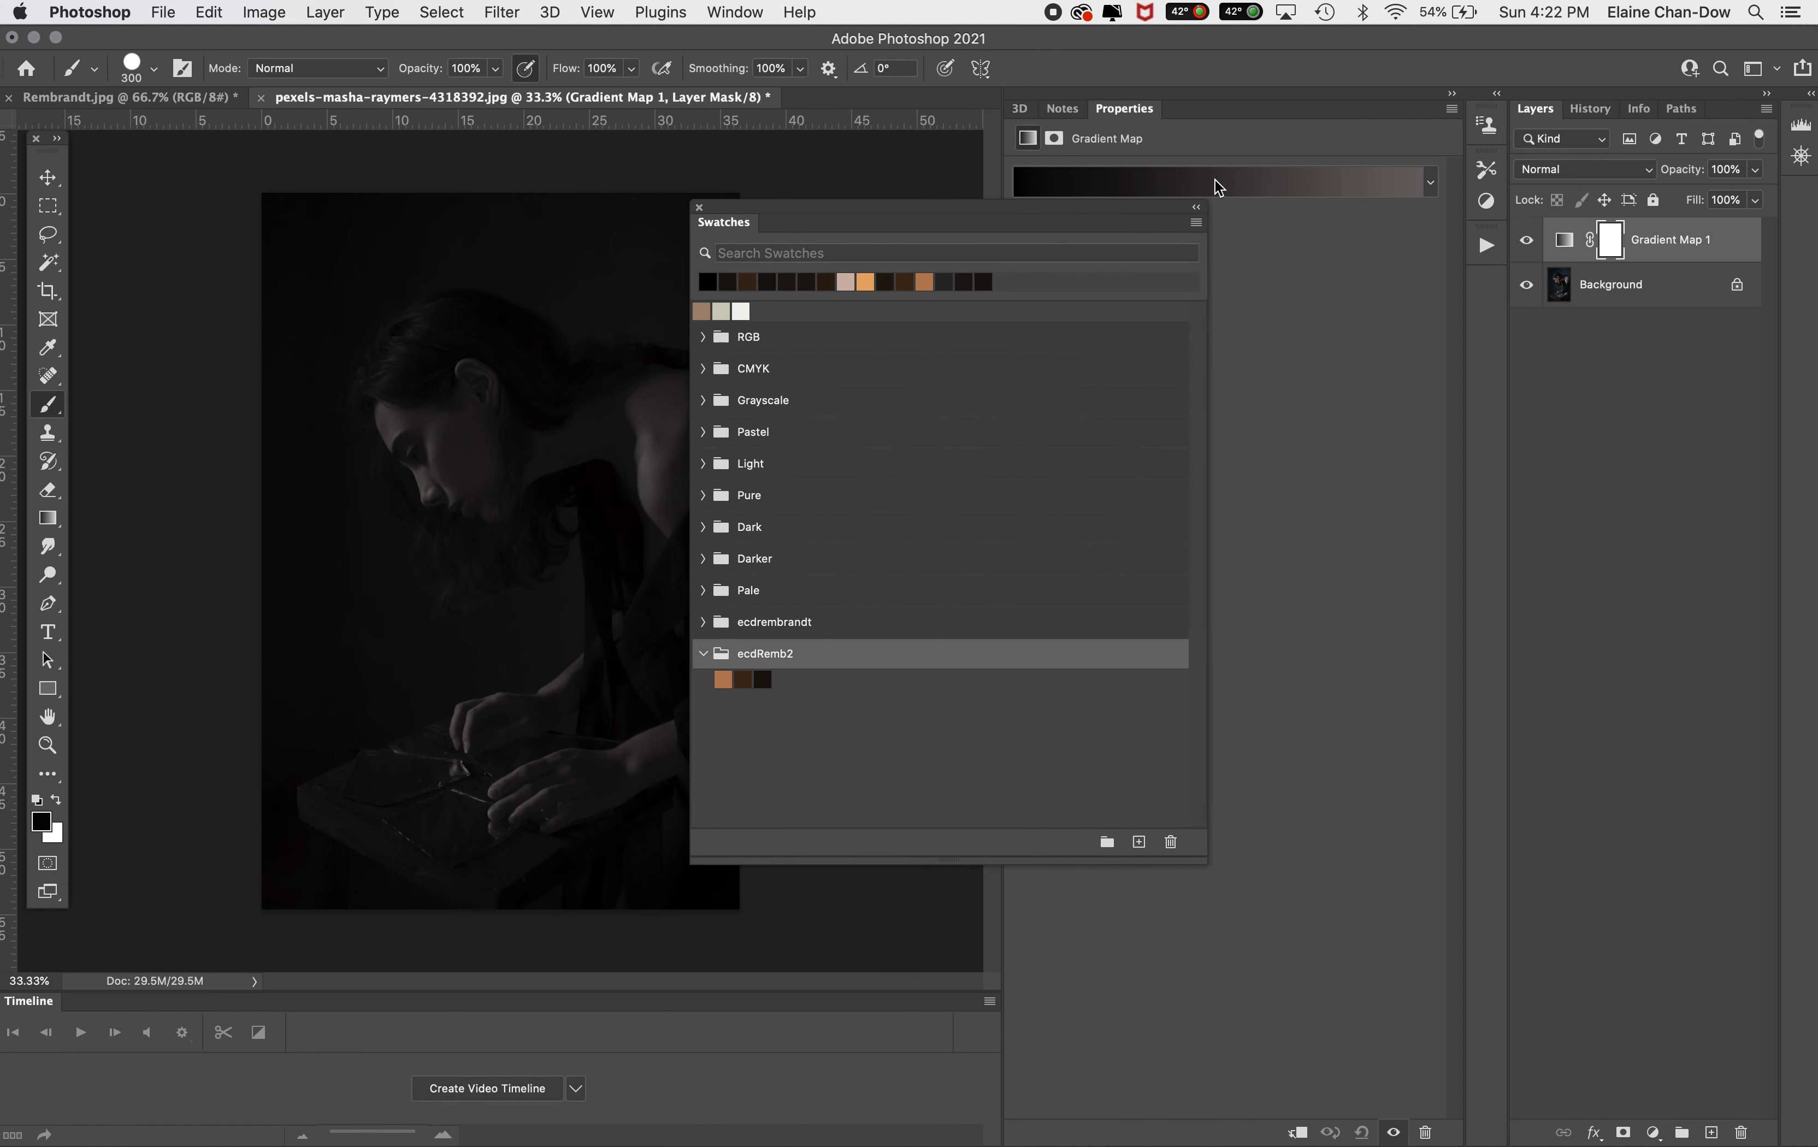
# Open the Gradient Map's Gradient Editor and remove the extra colour stop, leaving one stop at 100%
pyautogui.click(1121, 189)
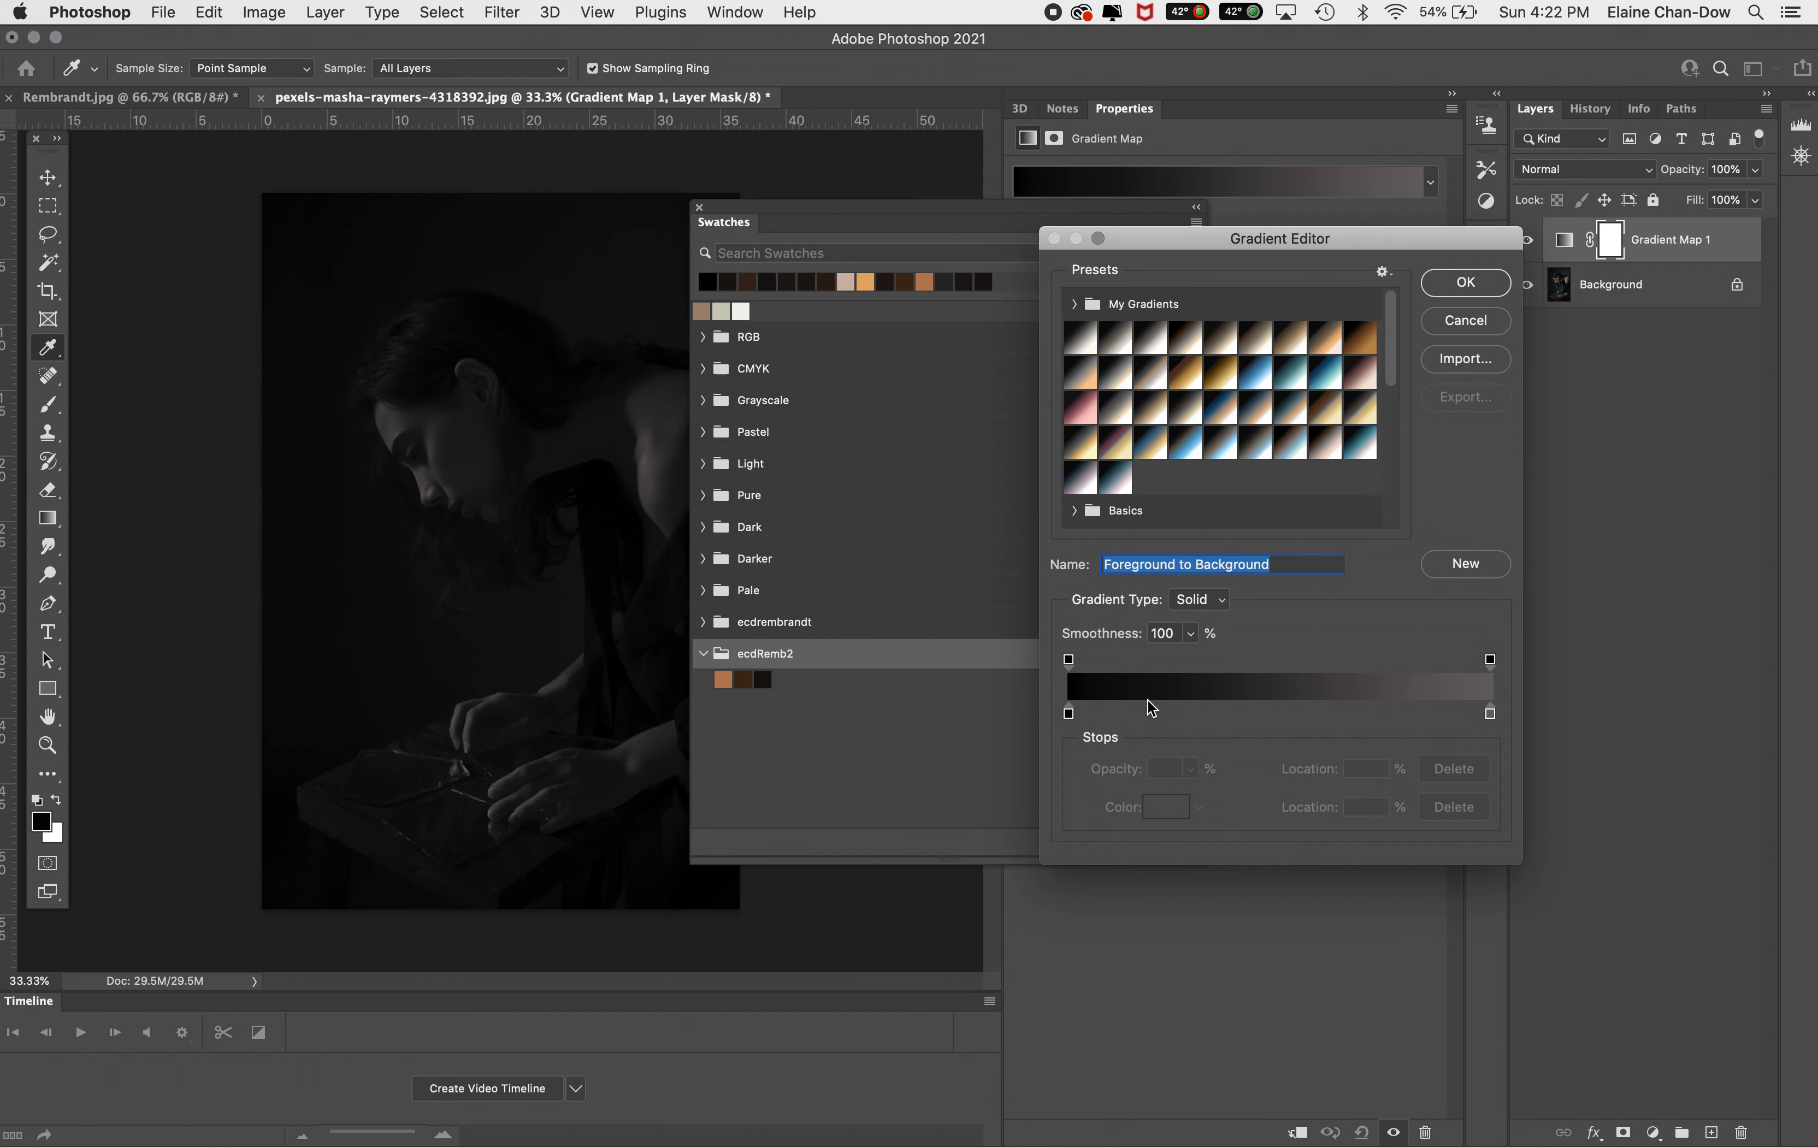
pyautogui.moveTo(1069, 714); pyautogui.dragTo(1173, 758)
pyautogui.click(1490, 714)
pyautogui.click(1490, 715)
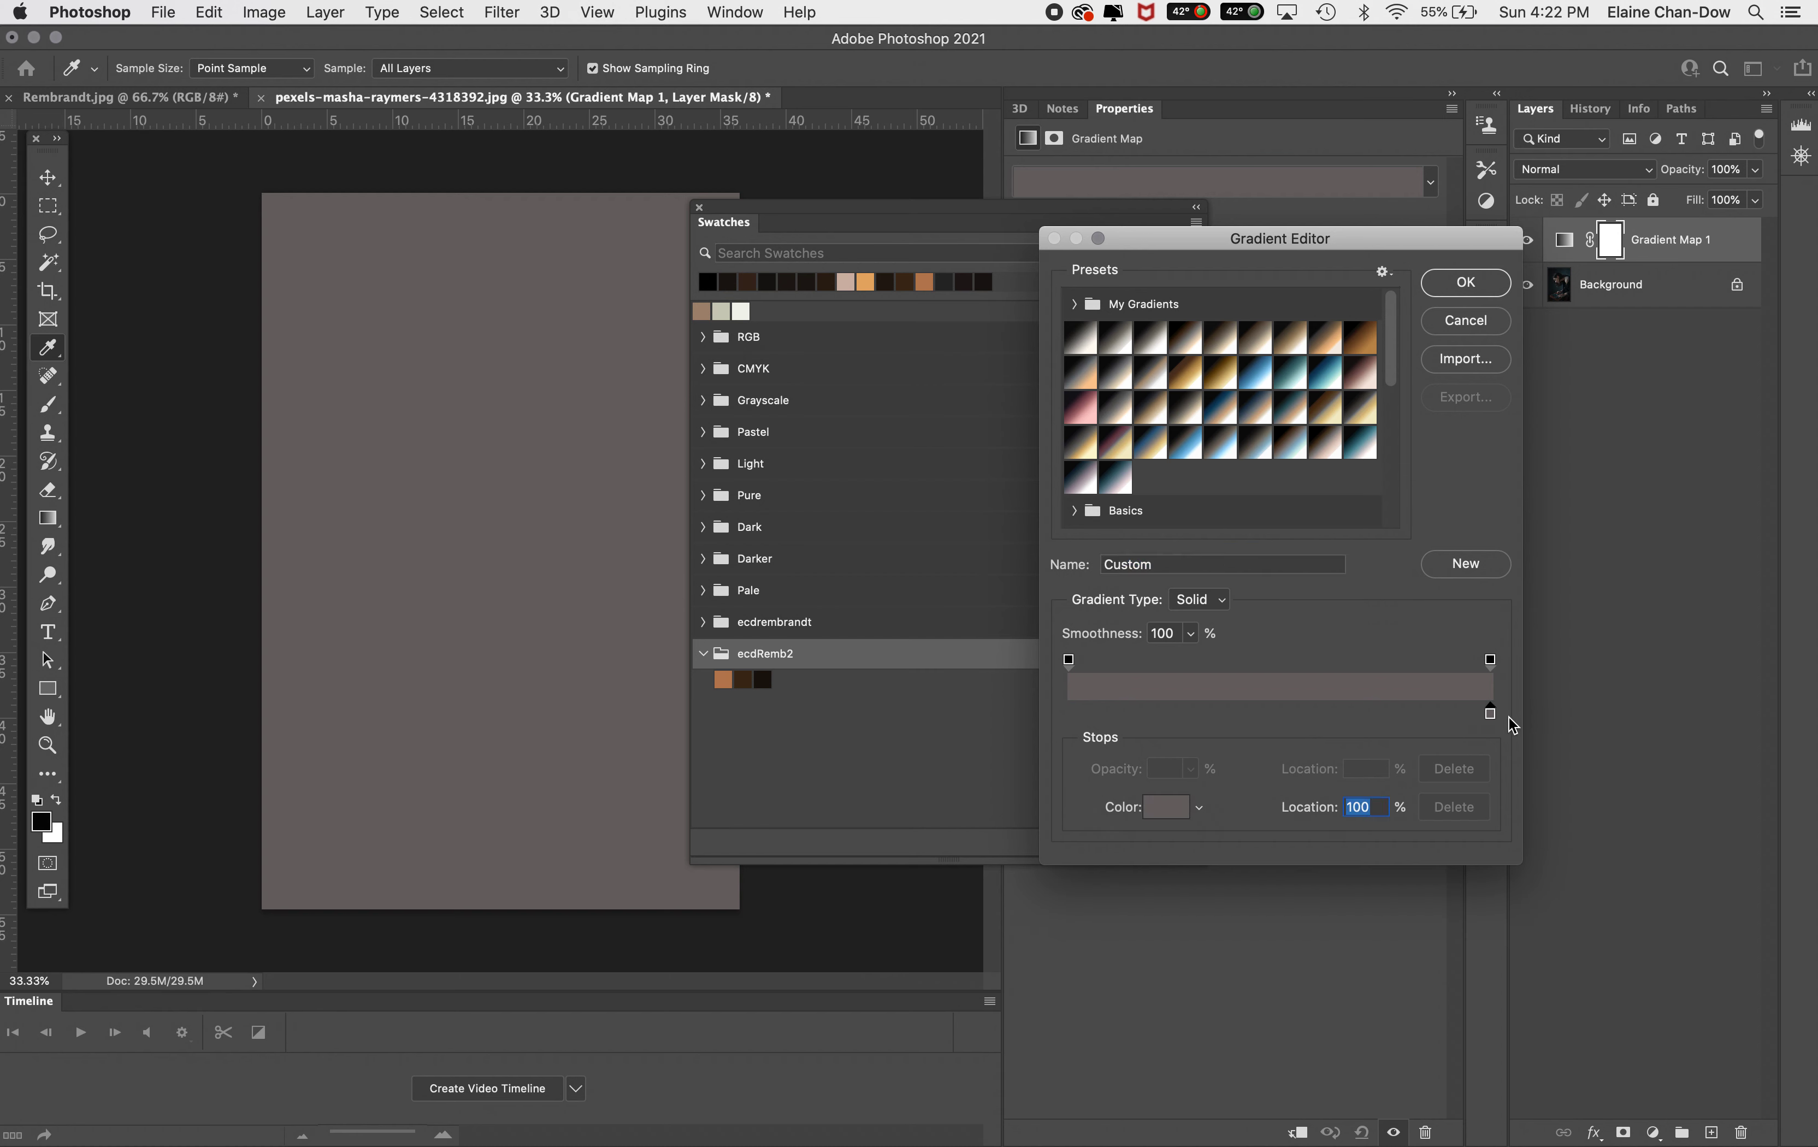
pyautogui.moveTo(1490, 715); pyautogui.dragTo(1272, 849)
pyautogui.moveTo(1282, 714); pyautogui.dragTo(1488, 715)
# Set the stop's colour to the orange ecdRemb2 swatch and move it to 73% location
pyautogui.doubleClick(1490, 715)
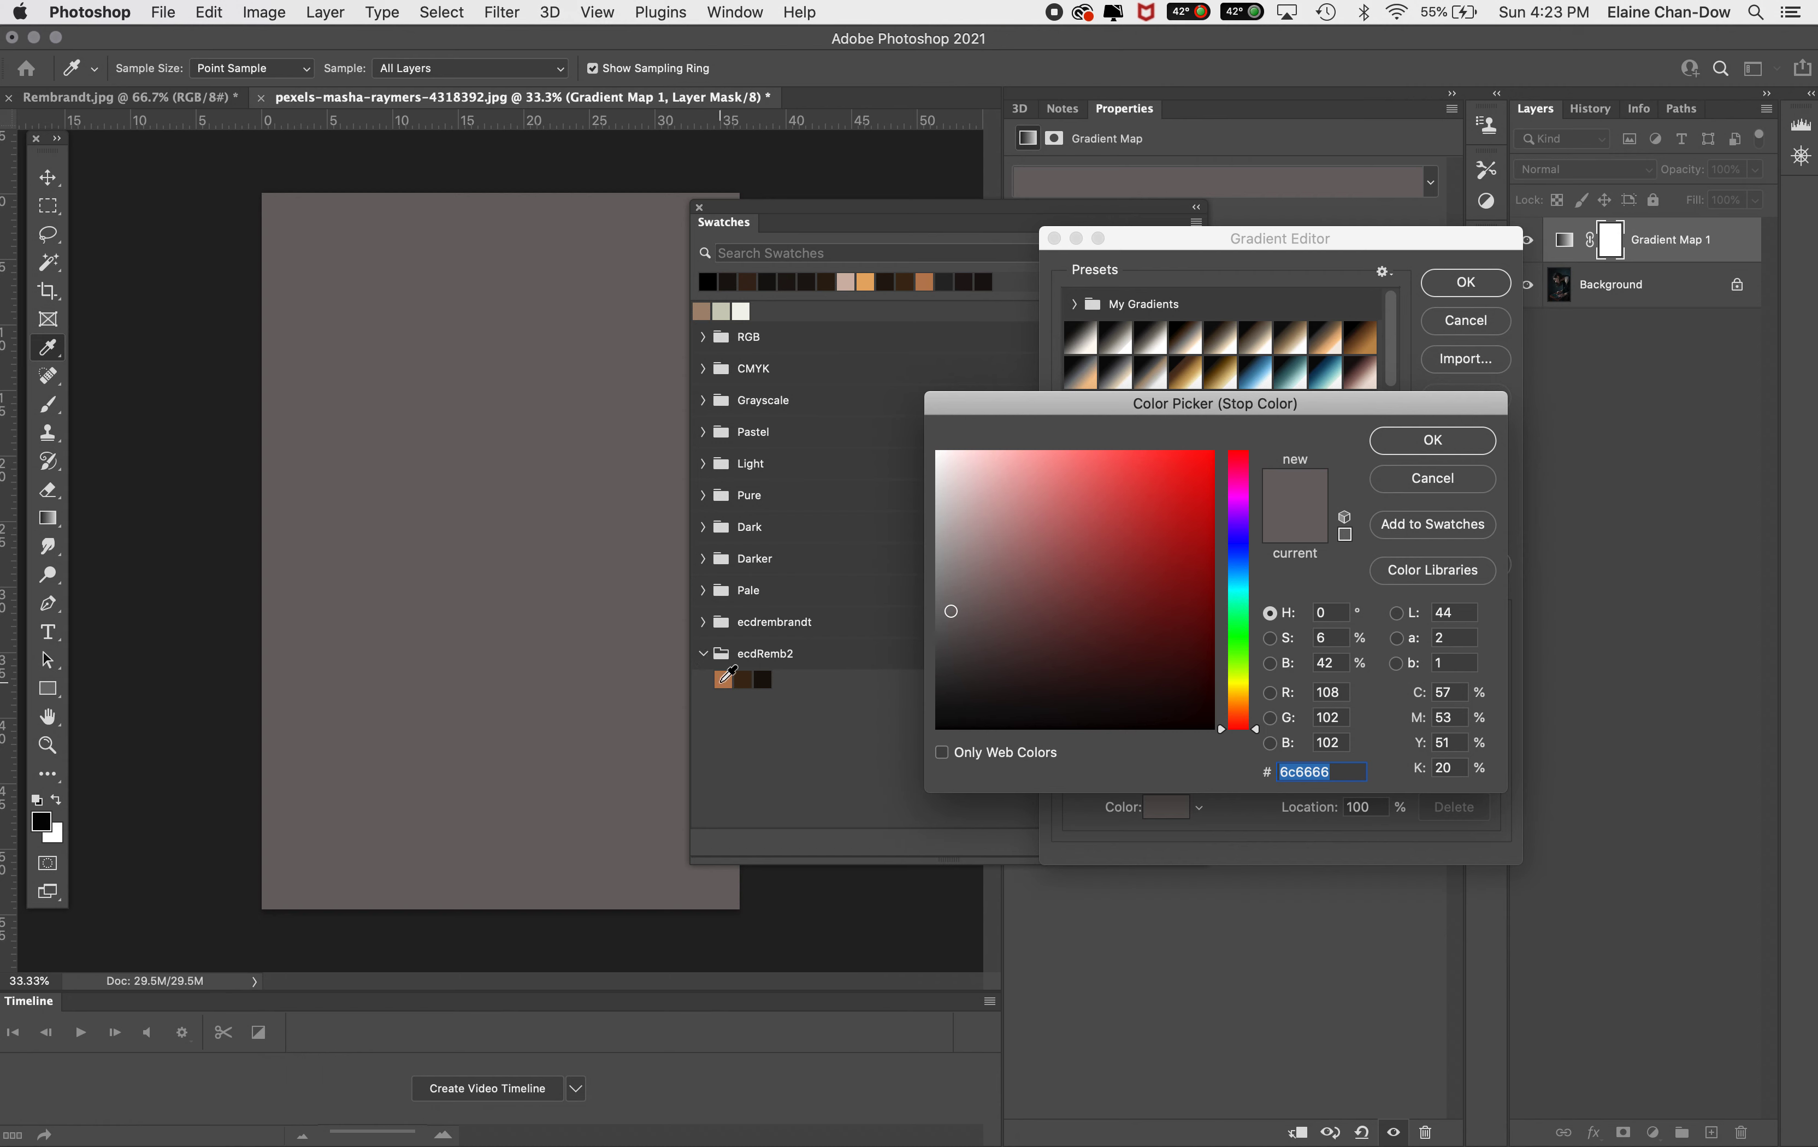
pyautogui.click(724, 679)
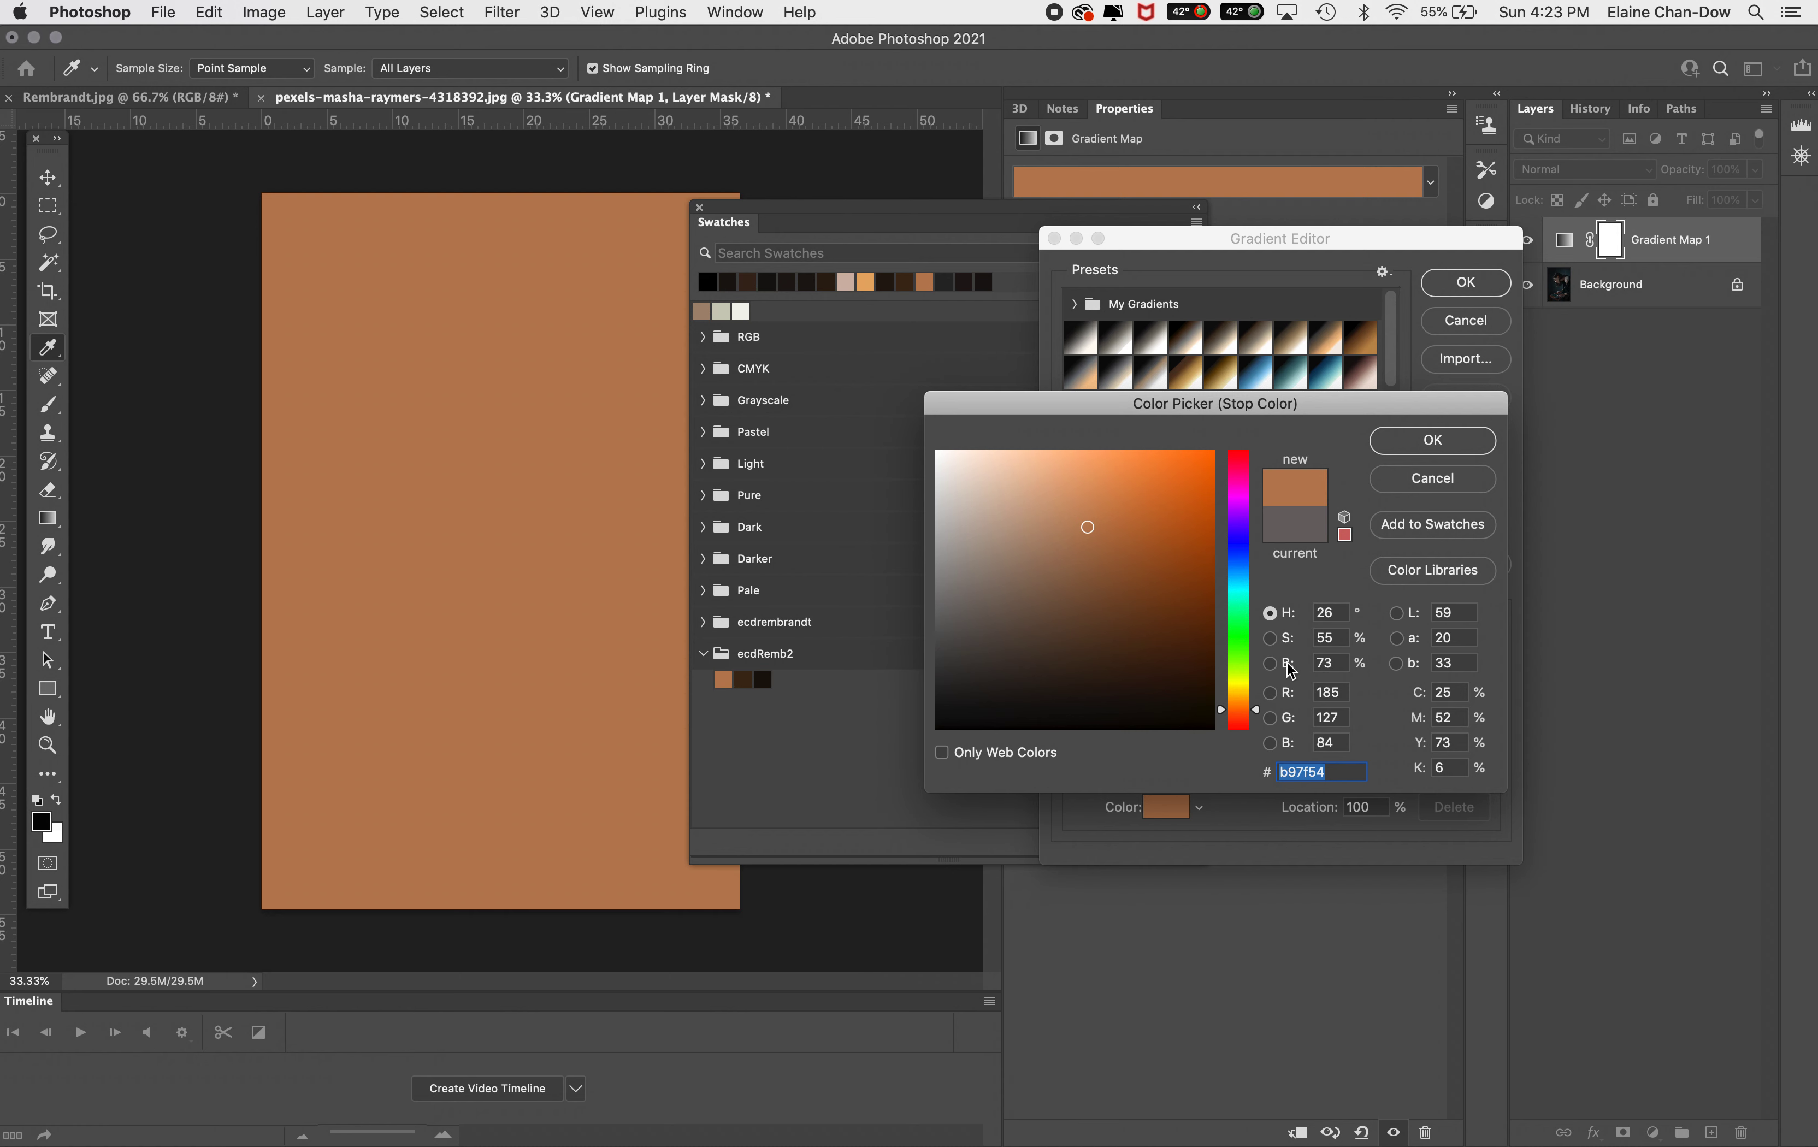
pyautogui.click(1327, 665)
pyautogui.click(1454, 442)
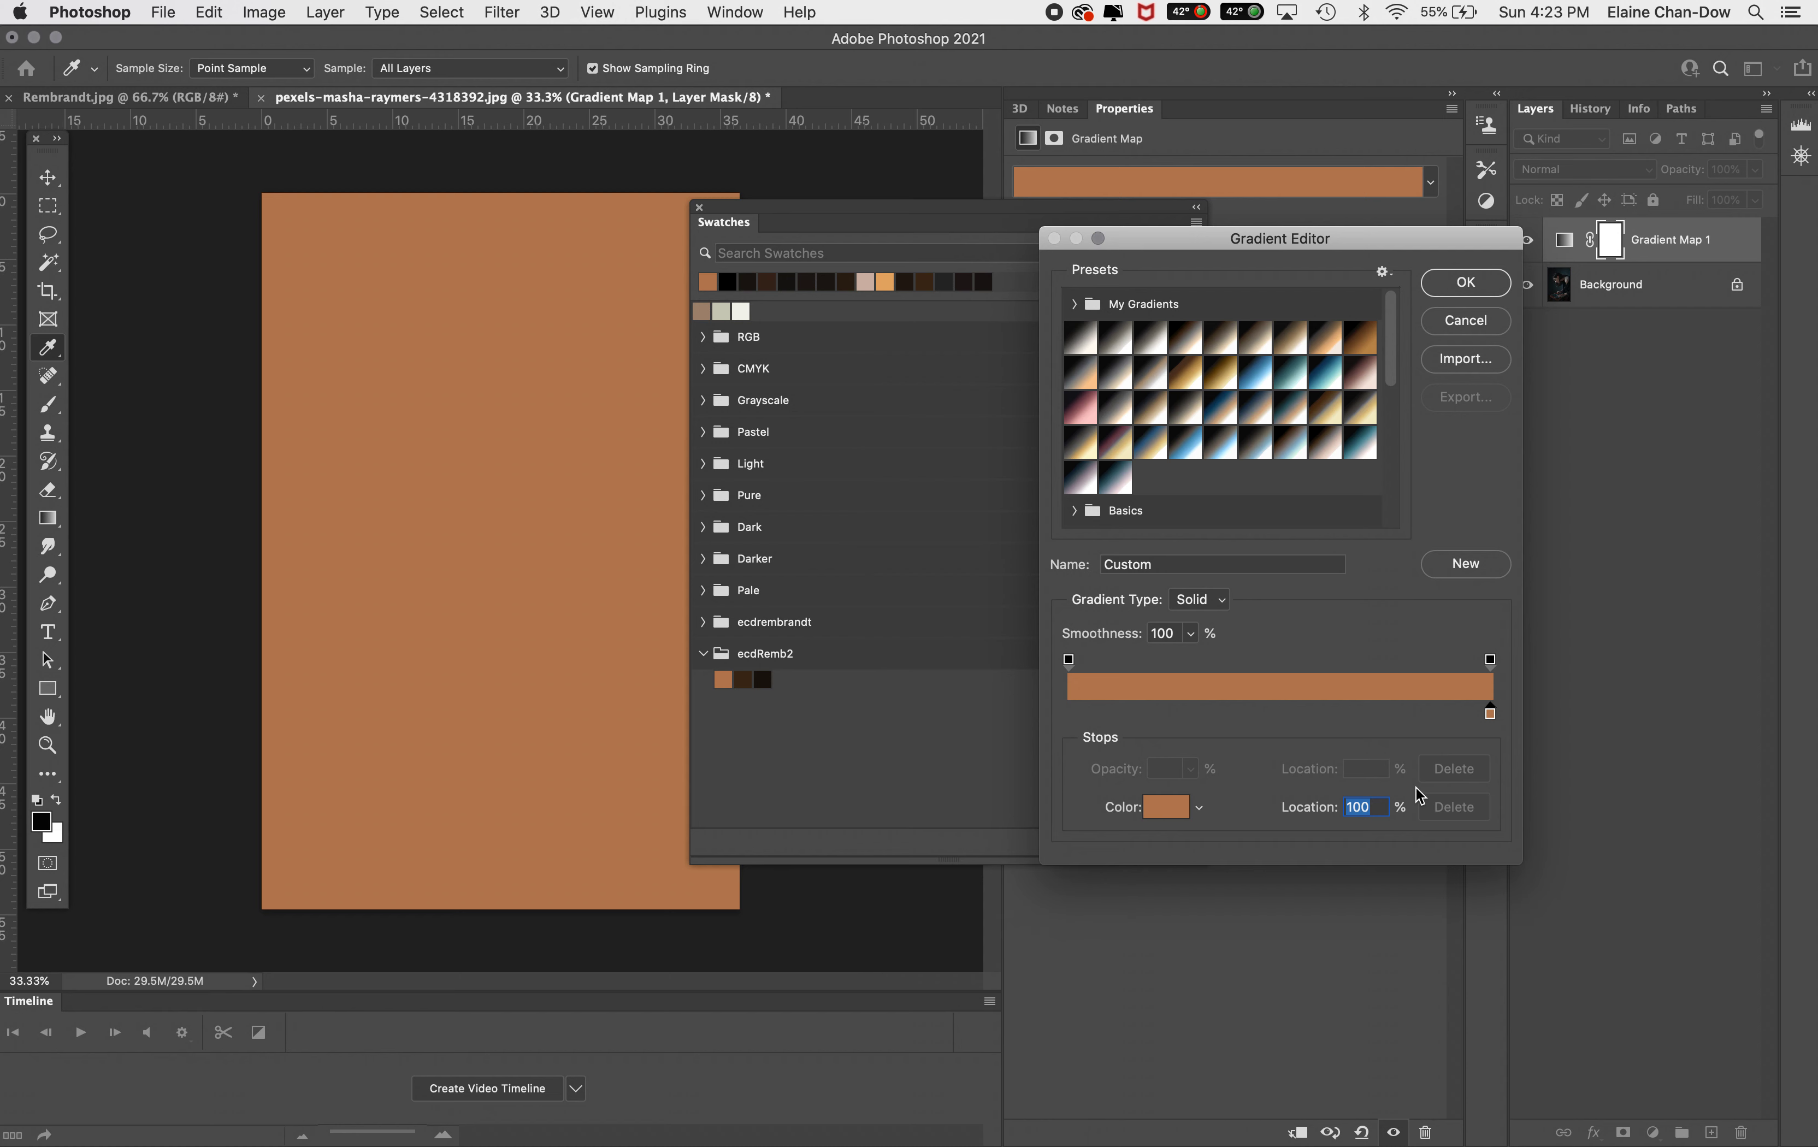
pyautogui.write('73')
# Add a second colour stop using the dark brown ecdRemb2 swatch at 25% location
pyautogui.click(1256, 711)
pyautogui.doubleClick(1253, 714)
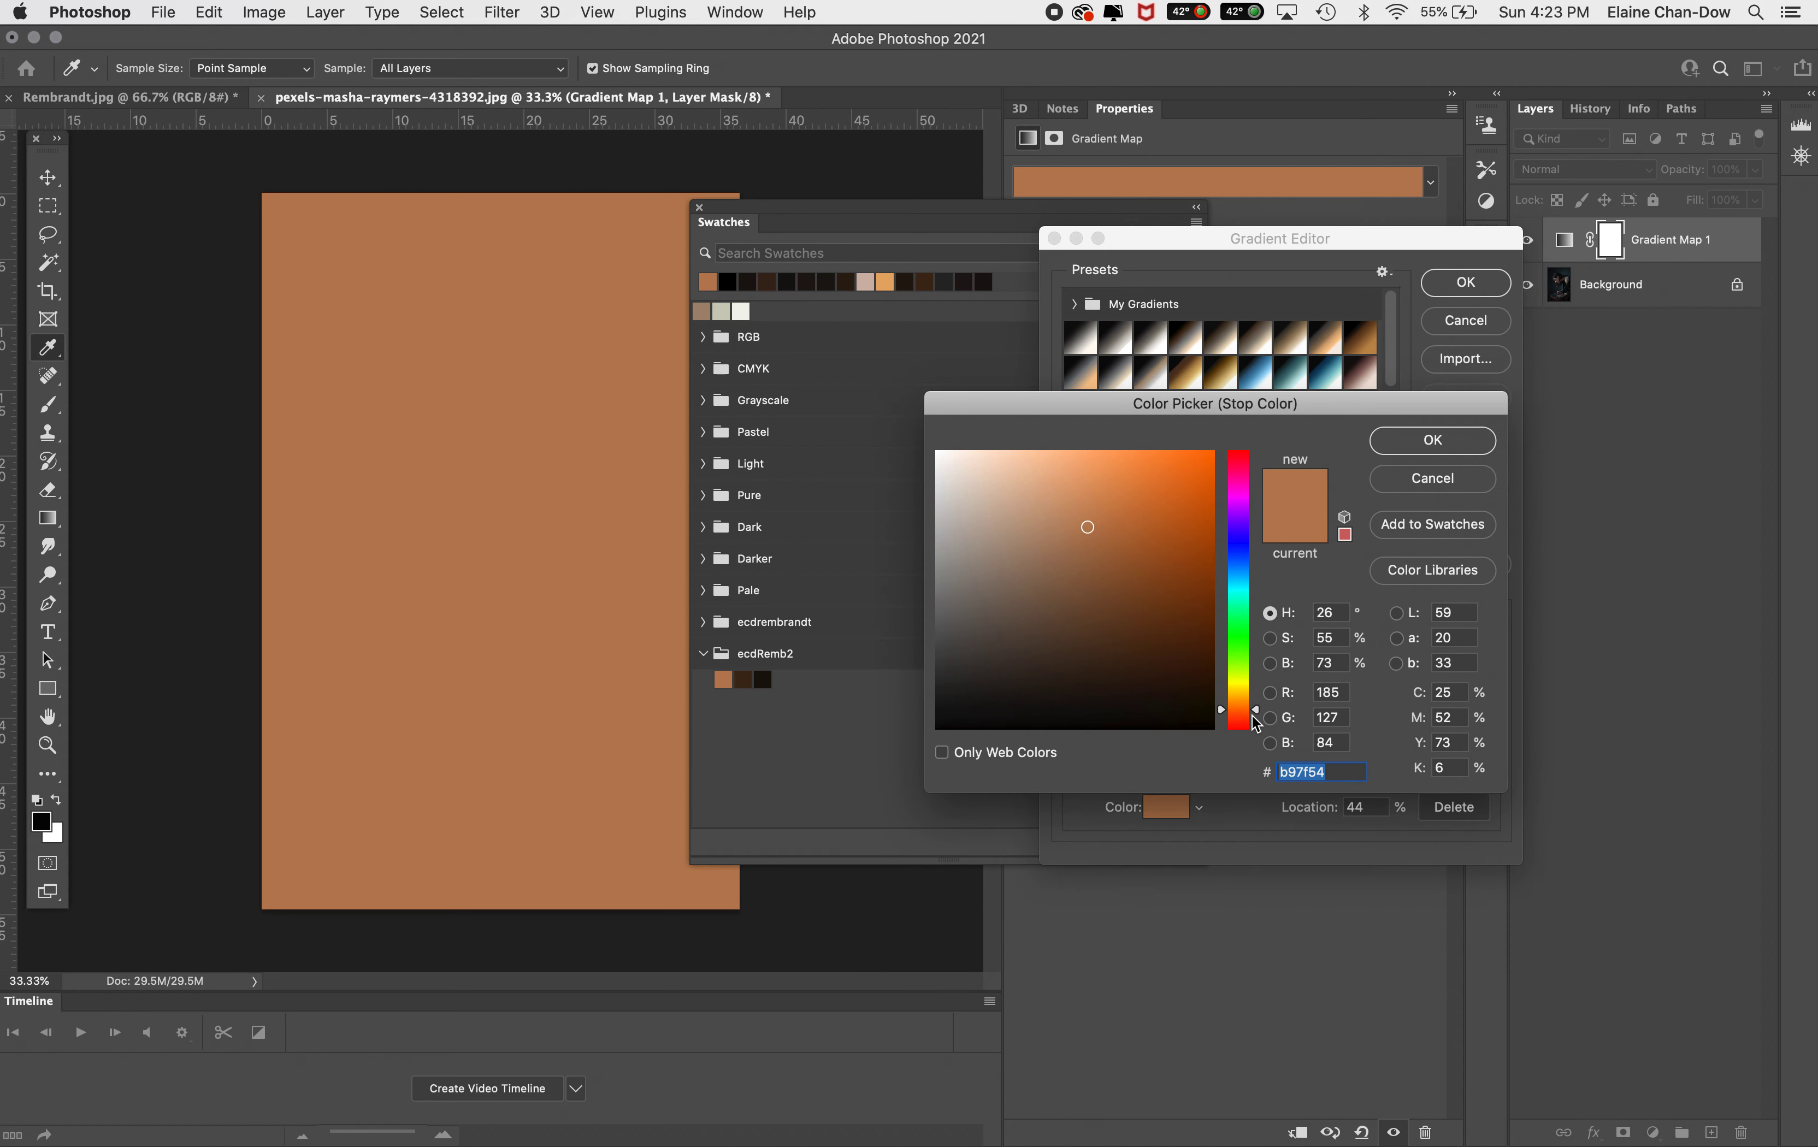
pyautogui.click(743, 679)
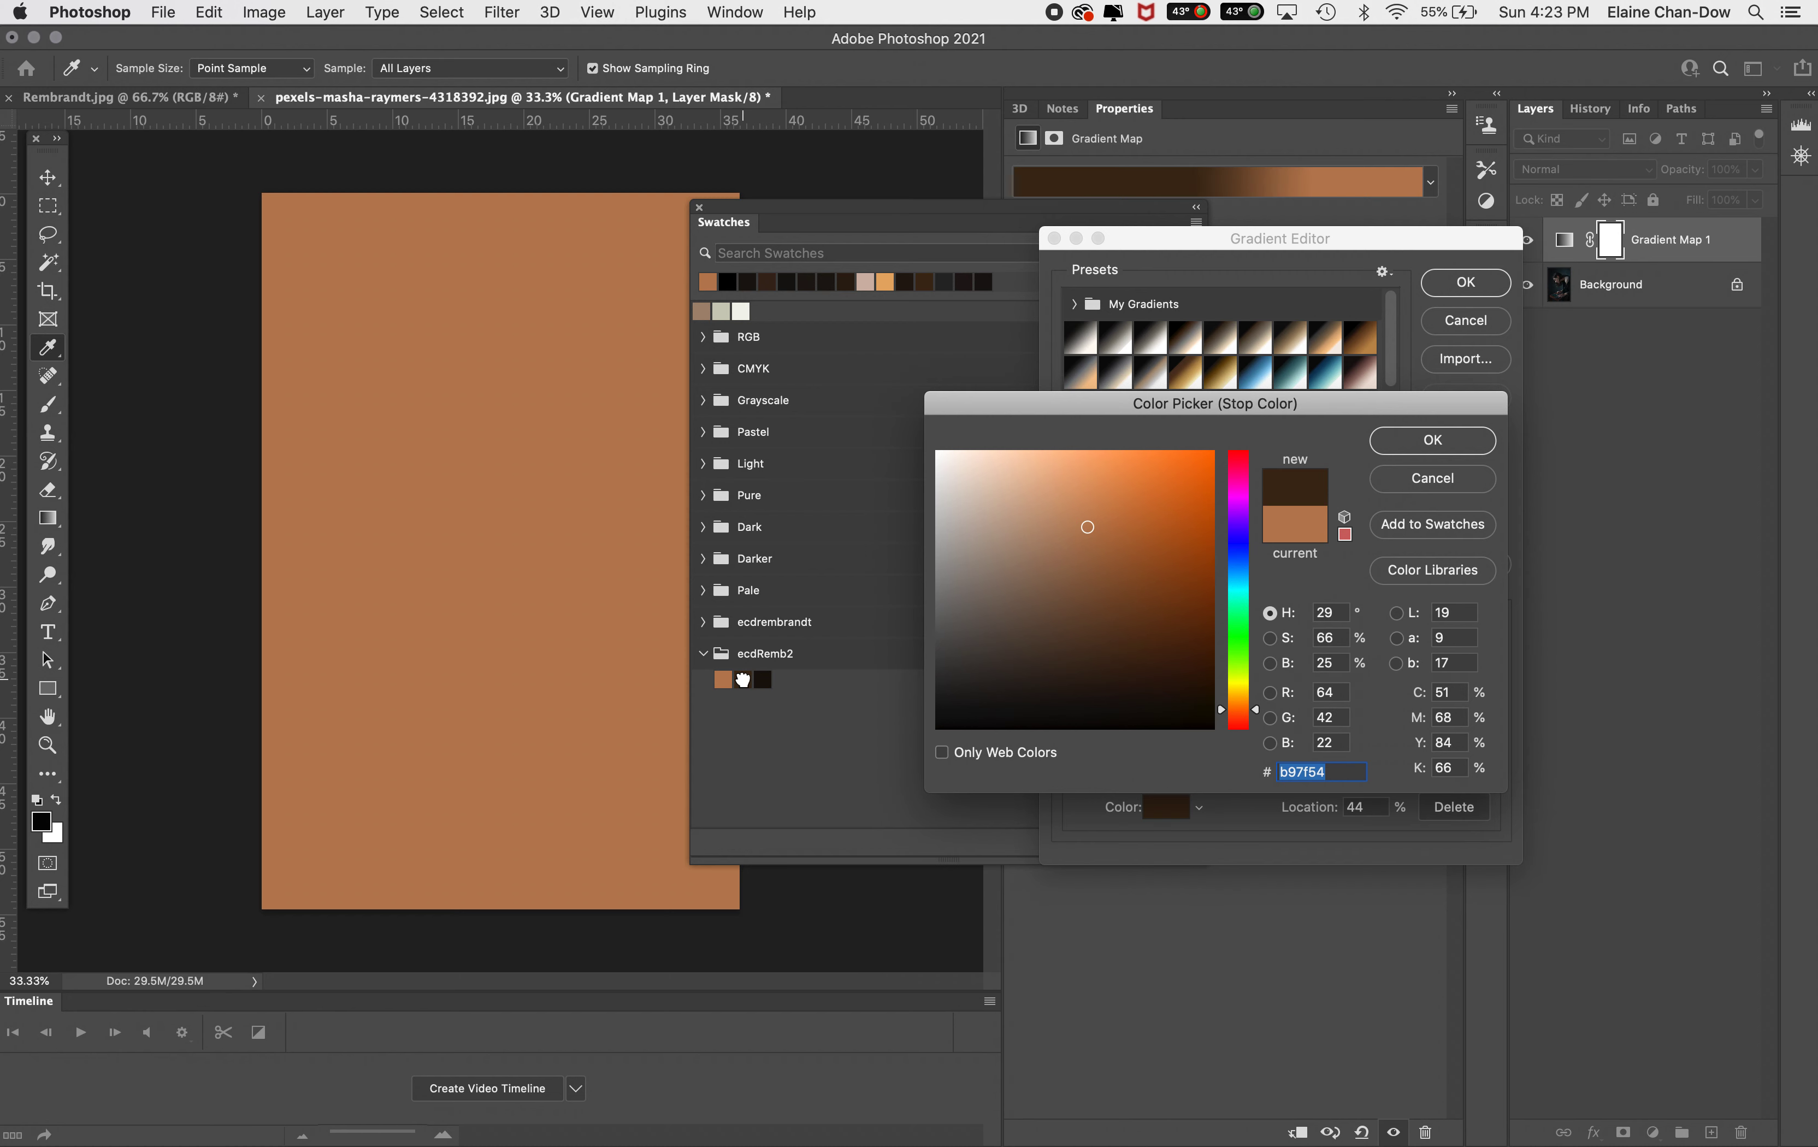
pyautogui.click(1339, 665)
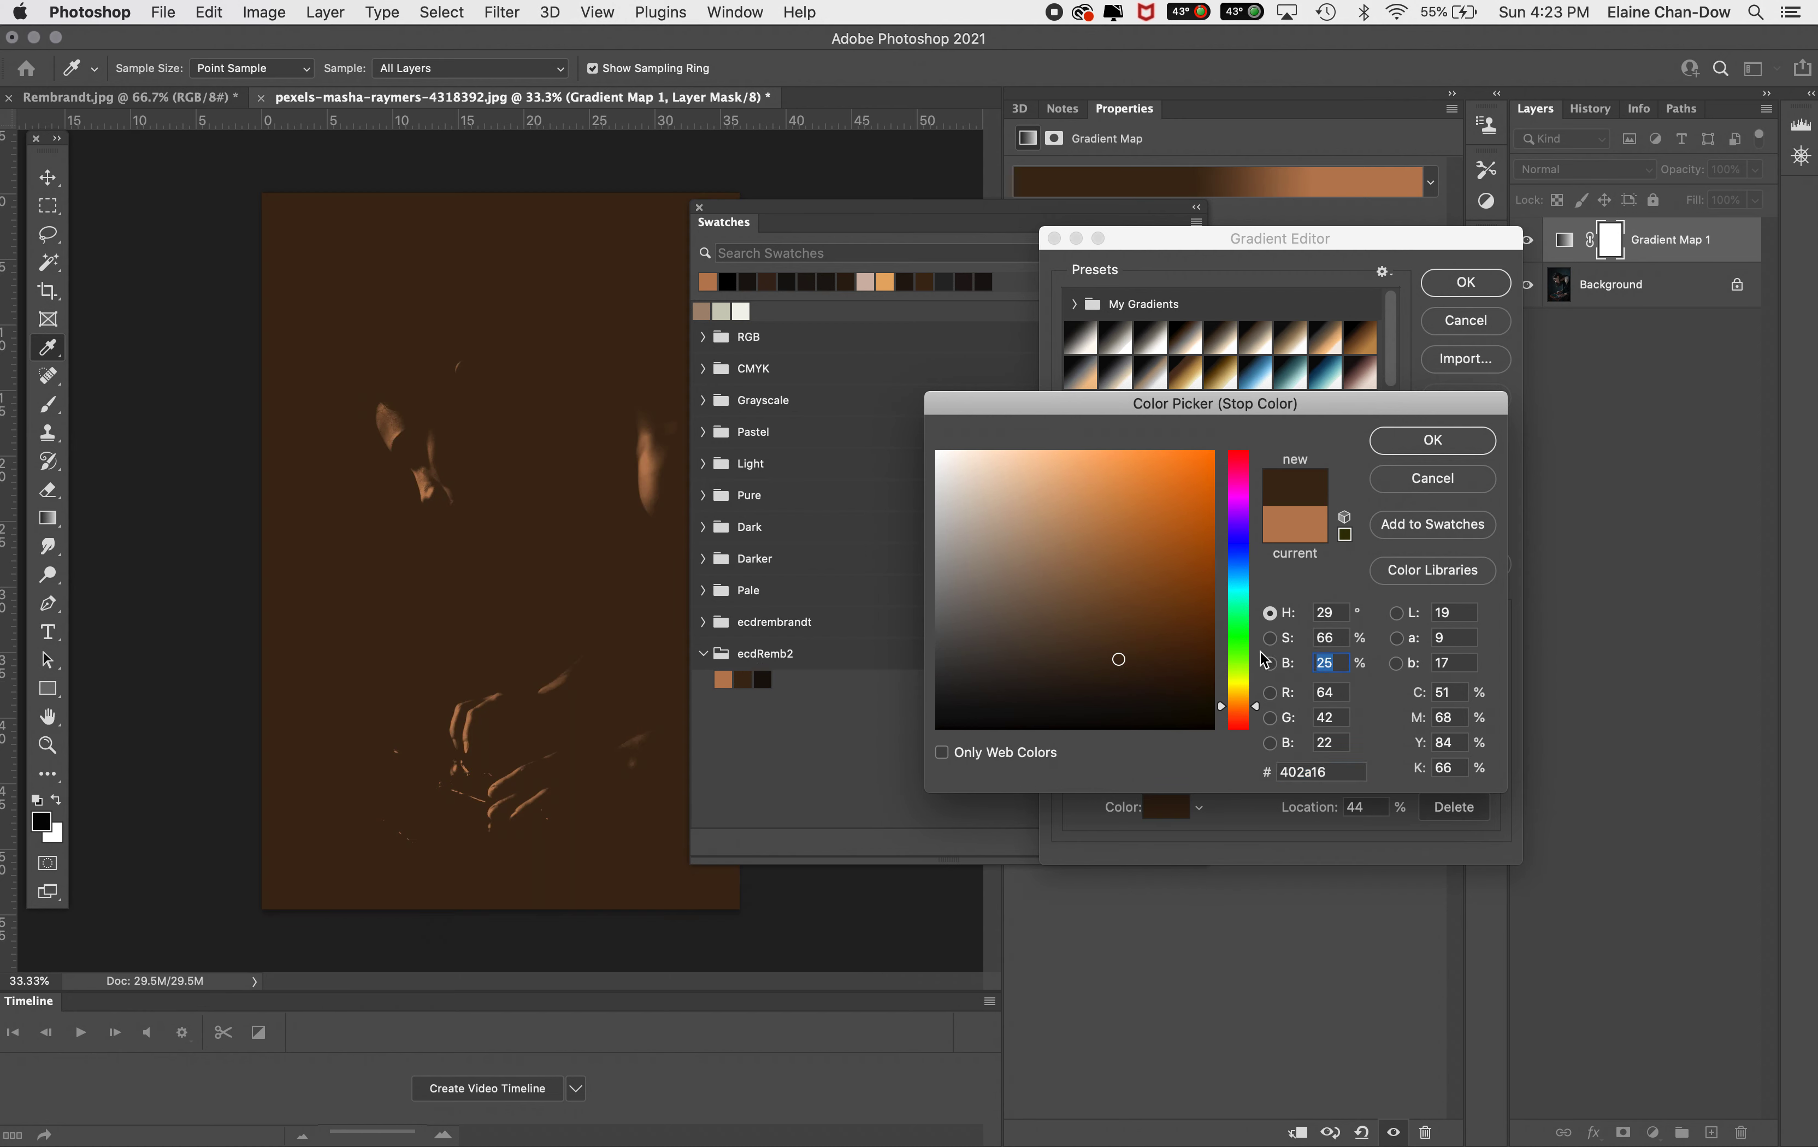
pyautogui.click(1432, 442)
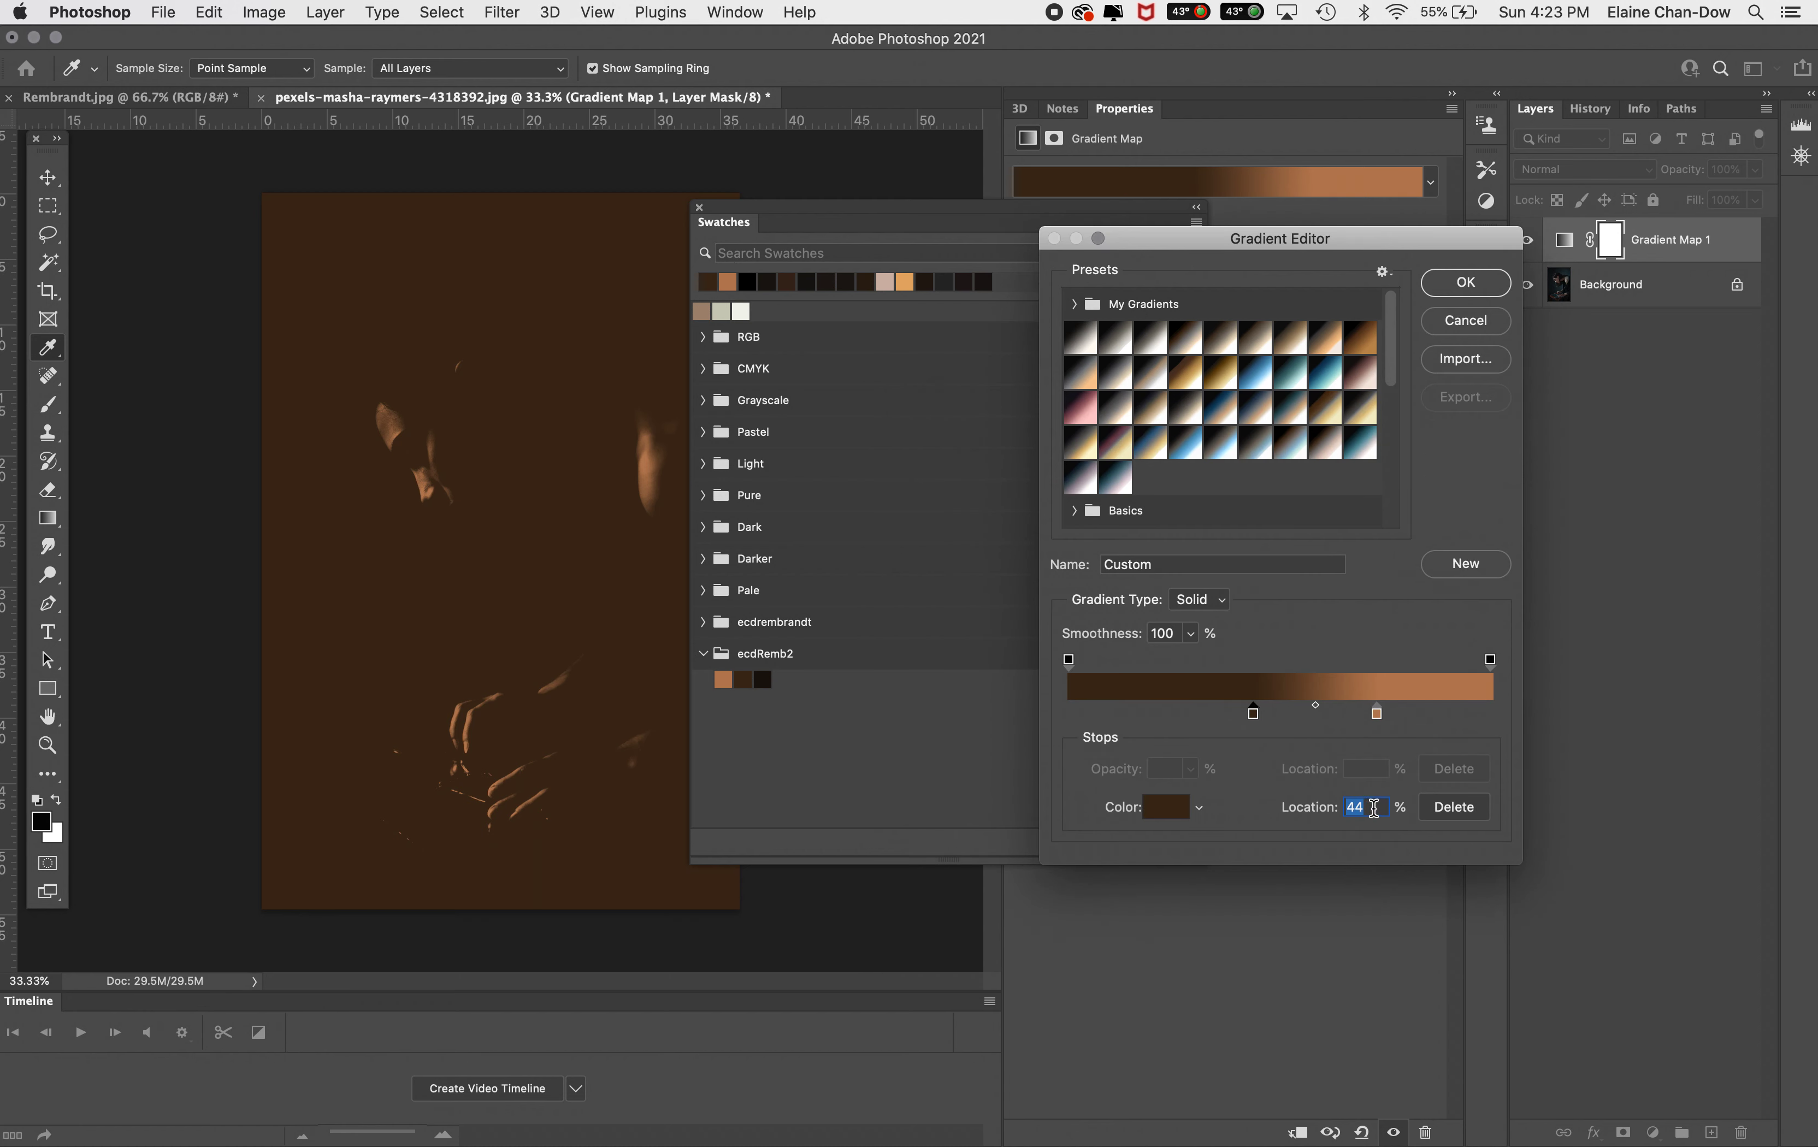
pyautogui.write('25')
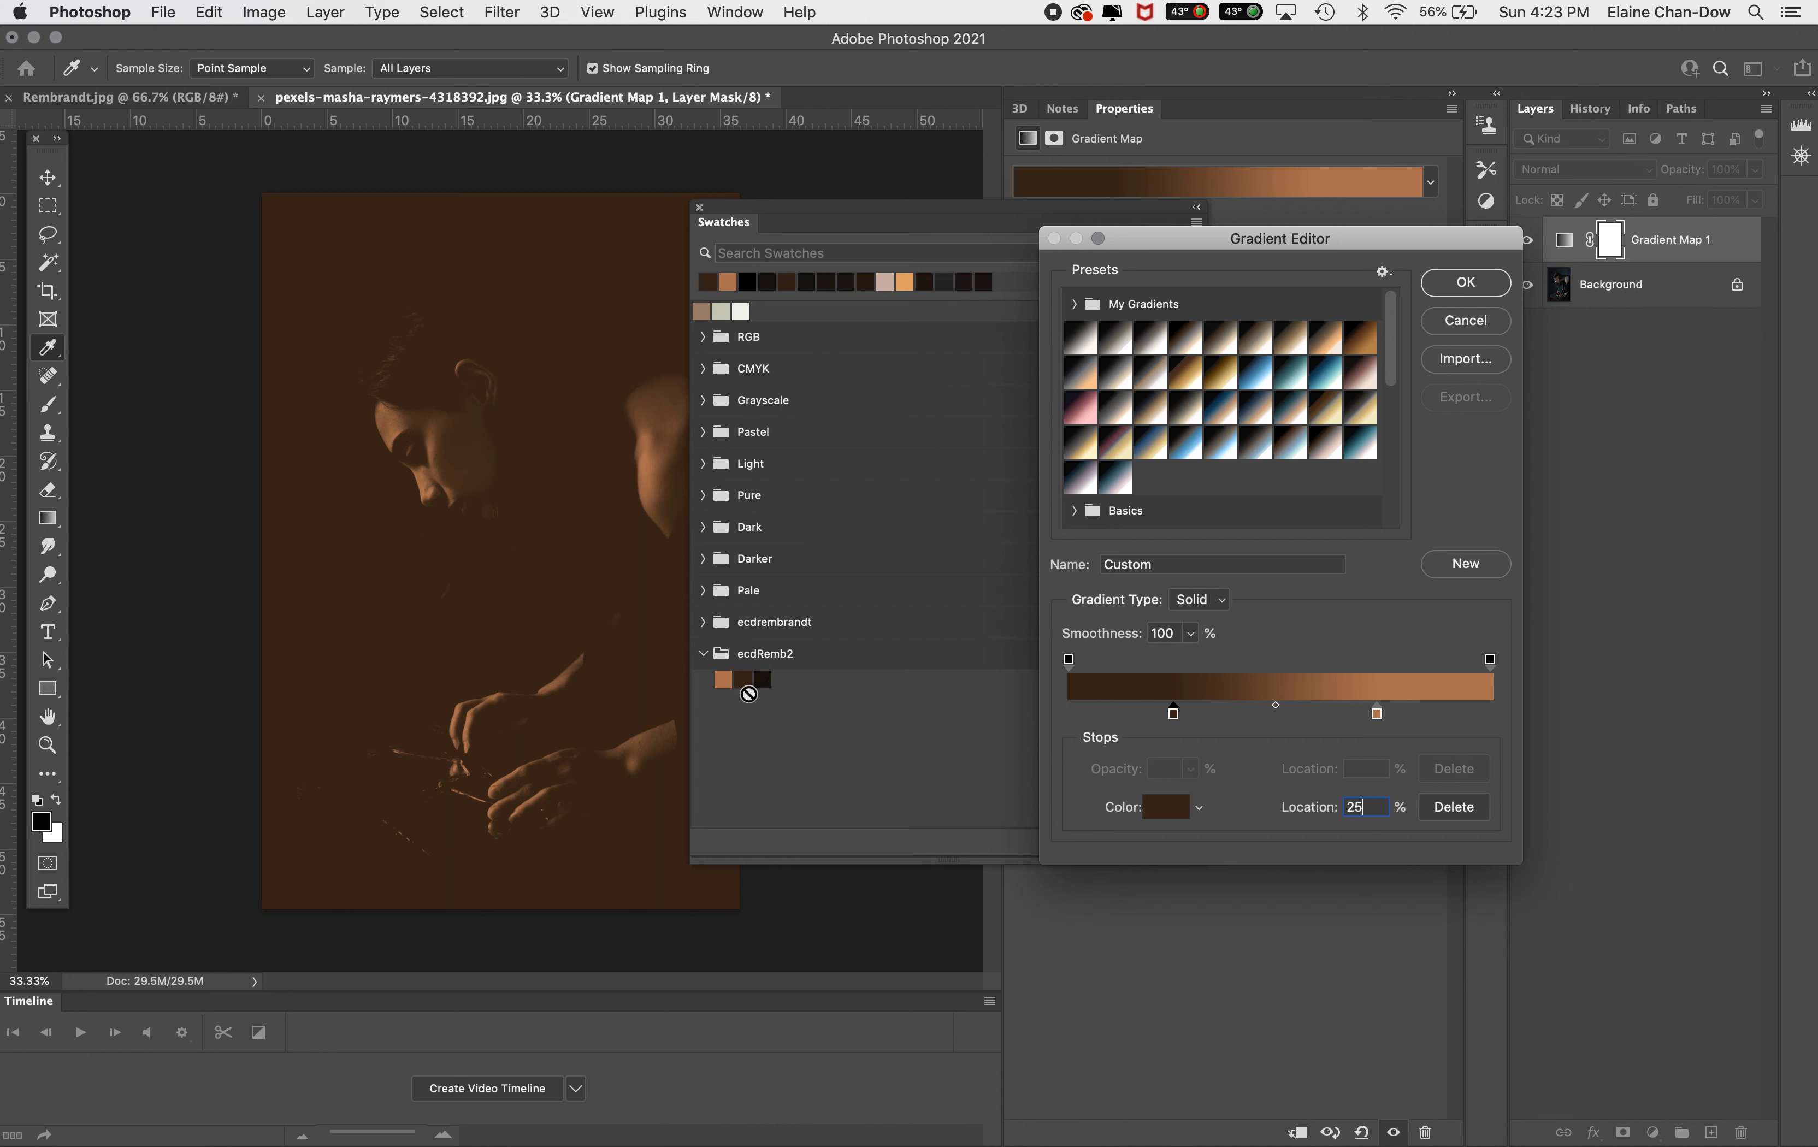
# Add a third stop near the left end using the darkest ecdRemb2 swatch at 10%, and confirm the gradient
pyautogui.click(1090, 712)
pyautogui.doubleClick(1089, 714)
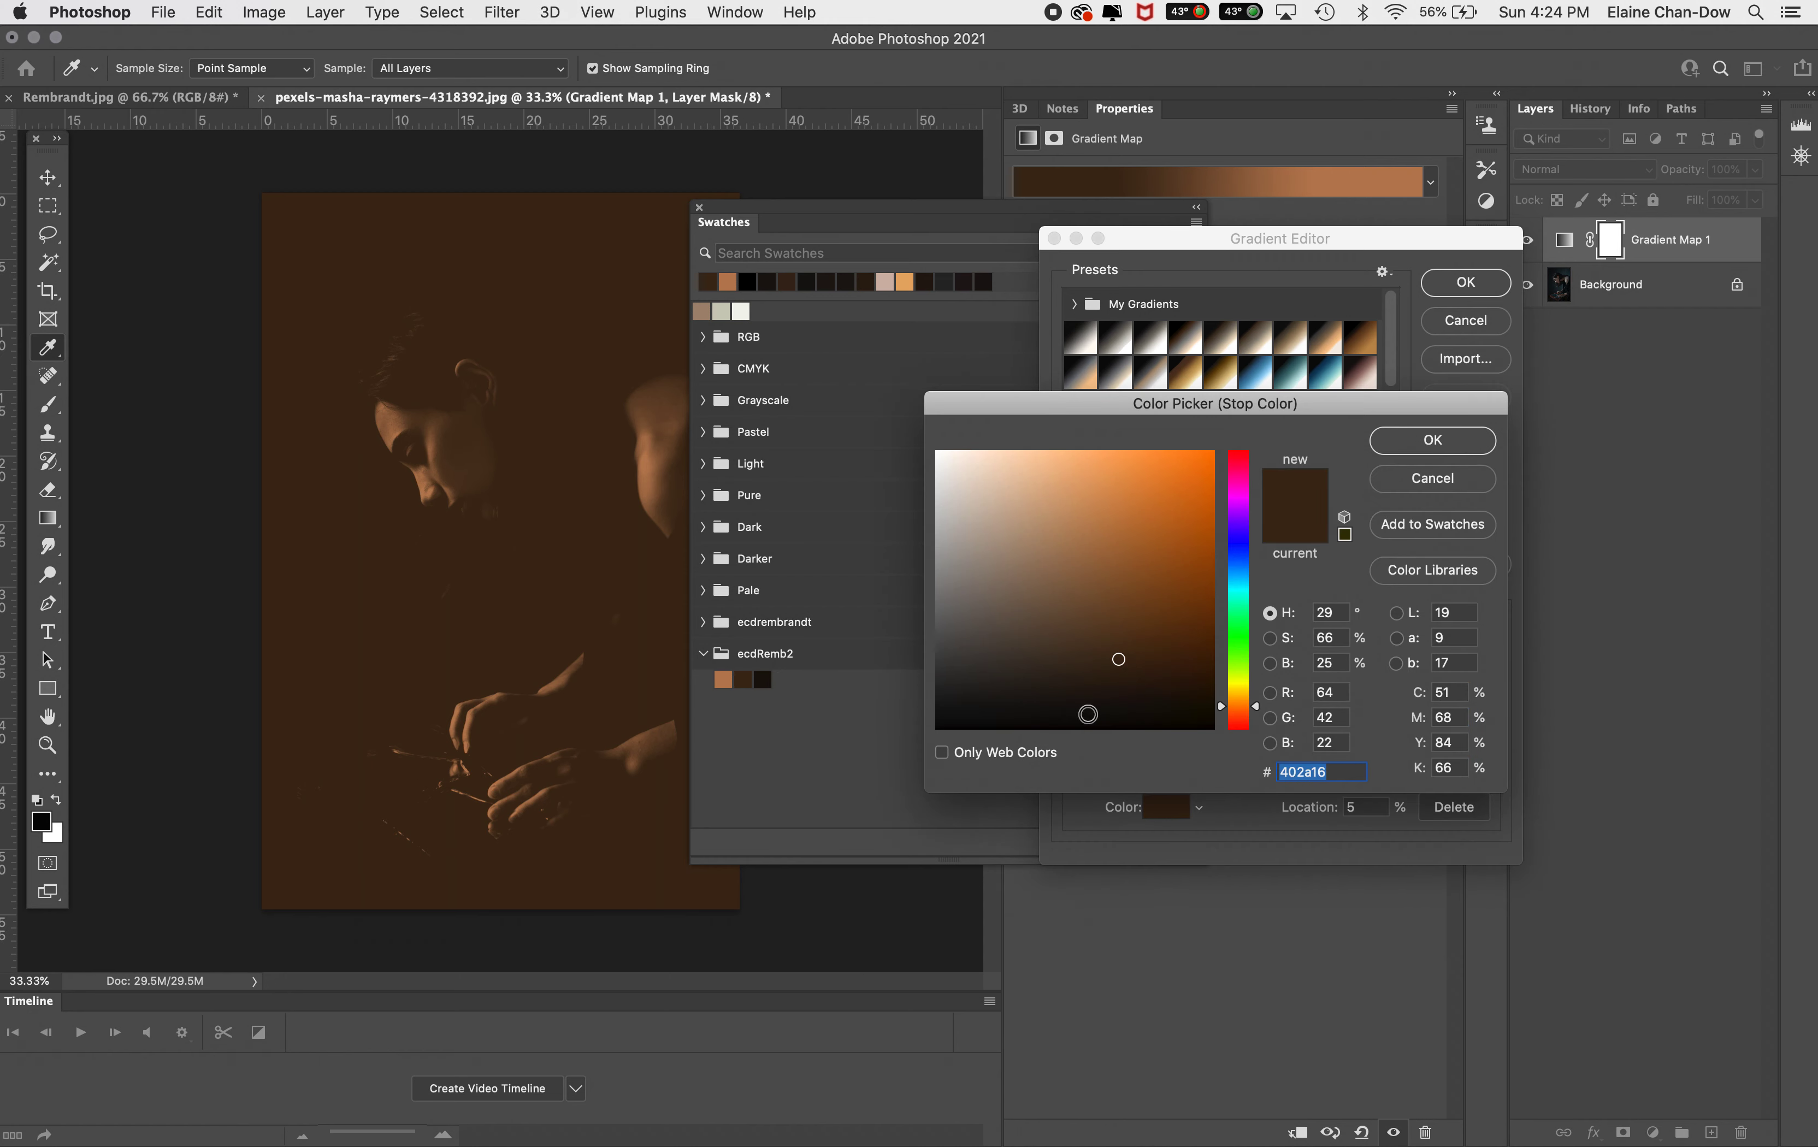
pyautogui.click(765, 680)
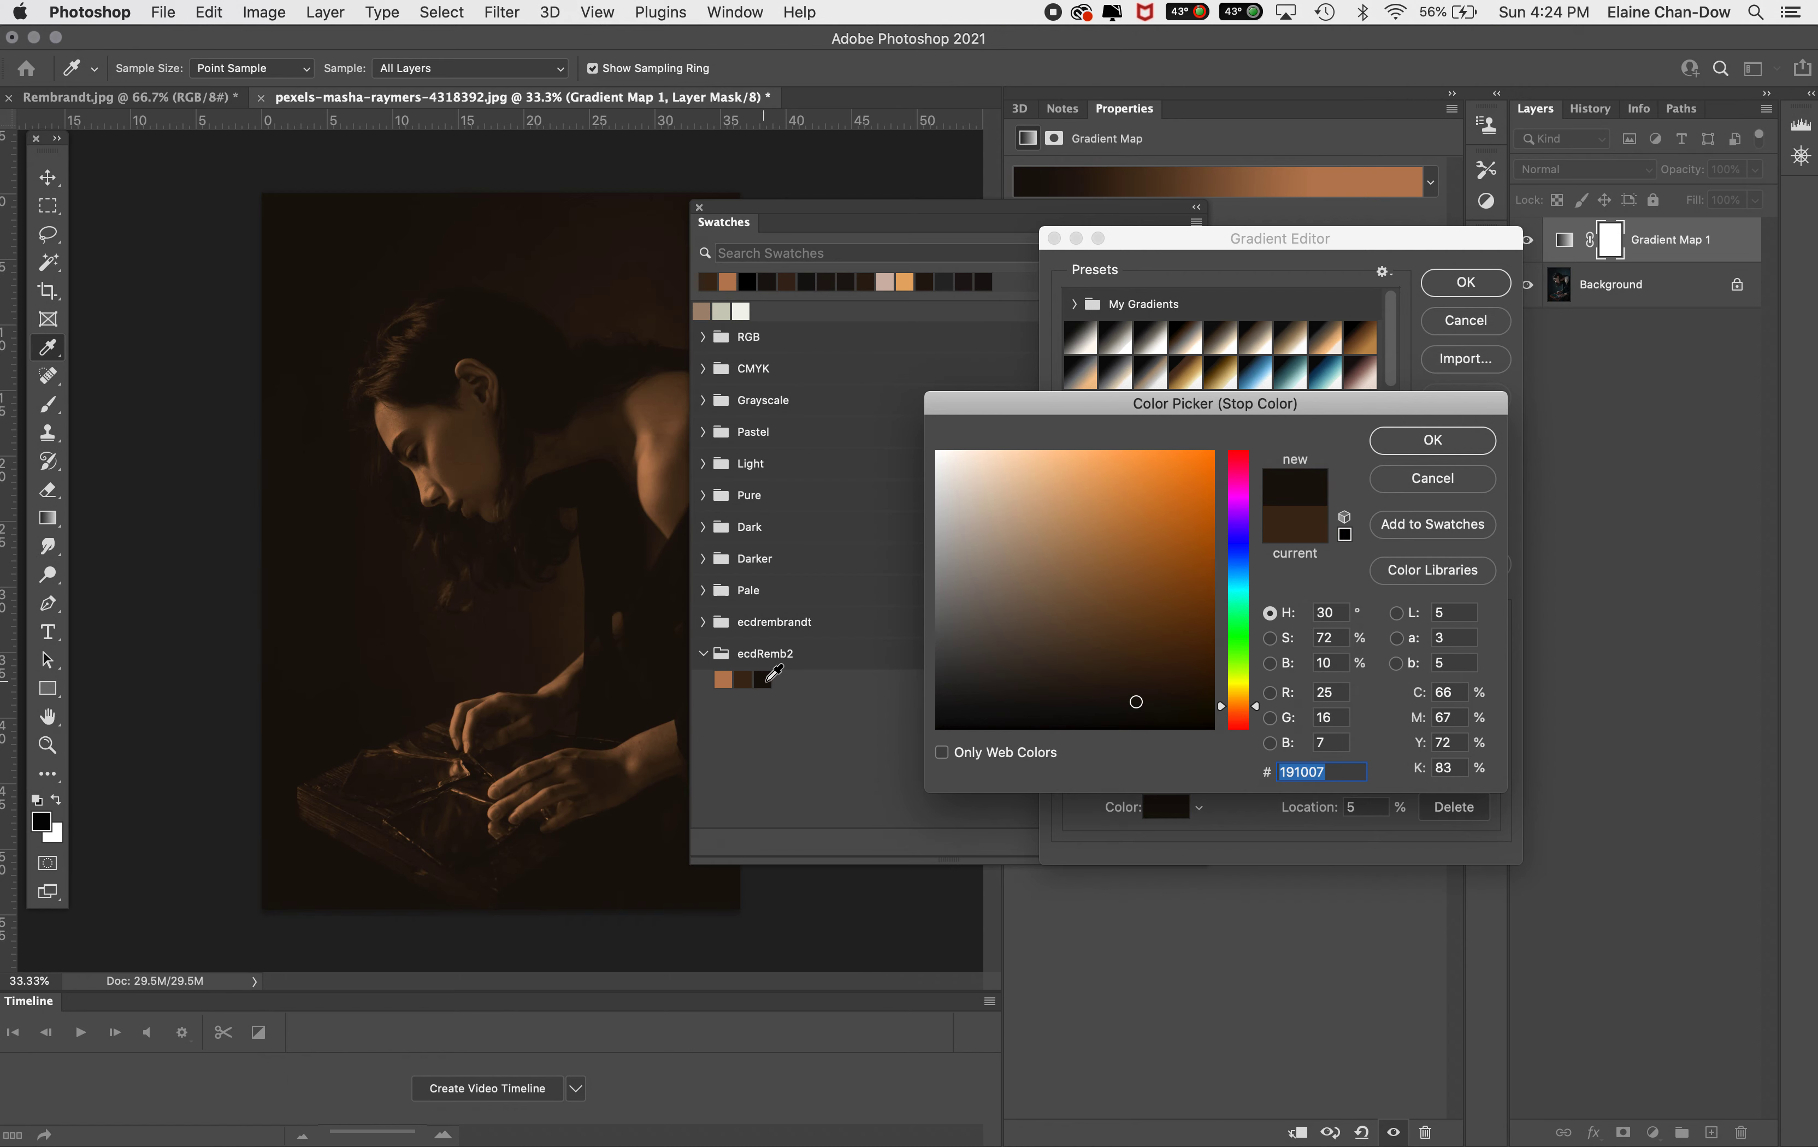
pyautogui.click(1334, 663)
pyautogui.click(1432, 441)
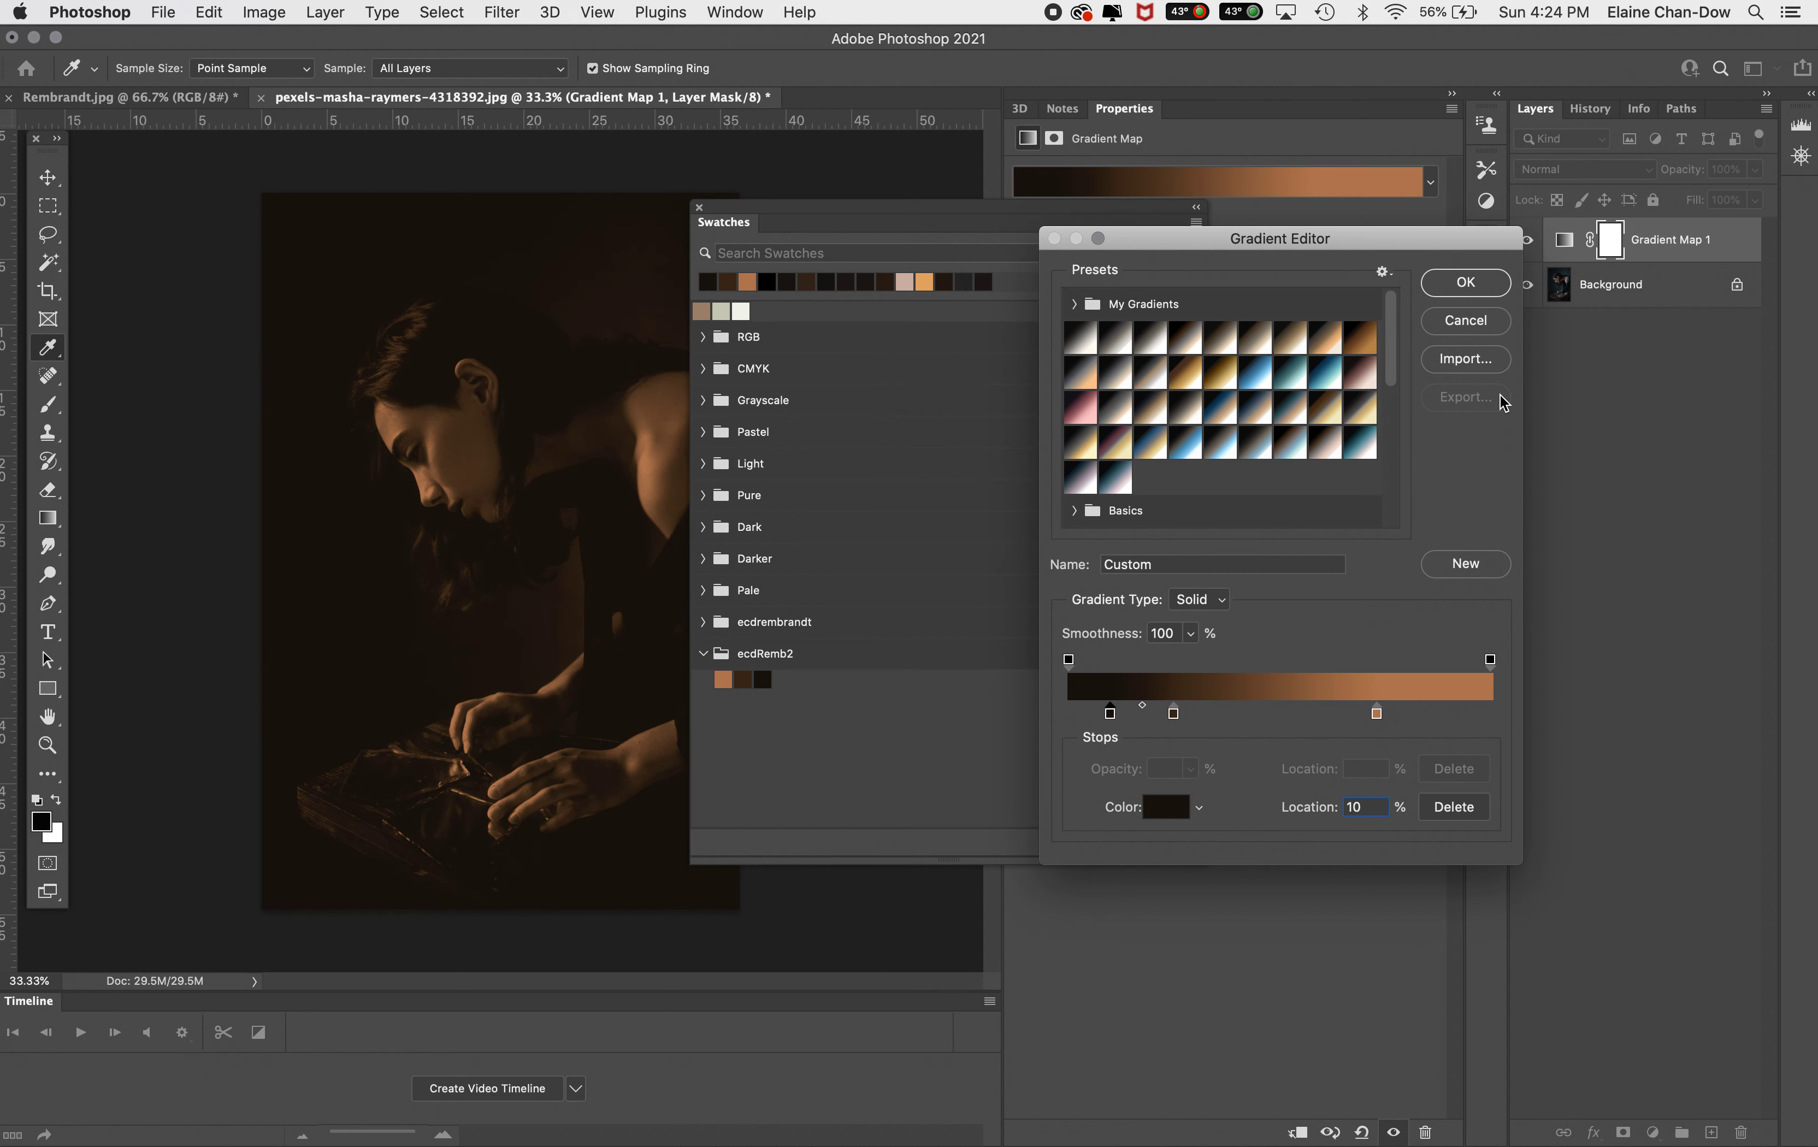
pyautogui.click(1451, 287)
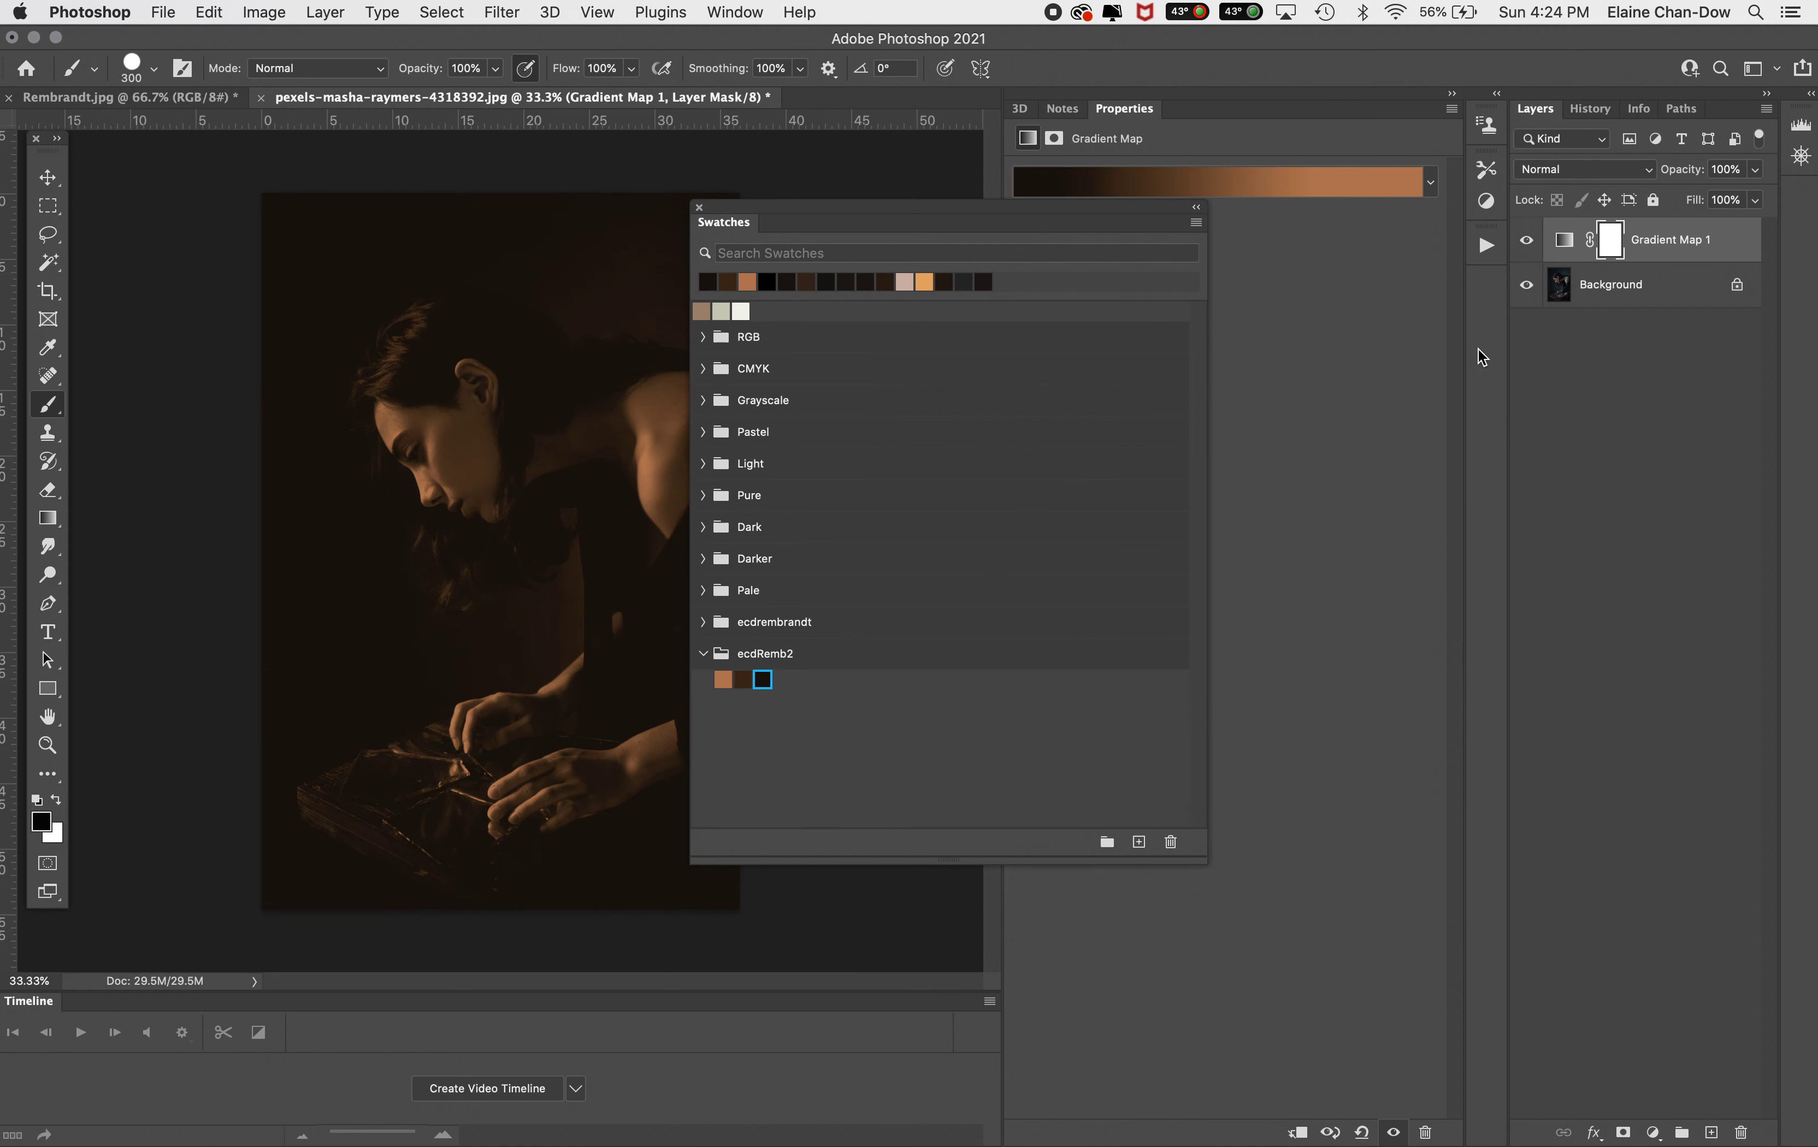
# Close the Swatches panel and save the gradient as a new preset named ECD Remb2
pyautogui.moveTo(986, 205); pyautogui.dragTo(1211, 274)
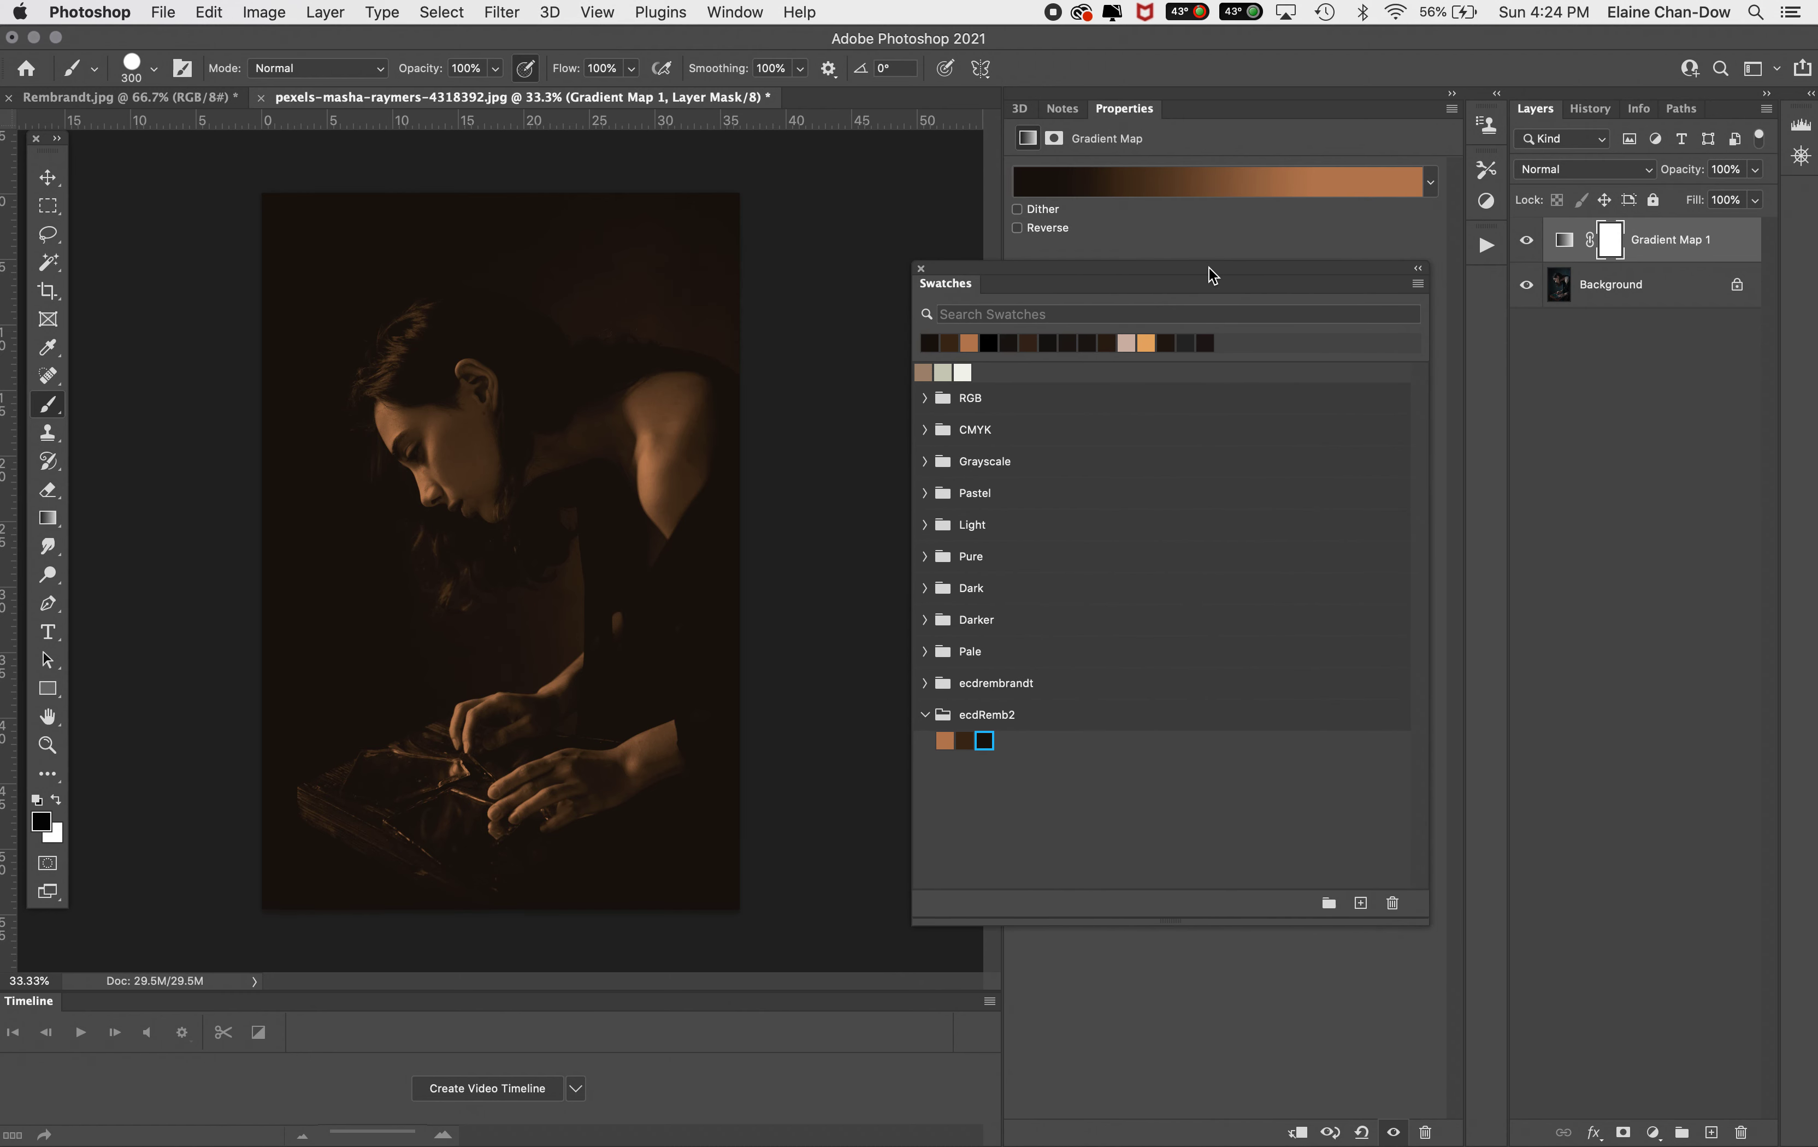
pyautogui.click(920, 269)
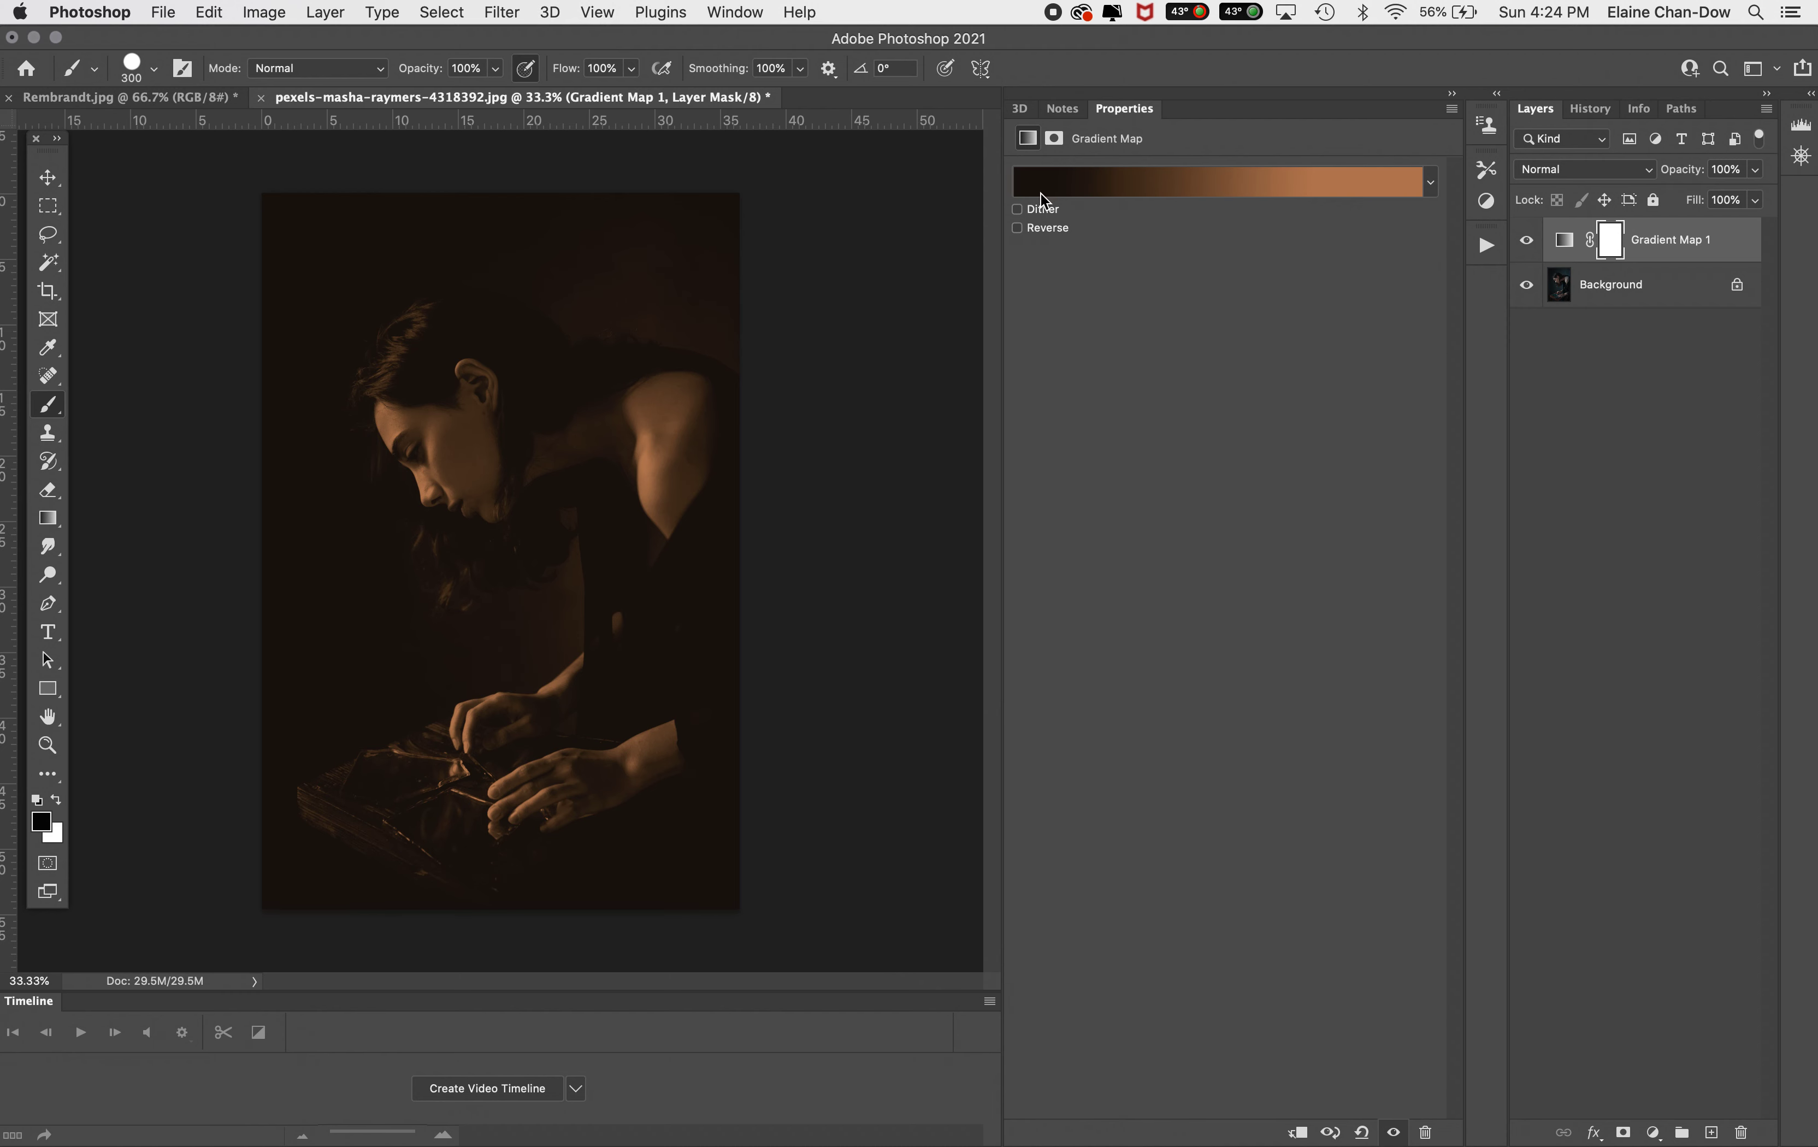
pyautogui.click(1044, 190)
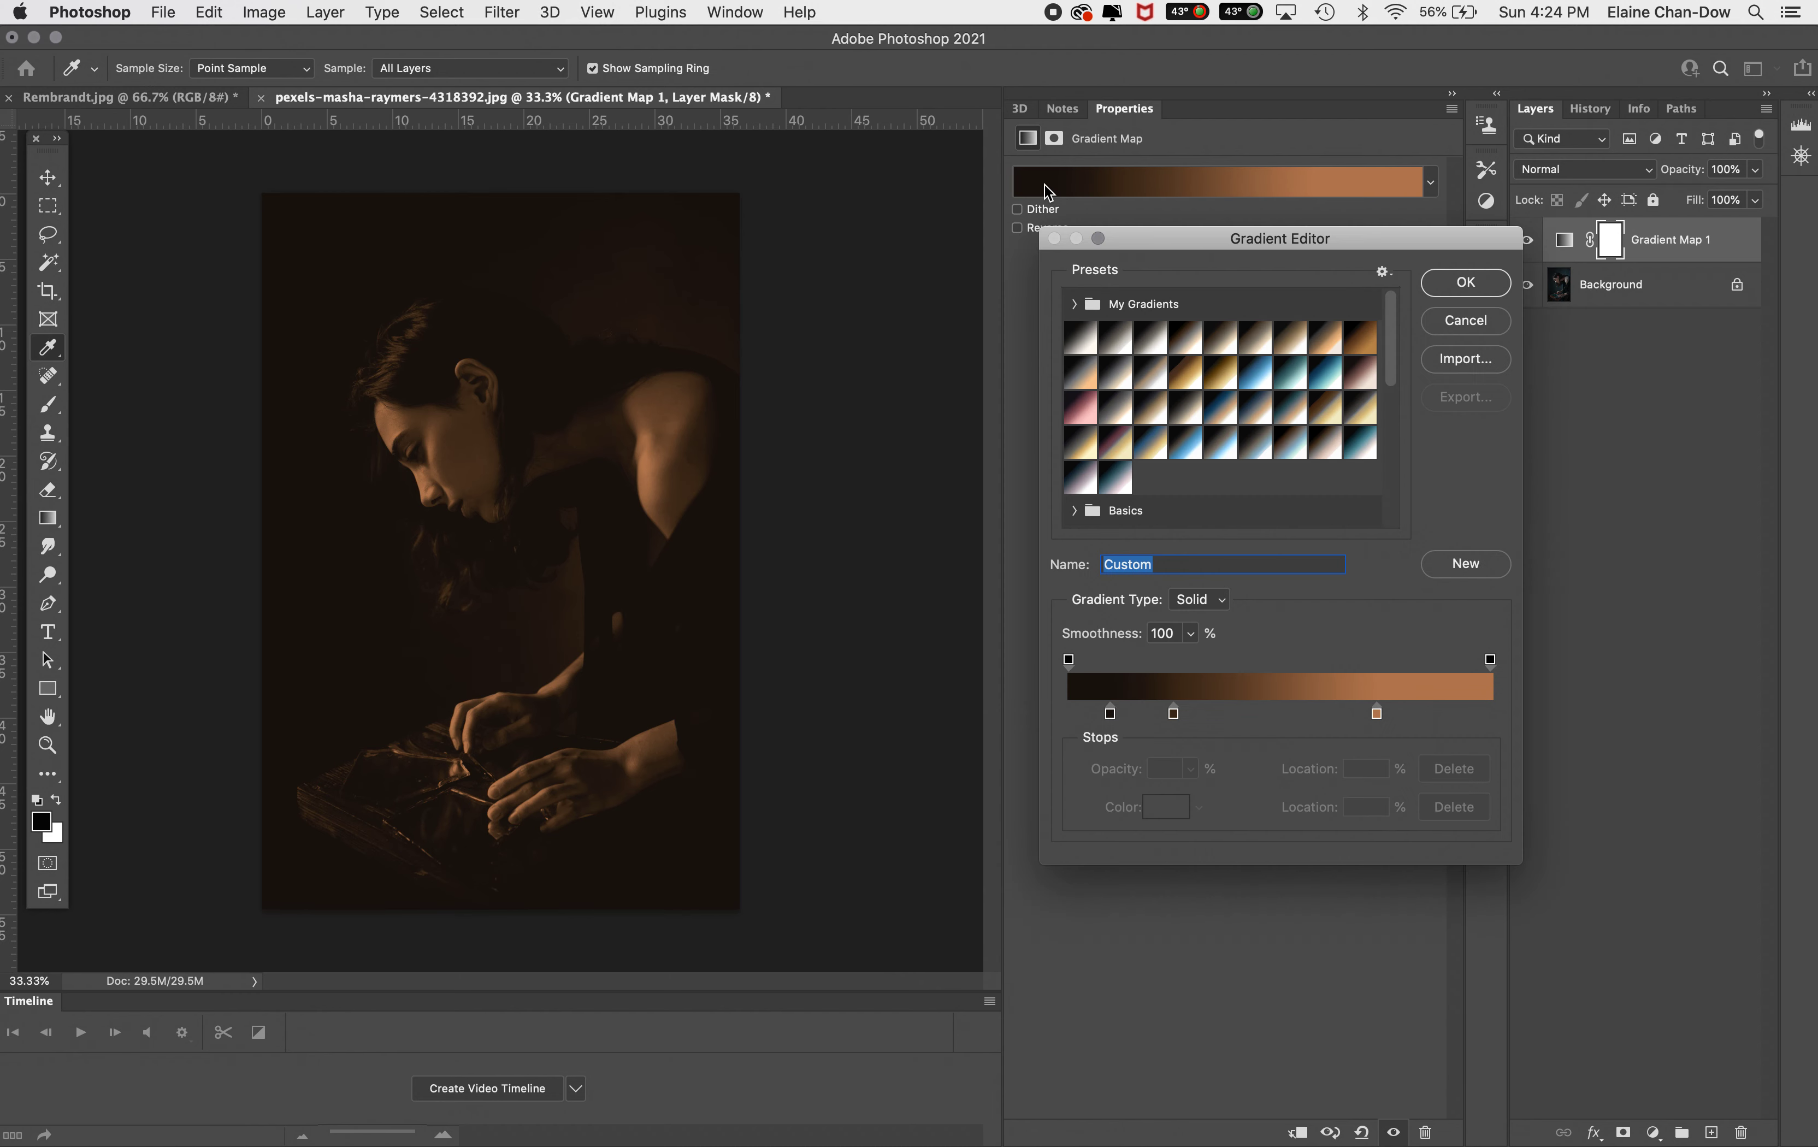
pyautogui.write('ECD Remb2')
pyautogui.moveTo(1392, 352)
pyautogui.mouseDown()
pyautogui.moveTo(1392, 573)
pyautogui.moveTo(1403, 319)
pyautogui.mouseUp()
pyautogui.click(1463, 563)
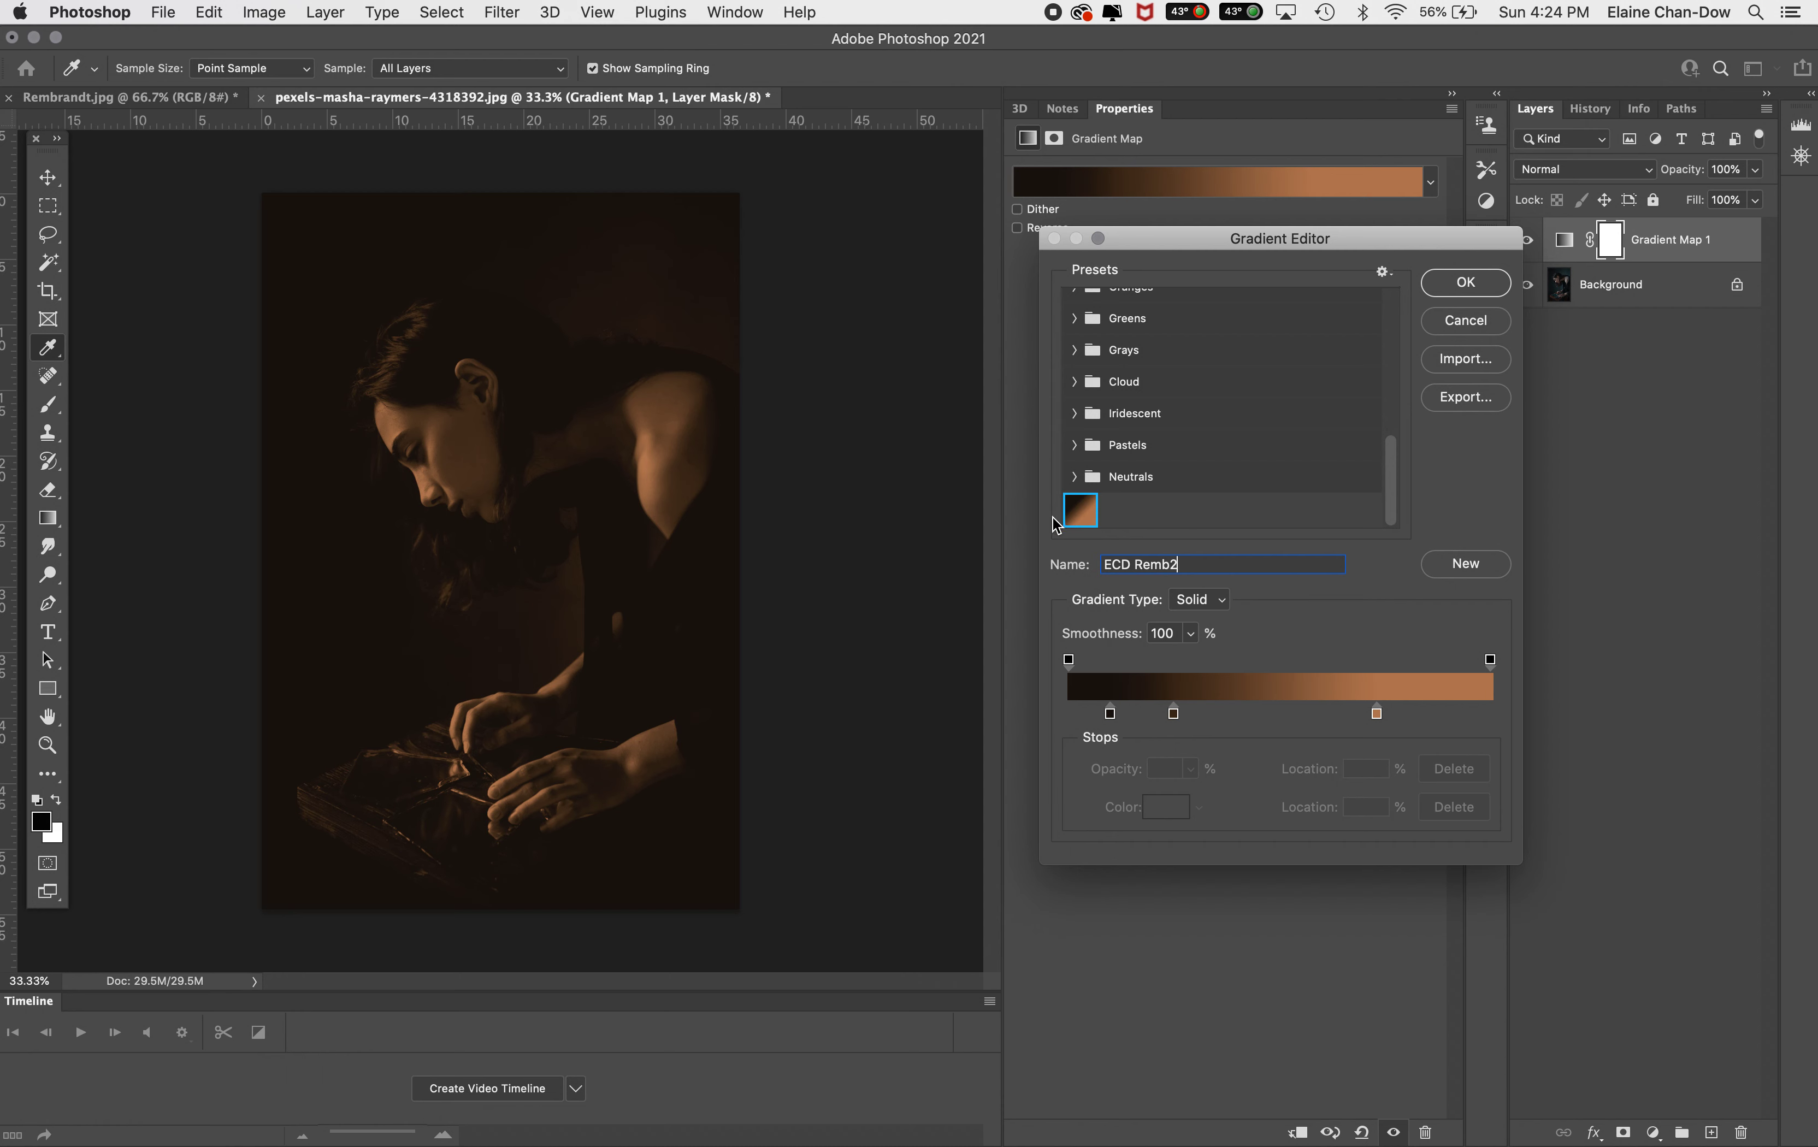
pyautogui.click(1463, 283)
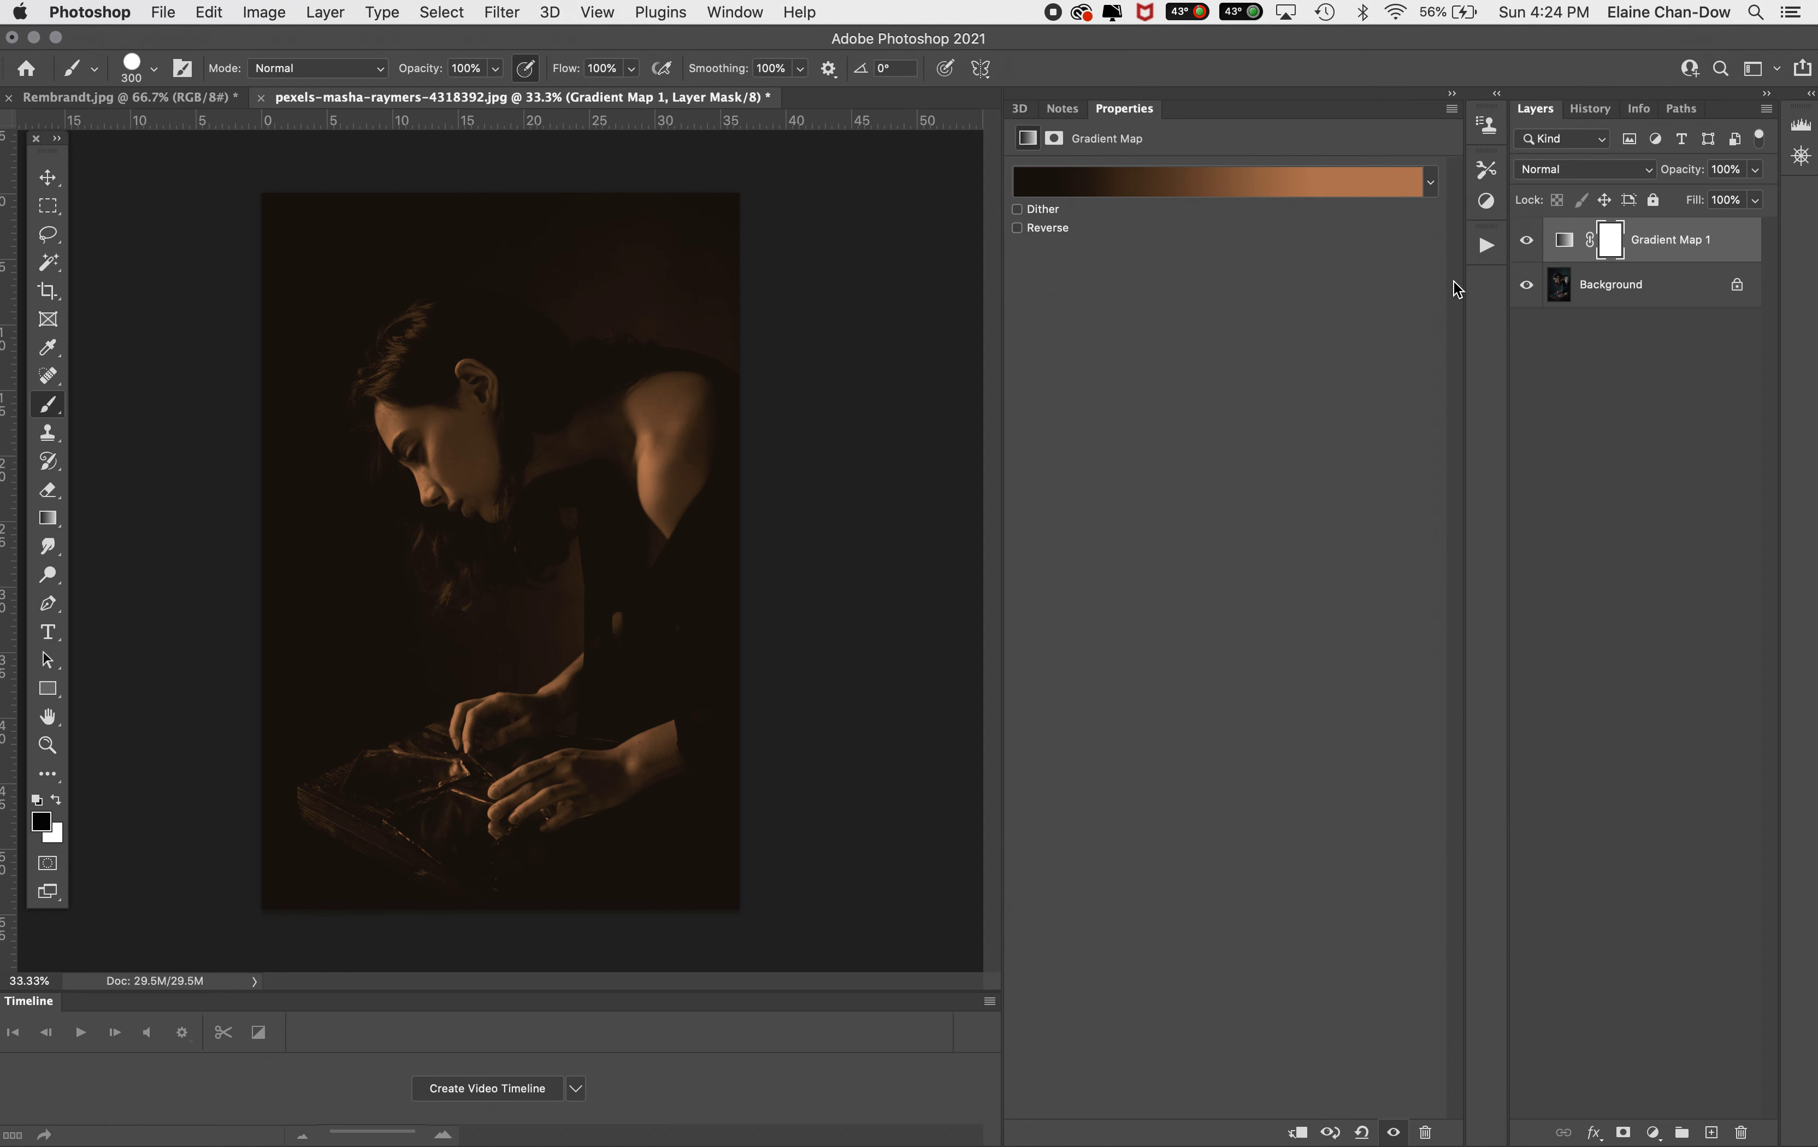
# Set the Gradient Map layer's blend mode to Soft Light
pyautogui.click(1566, 169)
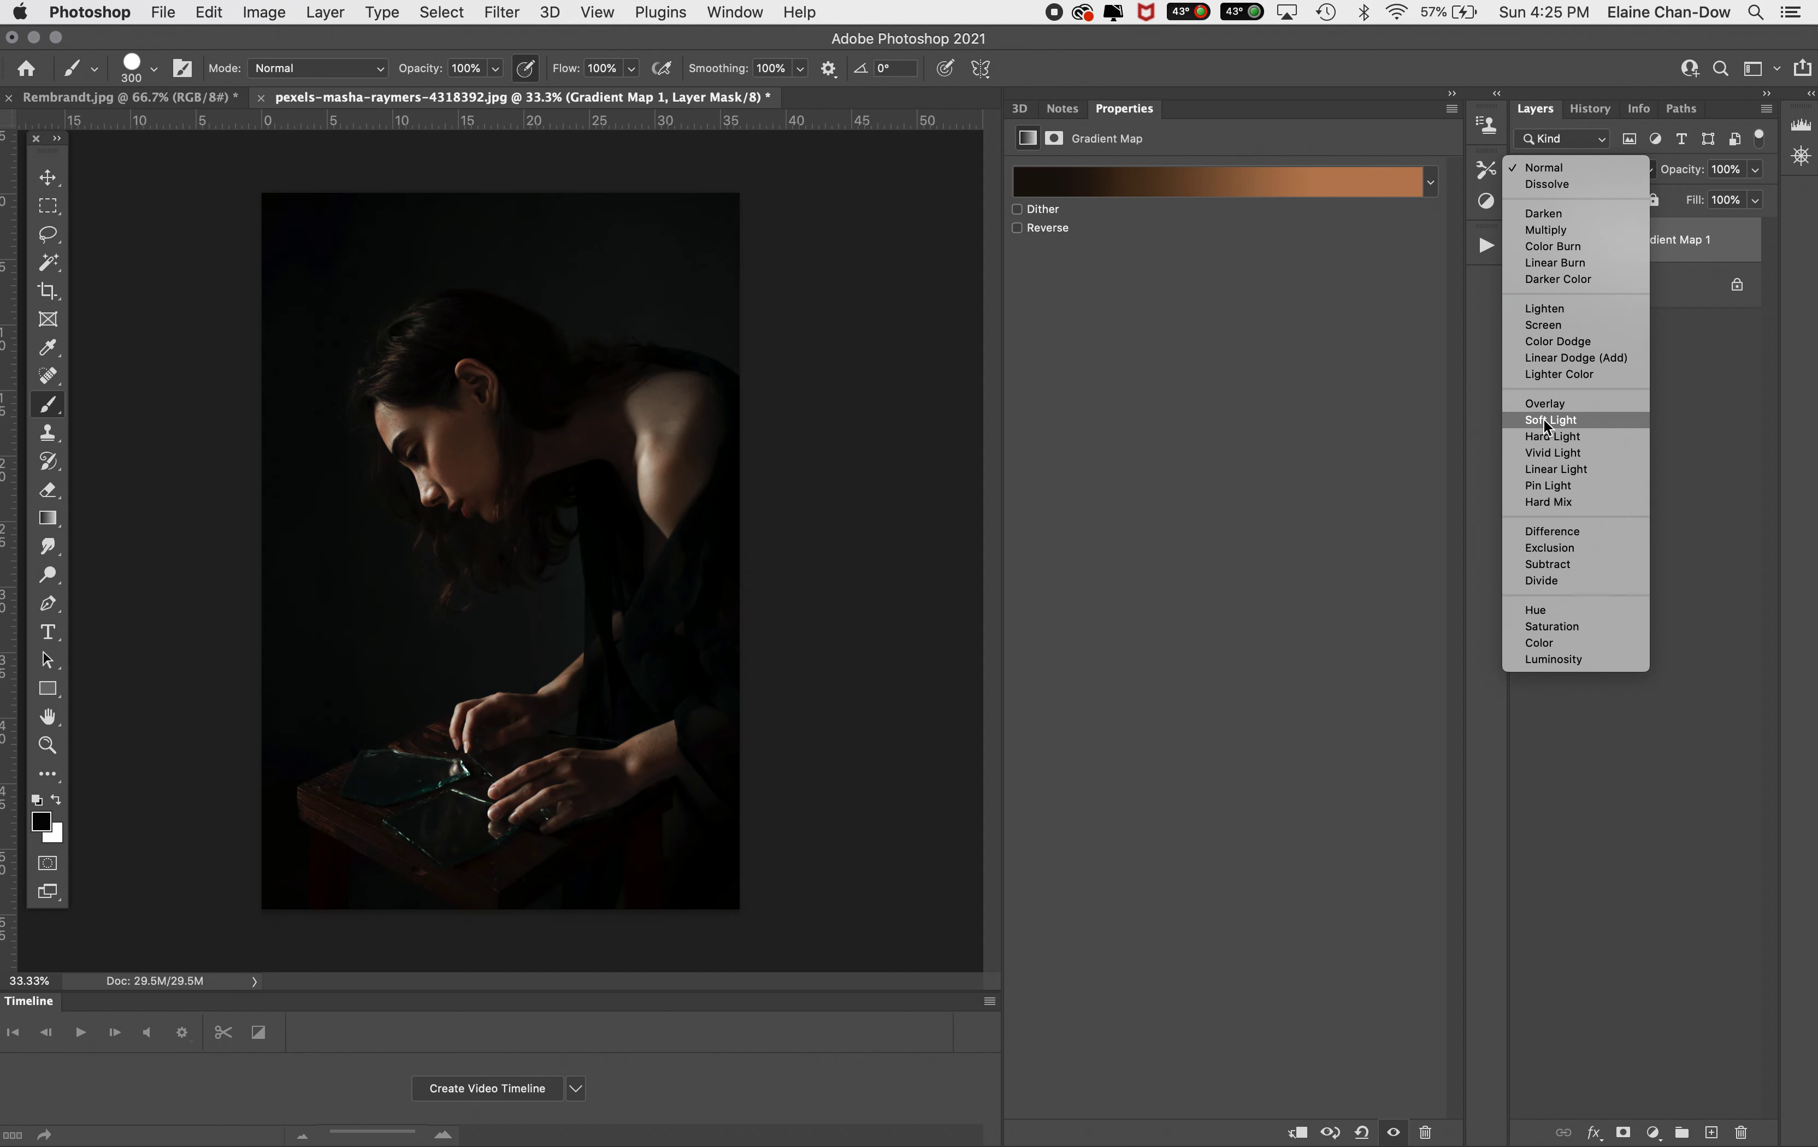
pyautogui.click(1544, 421)
pyautogui.click(1586, 170)
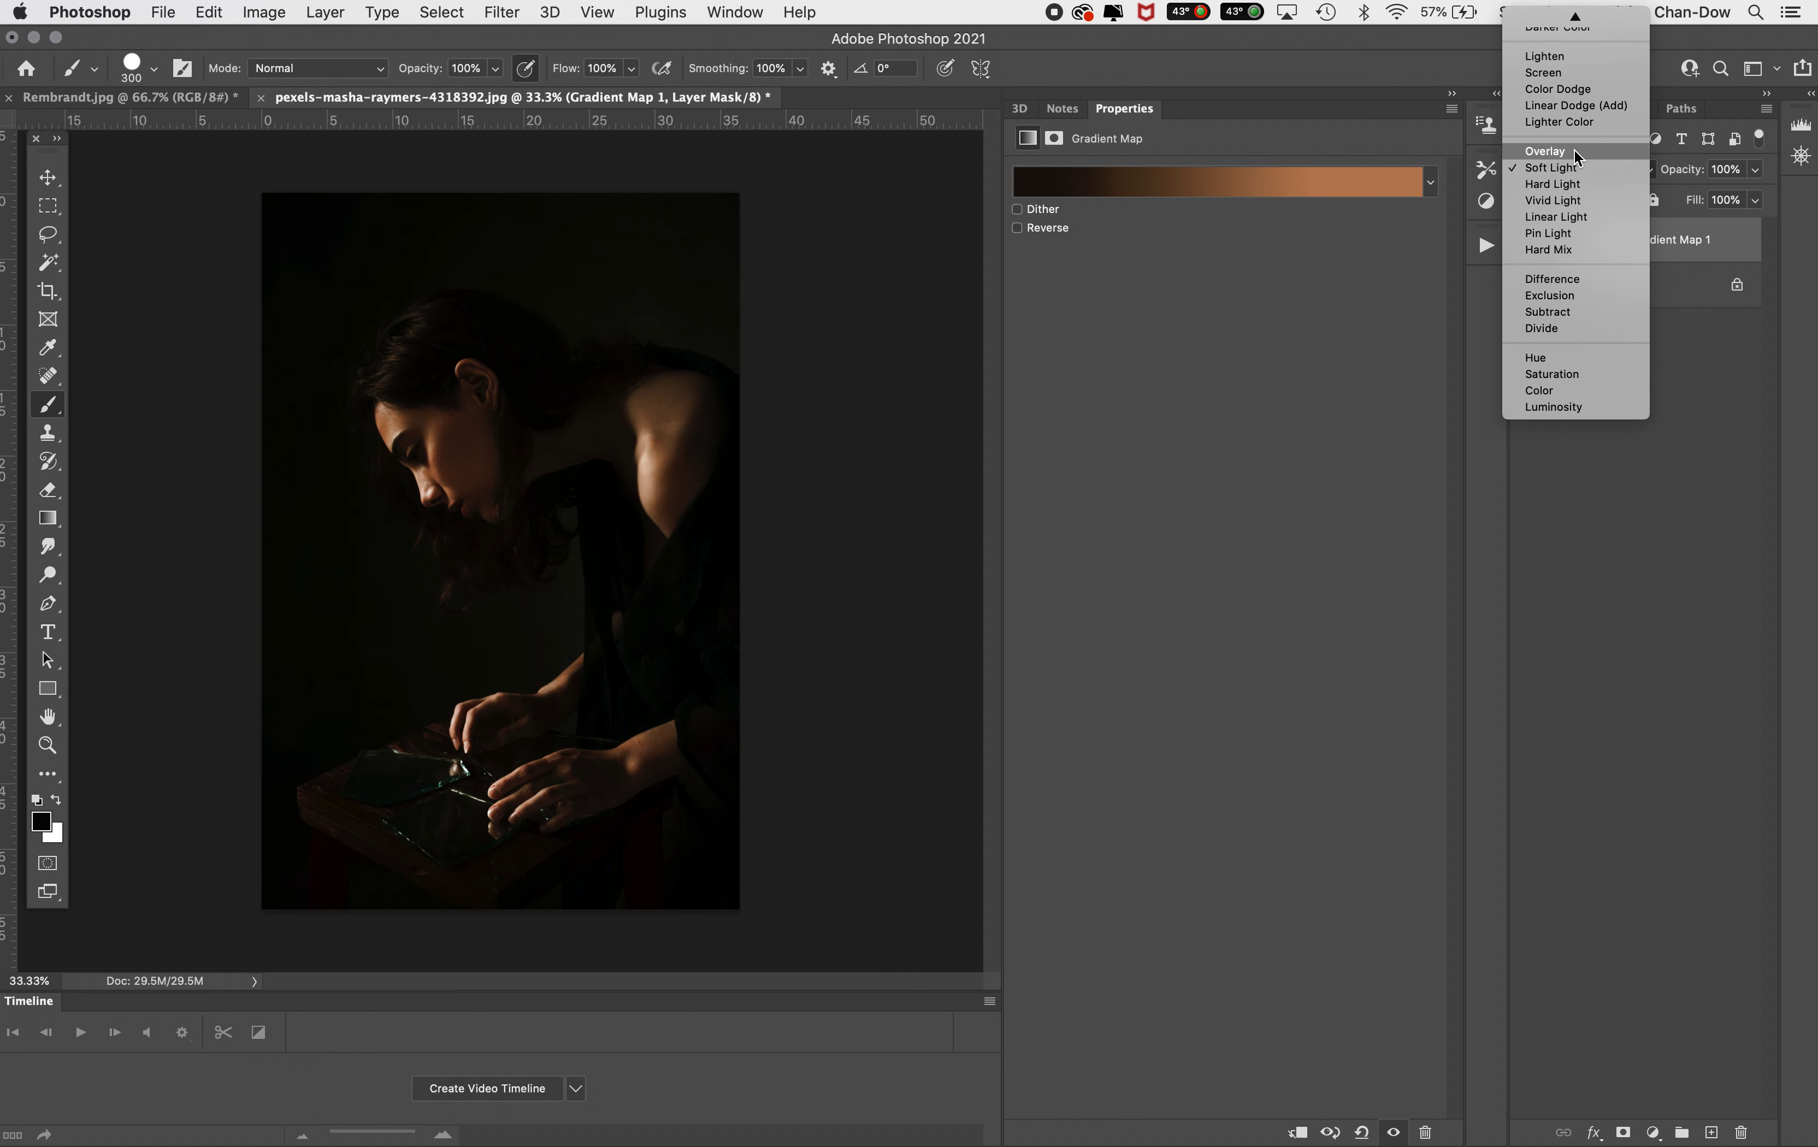
pyautogui.click(1570, 165)
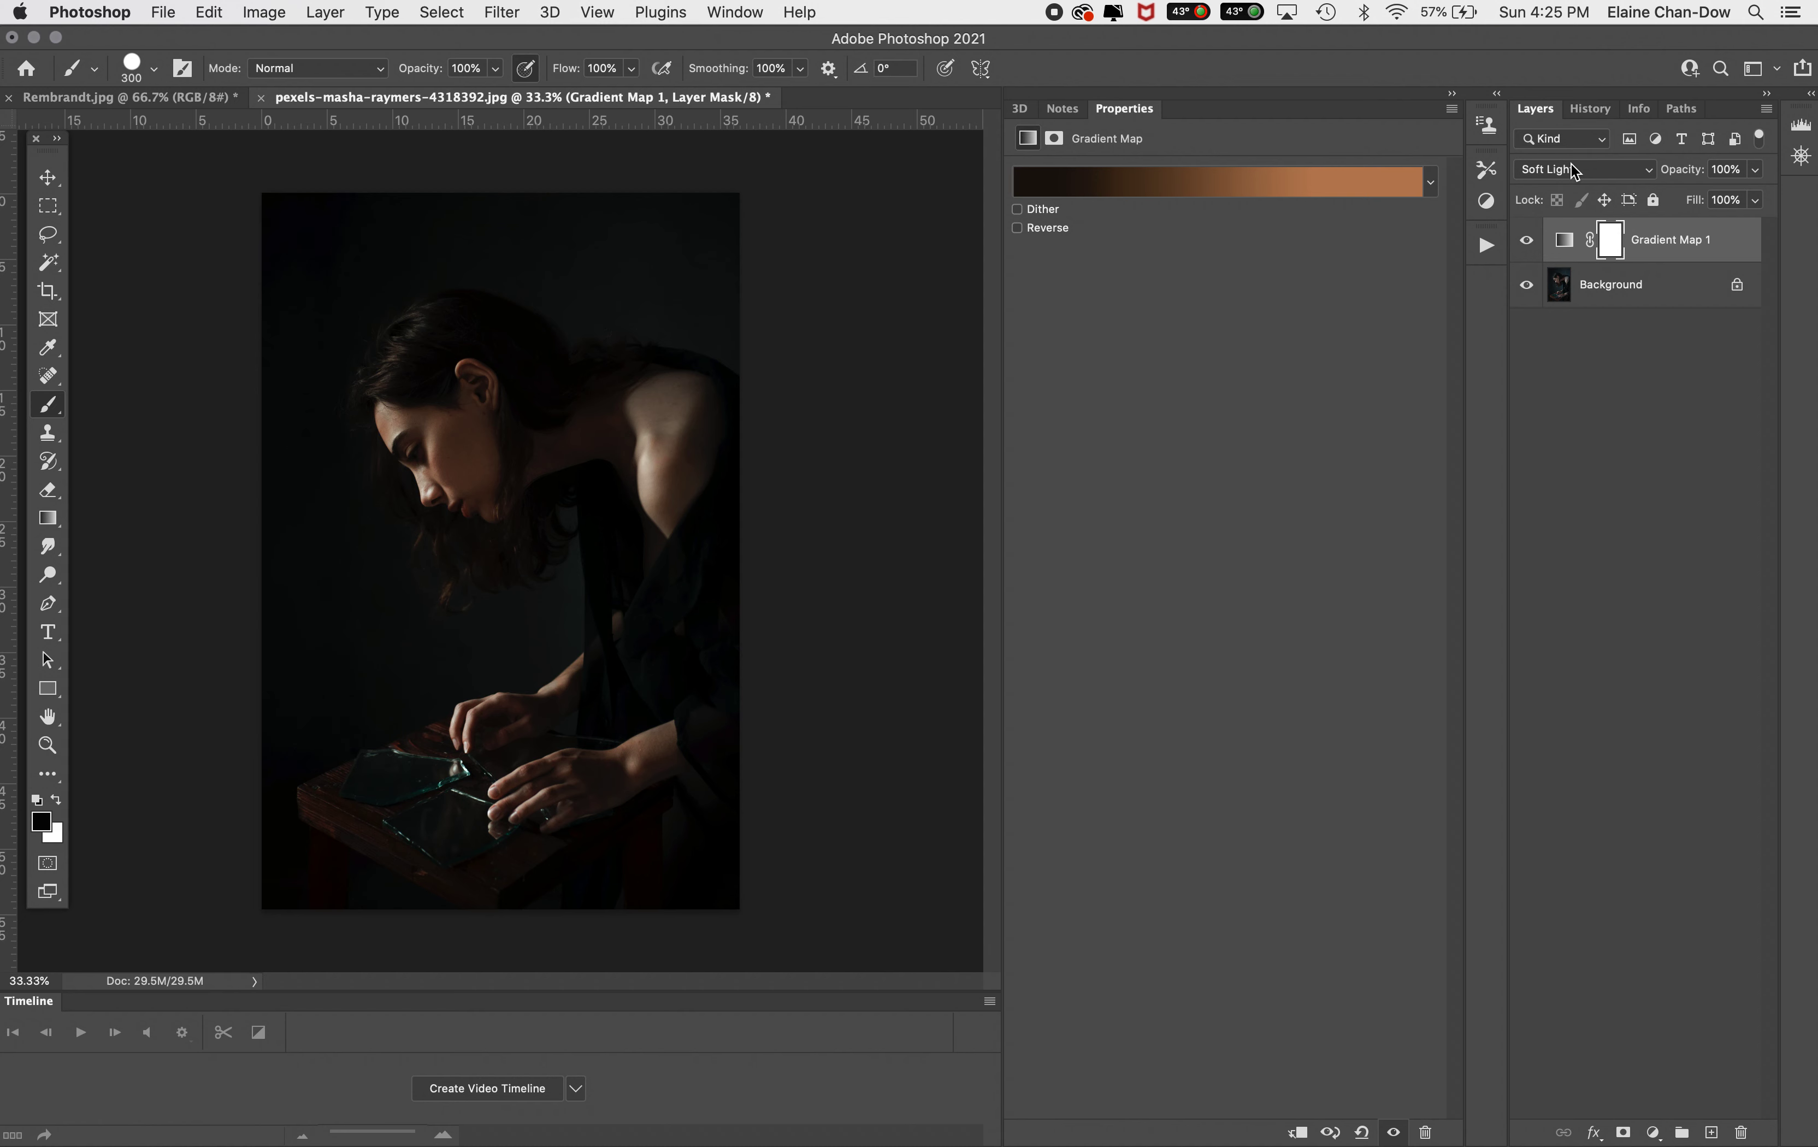
# Rename the Gradient Map layer to GM - Overall Colour
pyautogui.click(1674, 237)
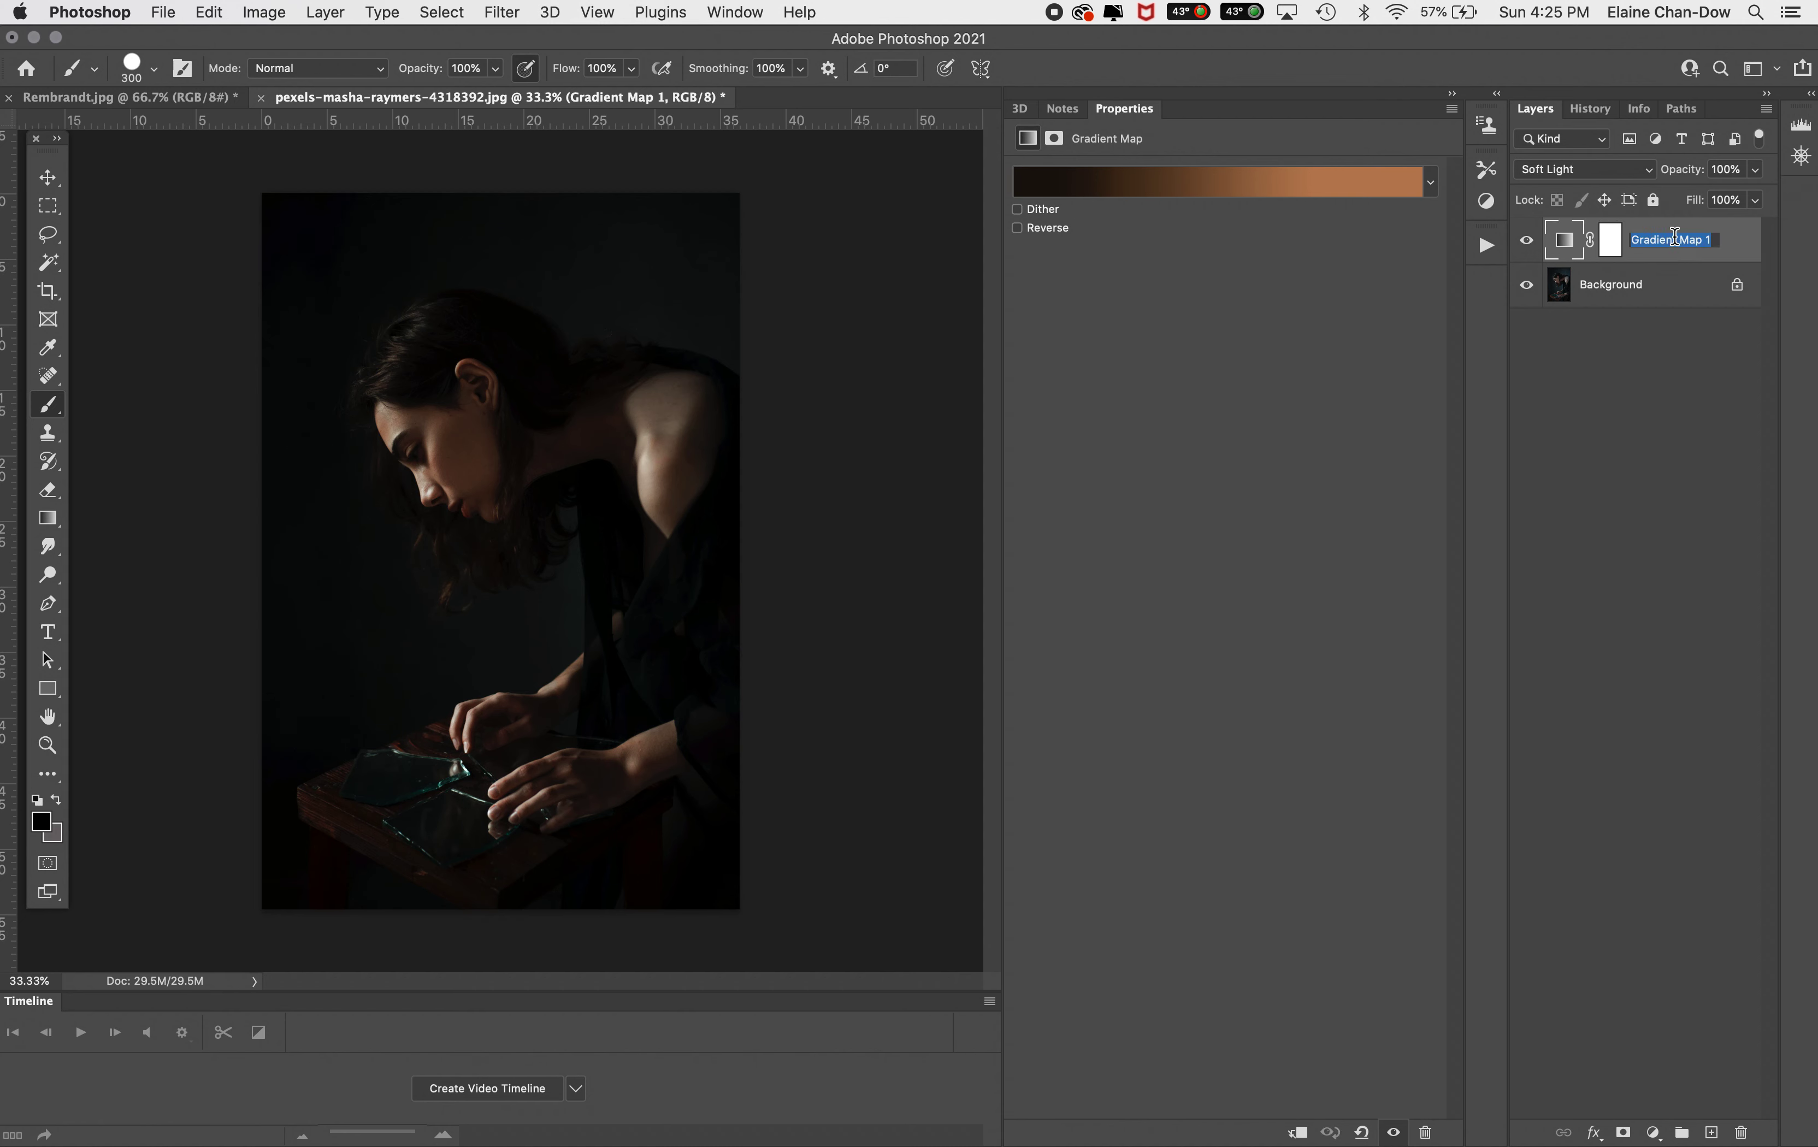
pyautogui.write('G')
pyautogui.write('M - Overla')
pyautogui.press('BackSpace')
pyautogui.press('BackSpace')
pyautogui.write('all Colour')
pyautogui.press('Return')
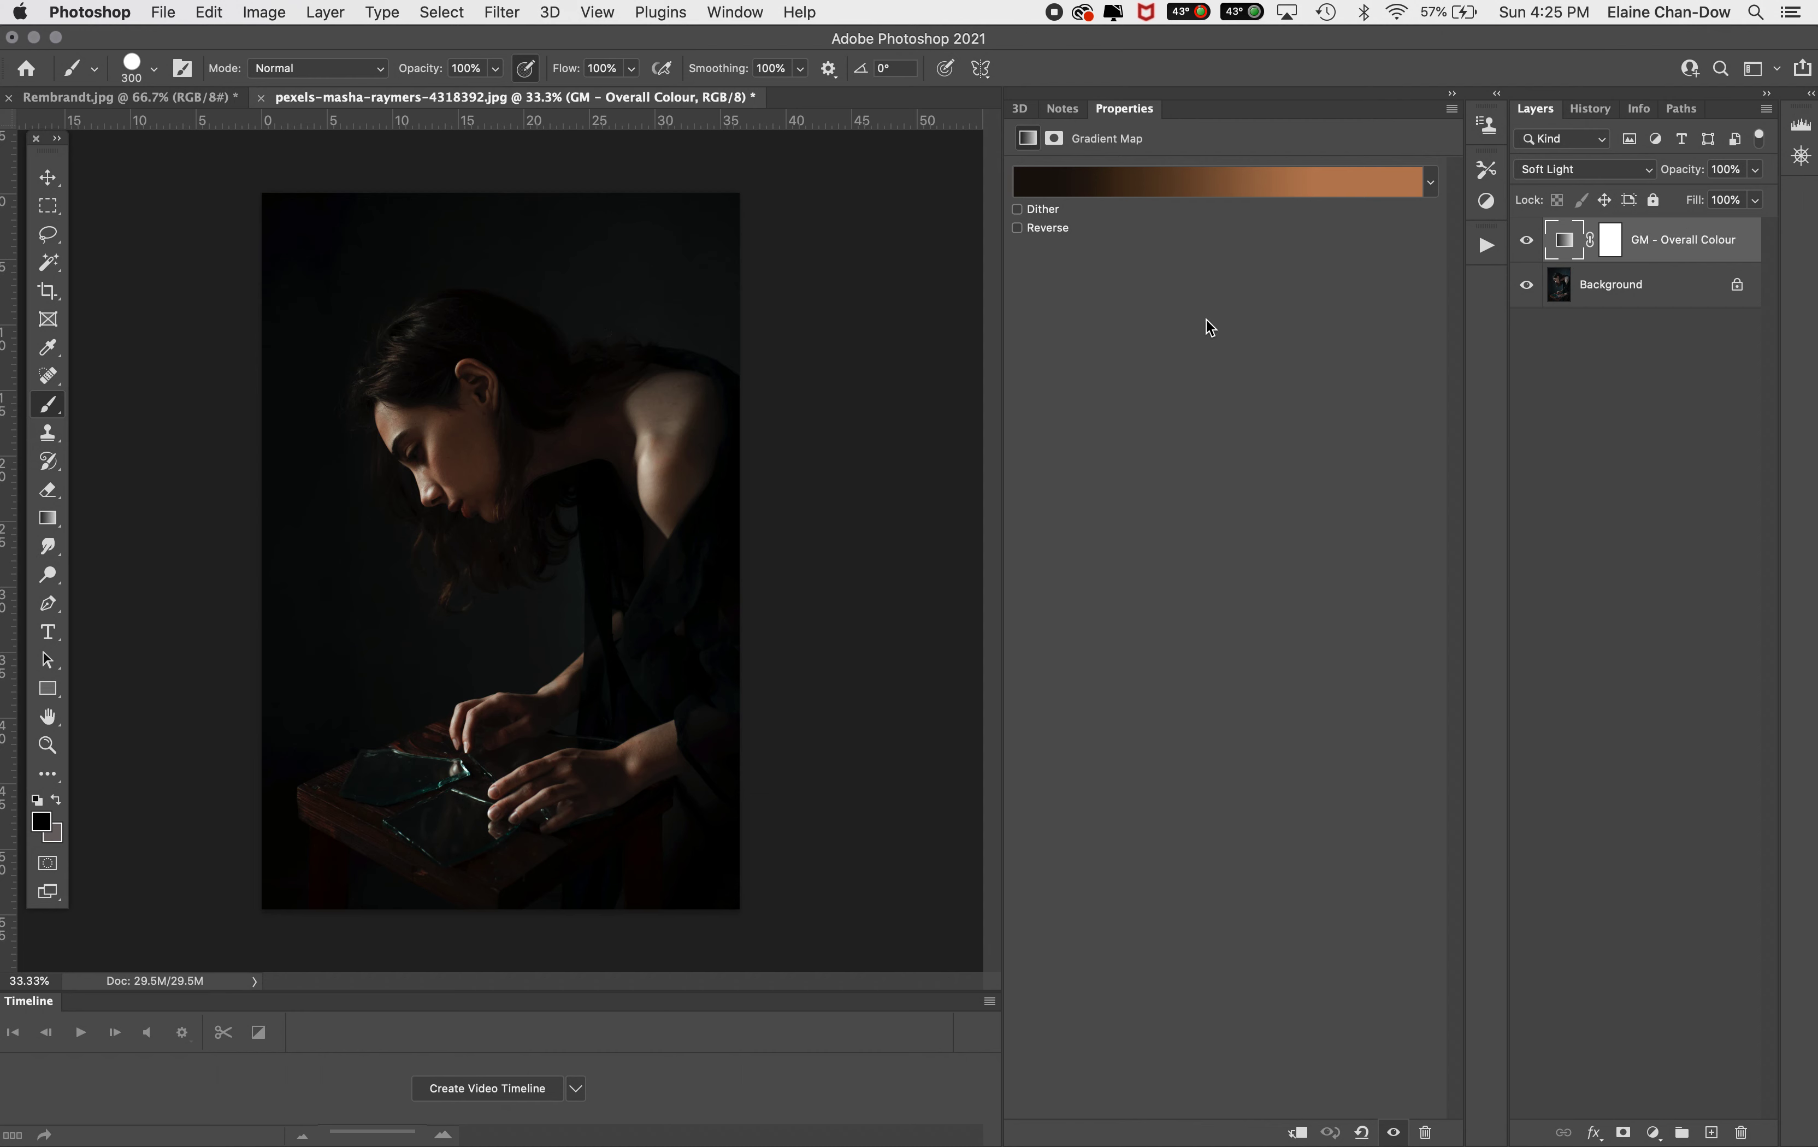
# Switch to the Rembrandt.jpg document and collapse the Properties panel
pyautogui.click(70, 98)
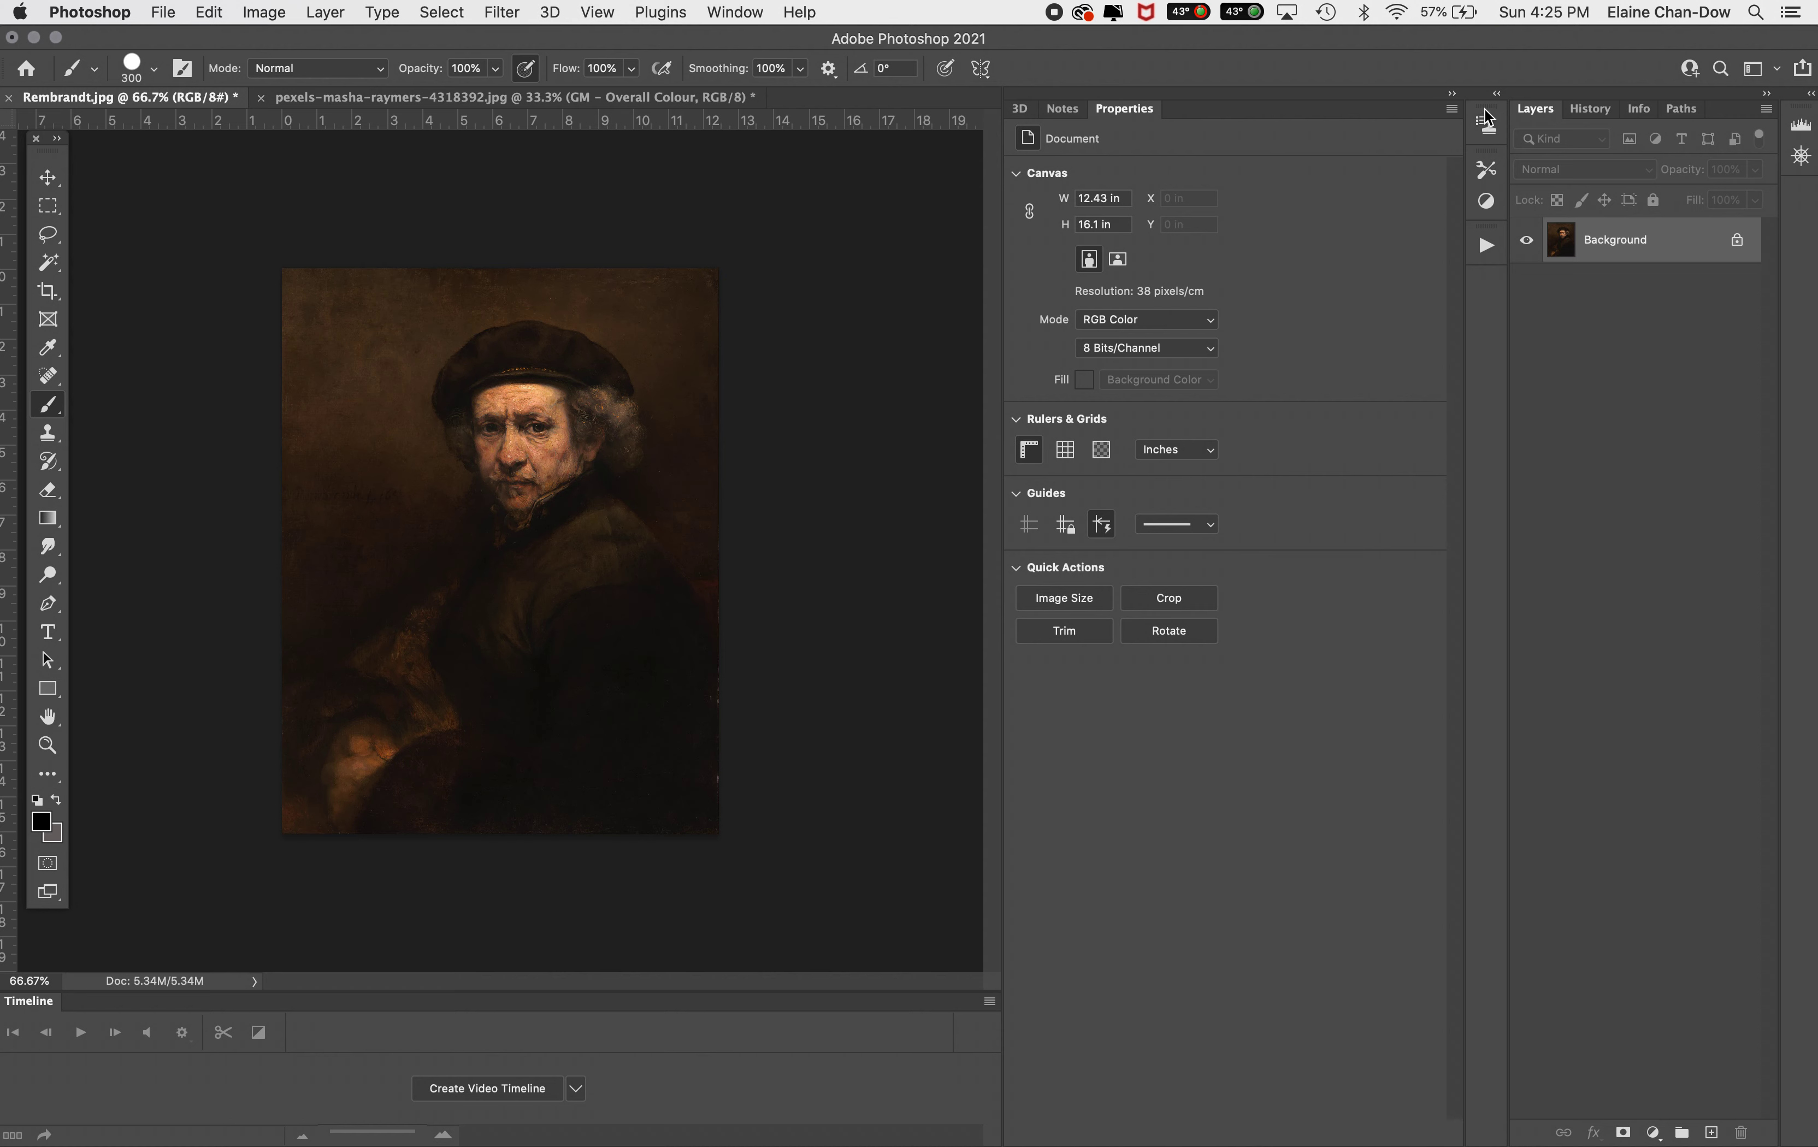
pyautogui.click(1451, 92)
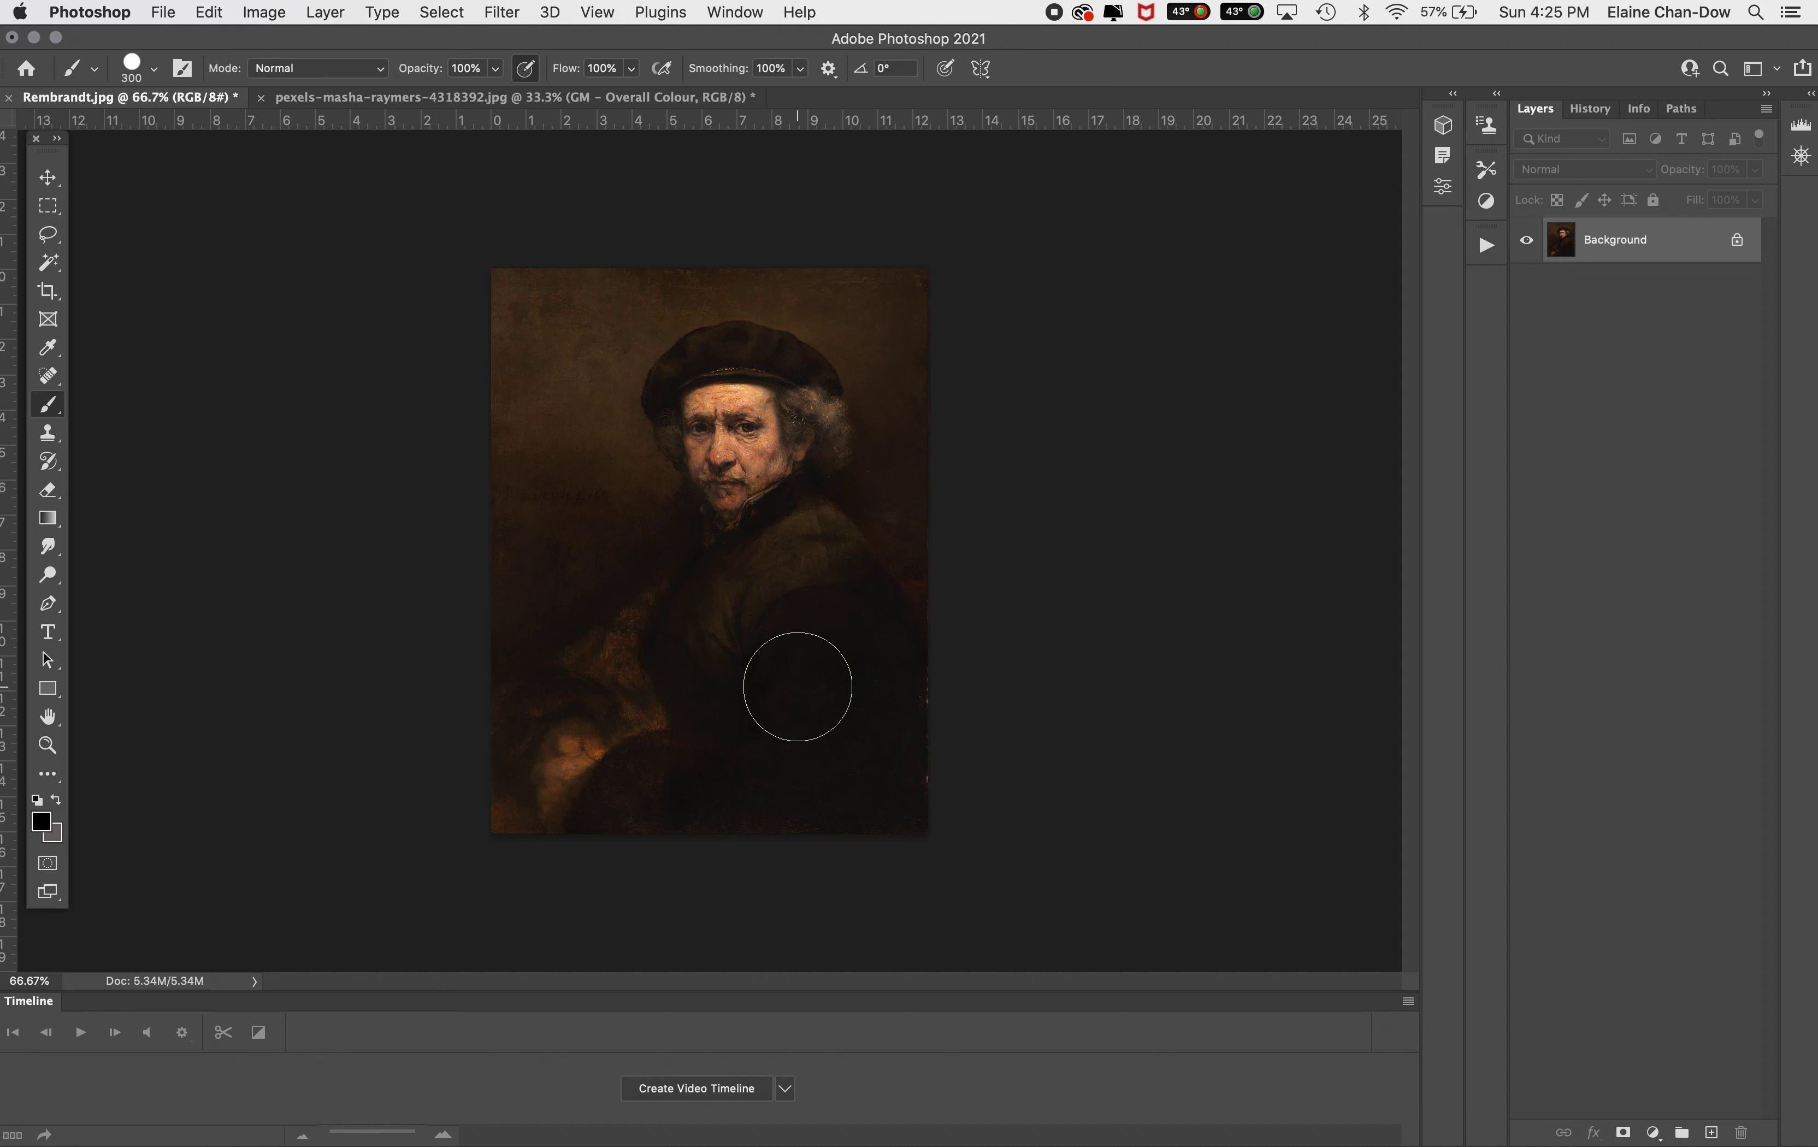
pyautogui.click(611, 99)
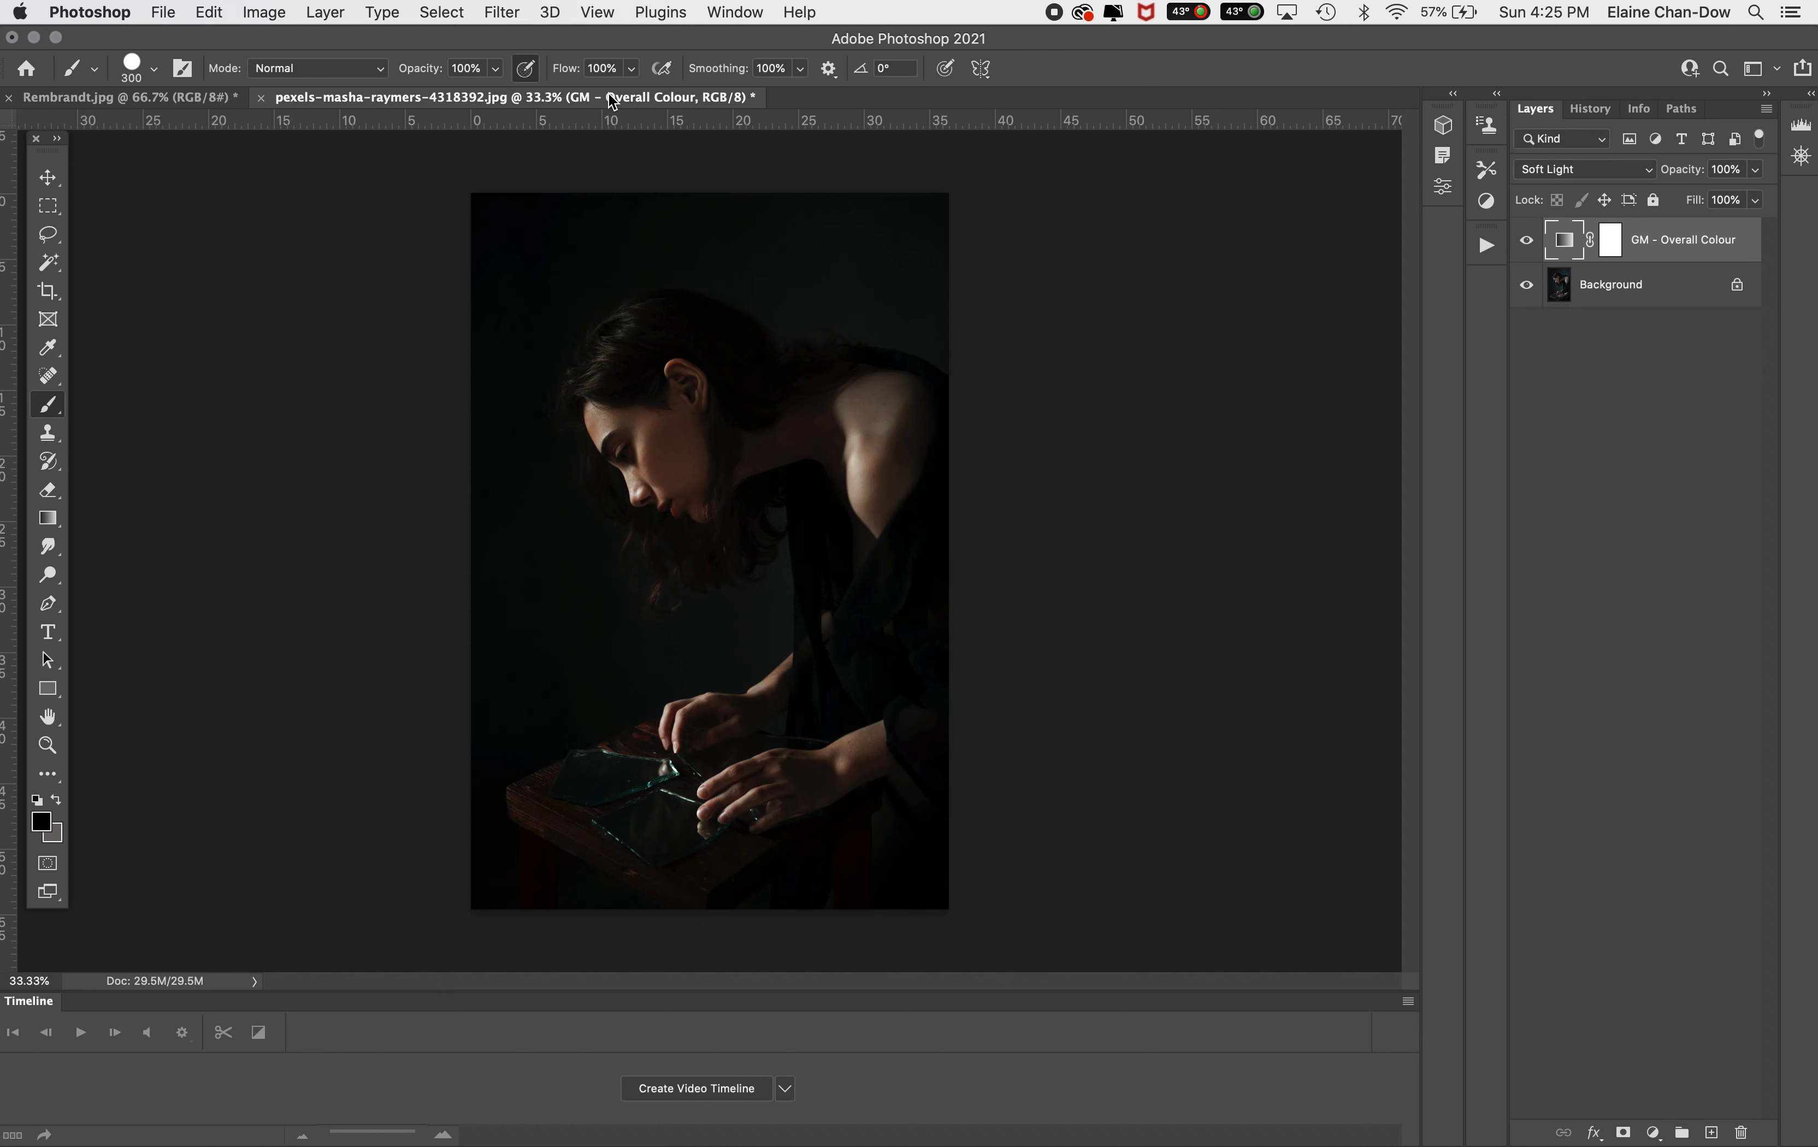
pyautogui.click(86, 106)
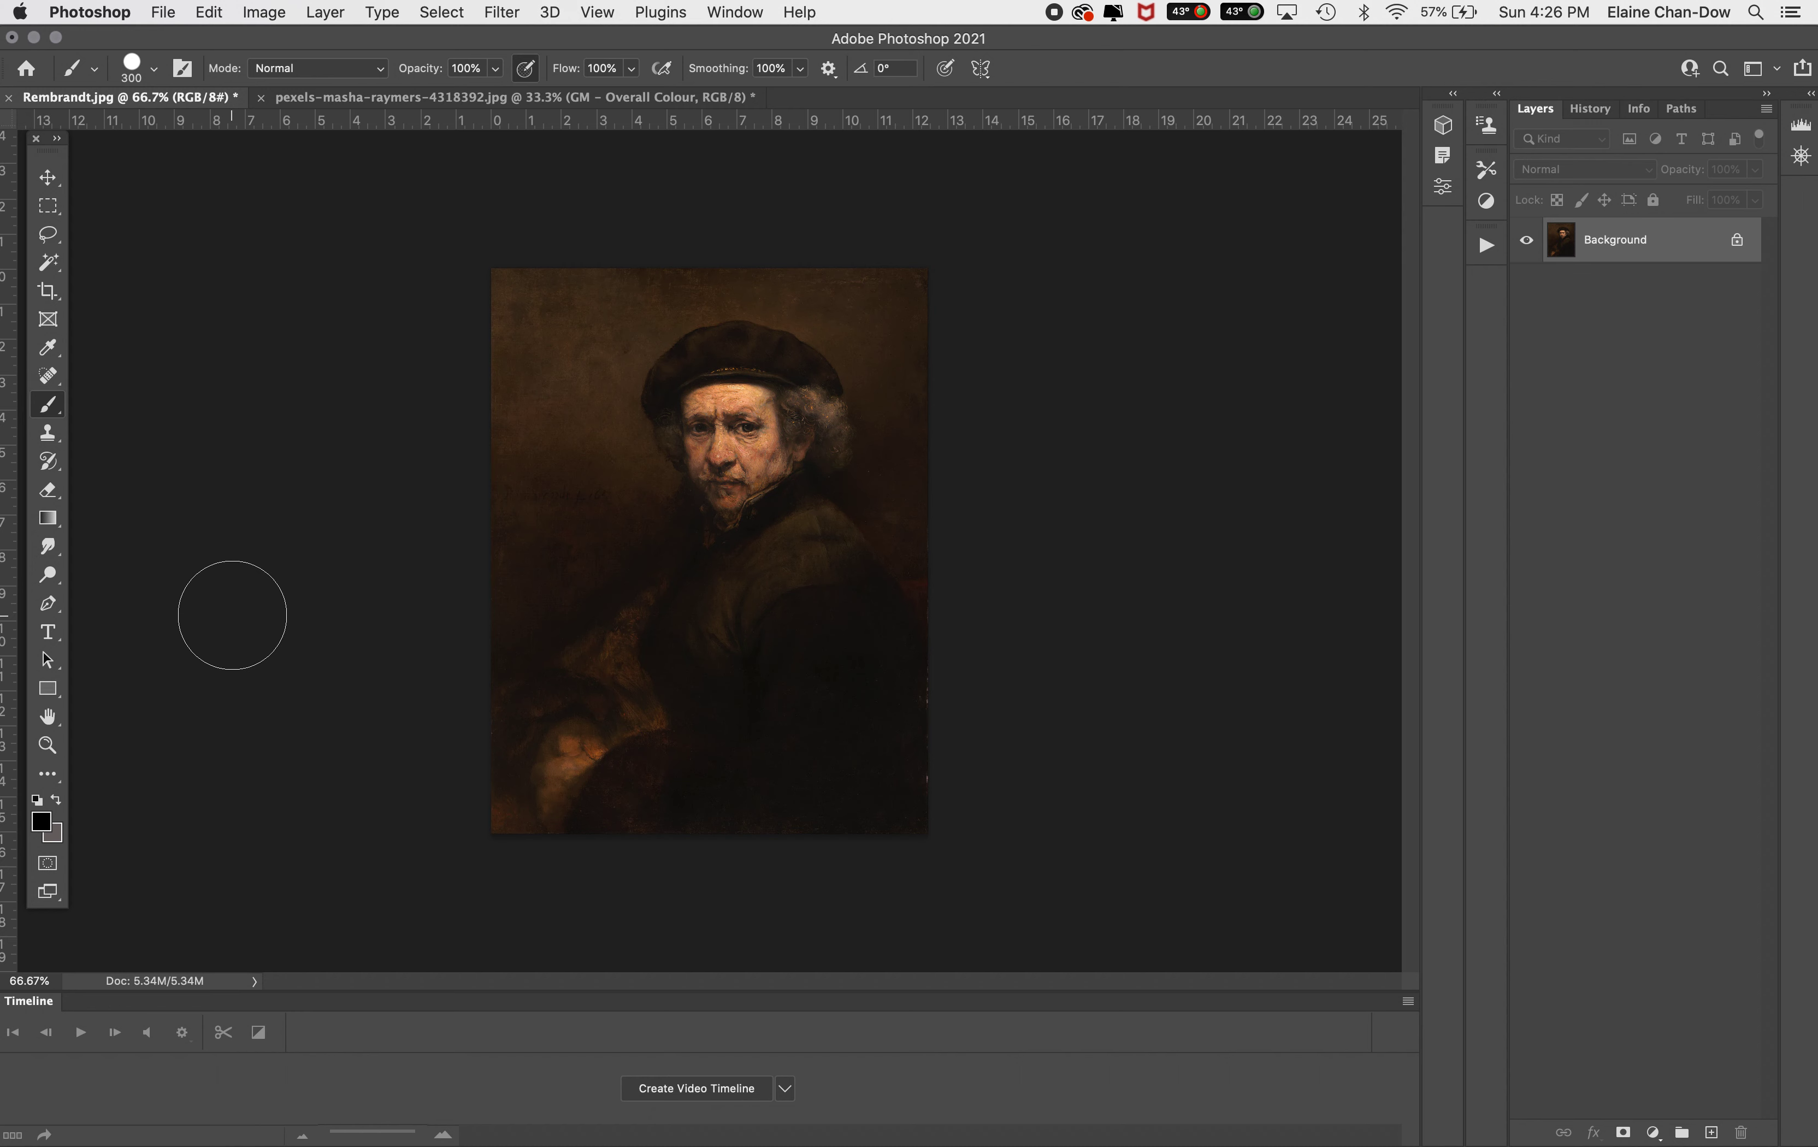
# Reduce the brush size to 90 and add a new empty layer in the Rembrandt document
pyautogui.press('[')
pyautogui.press('[')
pyautogui.press('[')
pyautogui.press('[')
pyautogui.press('[')
pyautogui.press('[')
pyautogui.press('[')
pyautogui.click(1711, 1132)
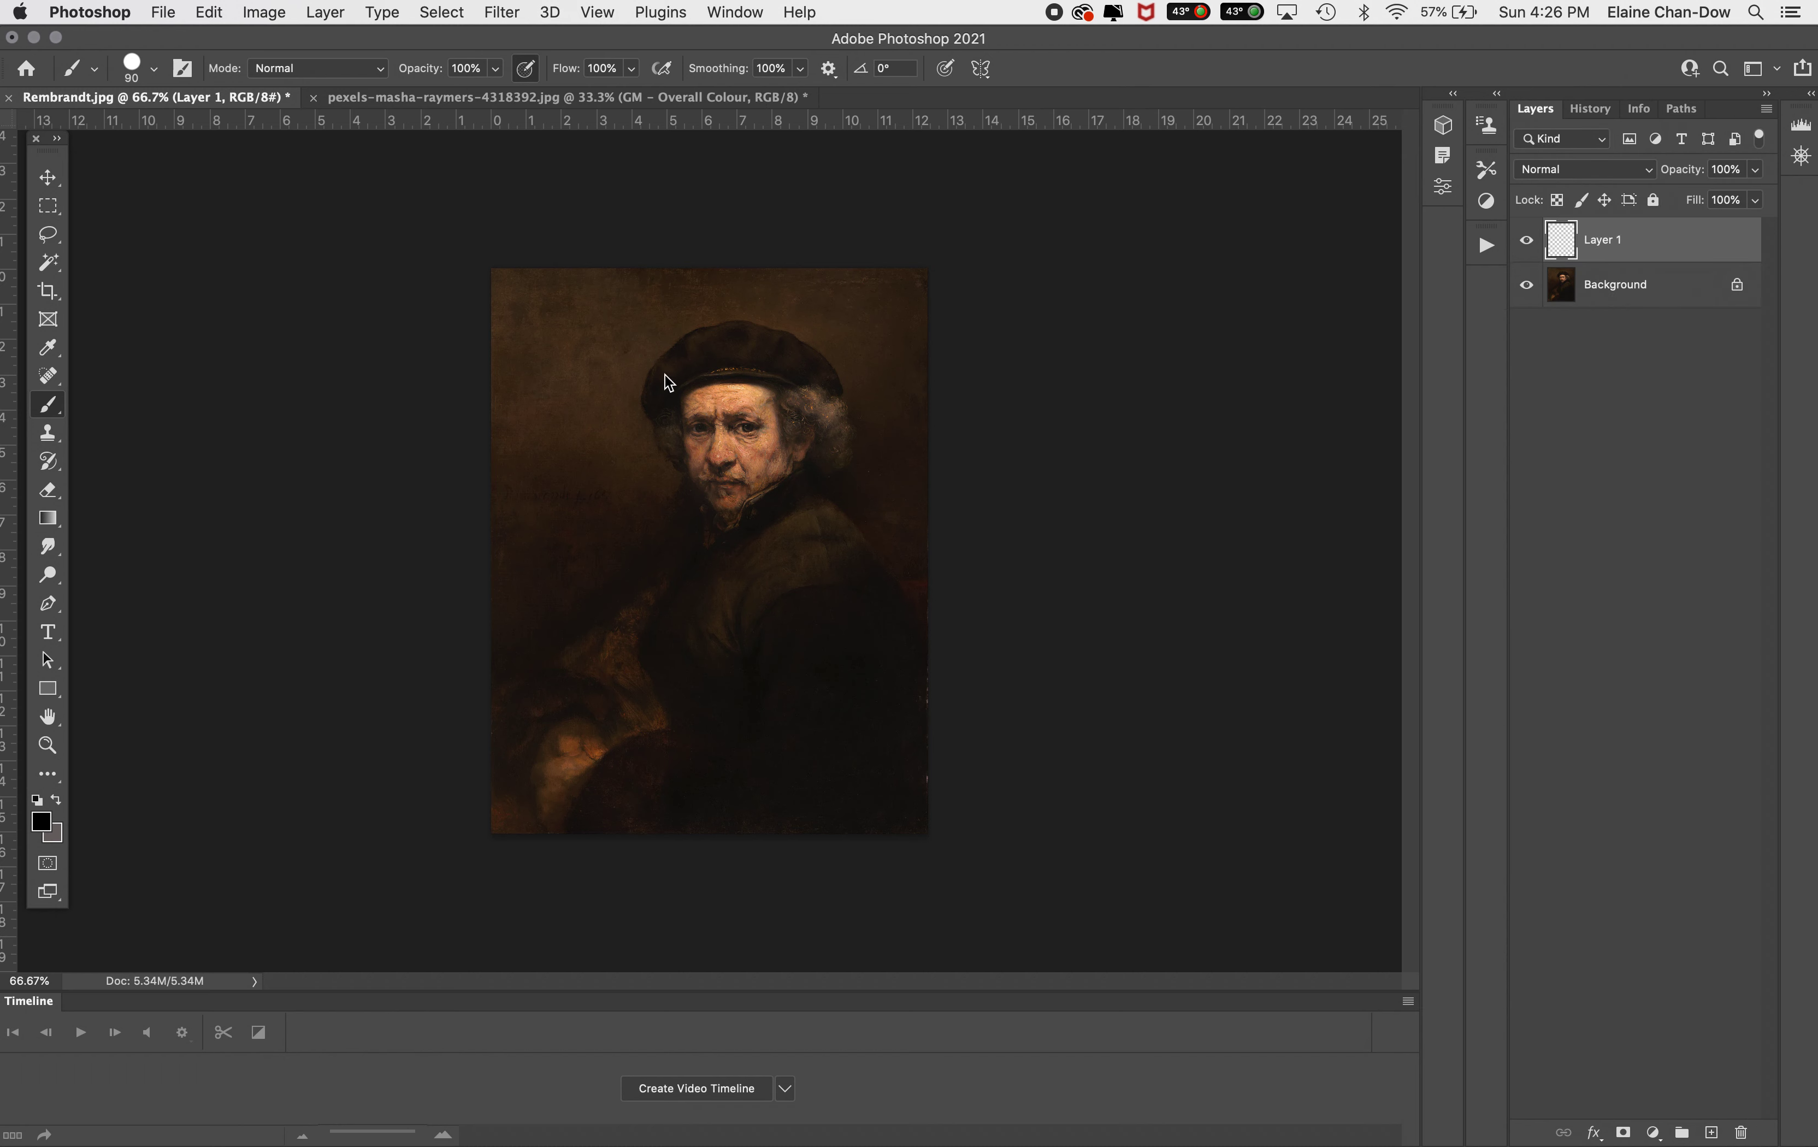
# Sample the forehead highlight e5a371 as foreground colour and paint a swatch stroke across the painting's upper right on Layer 1
pyautogui.click(43, 827)
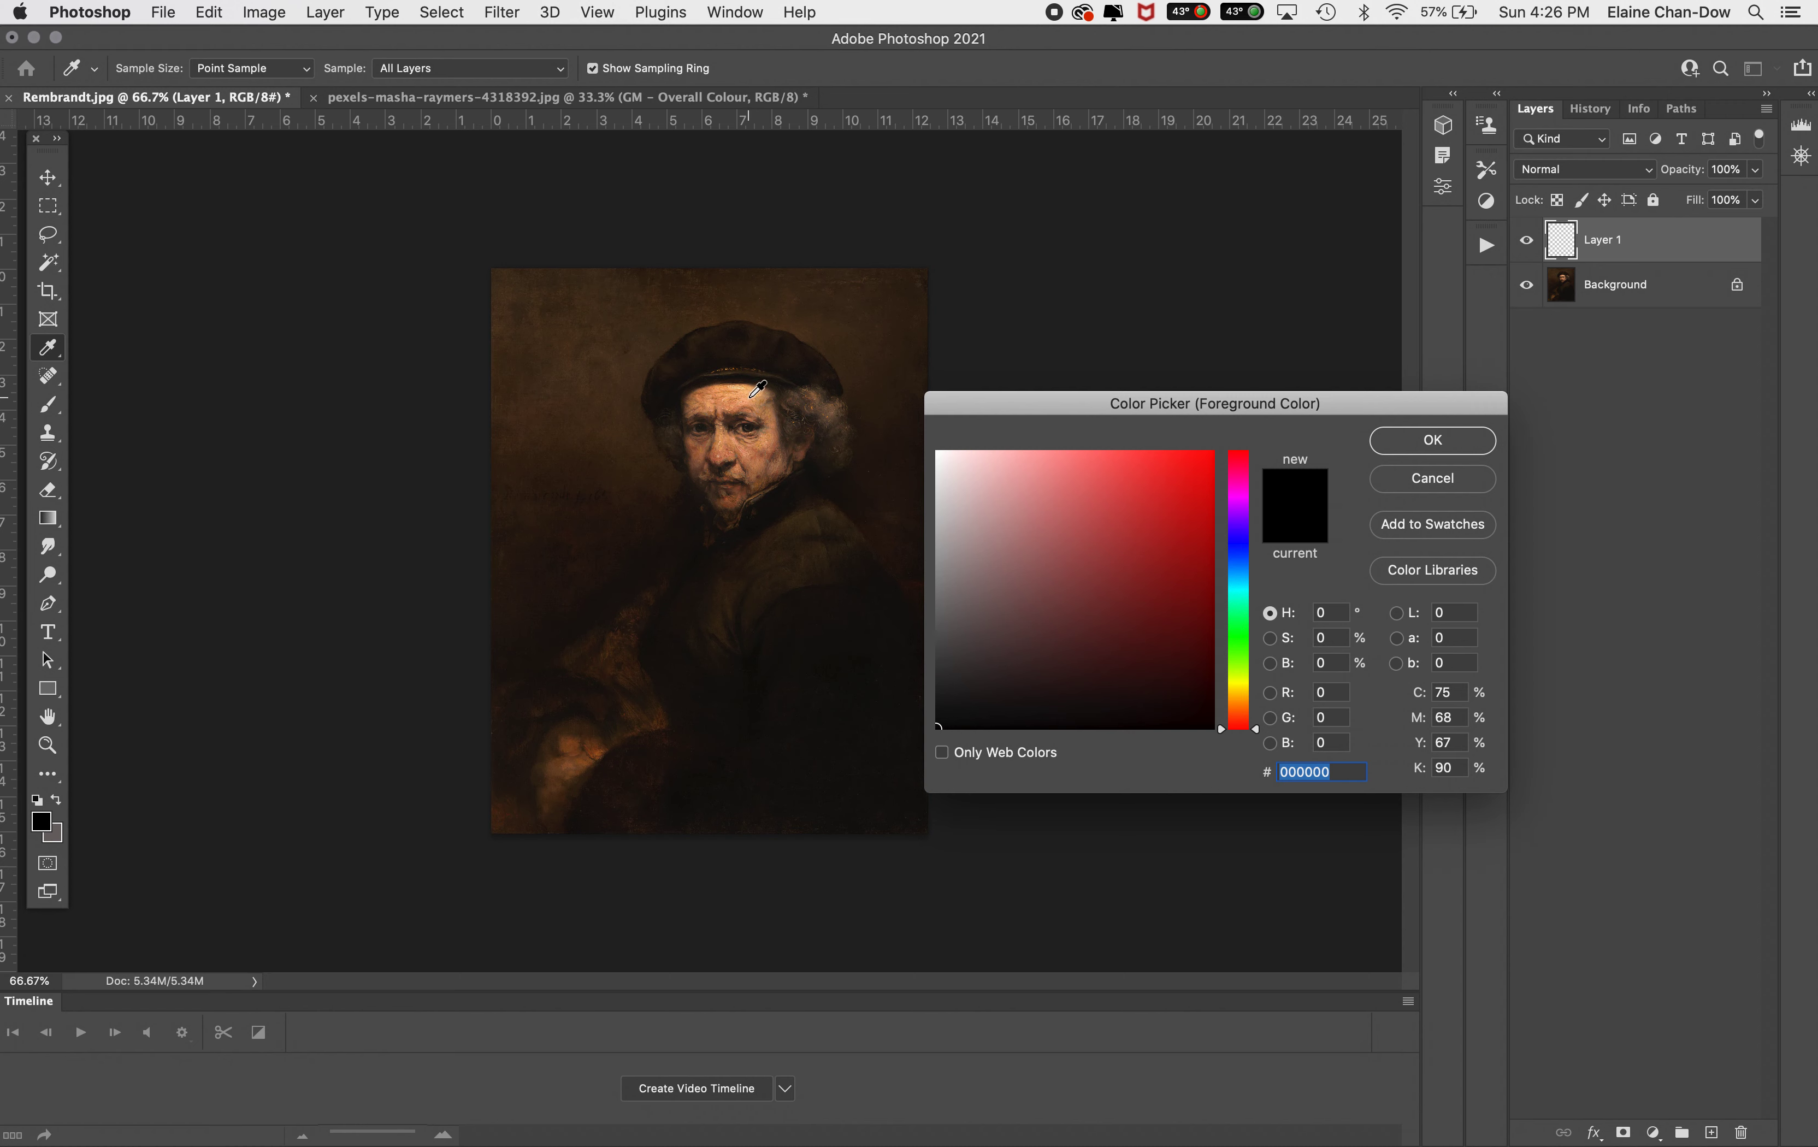
pyautogui.click(749, 395)
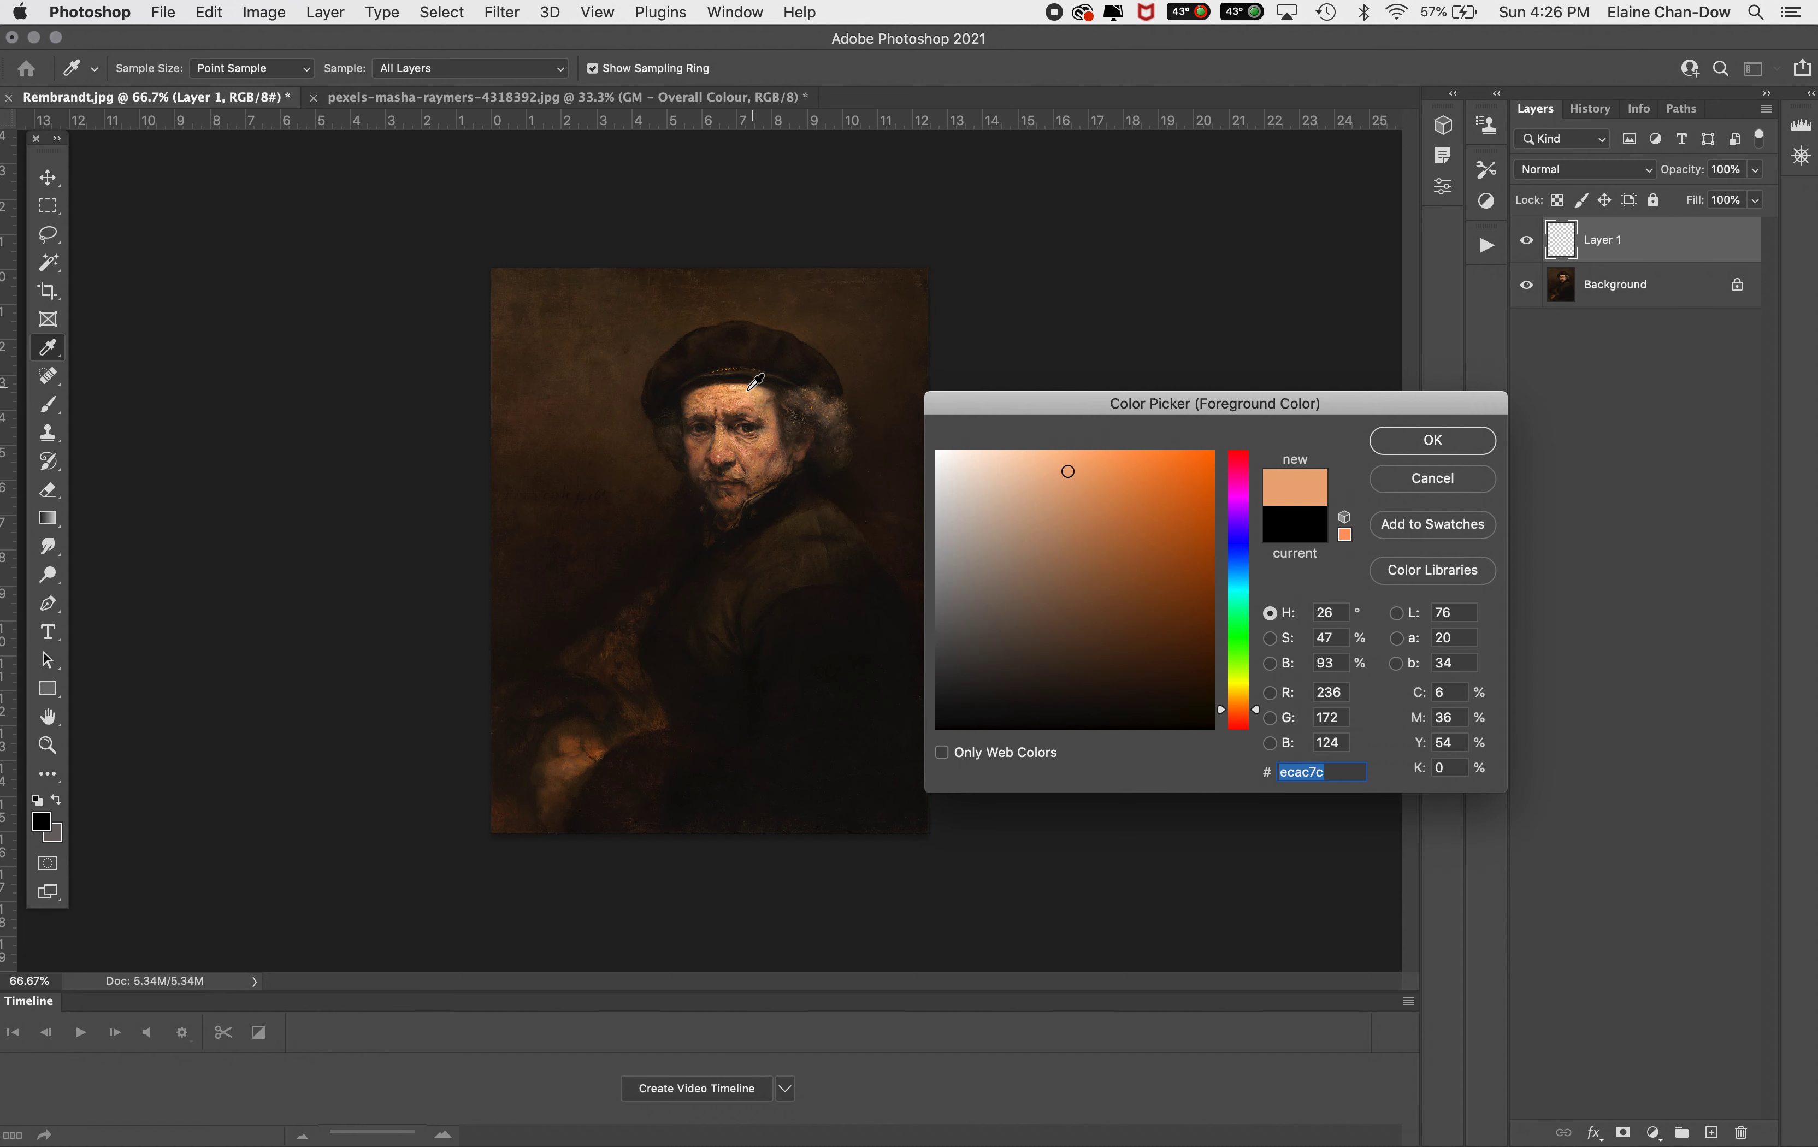
pyautogui.click(748, 388)
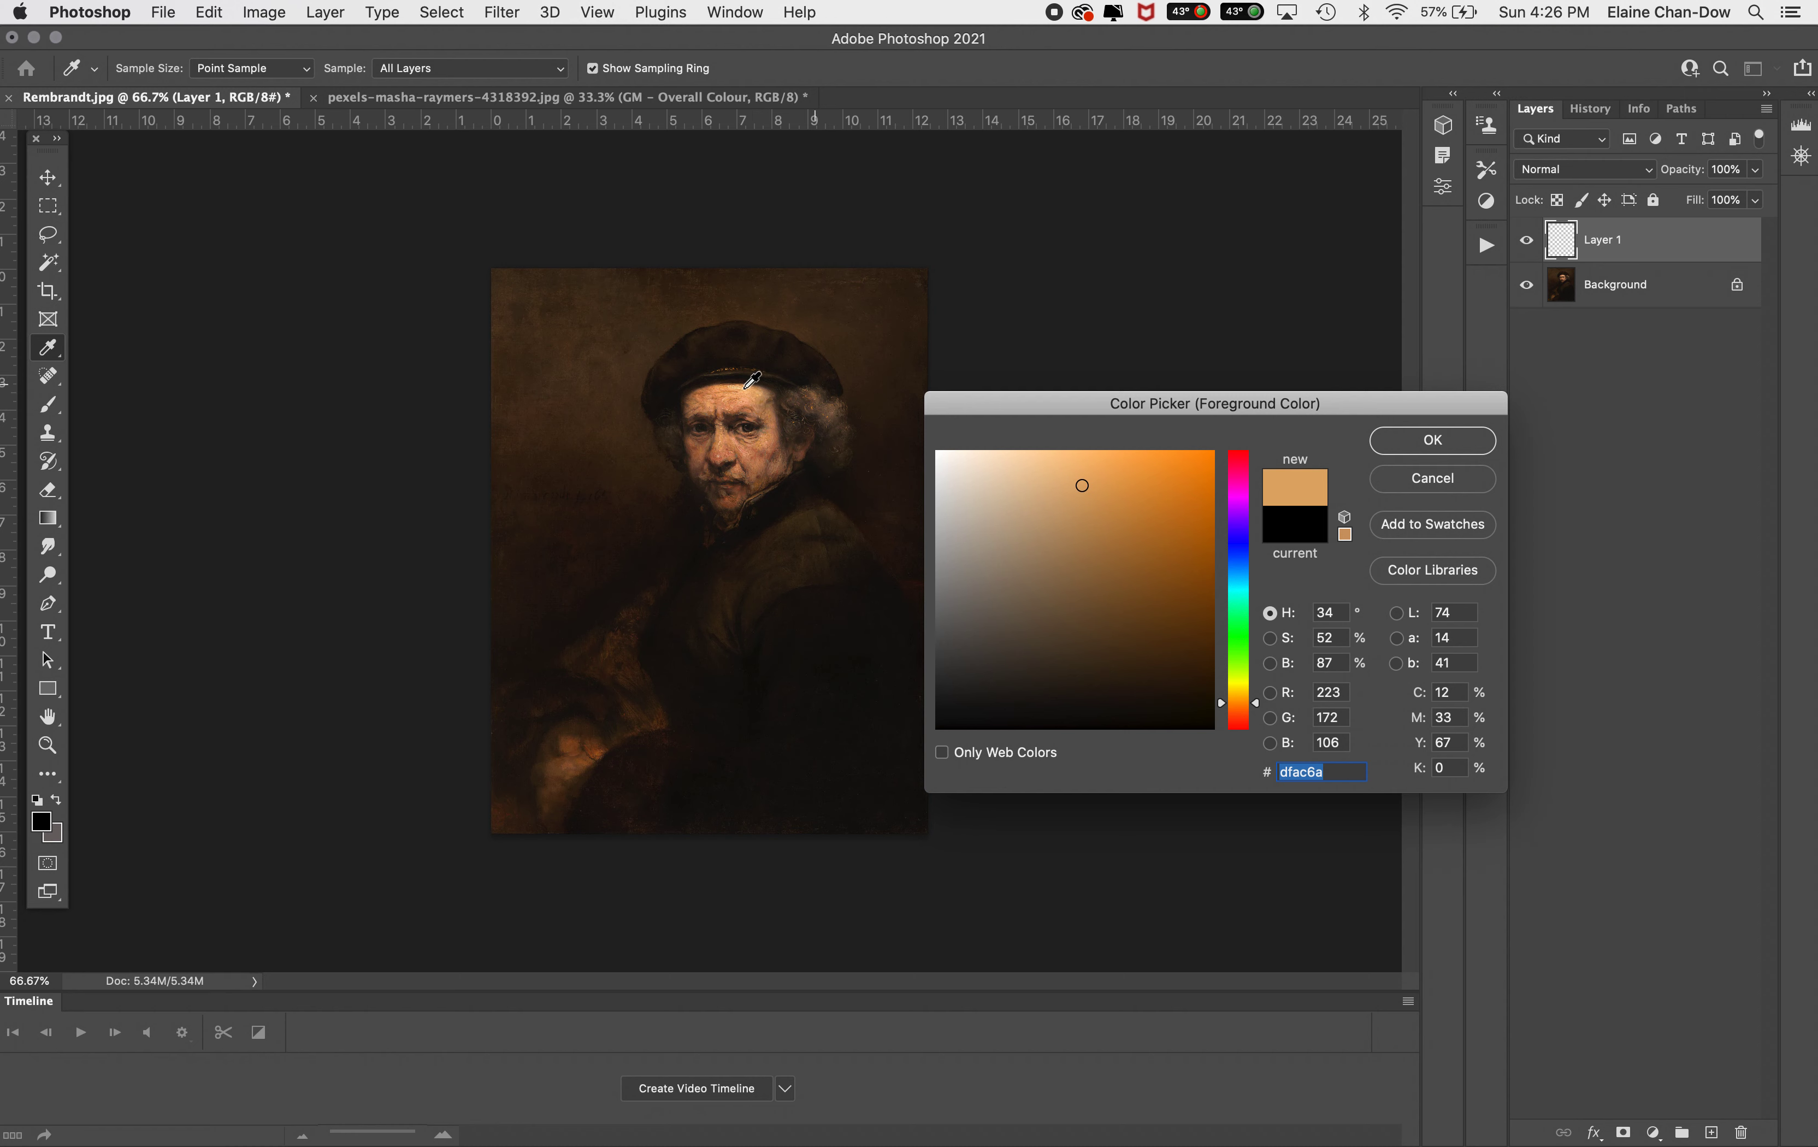
pyautogui.click(751, 396)
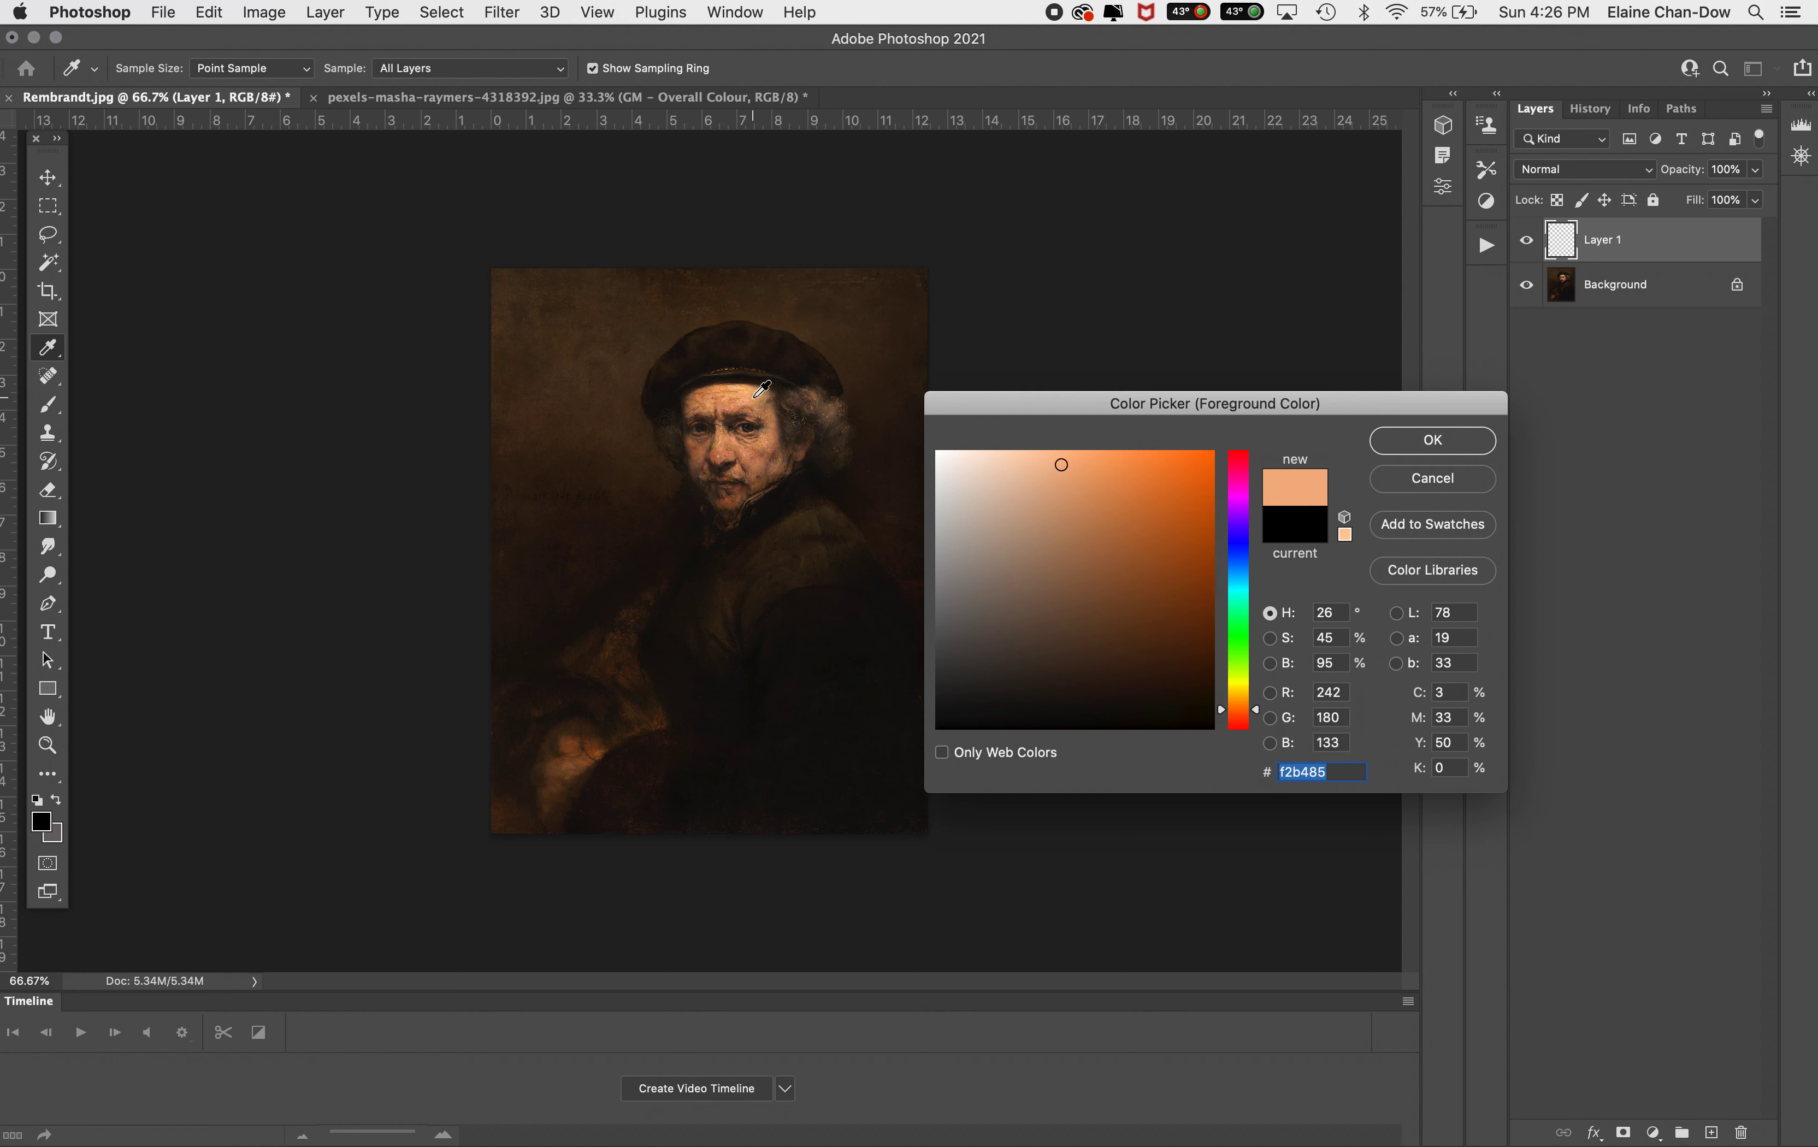
pyautogui.click(751, 396)
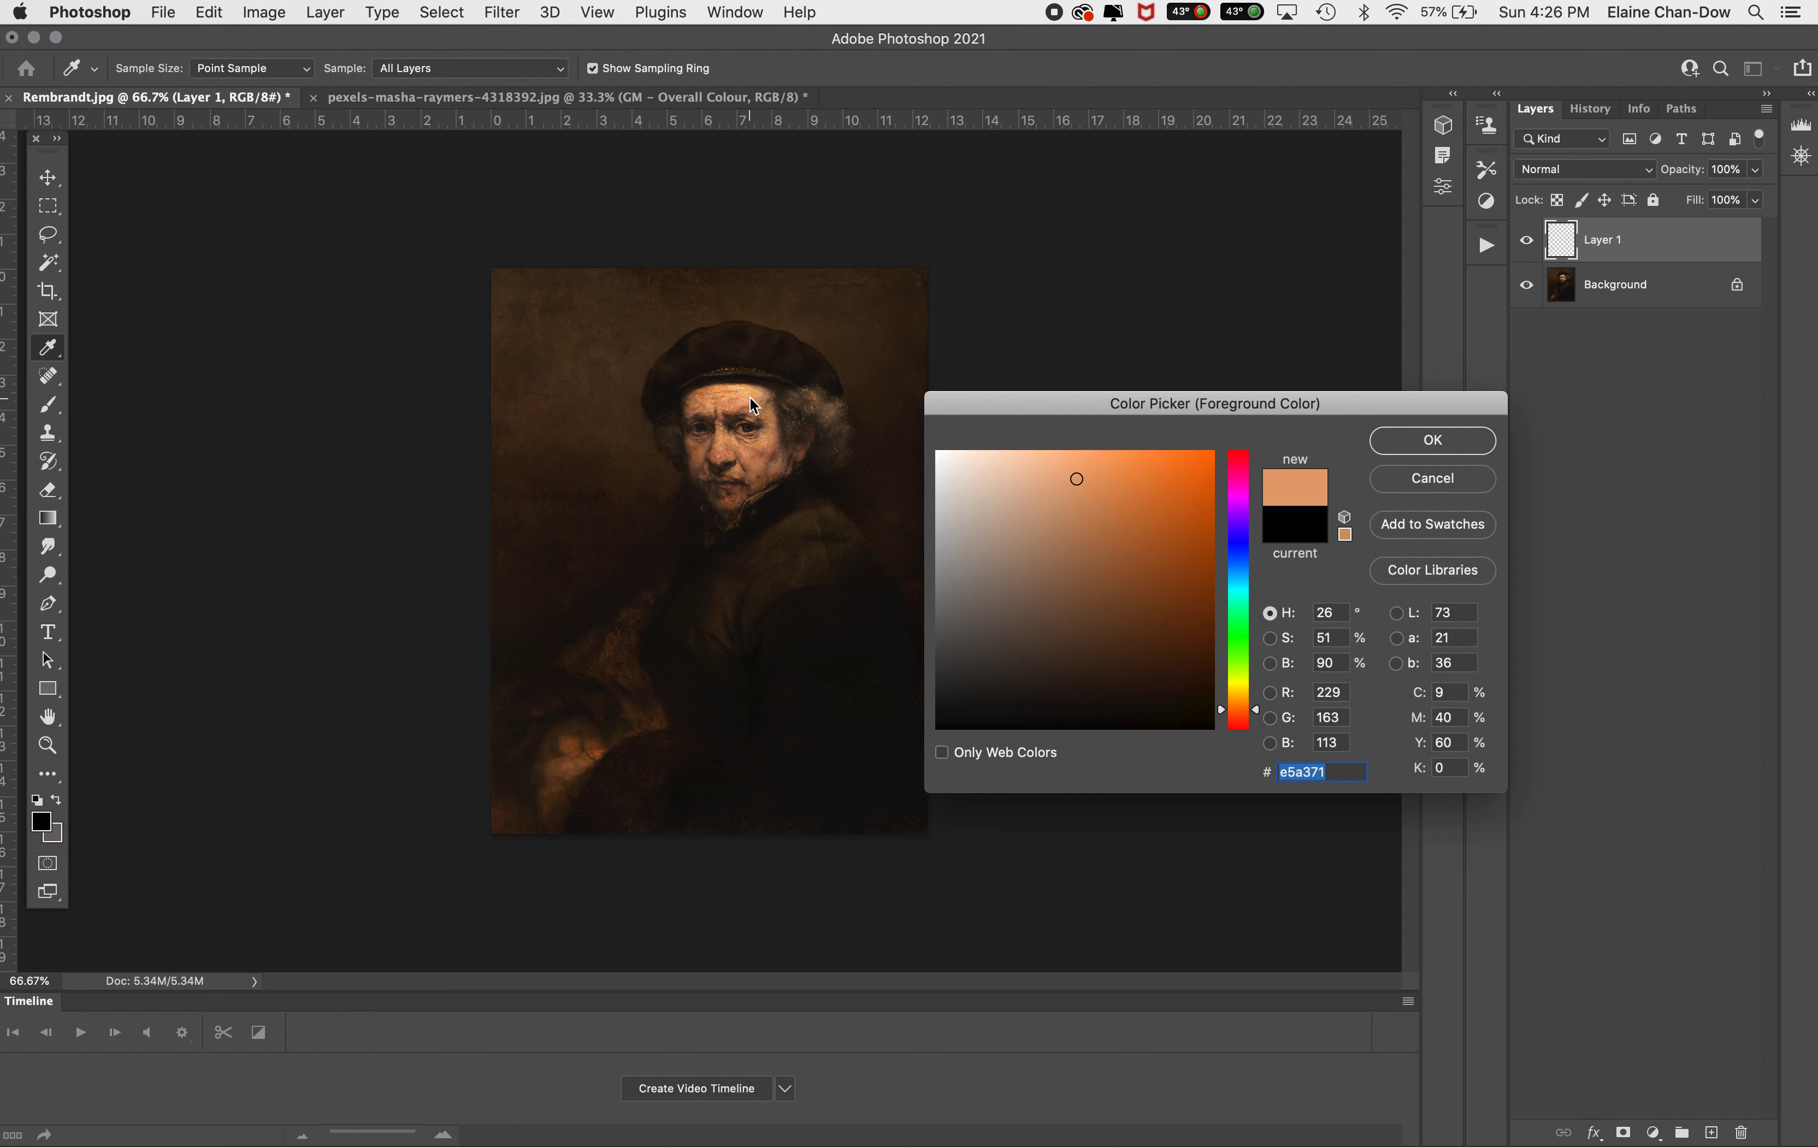
pyautogui.click(1426, 454)
pyautogui.press('b')
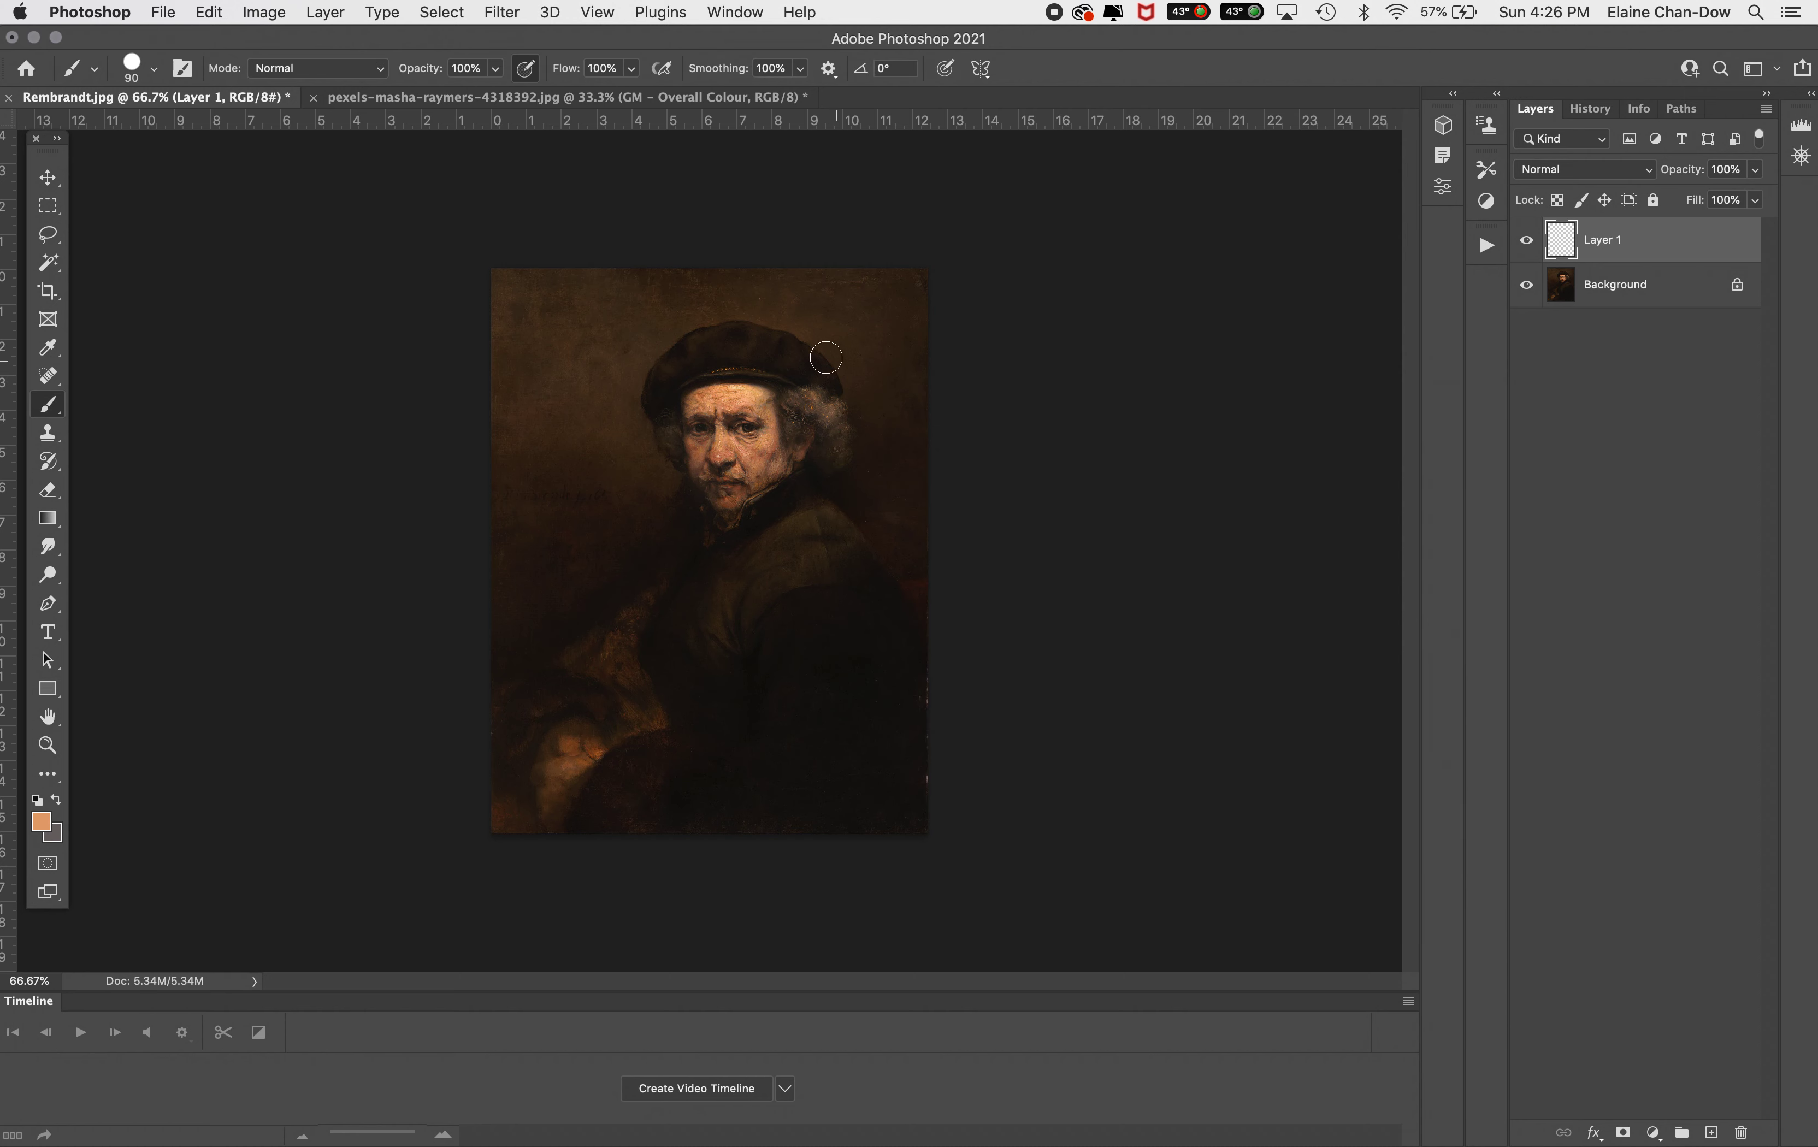
pyautogui.moveTo(813, 352); pyautogui.dragTo(952, 358)
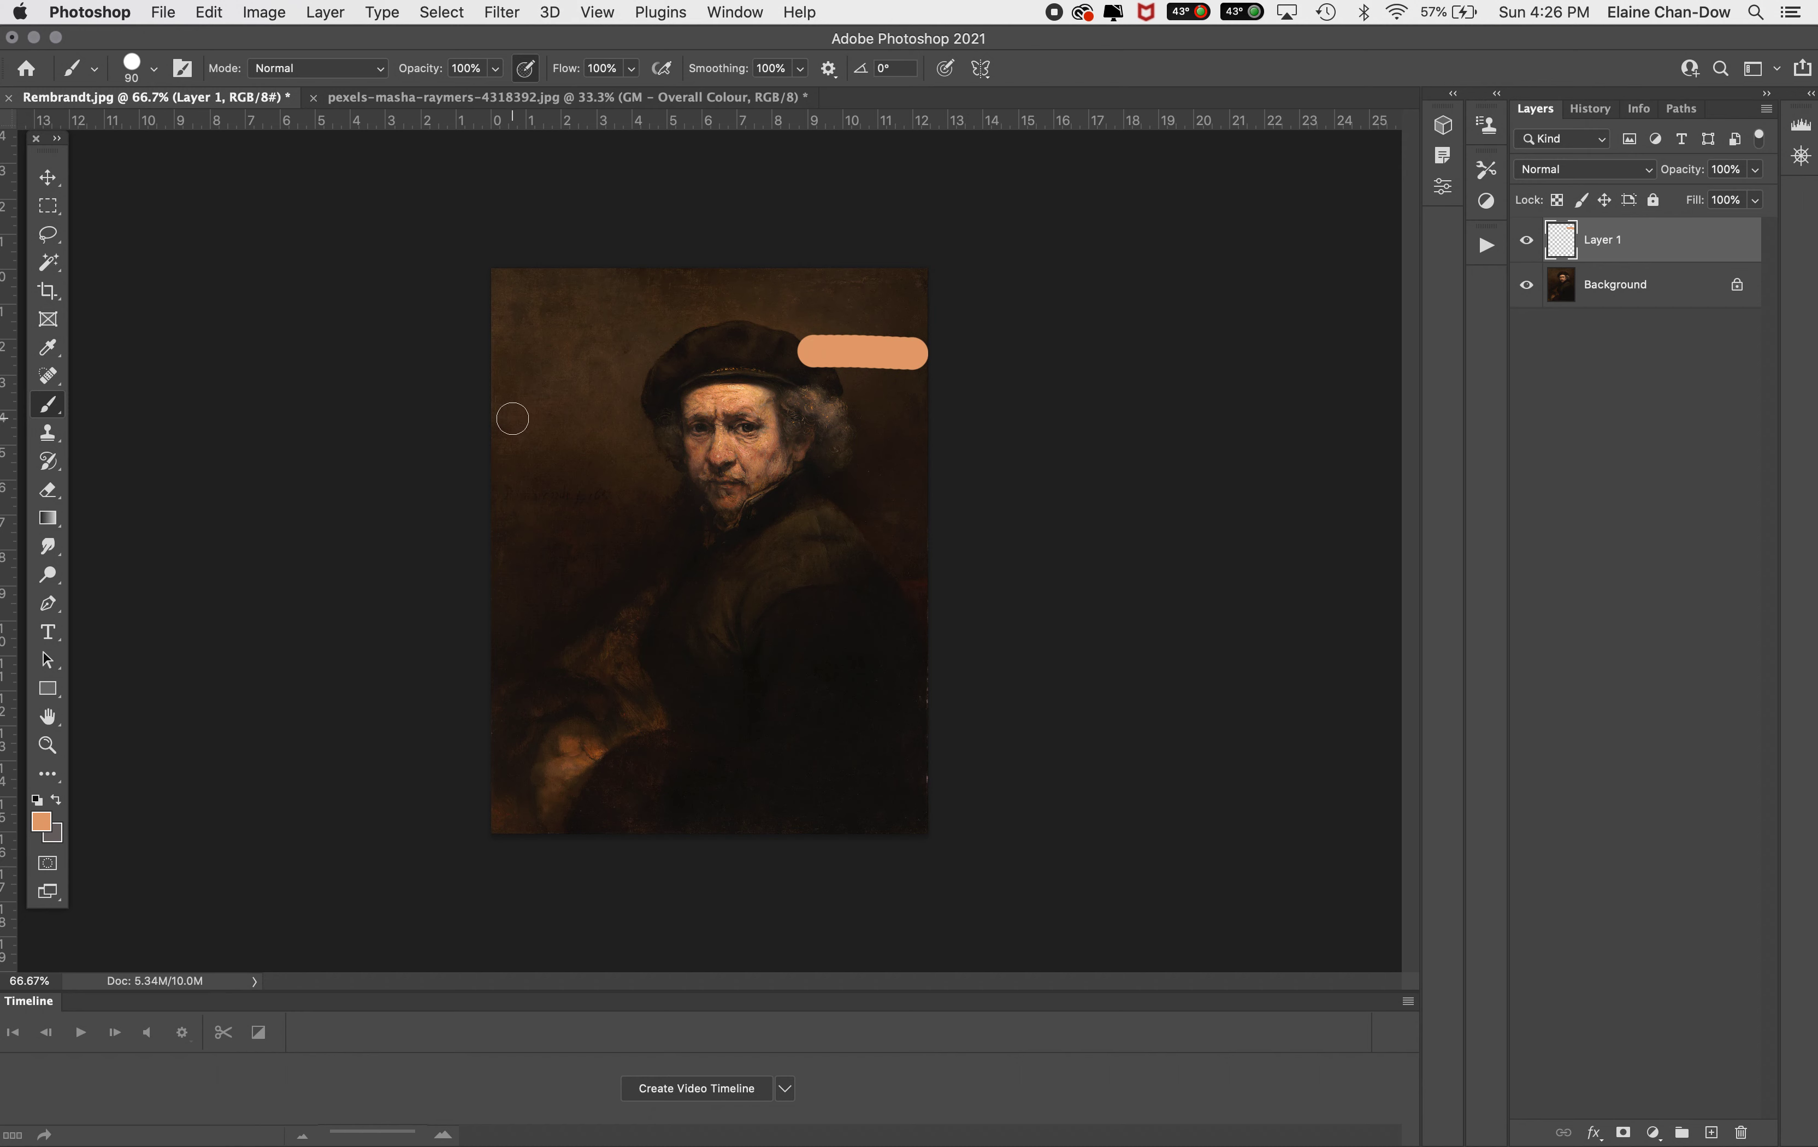
# Sample the dark coat colour 120f08 near the bottom and paint a second swatch stroke below the first
pyautogui.click(41, 822)
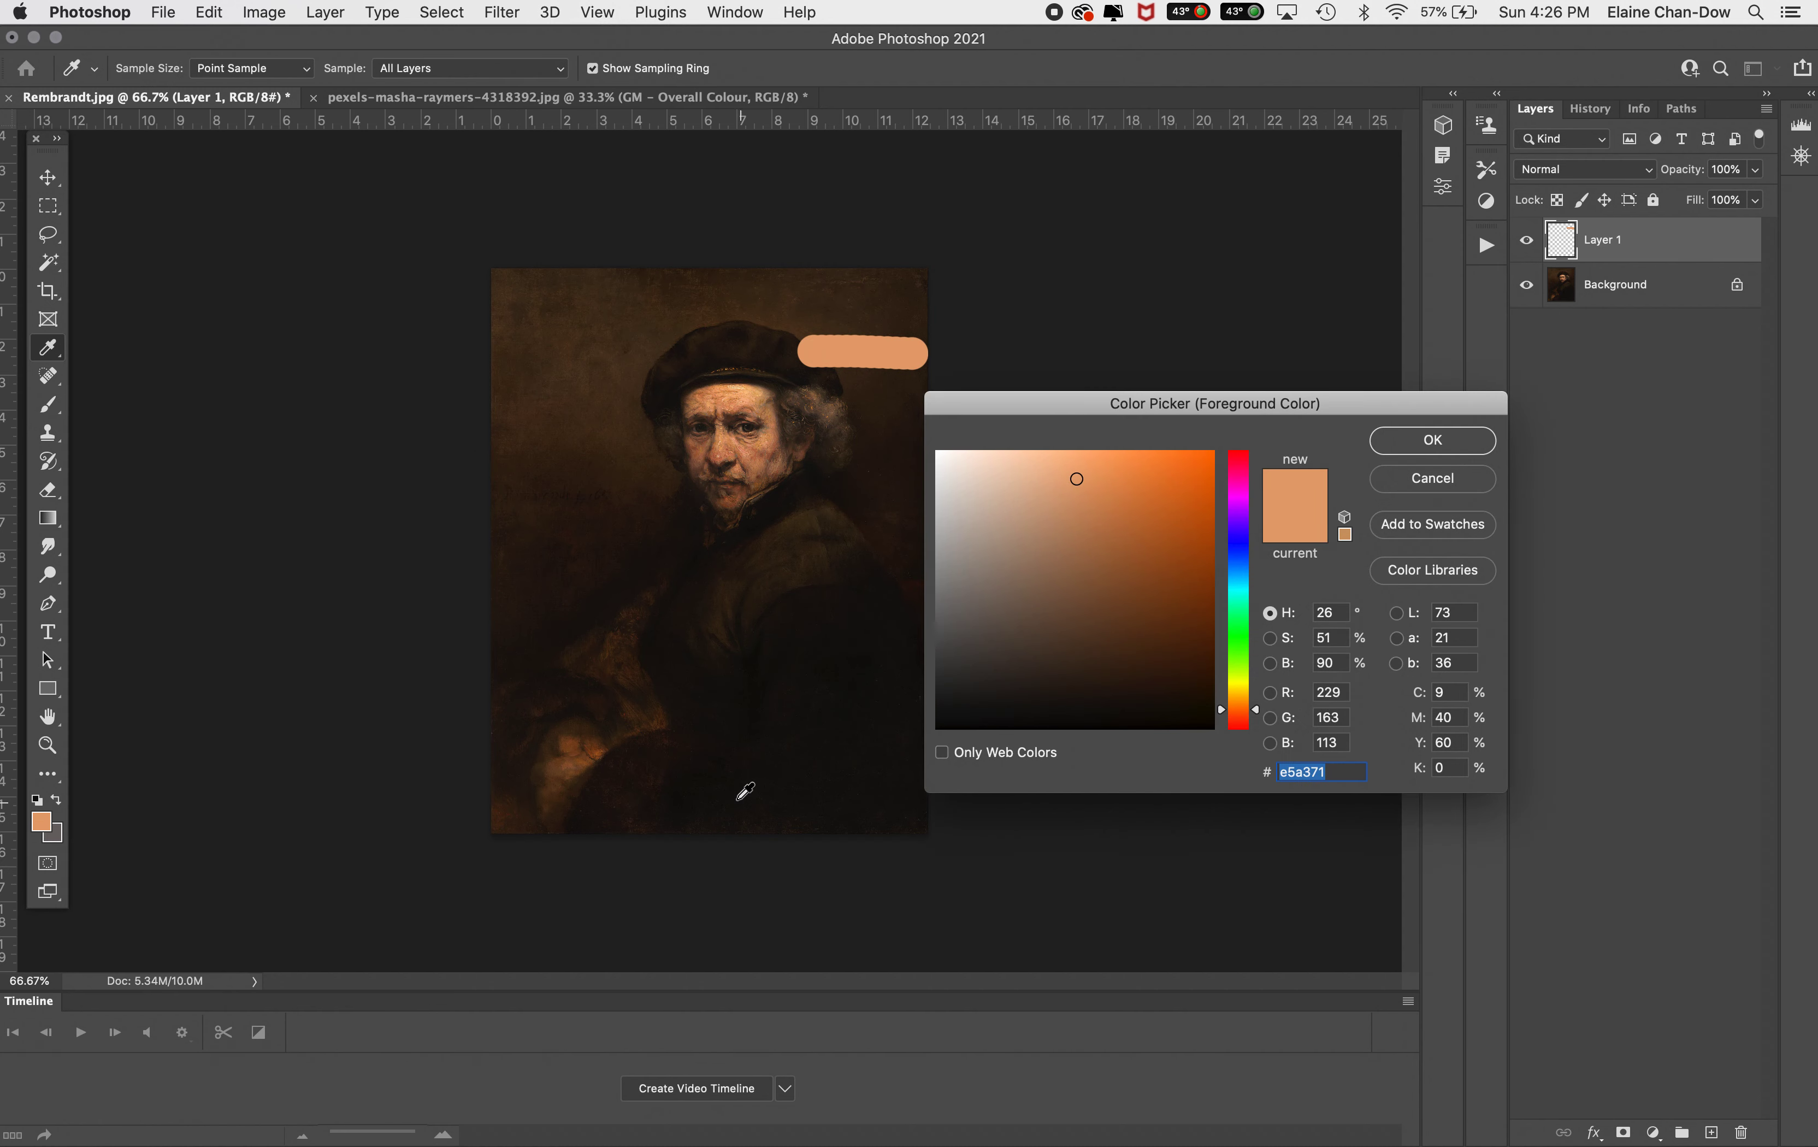
pyautogui.click(685, 786)
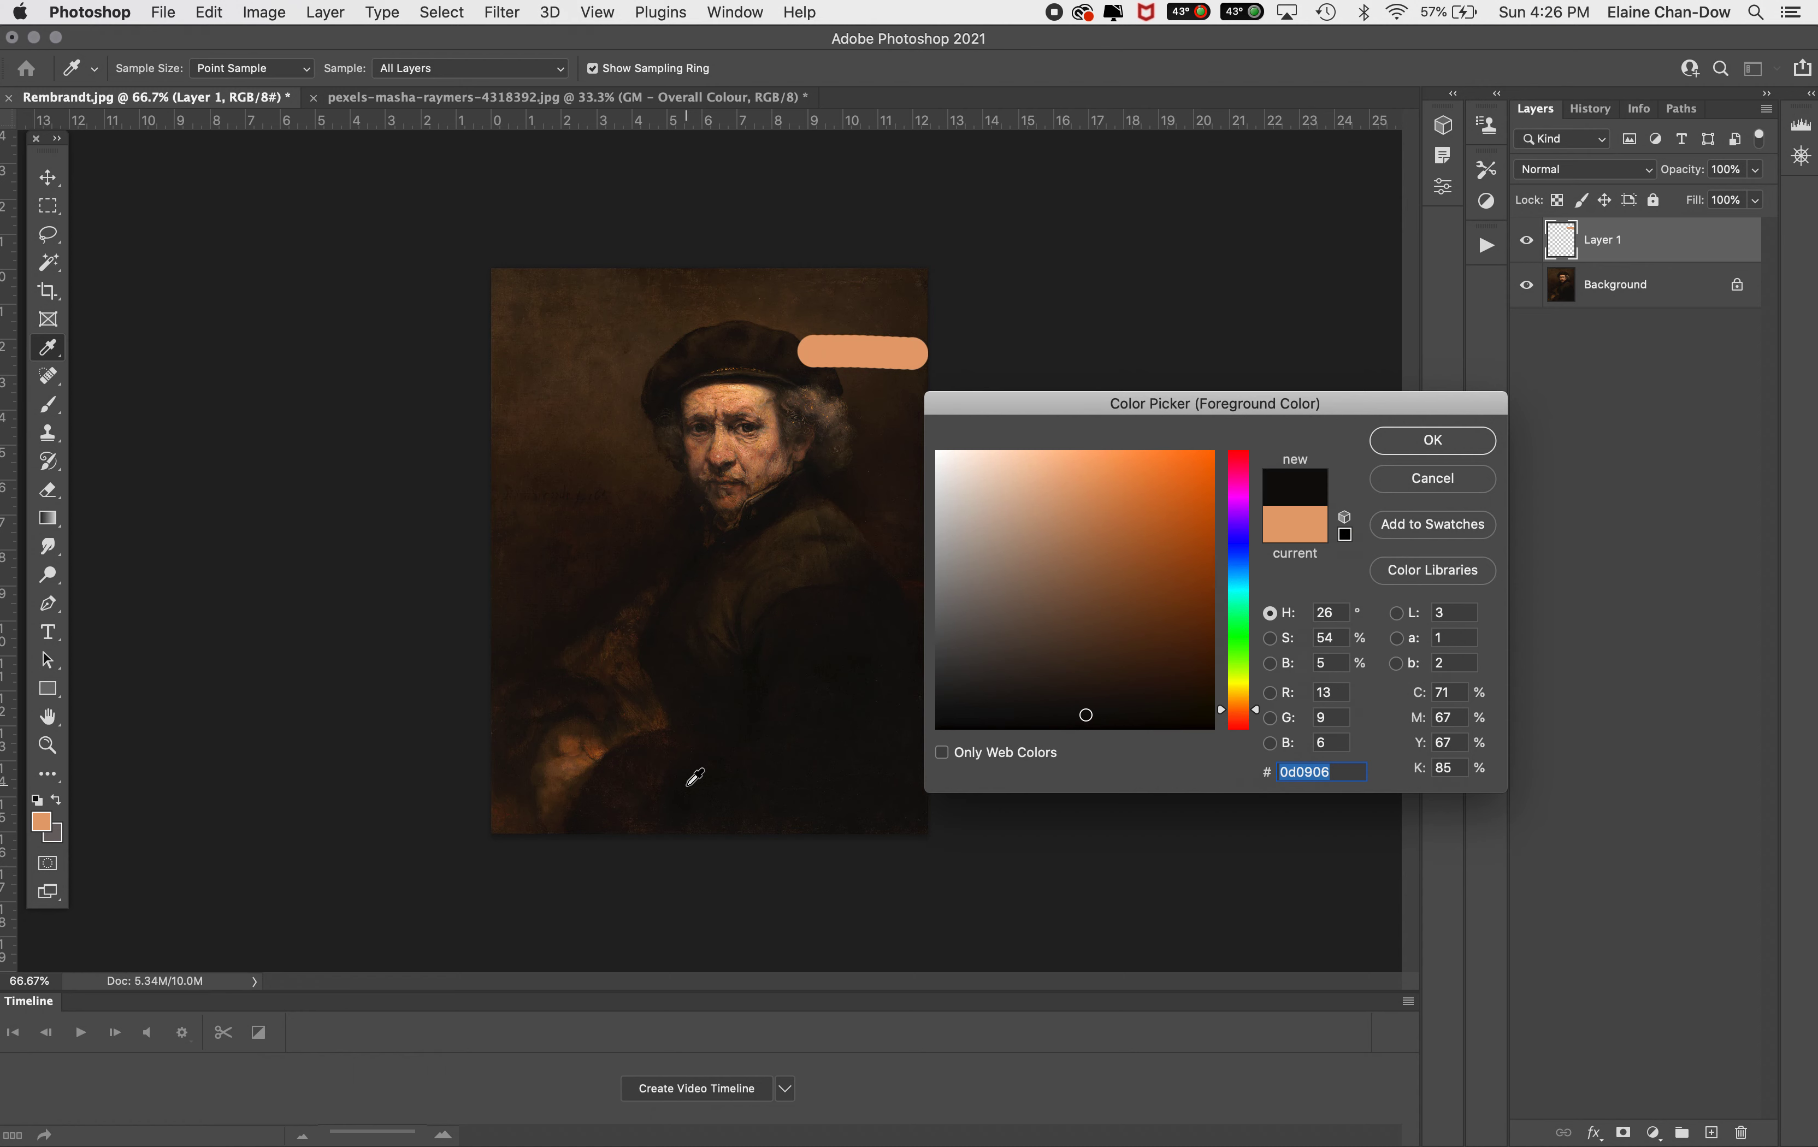
pyautogui.click(735, 790)
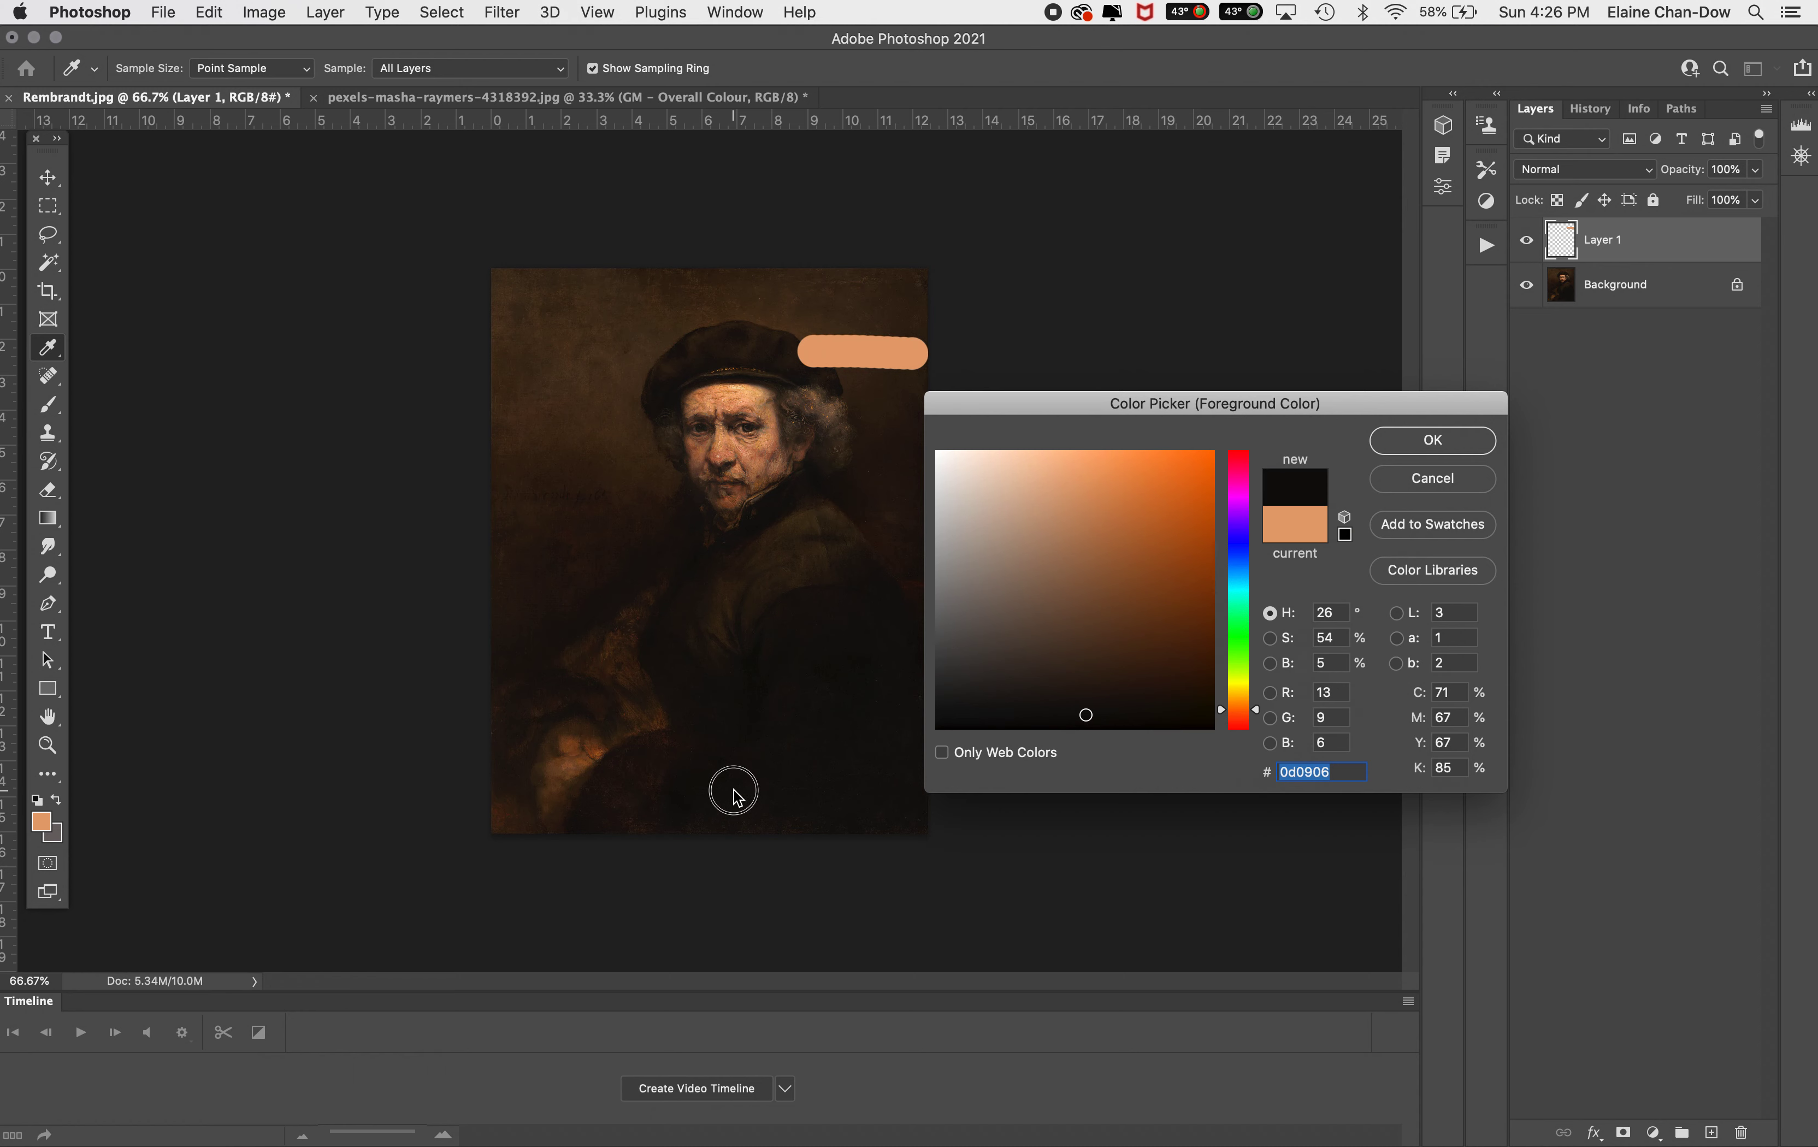
pyautogui.click(1433, 441)
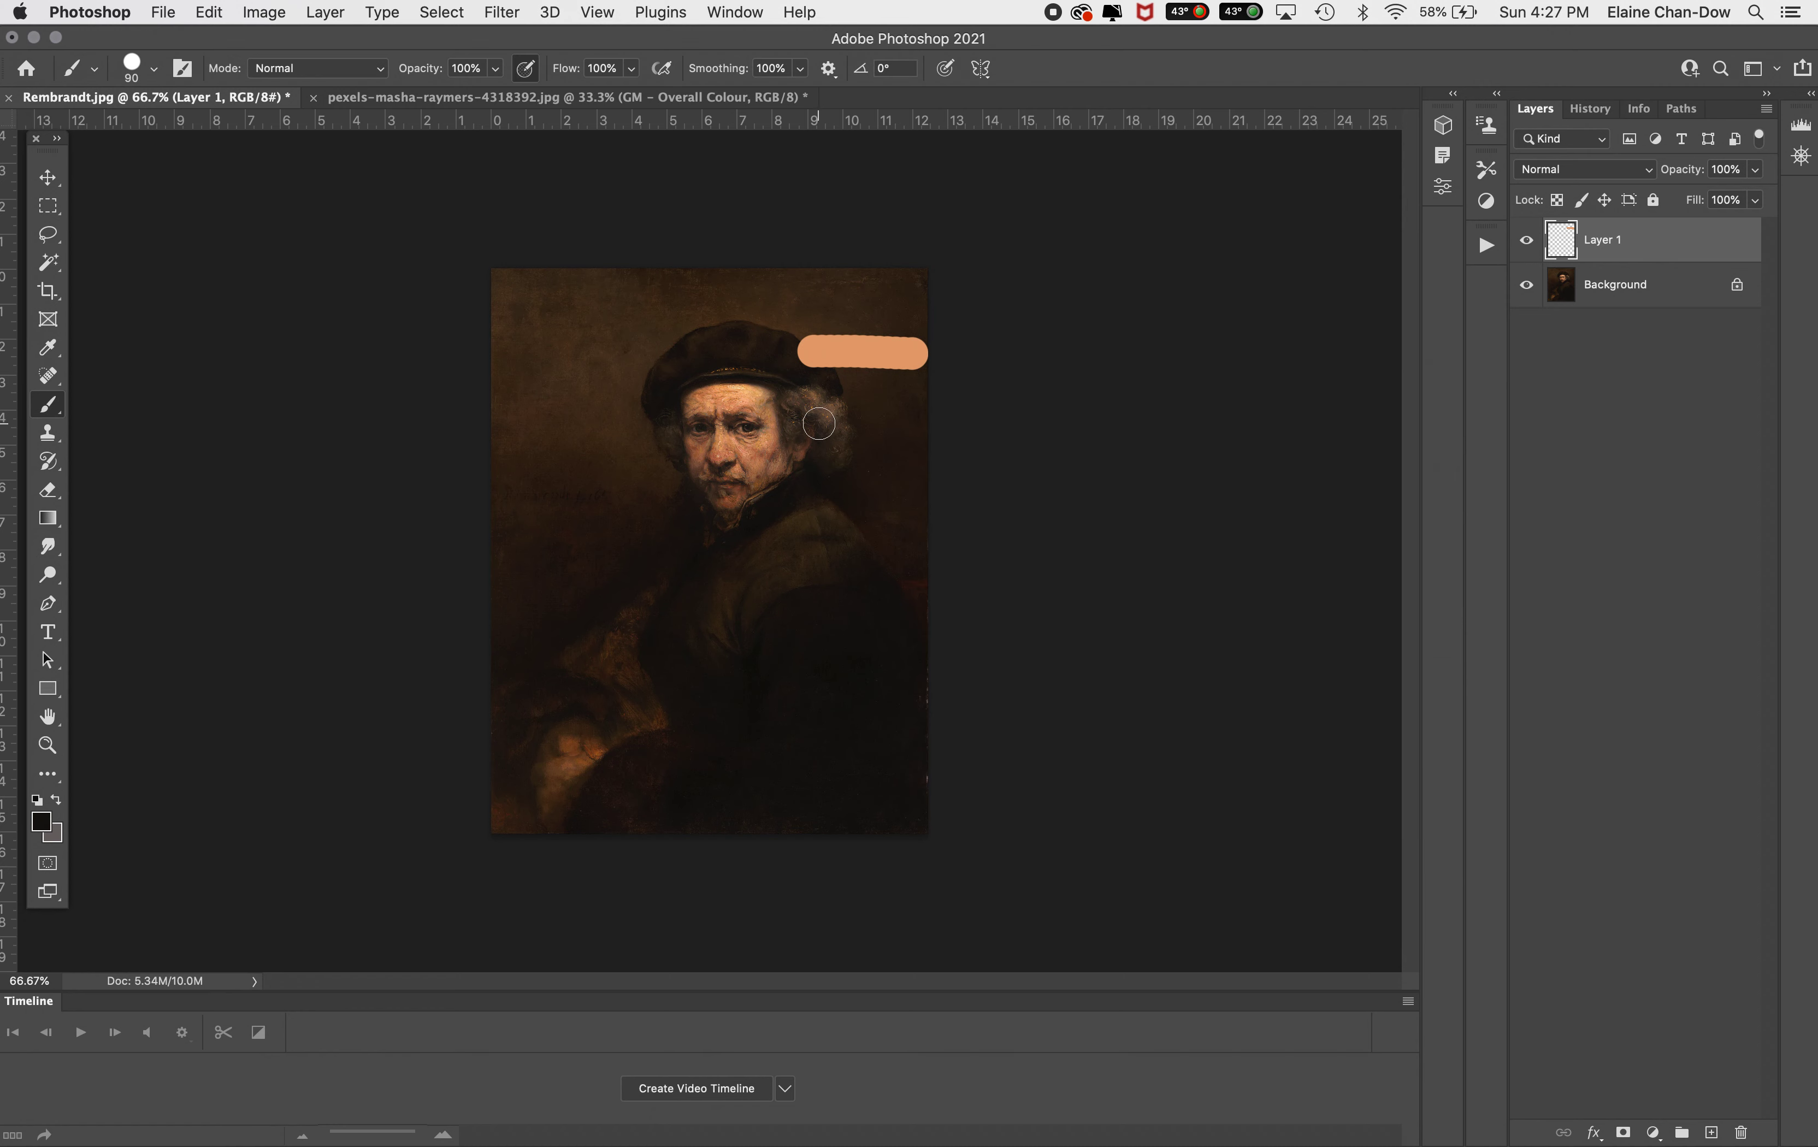
pyautogui.moveTo(810, 423)
pyautogui.mouseDown()
pyautogui.moveTo(950, 424)
pyautogui.moveTo(820, 425)
pyautogui.moveTo(917, 426)
pyautogui.mouseUp()
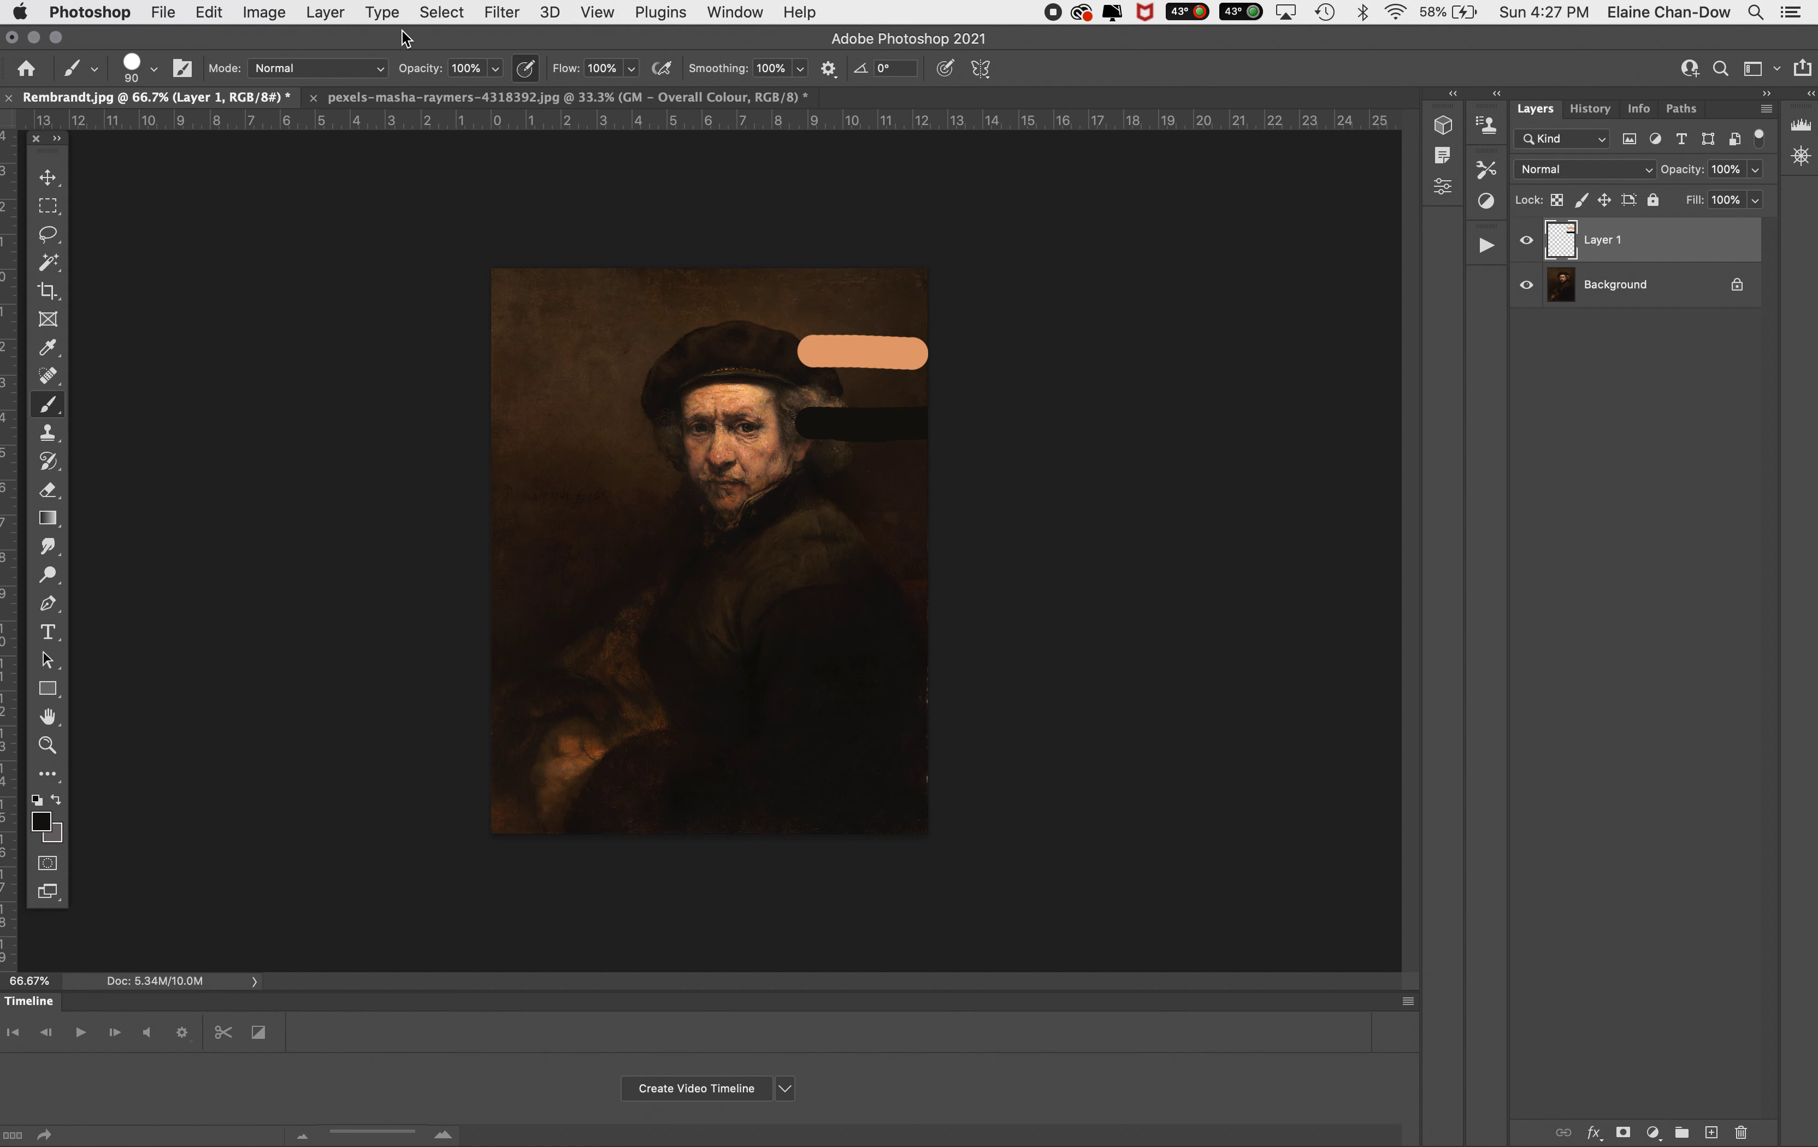
# Select the Background layer and make a Color Range selection of Midtones with Fuzziness 34
pyautogui.click(1685, 292)
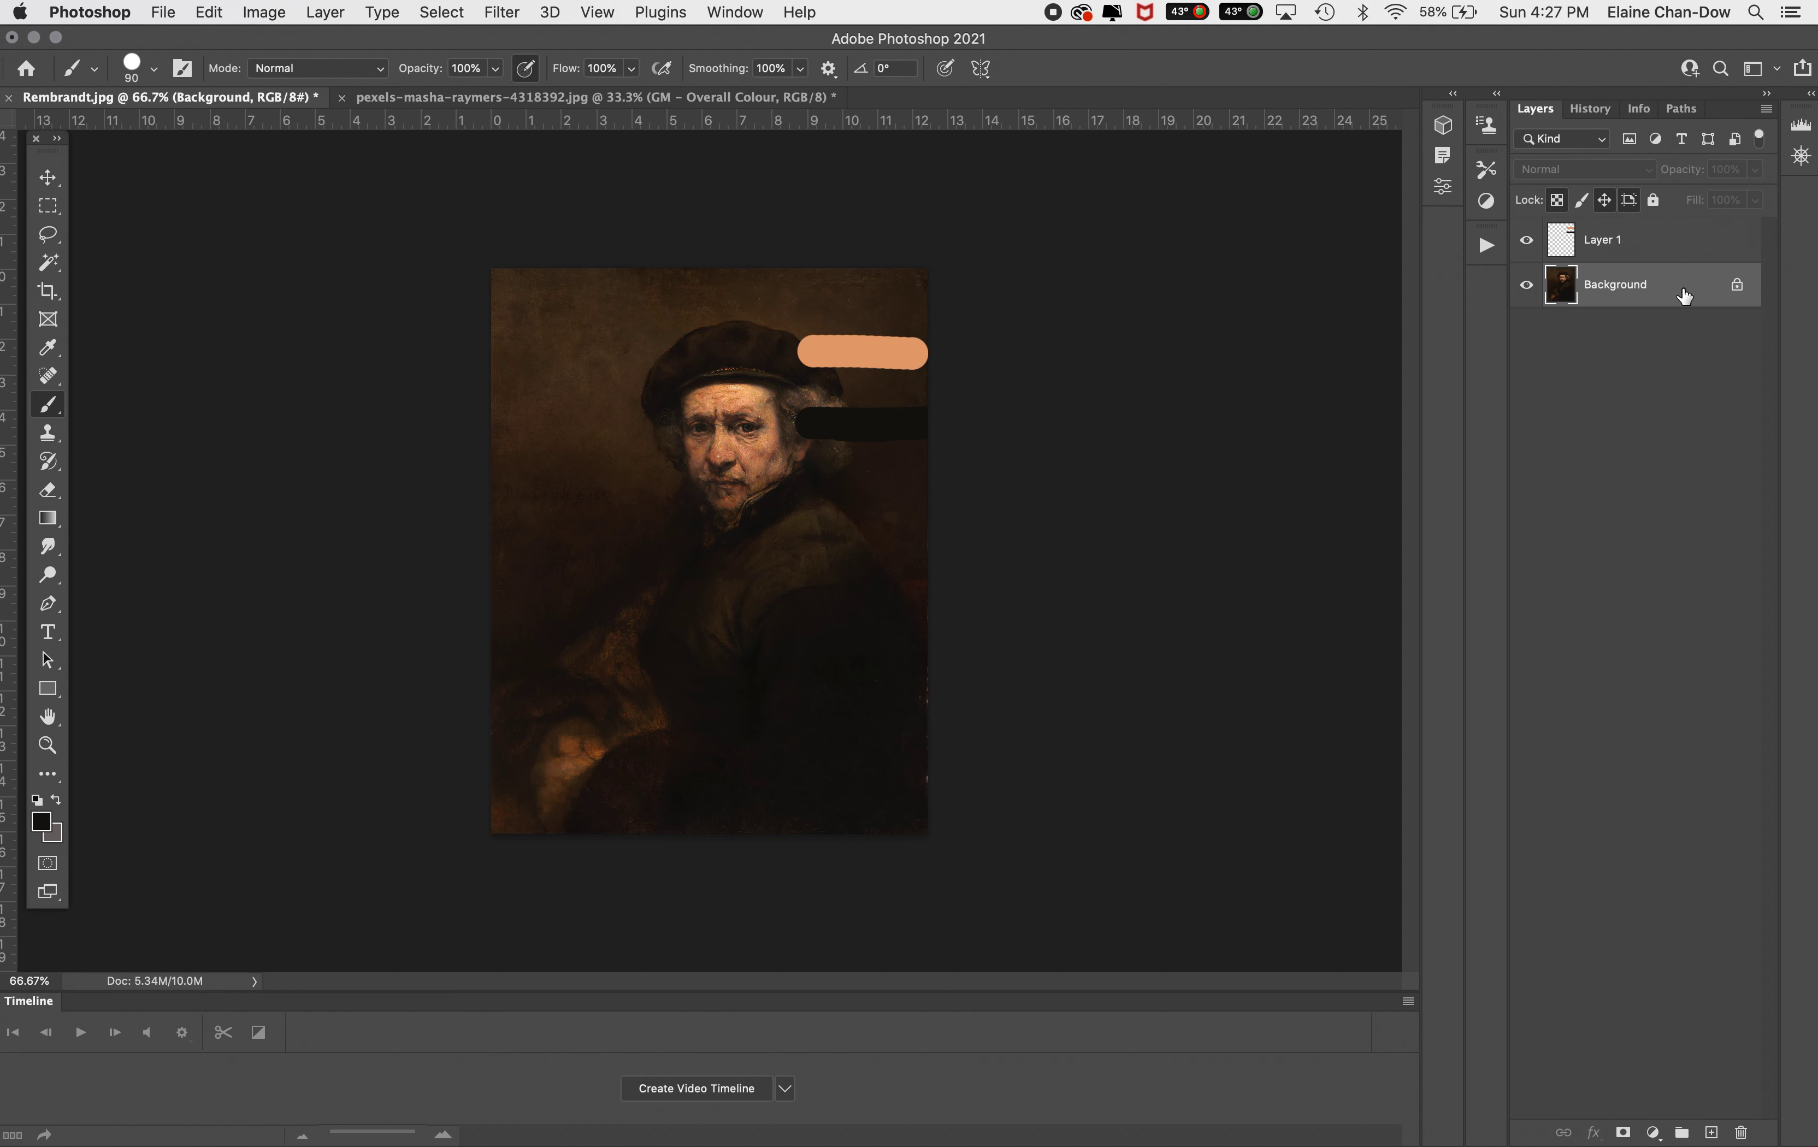
pyautogui.click(443, 12)
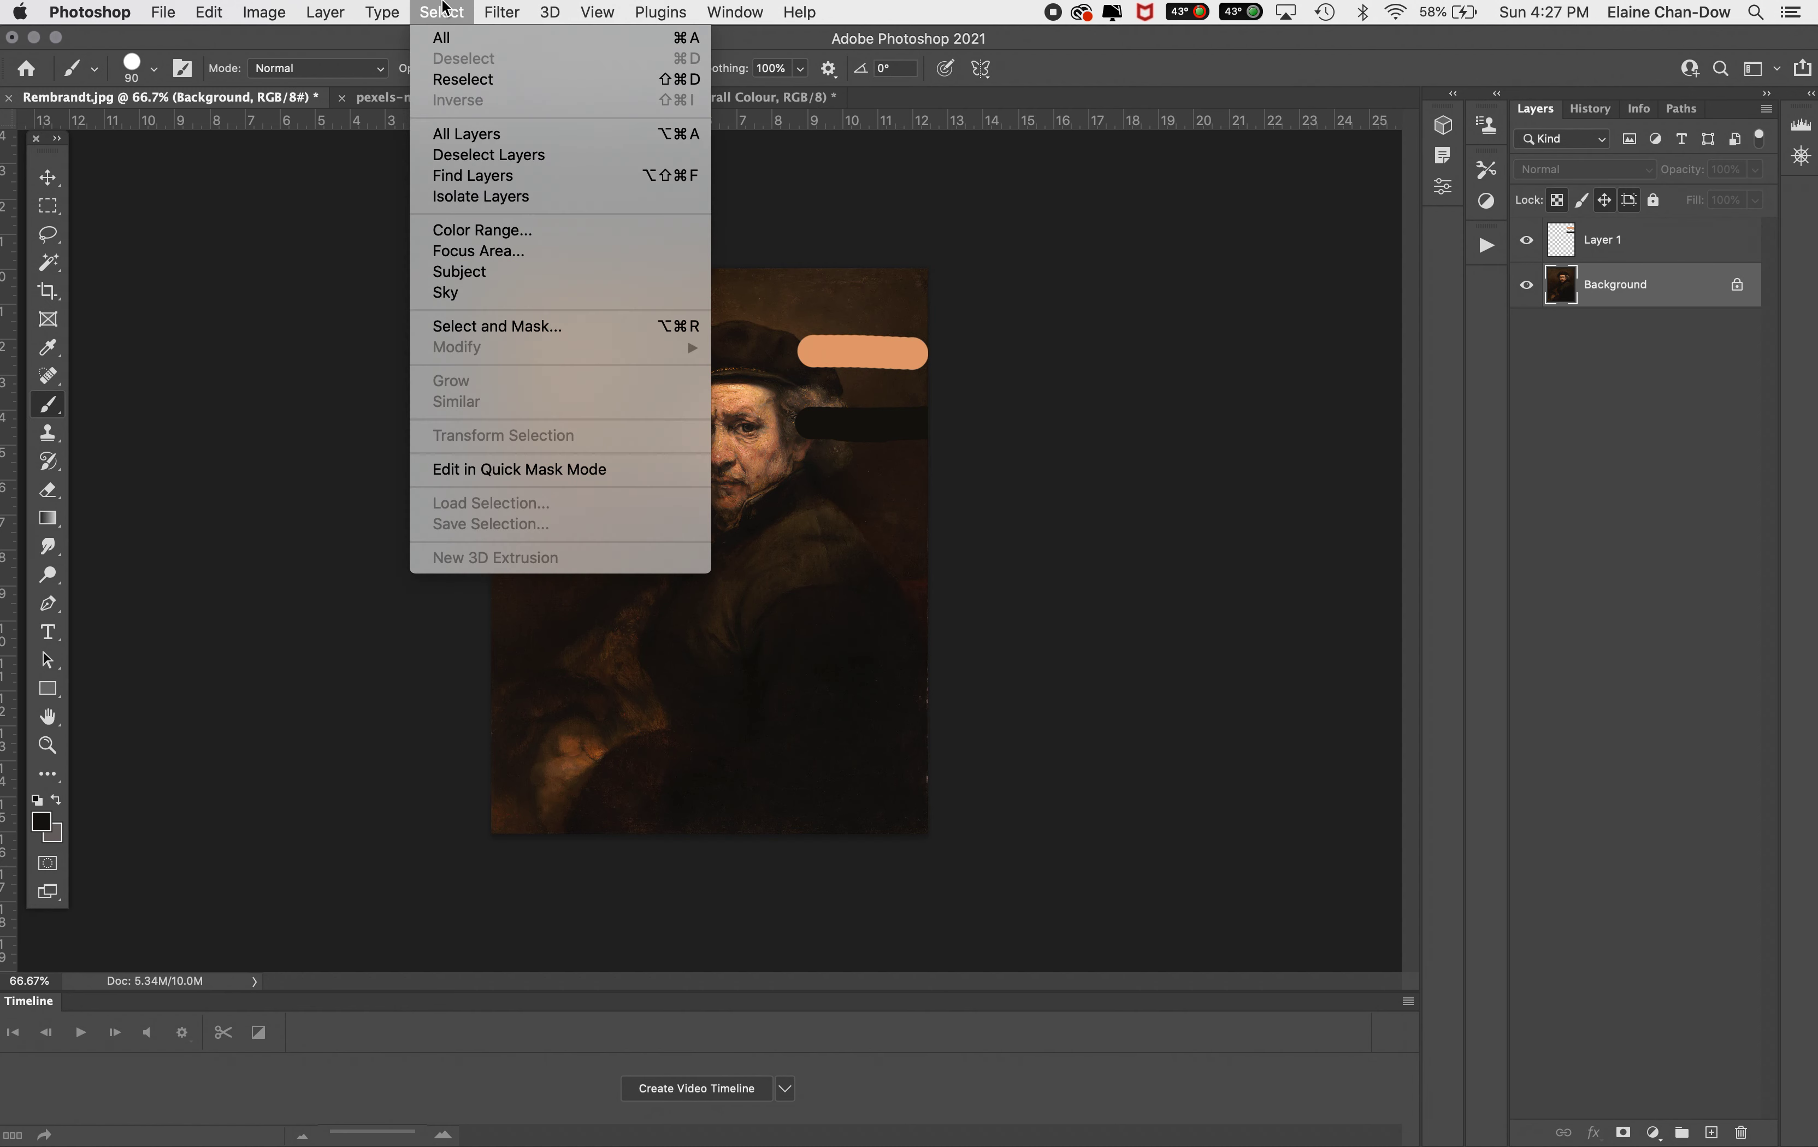
pyautogui.click(480, 231)
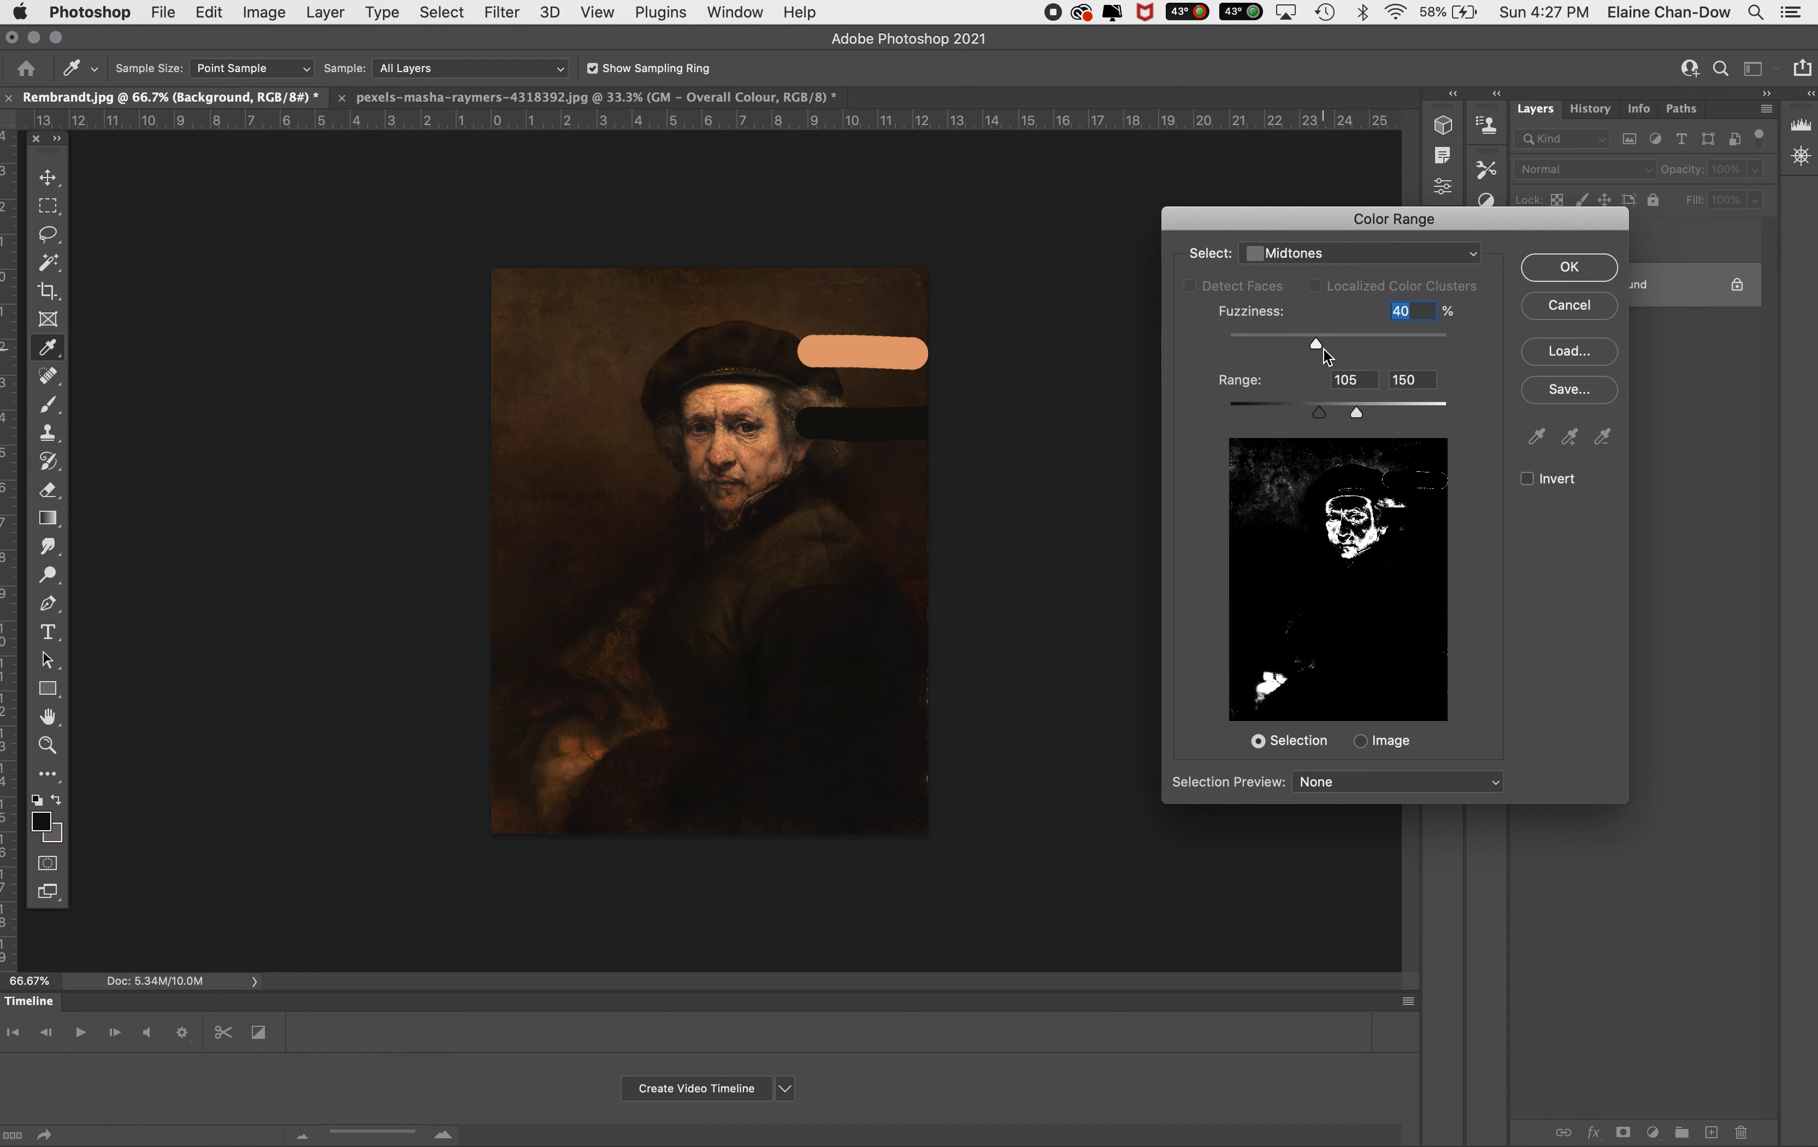
pyautogui.moveTo(1317, 343); pyautogui.dragTo(1304, 347)
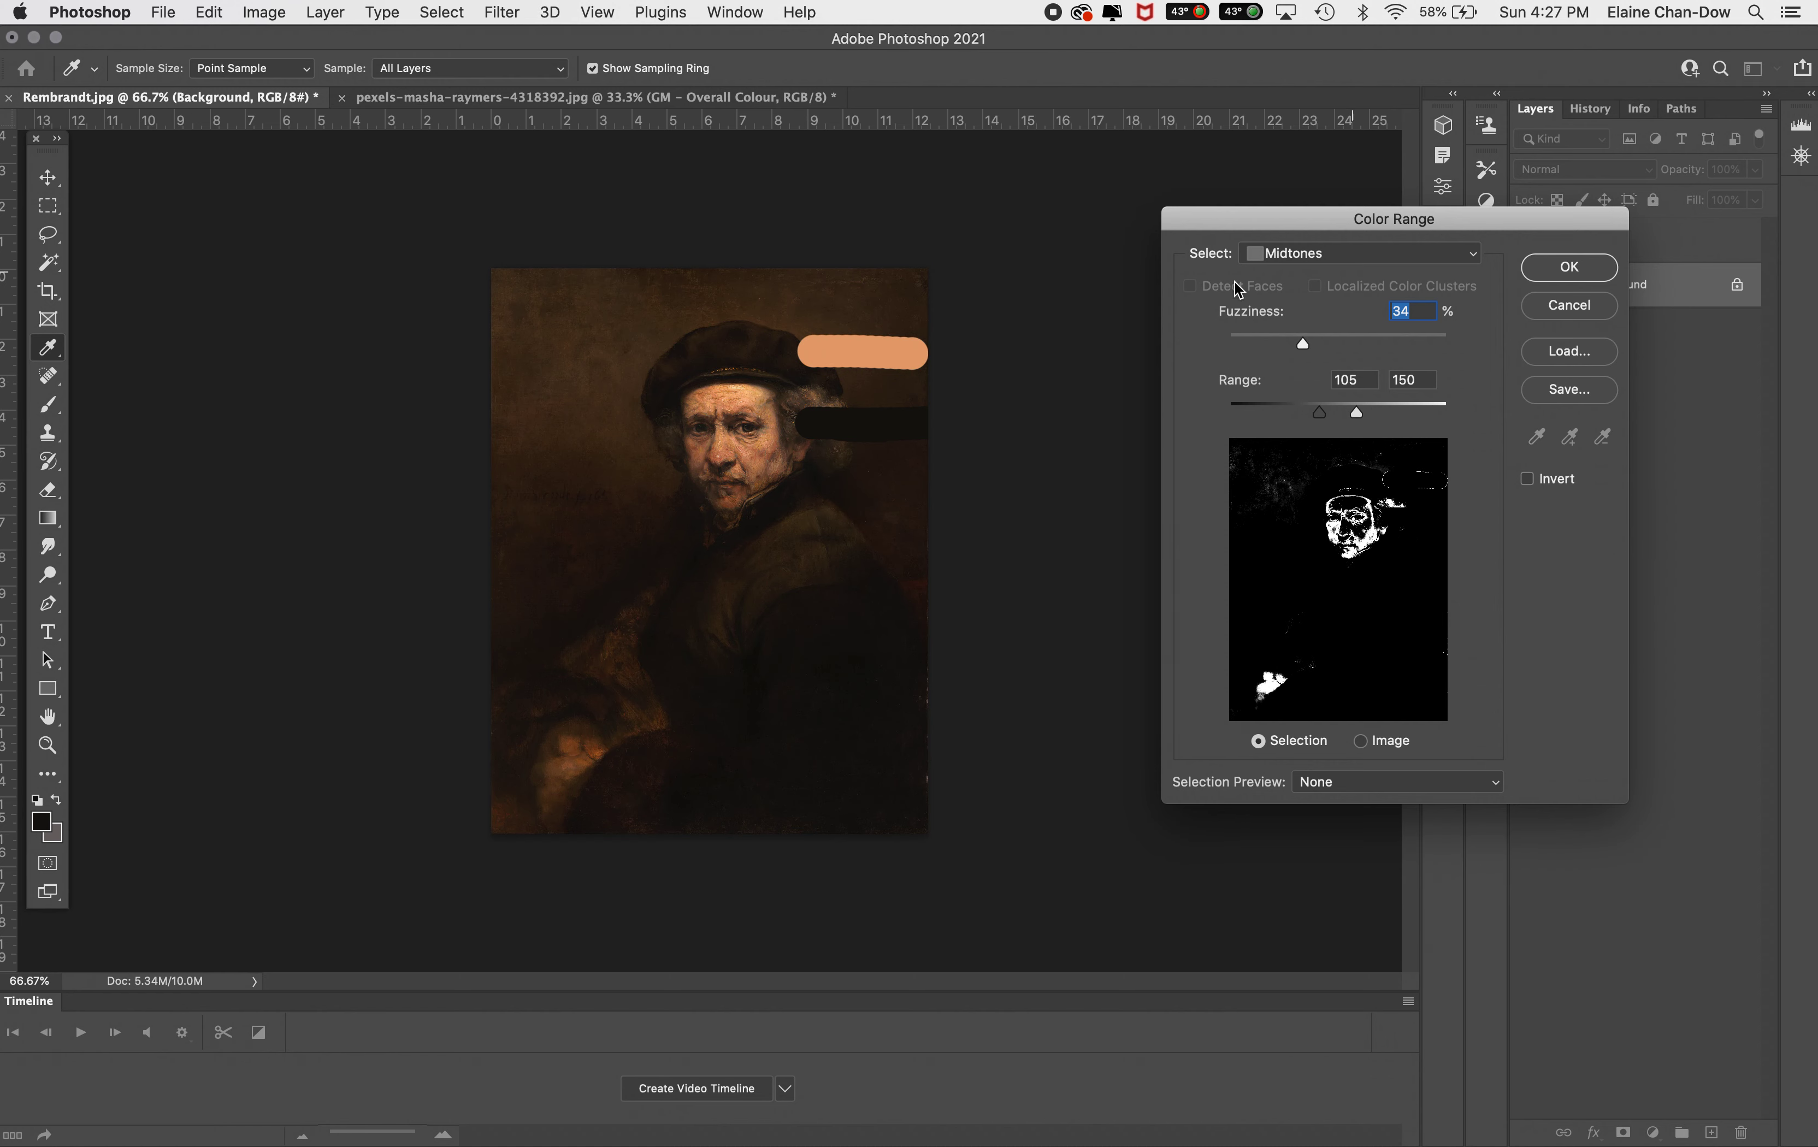
pyautogui.click(1563, 267)
# Apply the Blur filter to the midtone selection on the Background layer
pyautogui.press('b')
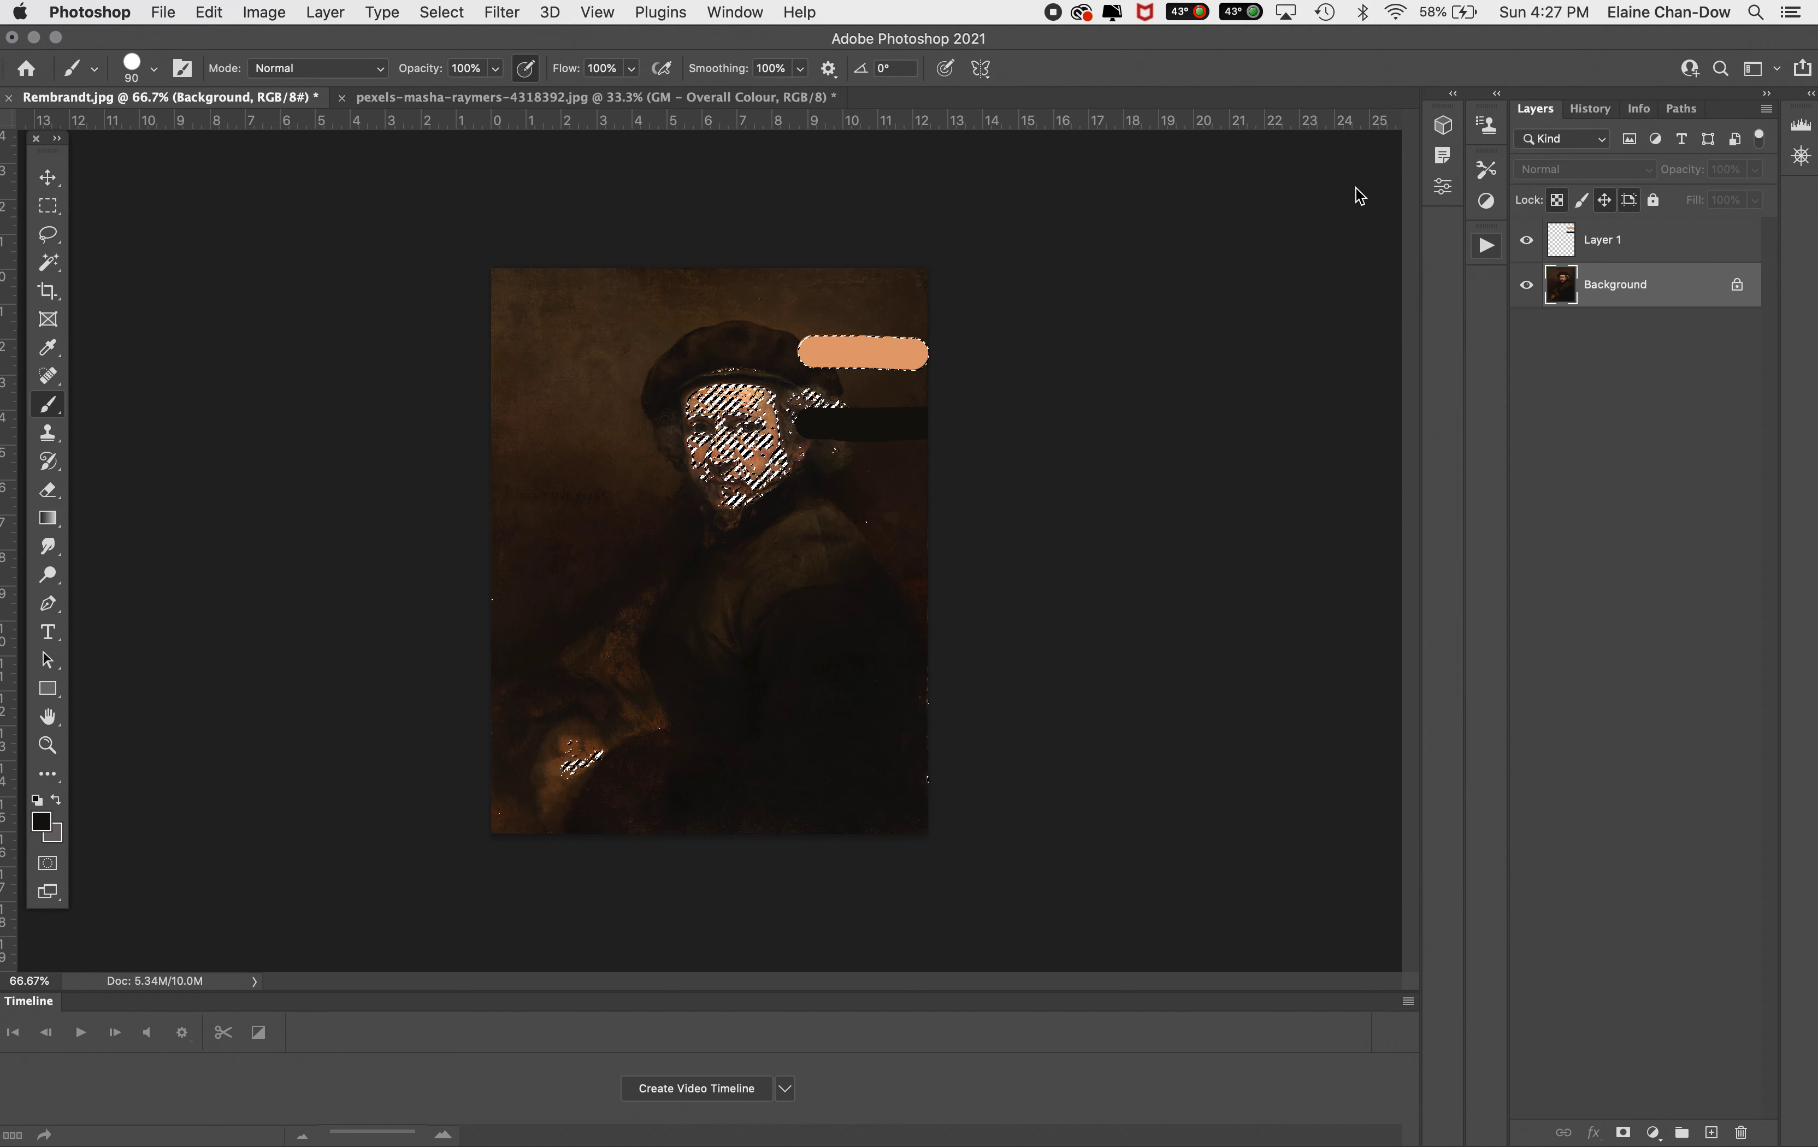
pyautogui.click(502, 10)
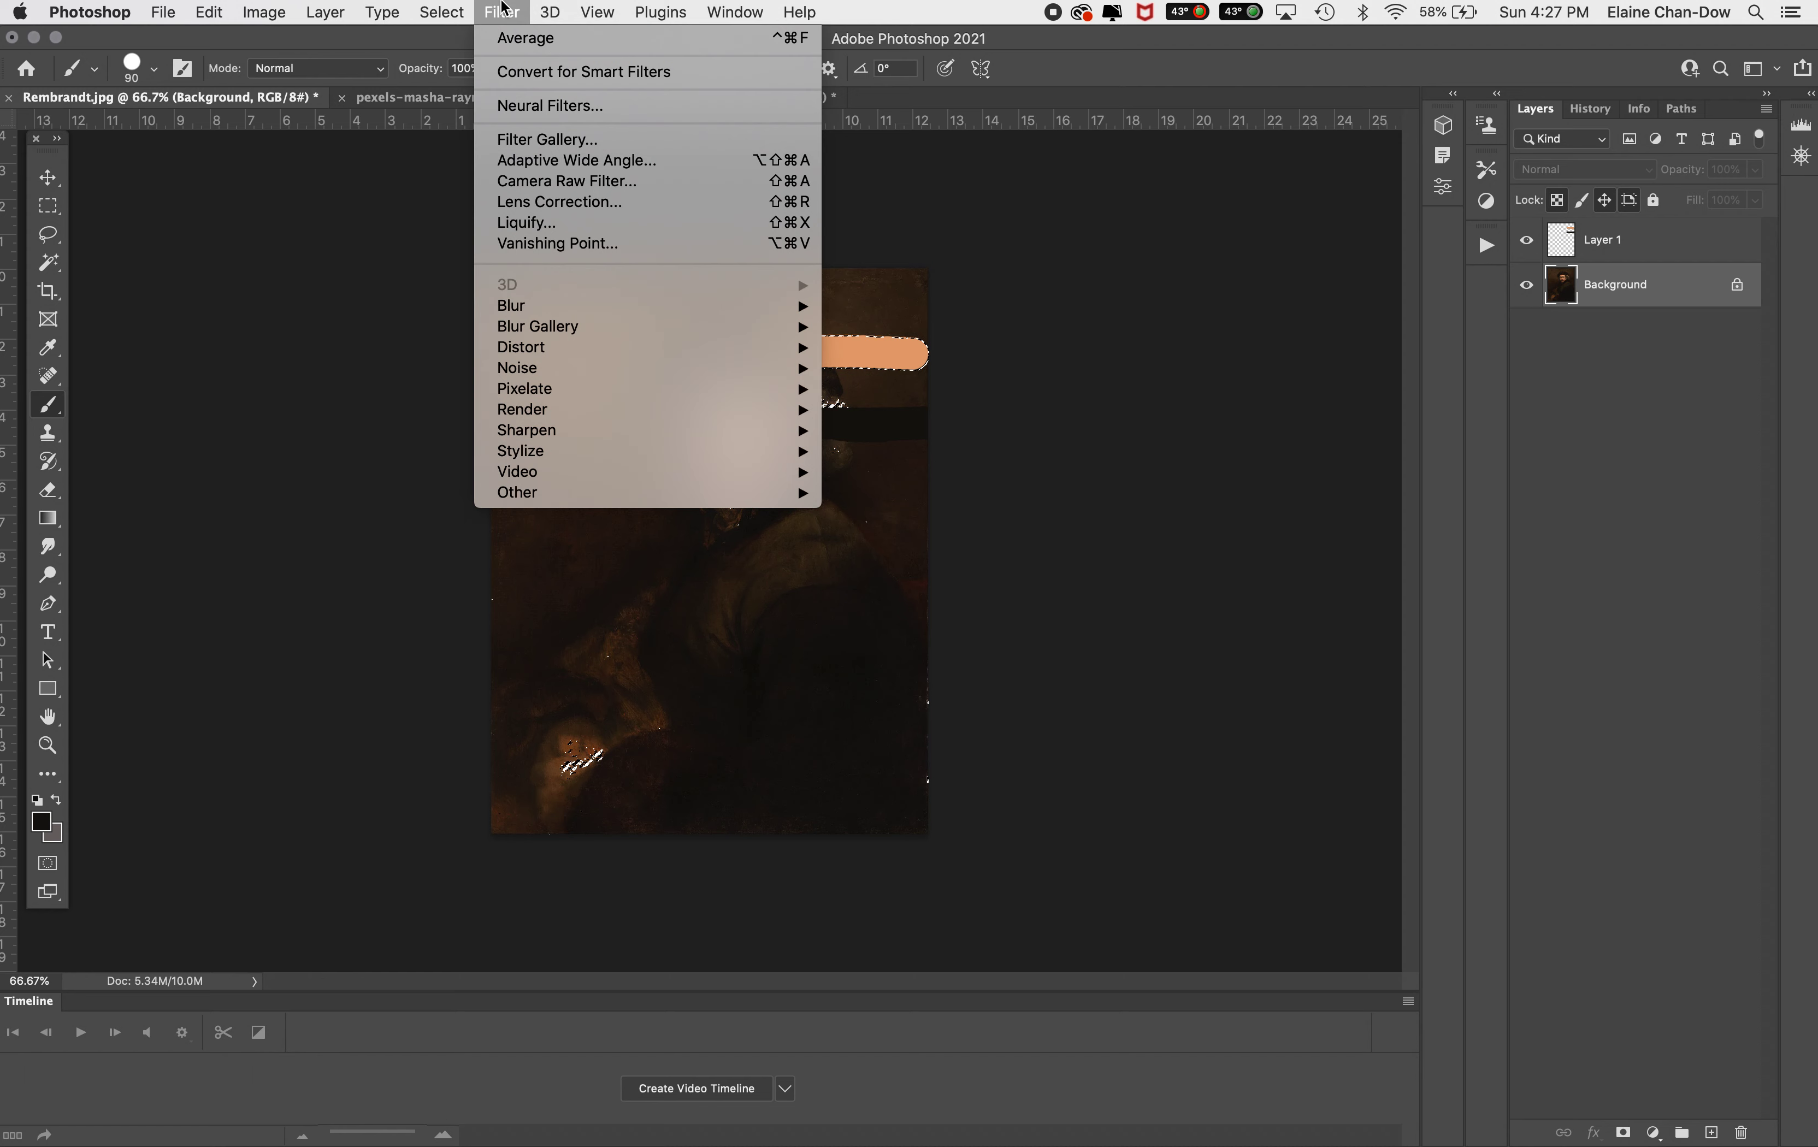
pyautogui.moveTo(657, 307)
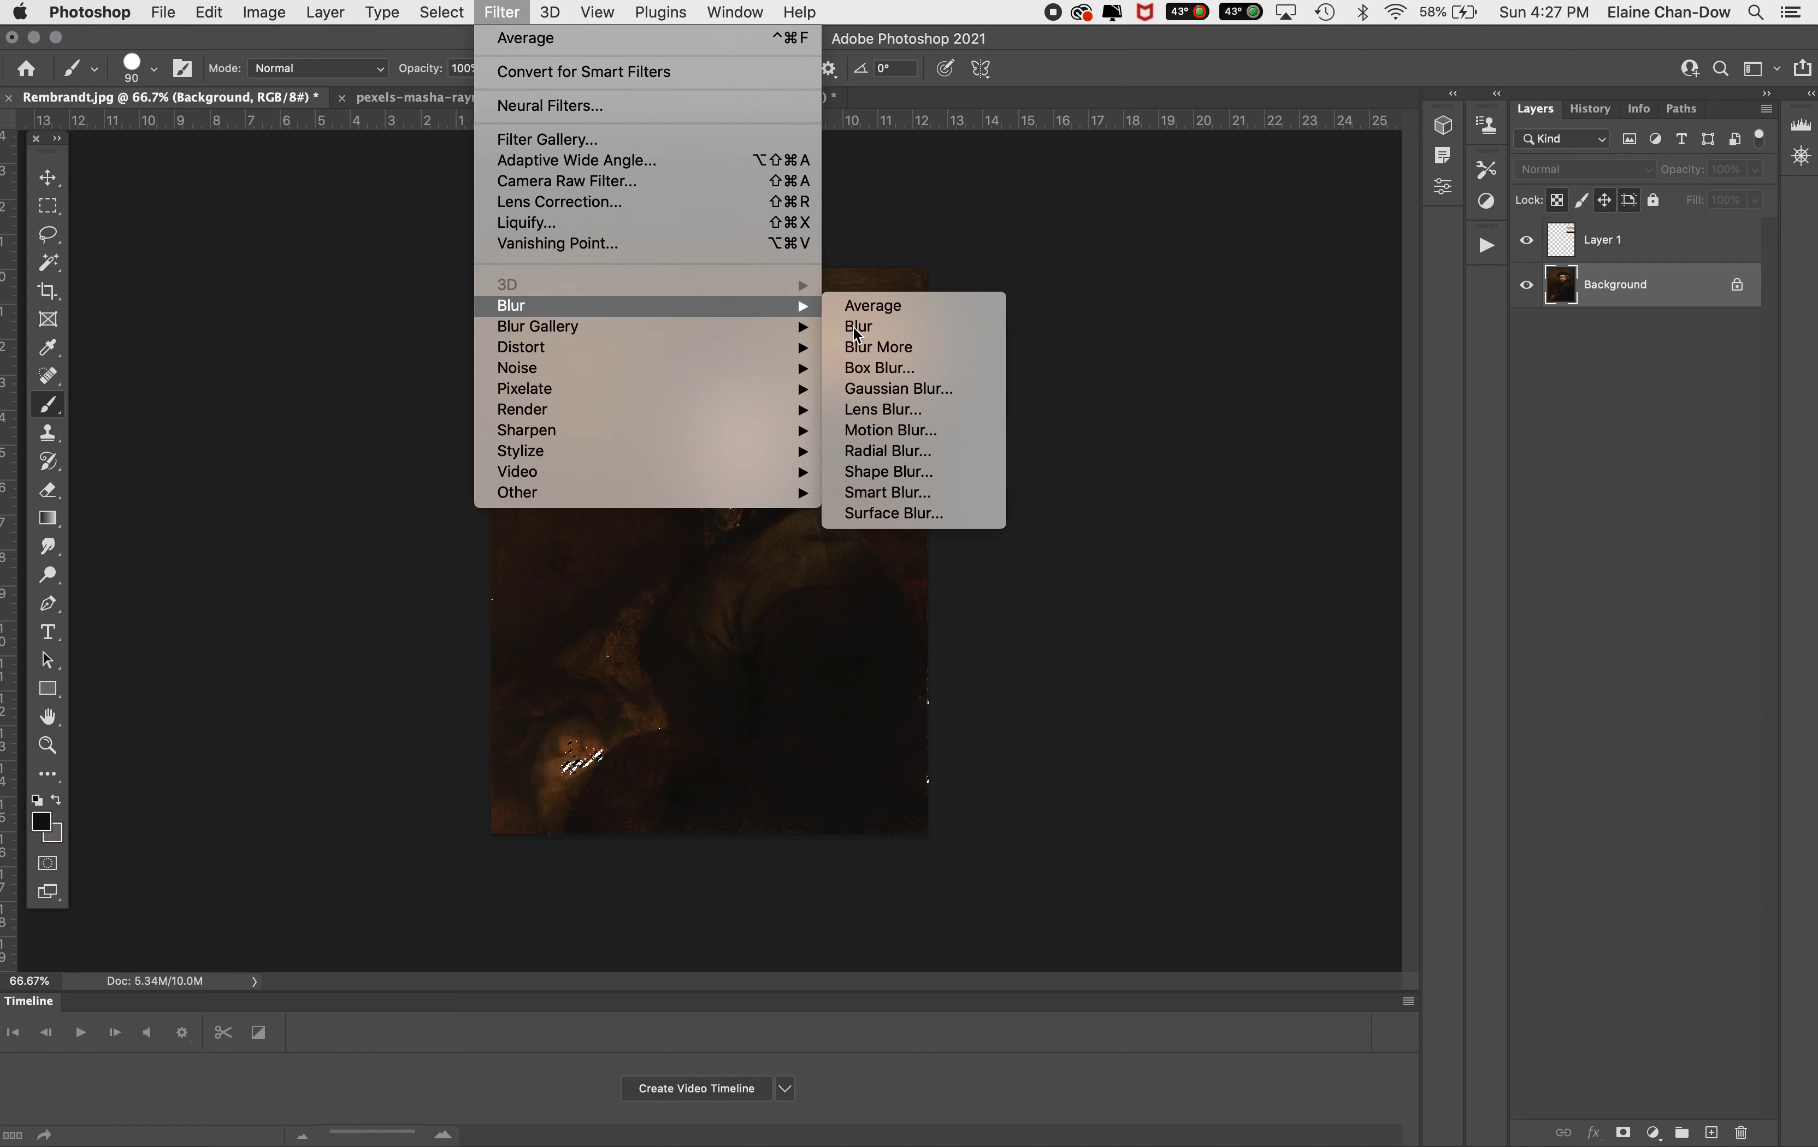
pyautogui.click(945, 328)
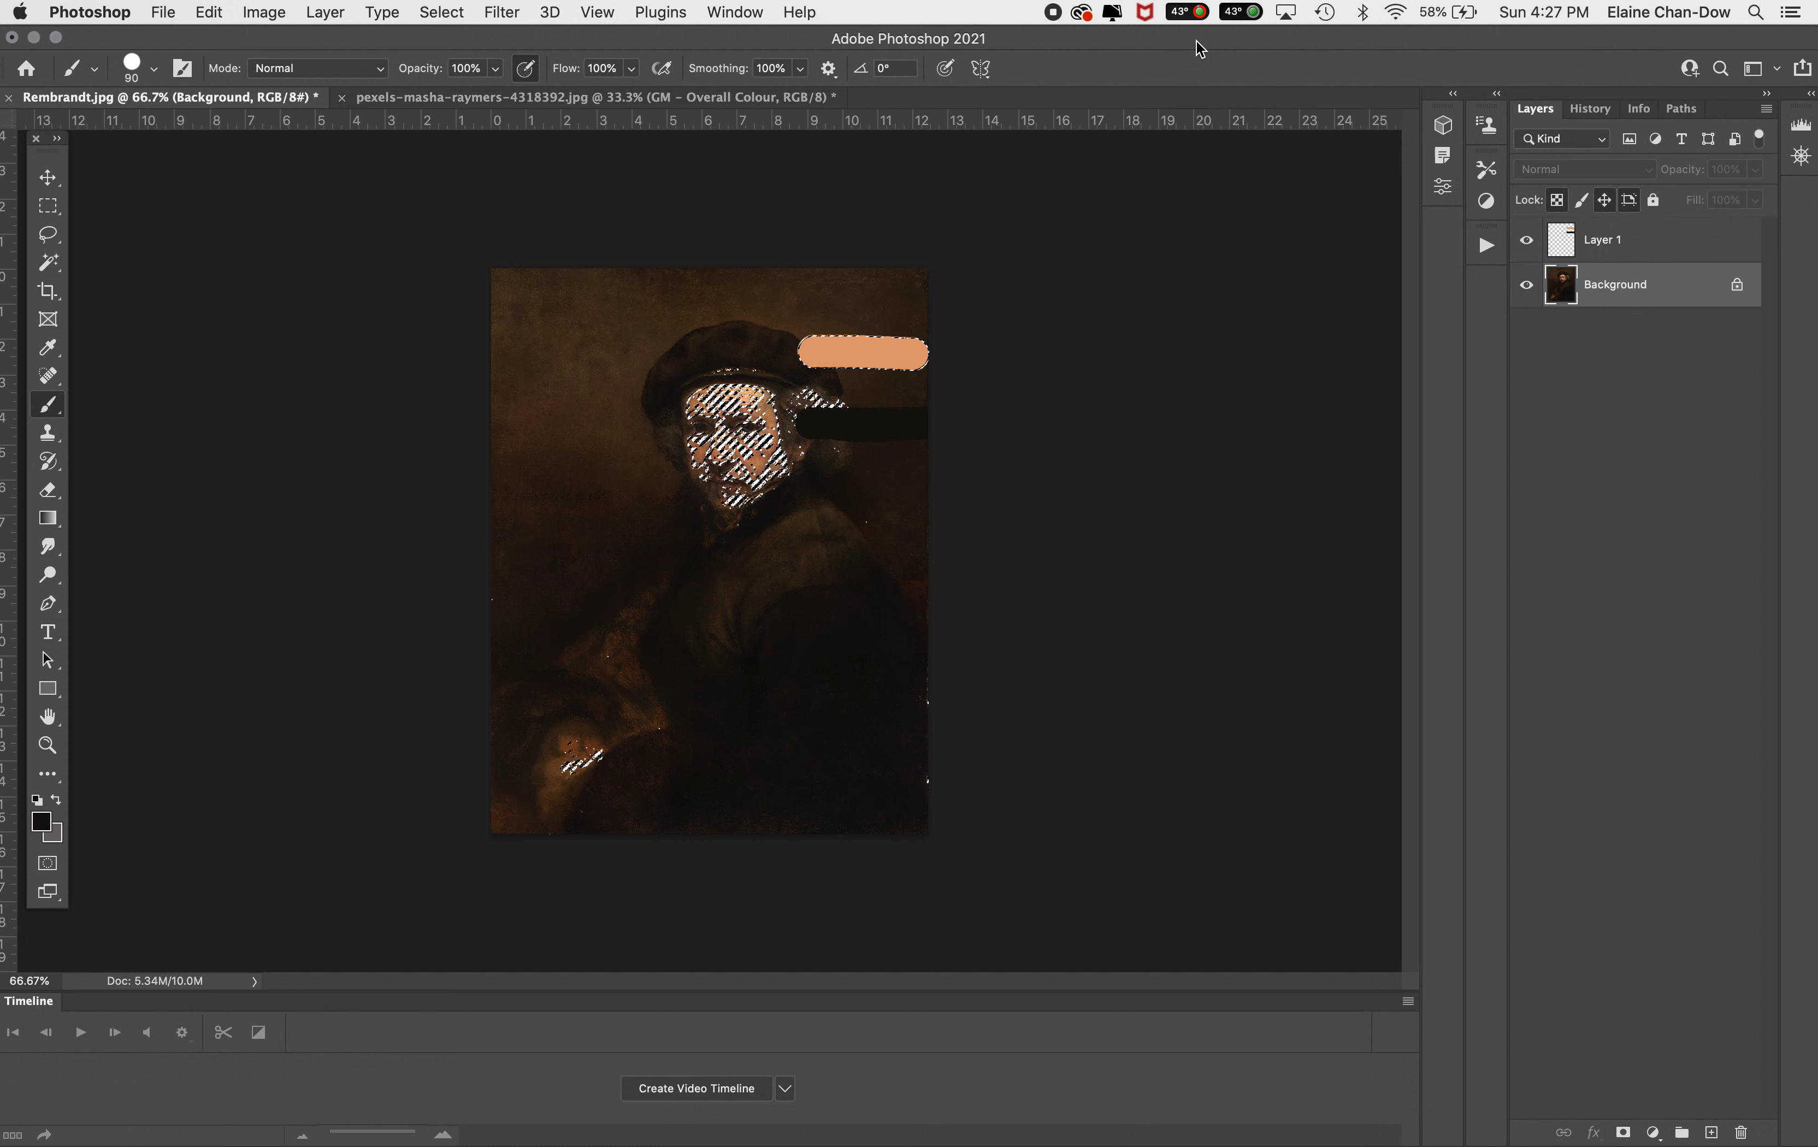
# Copy the midtone selection to a new layer and apply the Average blur filter to it
pyautogui.press('super+j')
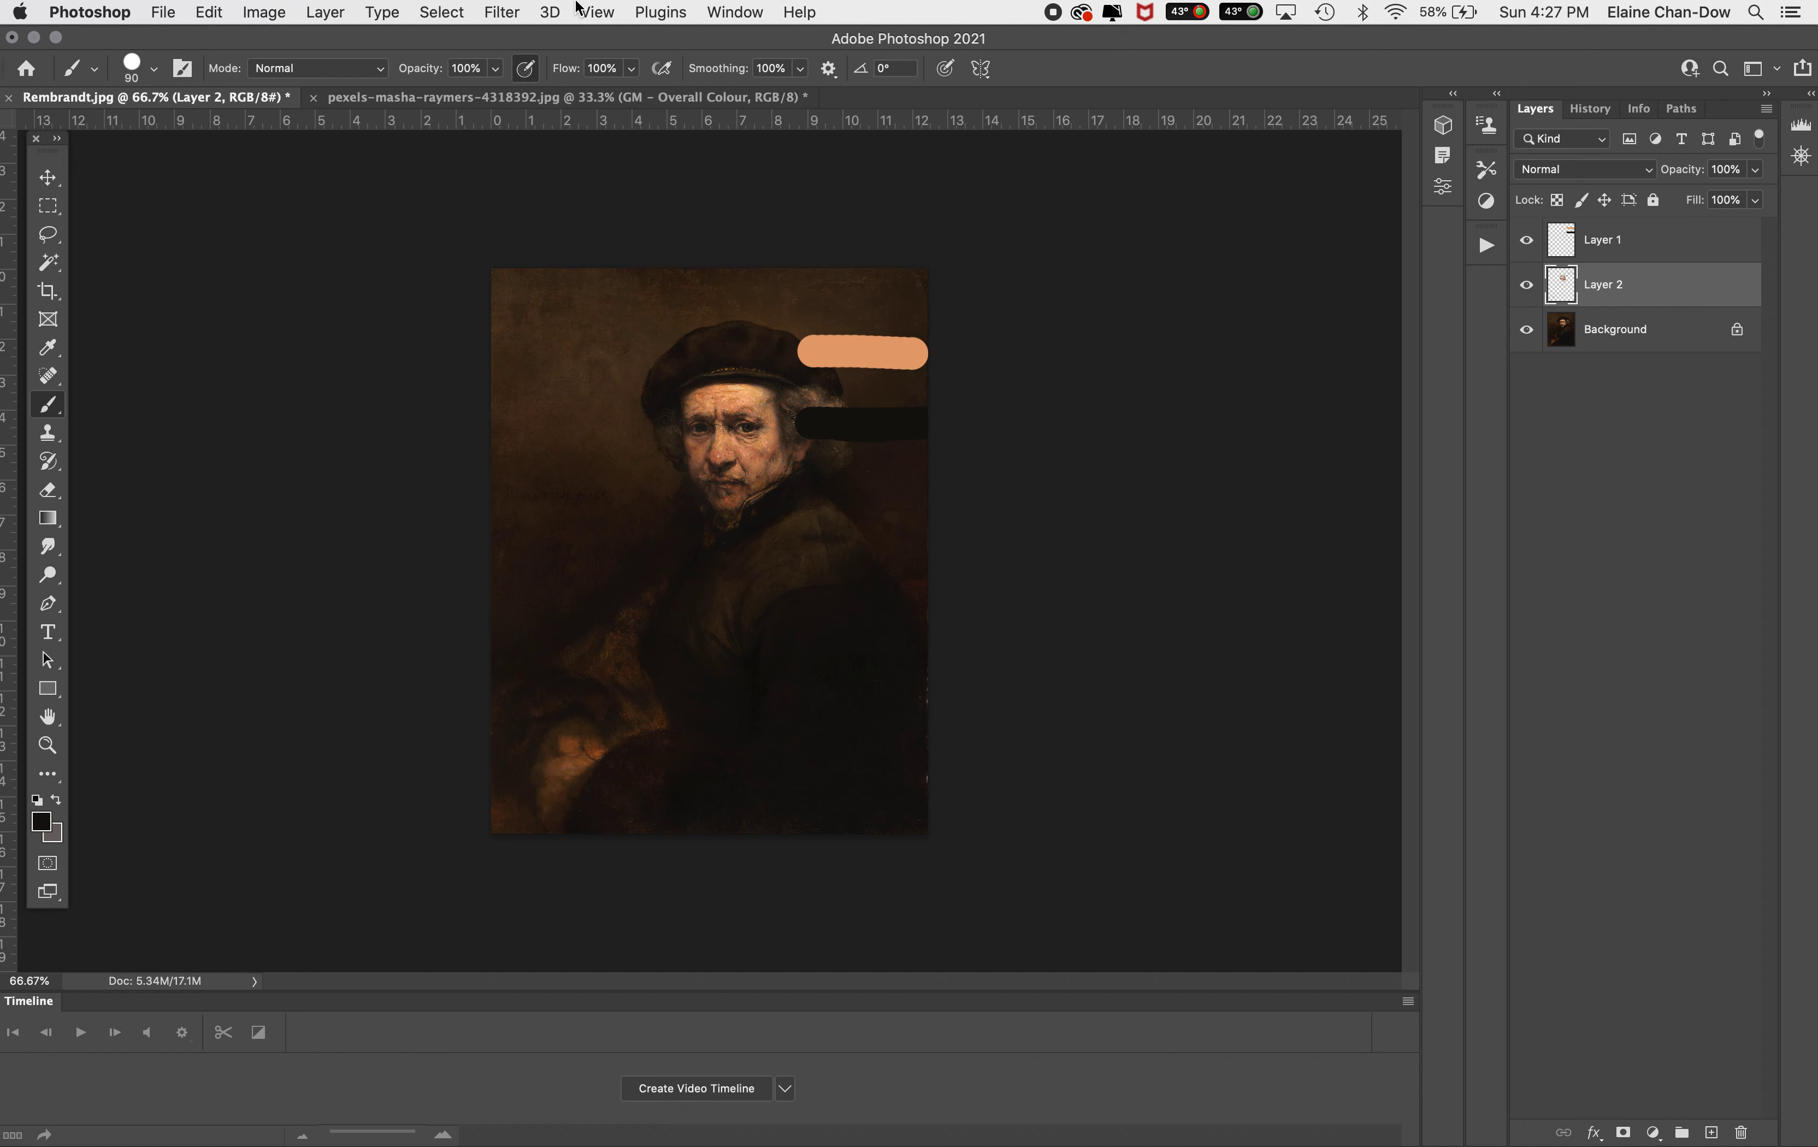
pyautogui.click(497, 10)
pyautogui.moveTo(651, 334)
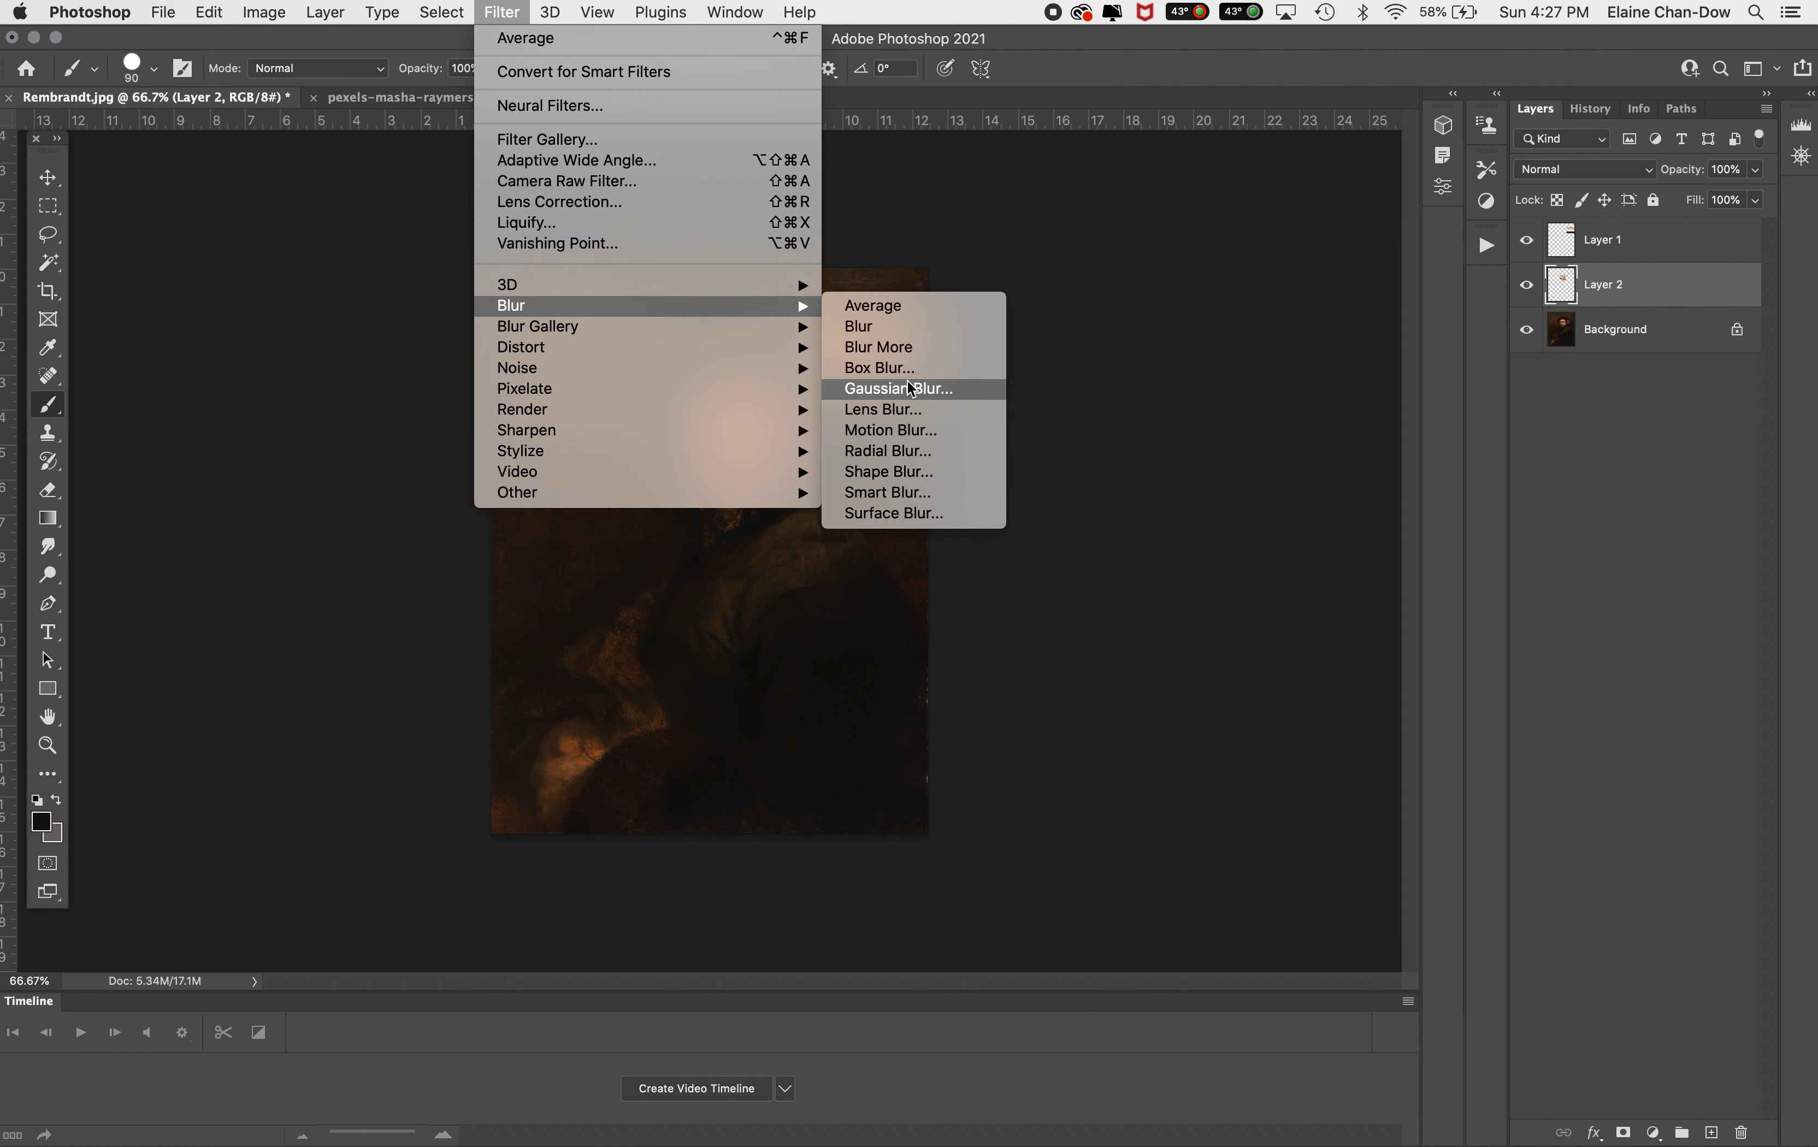
pyautogui.click(924, 305)
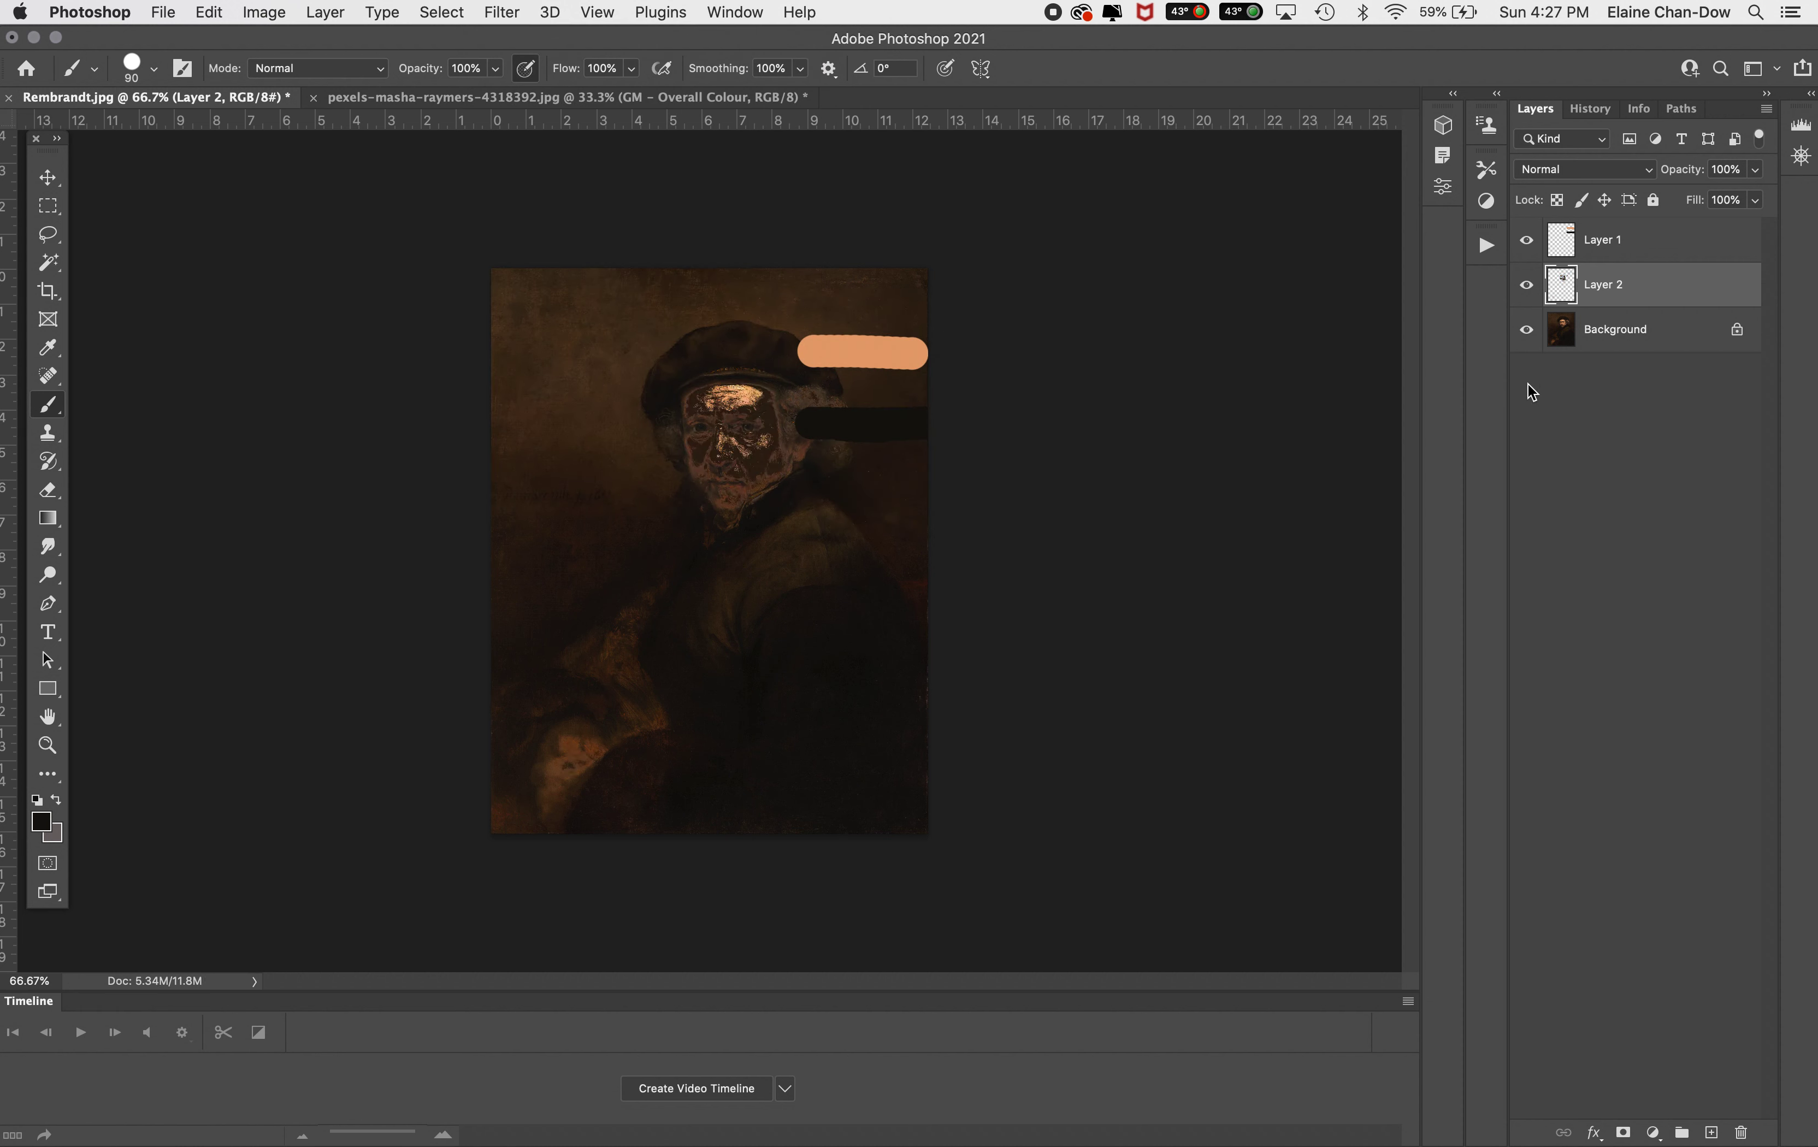
# Hide the Background layer and sample the averaged midtone colour 2c1e11 as foreground colour
pyautogui.click(1527, 331)
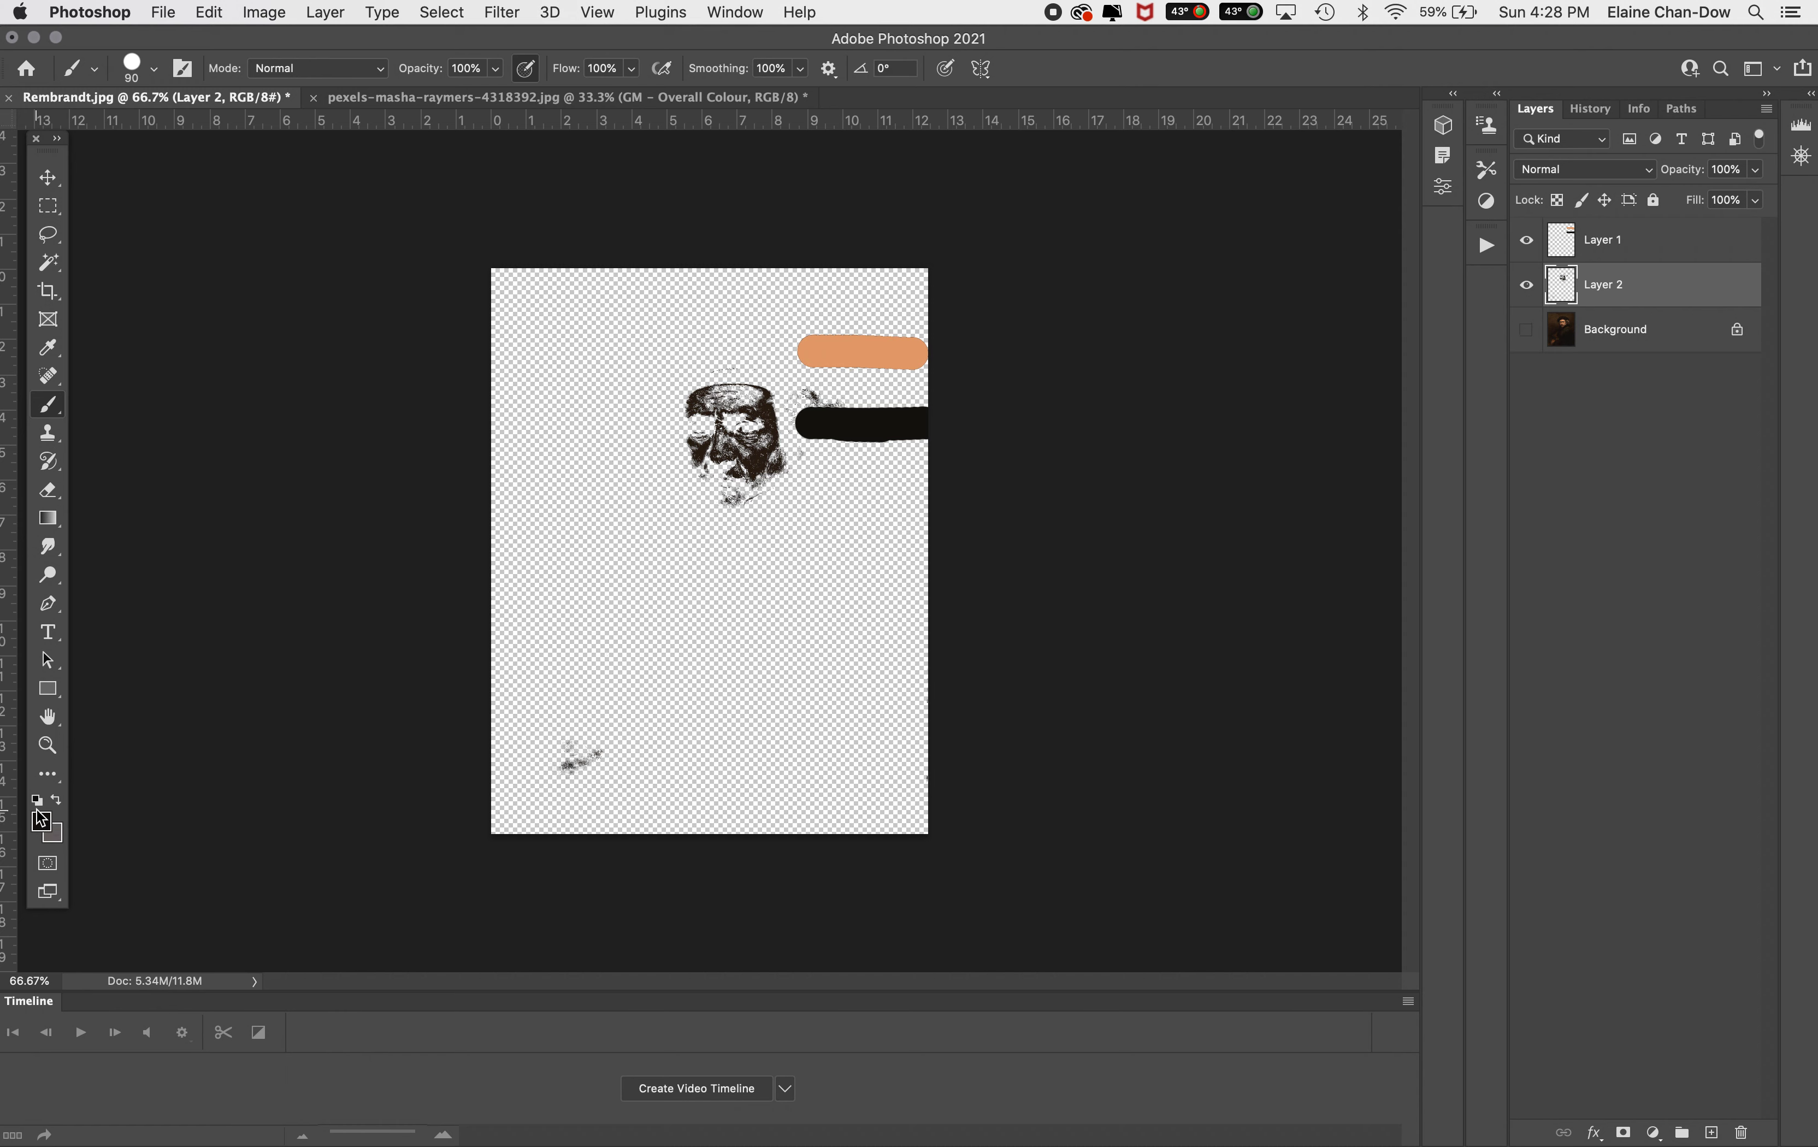
pyautogui.click(42, 825)
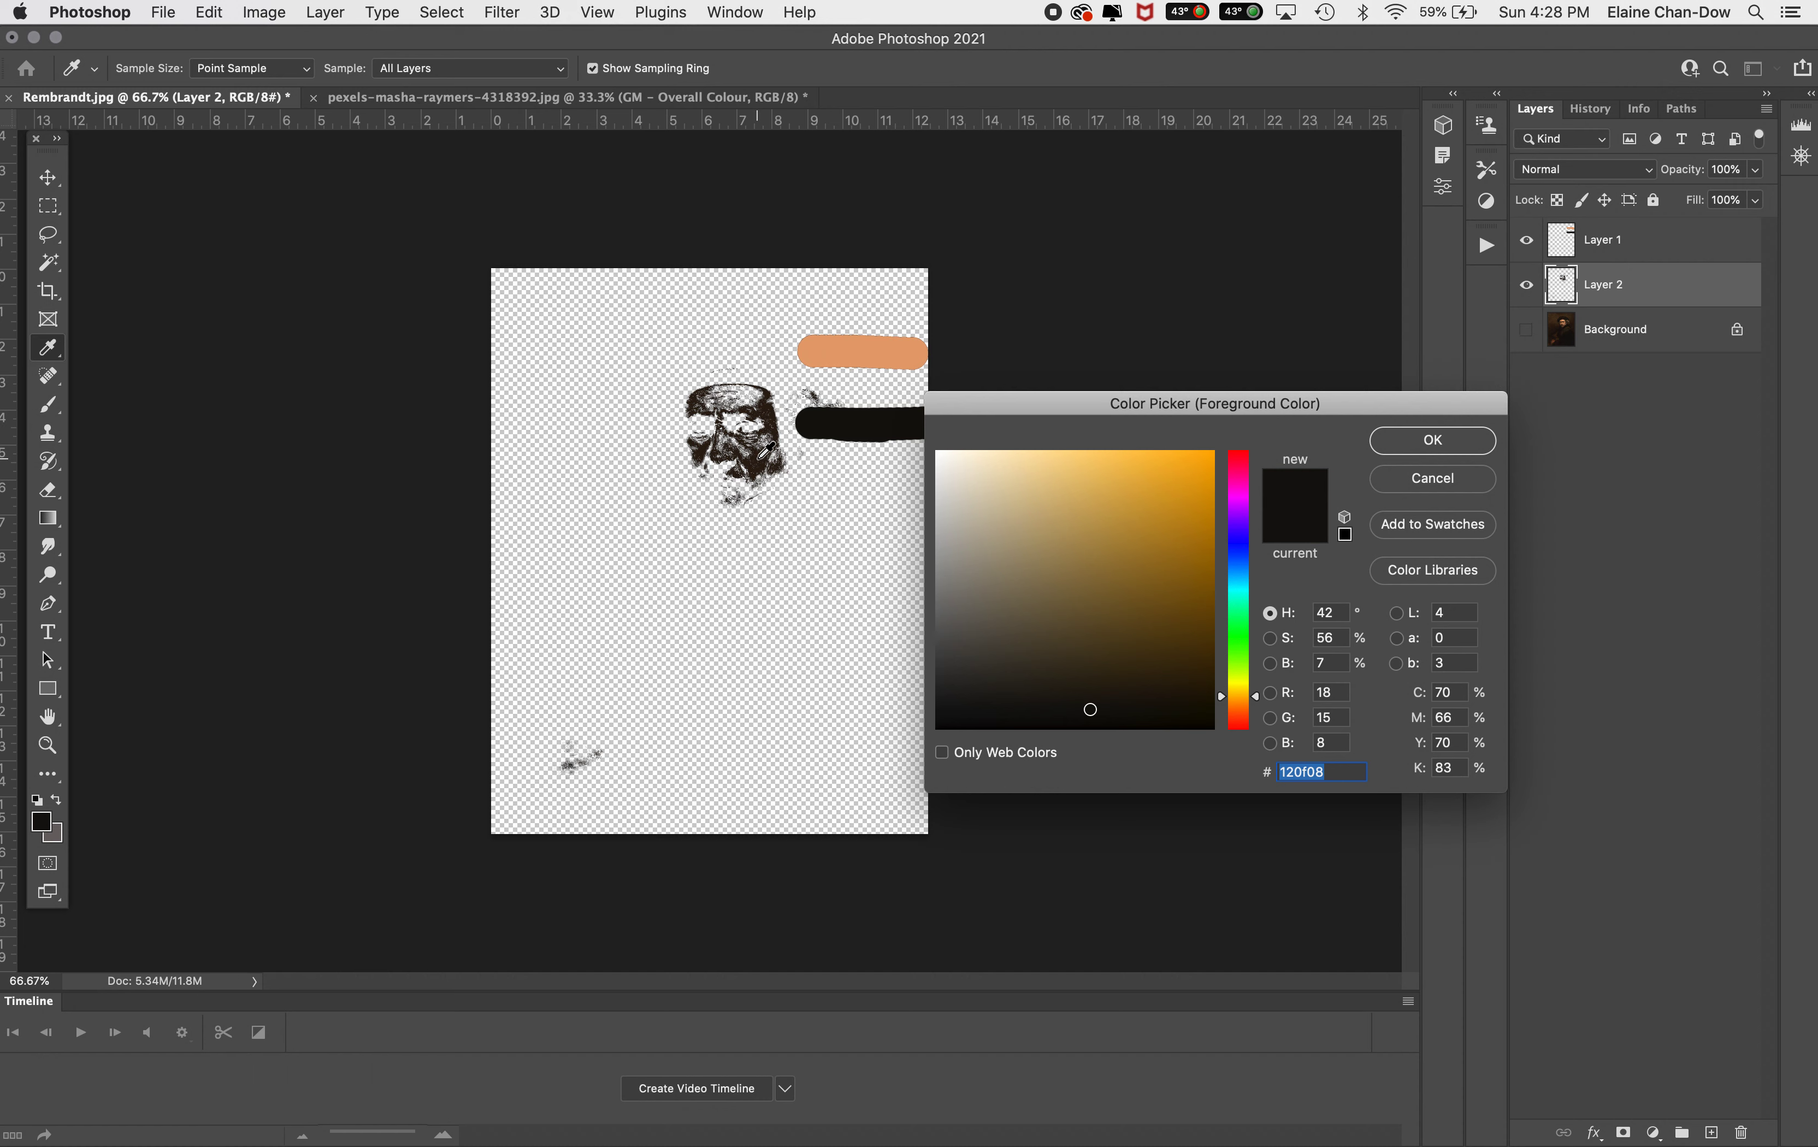
pyautogui.click(770, 407)
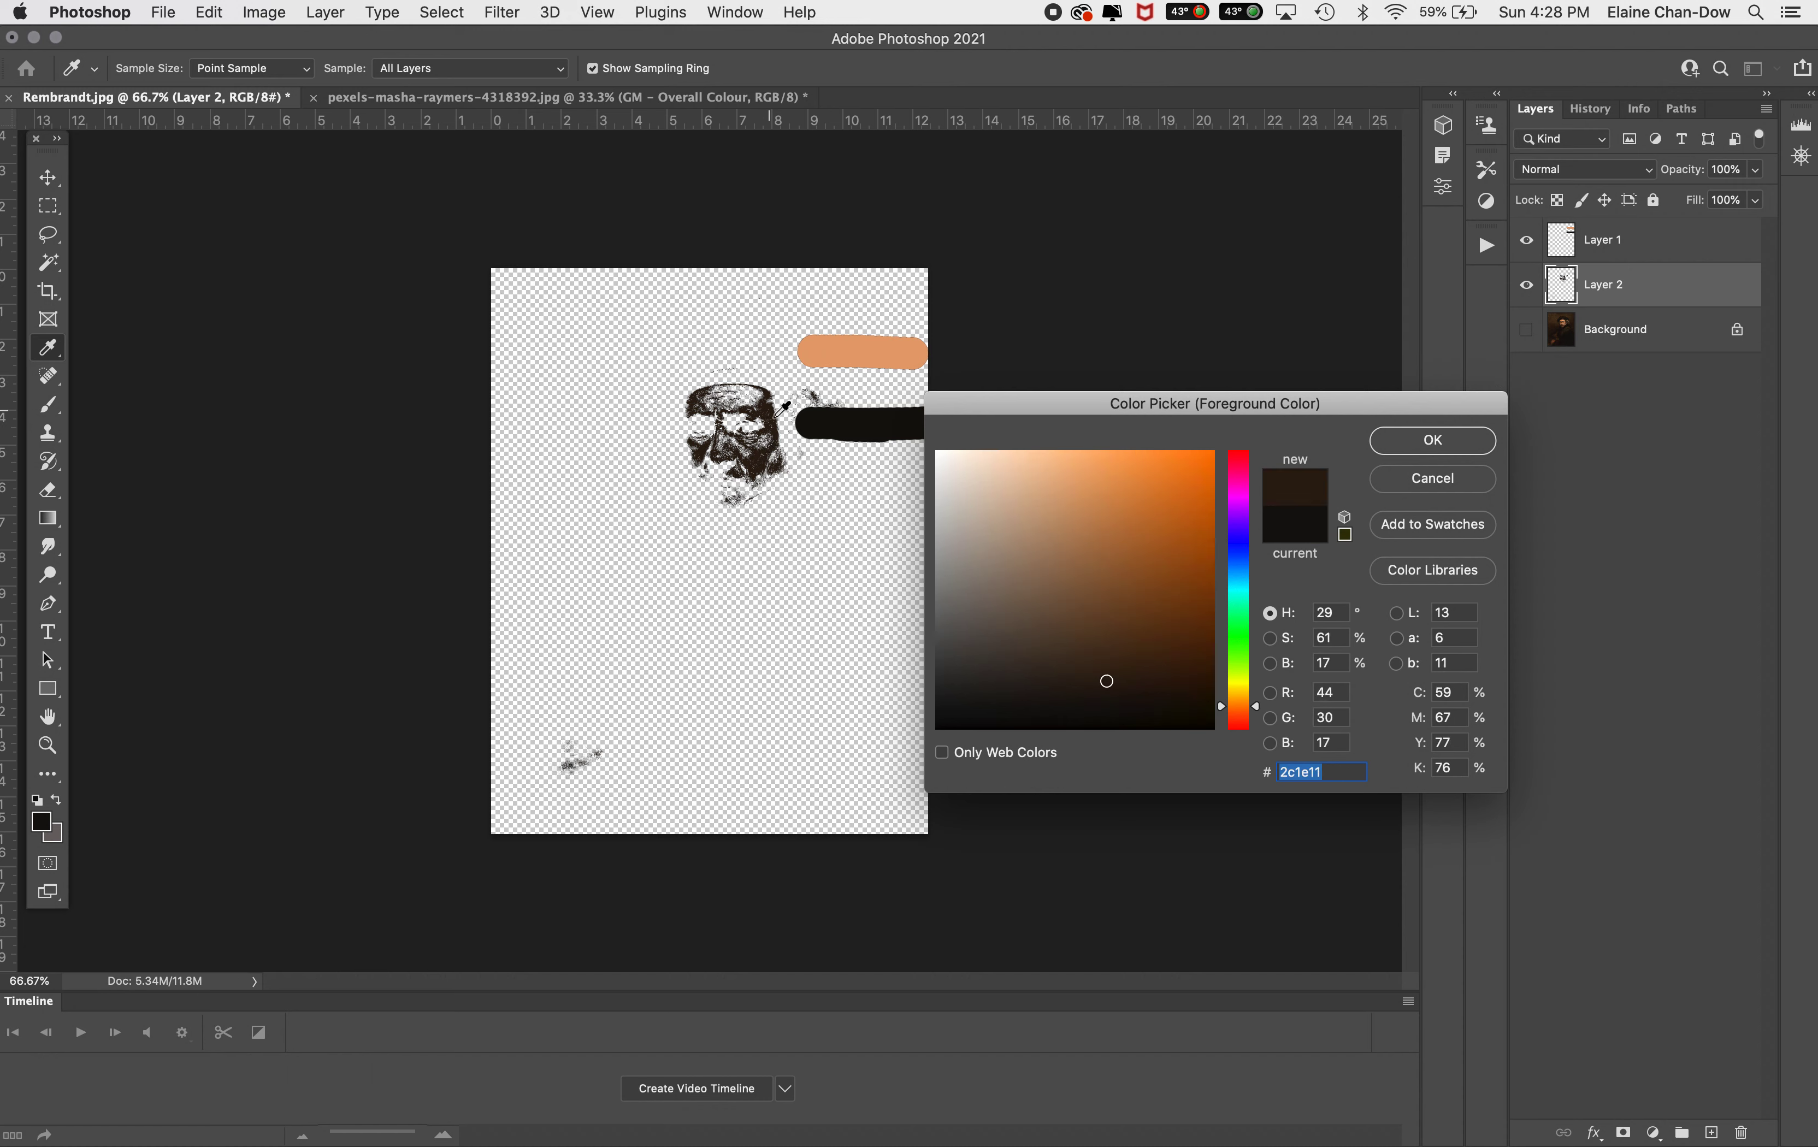
pyautogui.click(1478, 440)
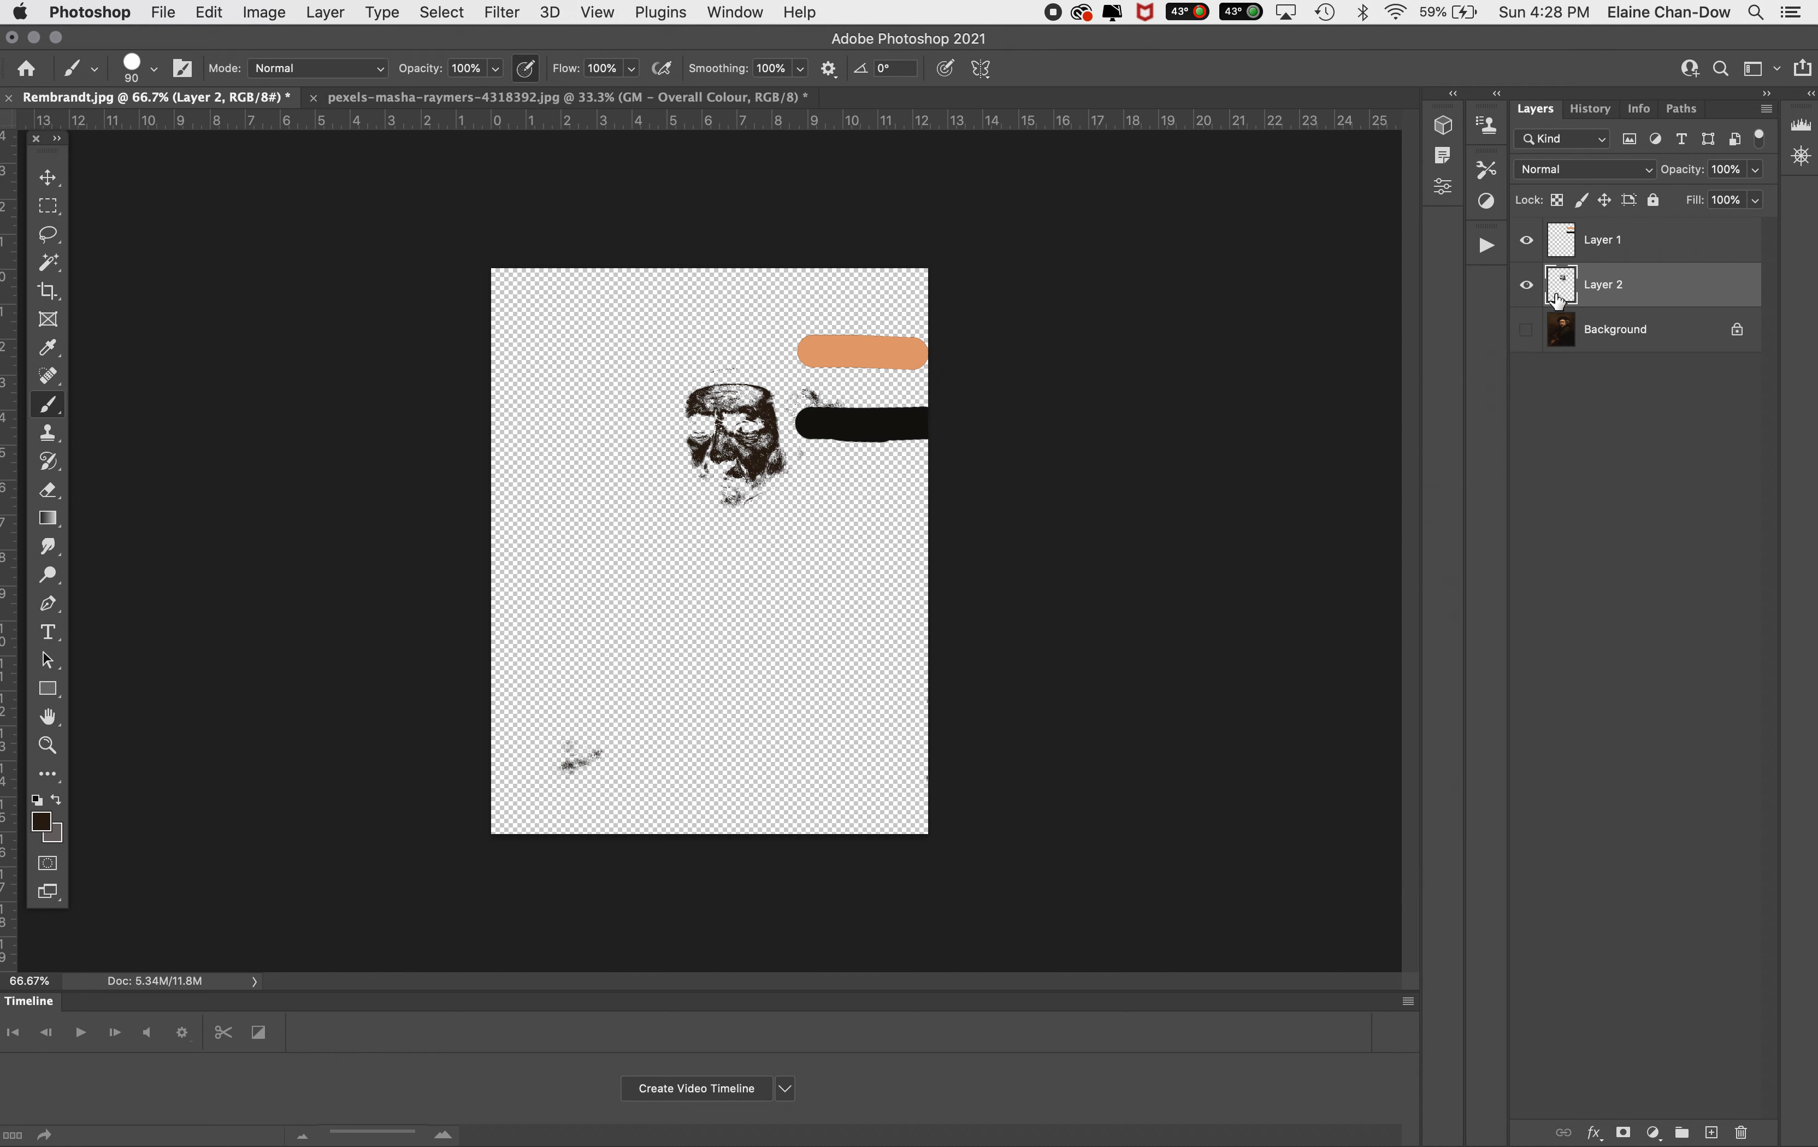
# Hide Layer 2, select Layer 1 and paint a midtone stroke between the light and dark strokes with a 125 brush
pyautogui.click(1527, 285)
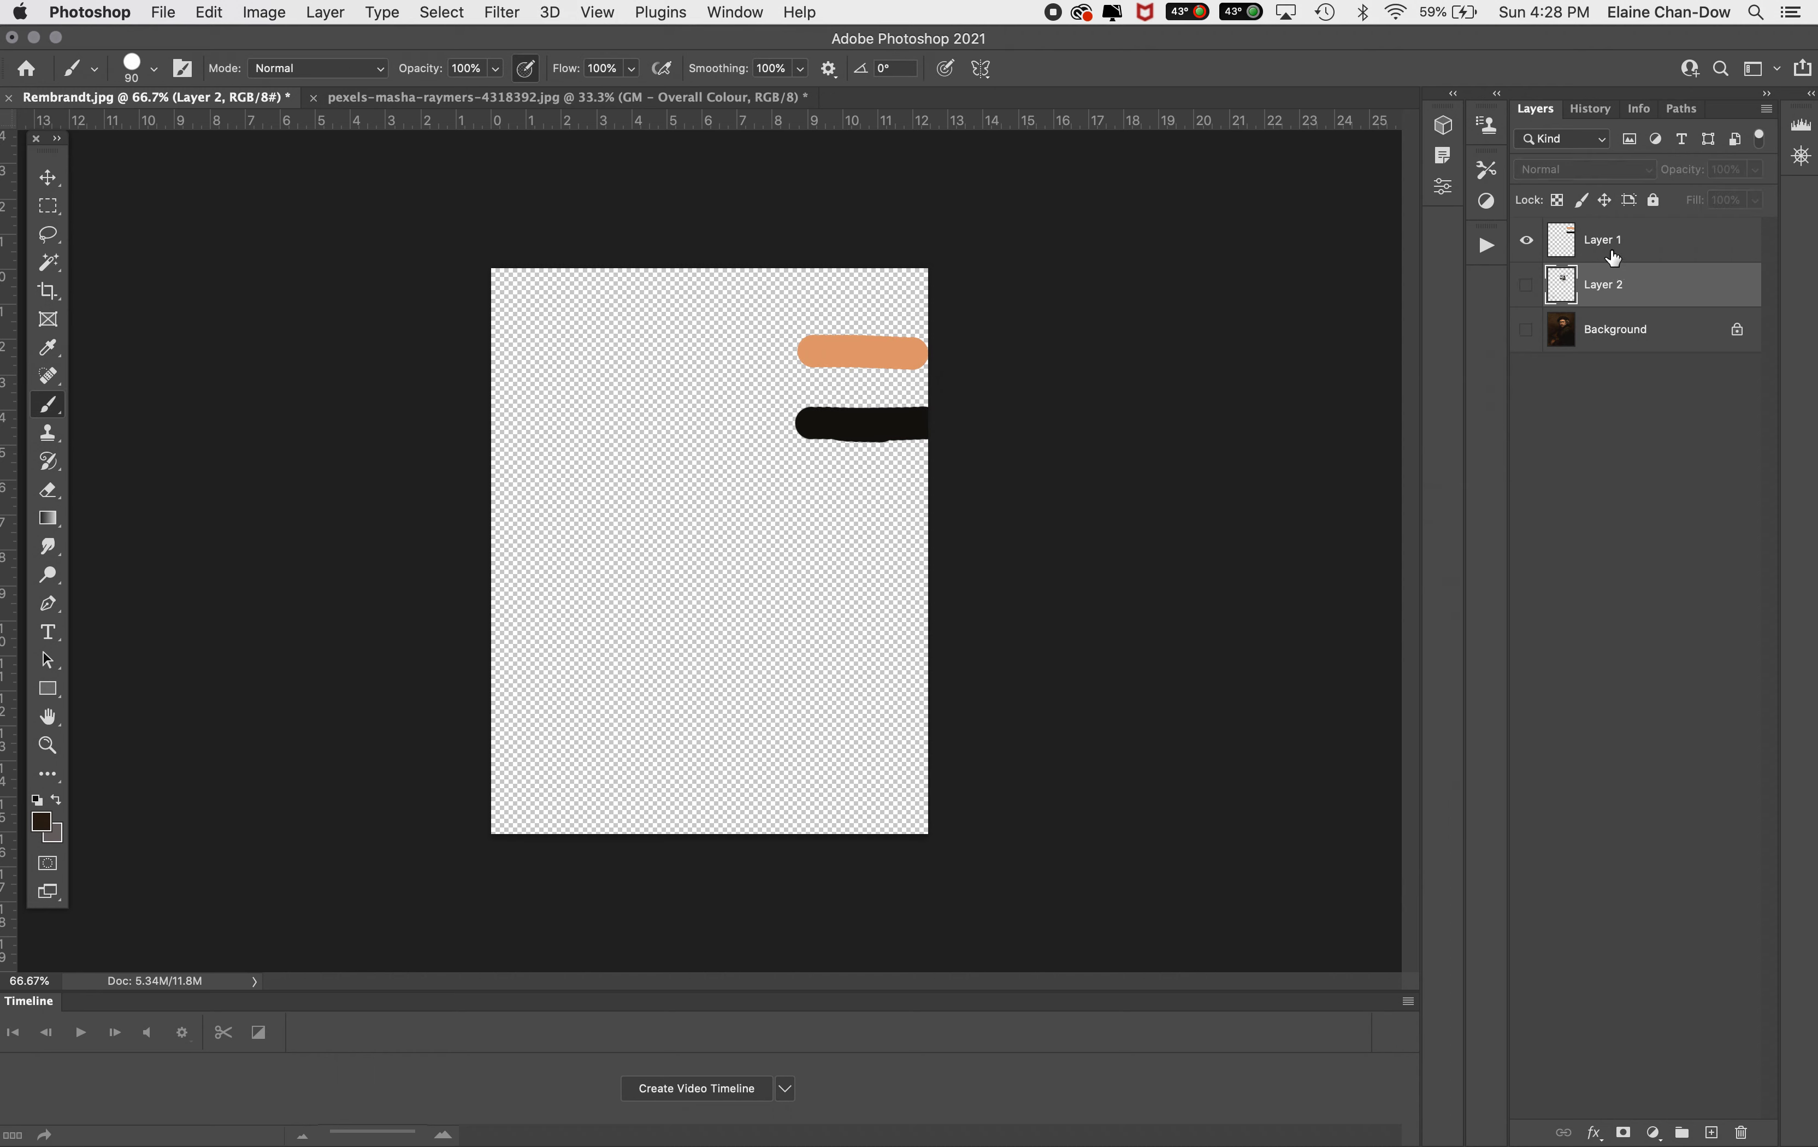
pyautogui.click(1562, 240)
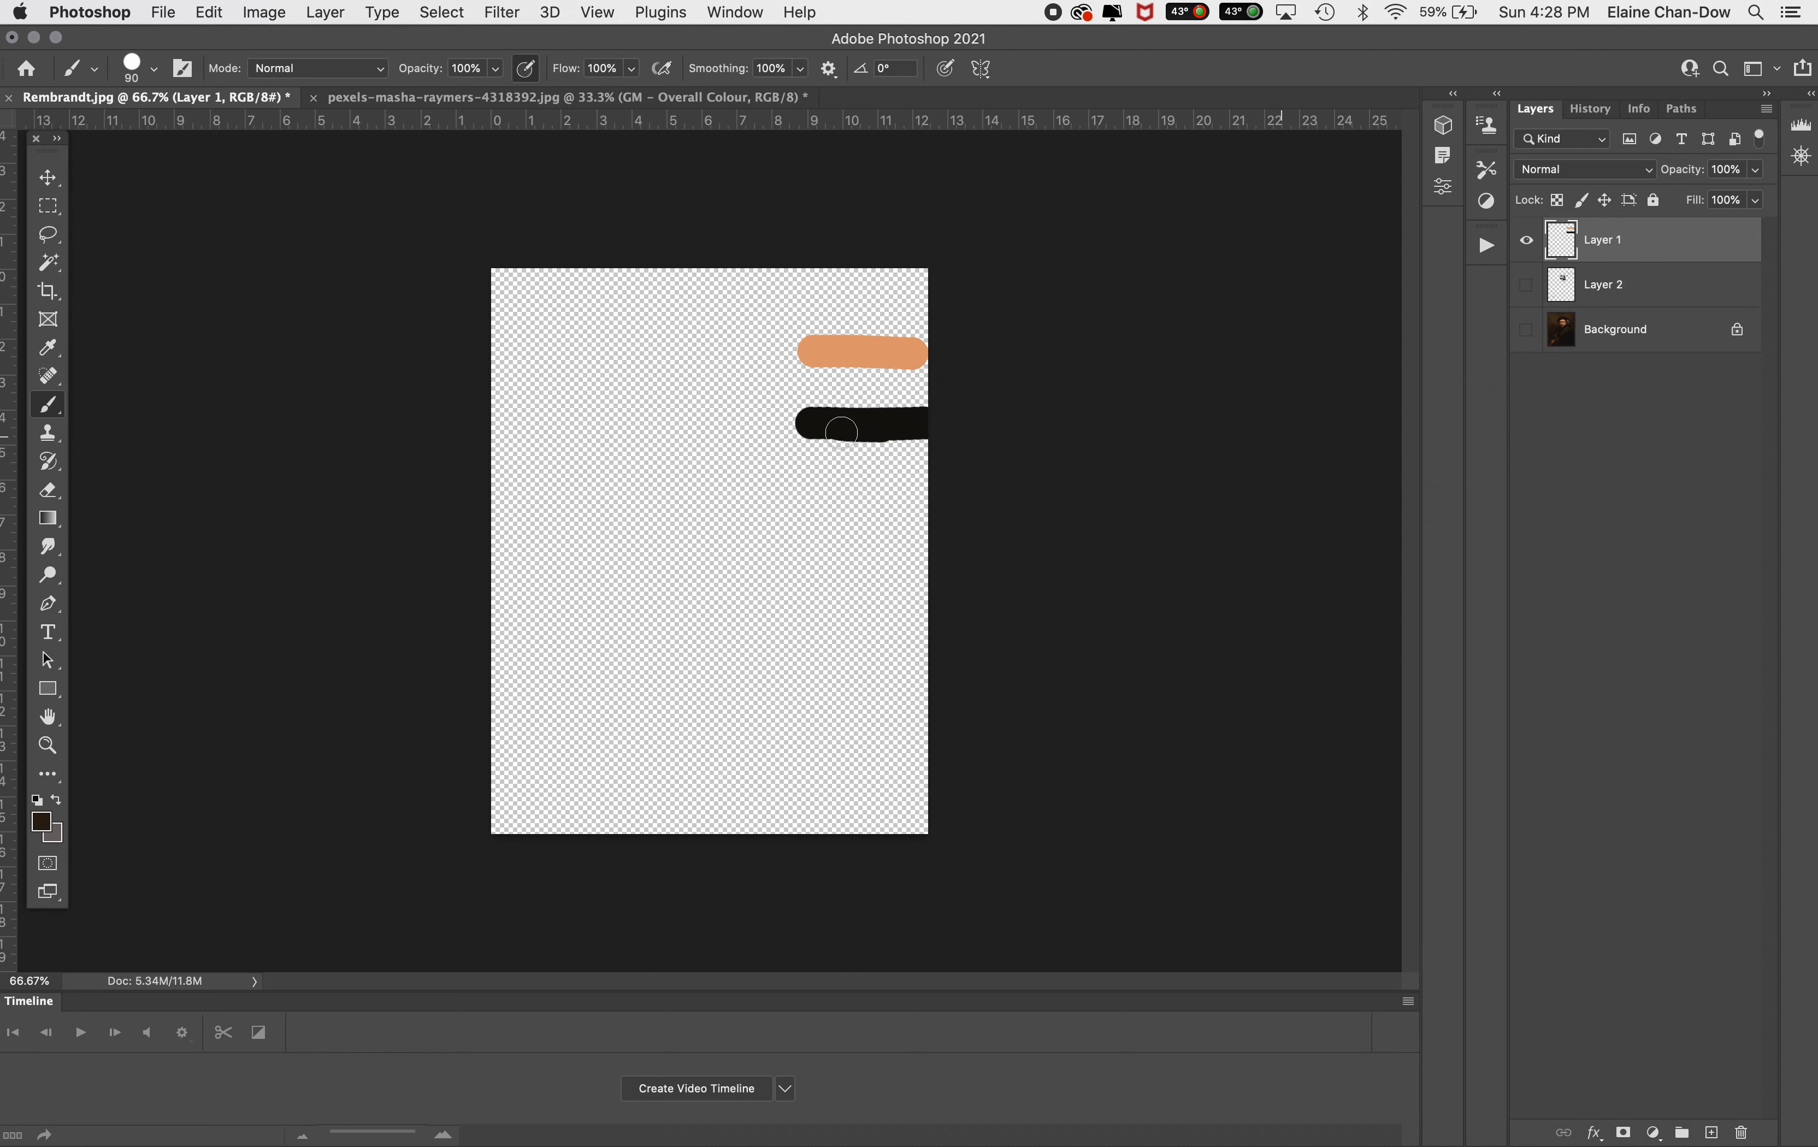
pyautogui.press(']')
pyautogui.press(']')
pyautogui.moveTo(820, 390)
pyautogui.mouseDown()
pyautogui.moveTo(935, 388)
pyautogui.moveTo(823, 388)
pyautogui.mouseUp()
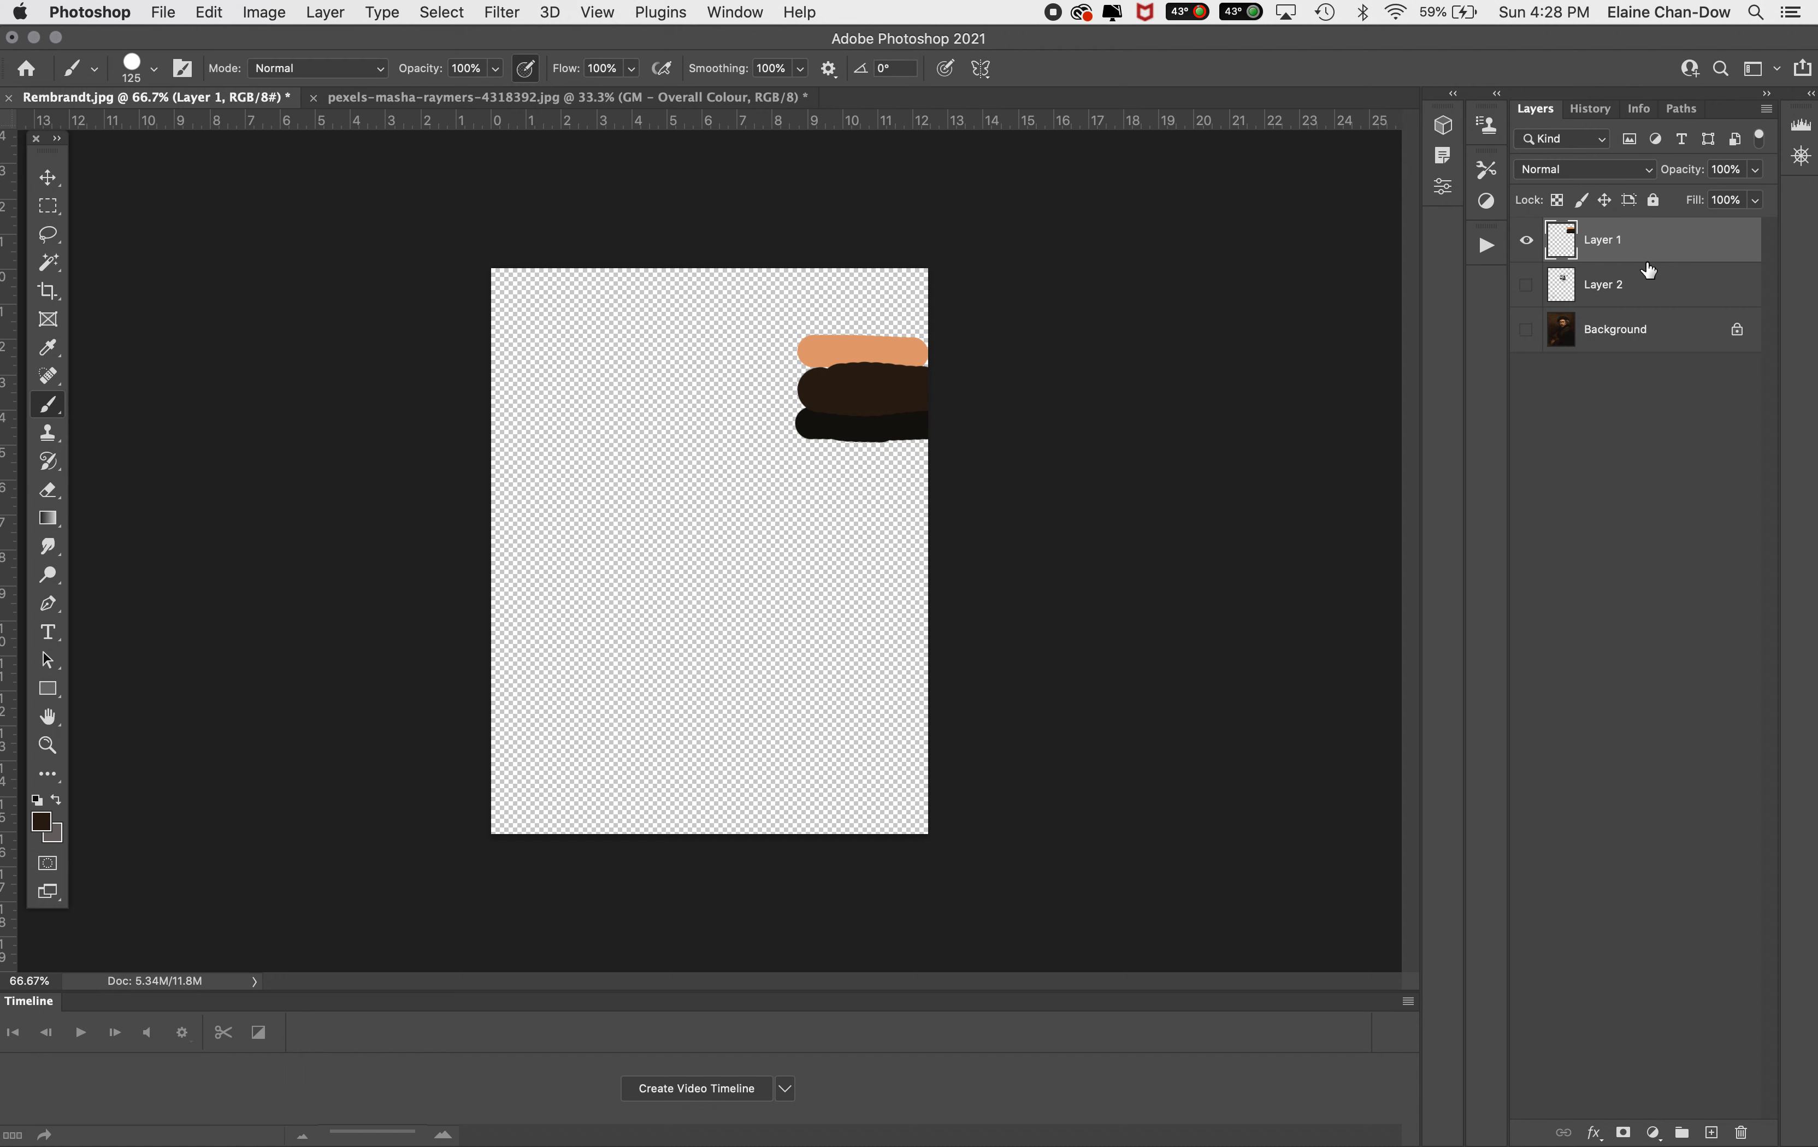
# Copy a rectangular selection around the three colour strokes and switch to the portrait photo document
pyautogui.click(46, 212)
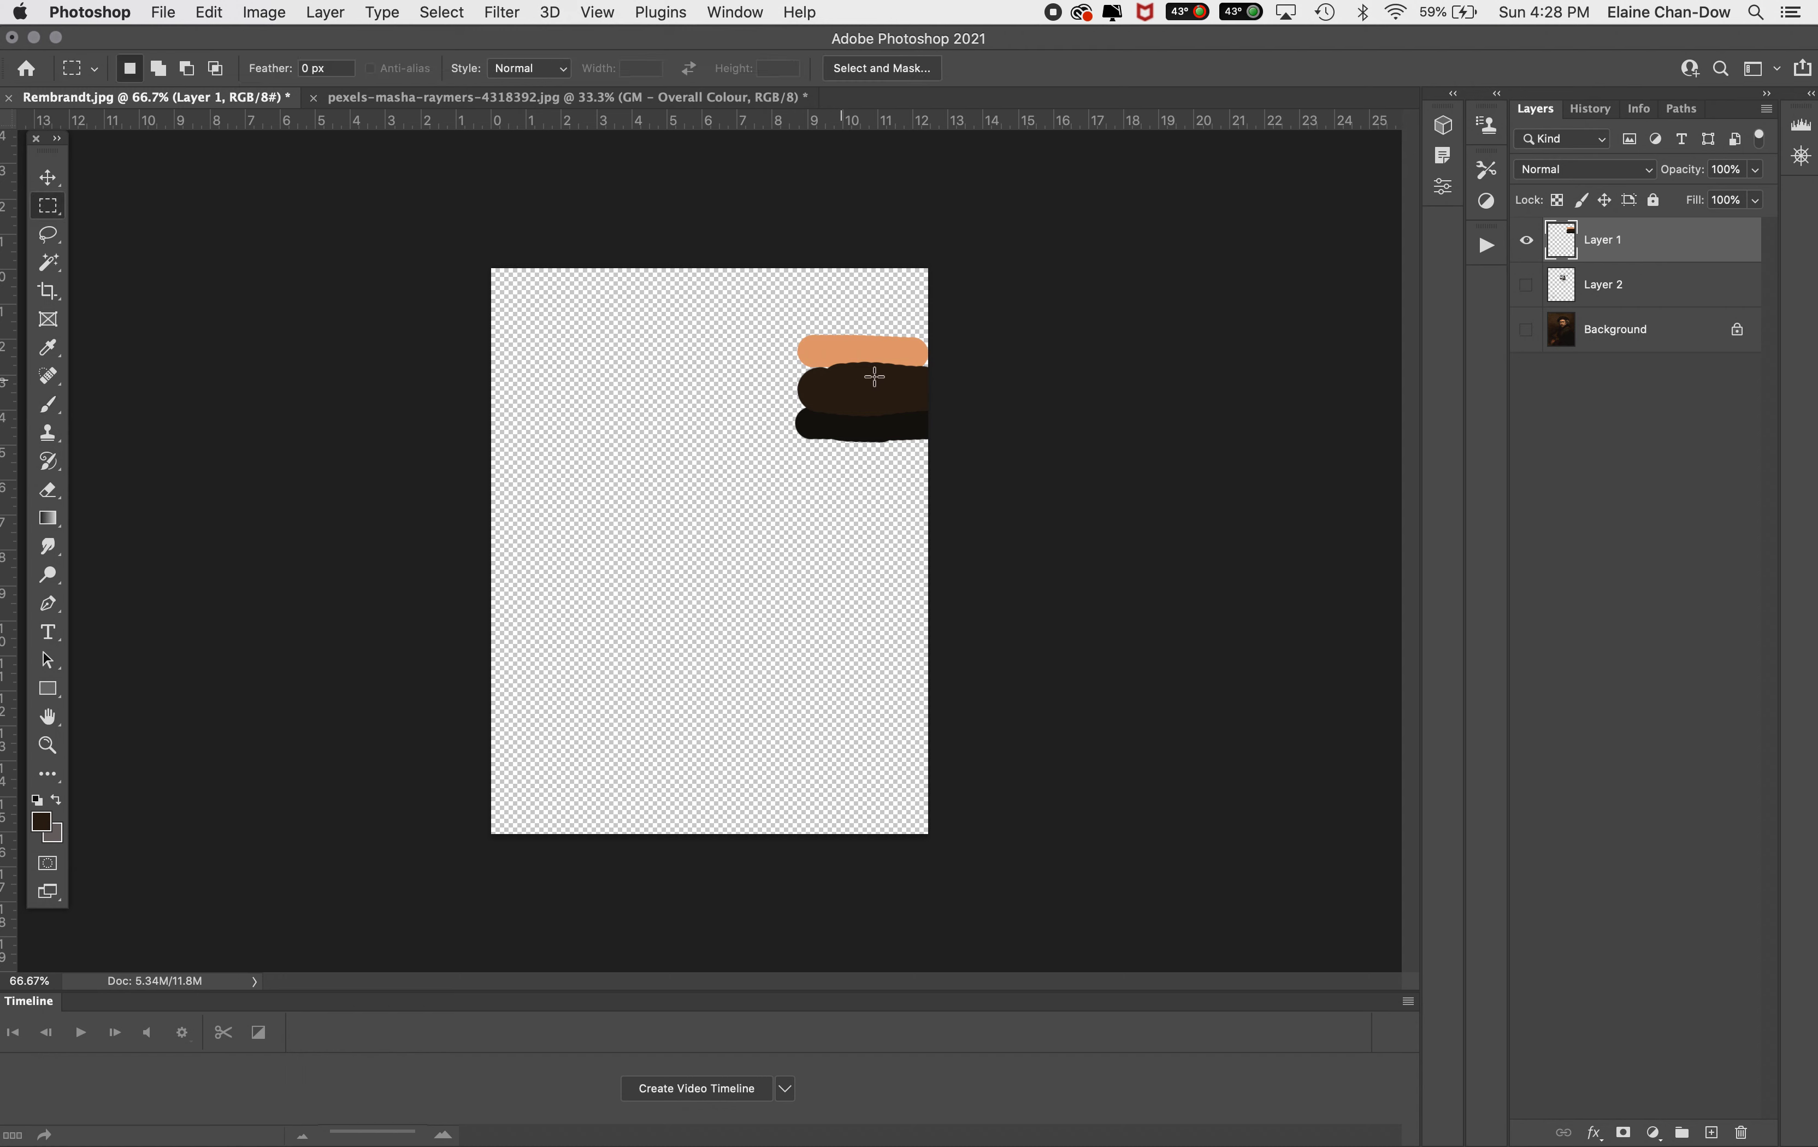
pyautogui.moveTo(772, 294); pyautogui.dragTo(982, 474)
pyautogui.press('super+c')
pyautogui.click(371, 100)
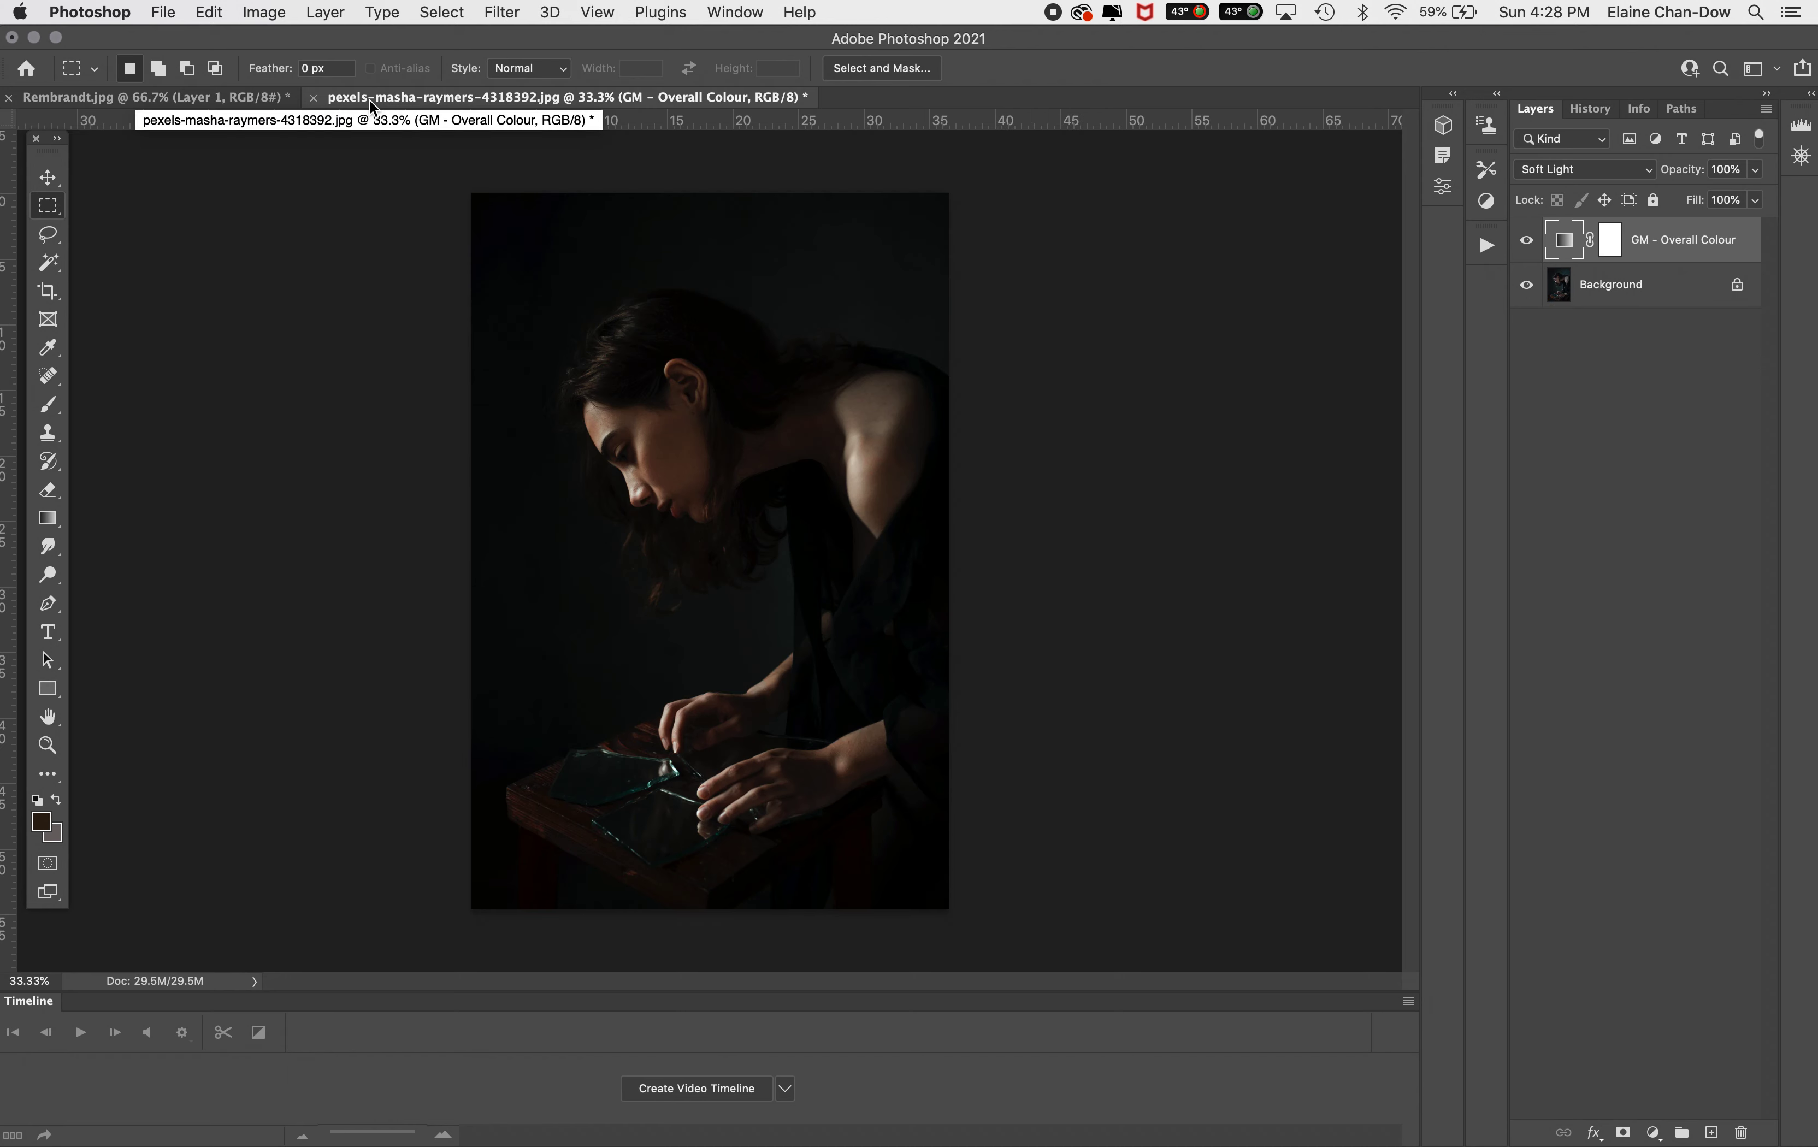
# Paste the three colour strokes into the portrait and move them to the photo's upper right, committing the transform
pyautogui.press('super+v')
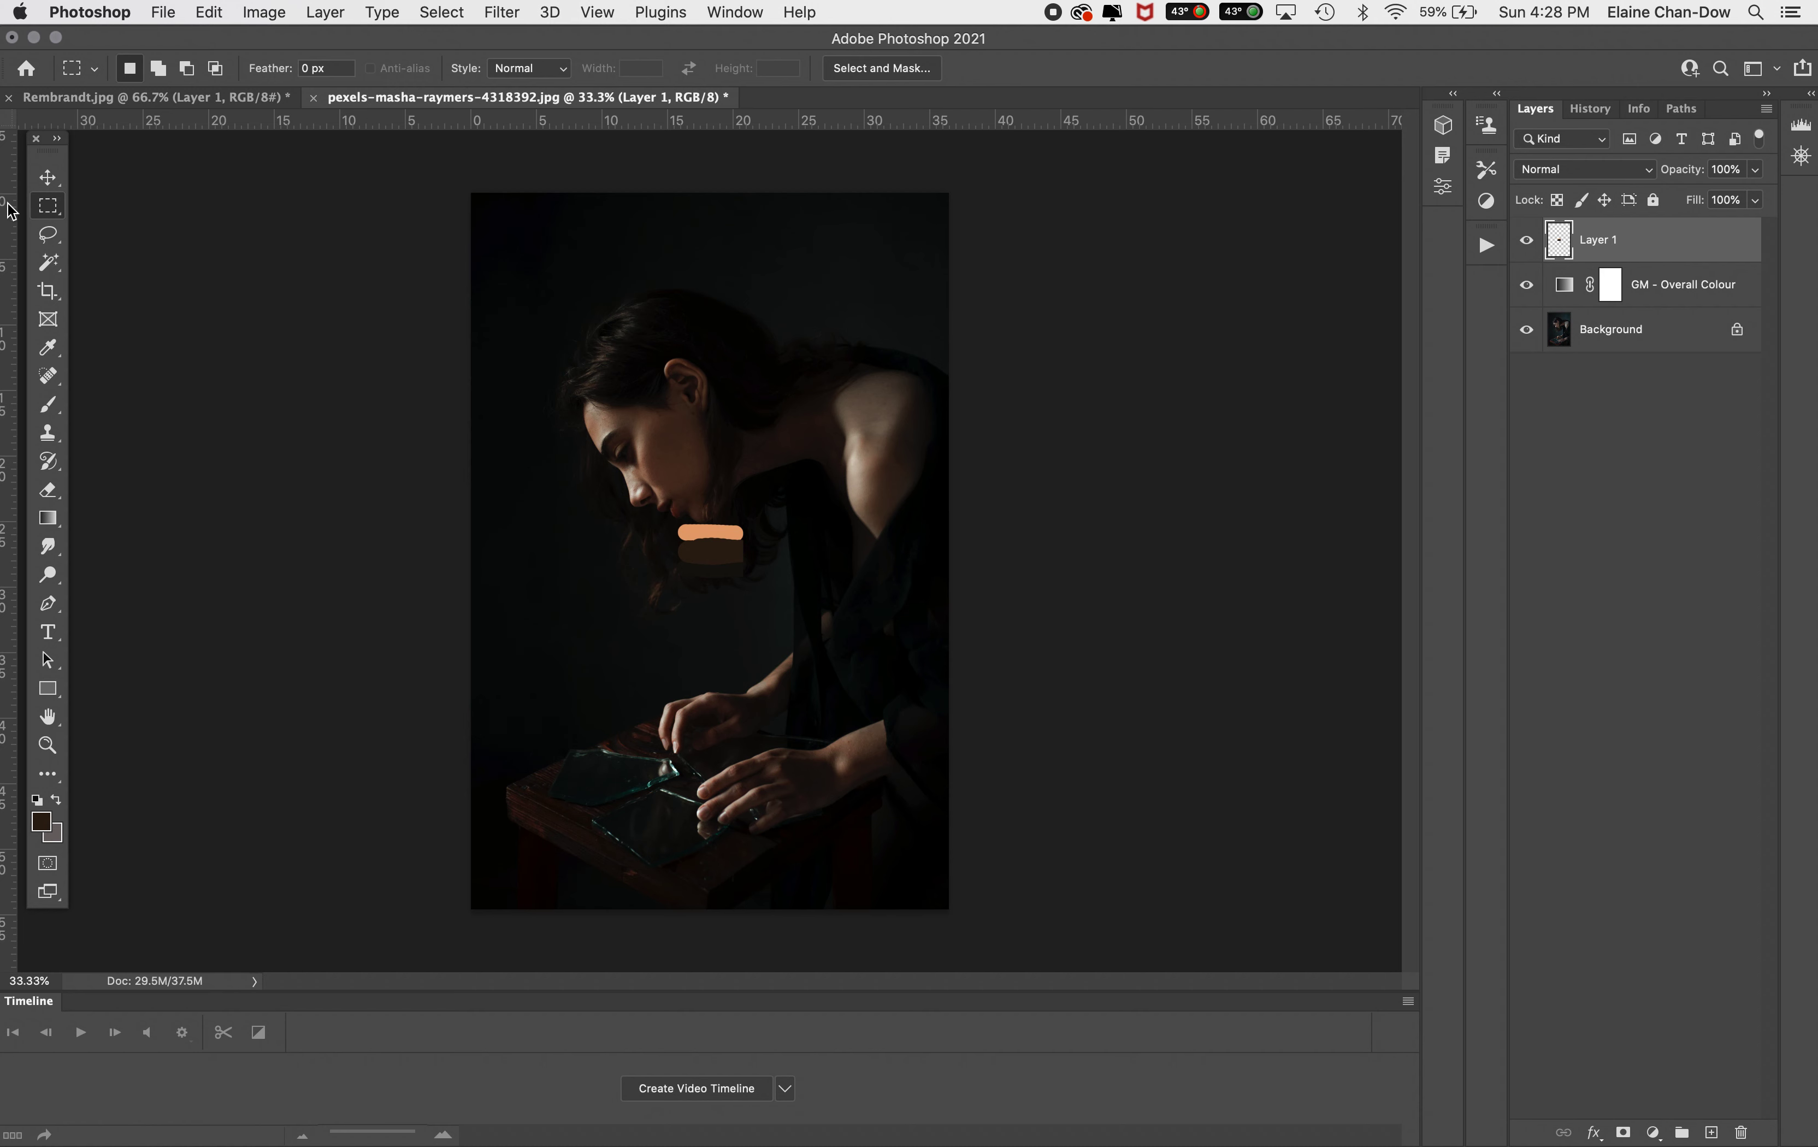
pyautogui.click(47, 178)
pyautogui.moveTo(735, 530)
pyautogui.mouseDown()
pyautogui.moveTo(827, 465)
pyautogui.moveTo(891, 248)
pyautogui.mouseUp()
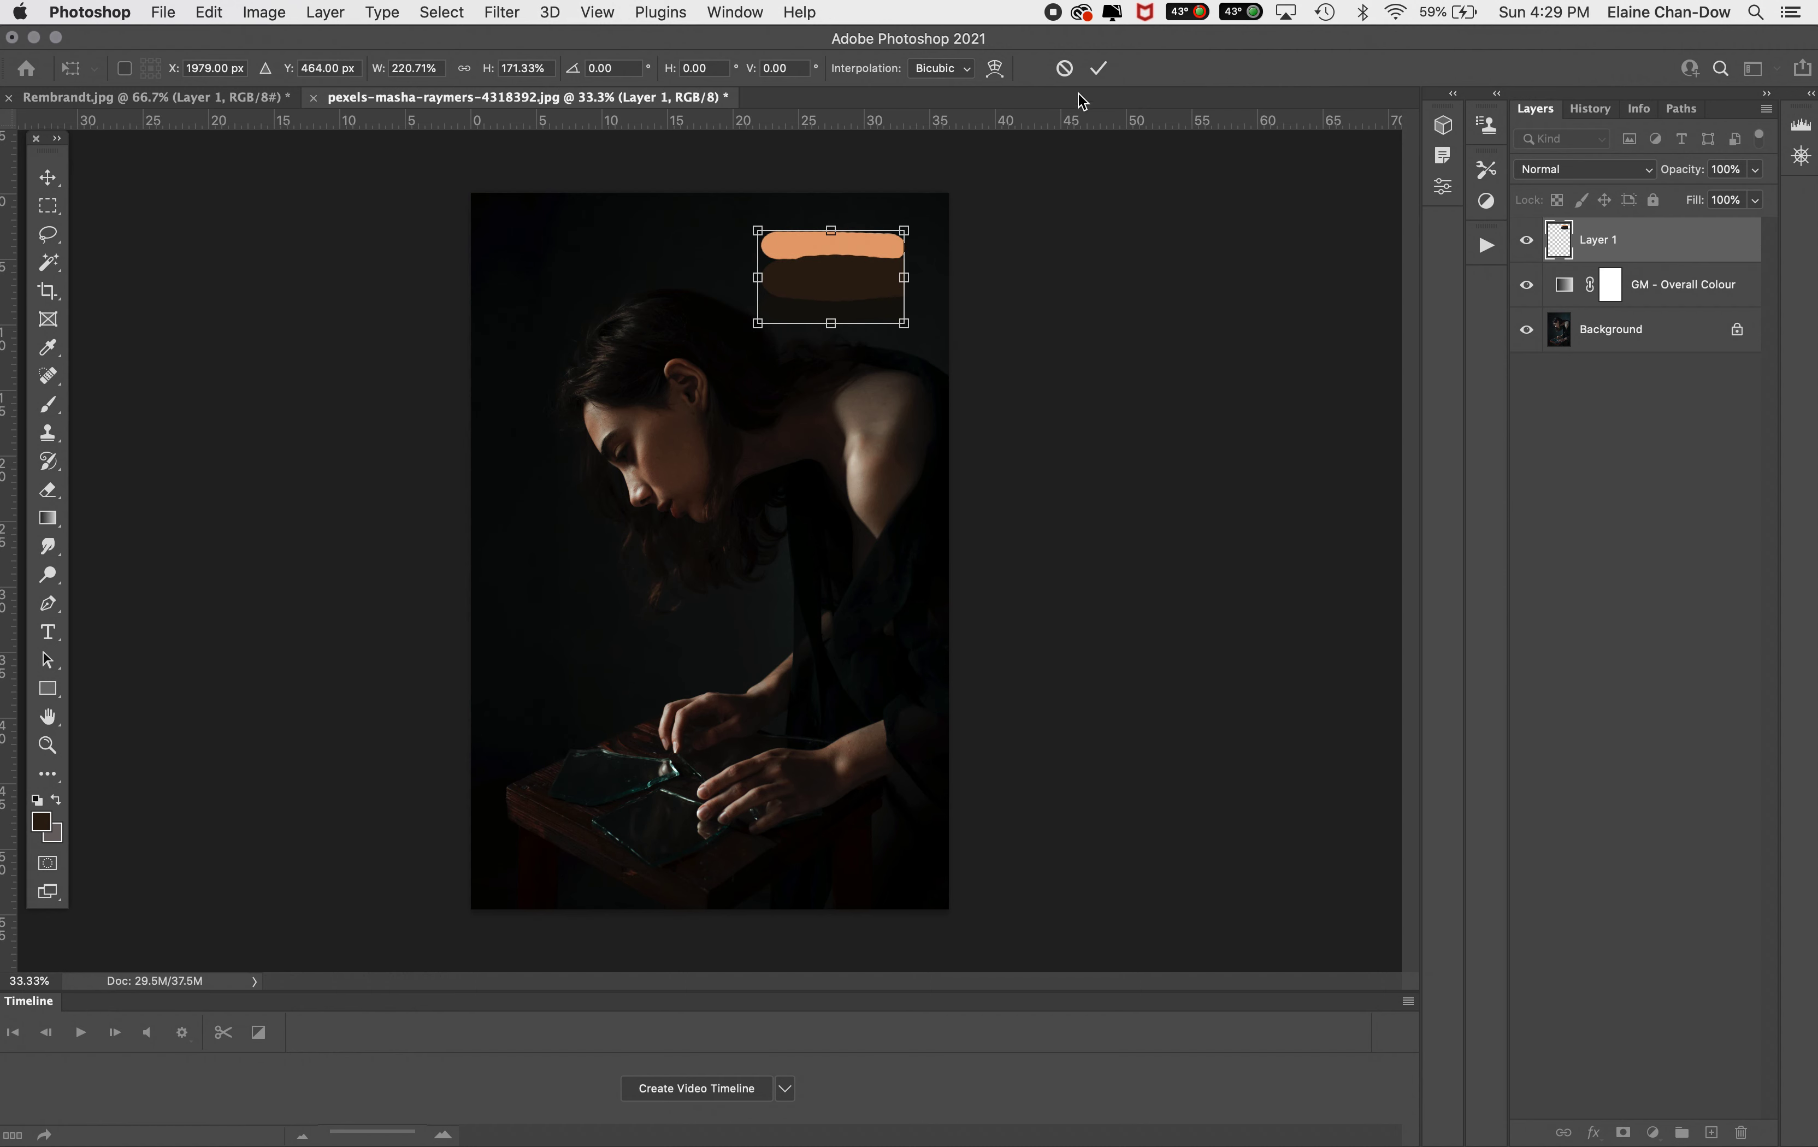
pyautogui.click(1098, 68)
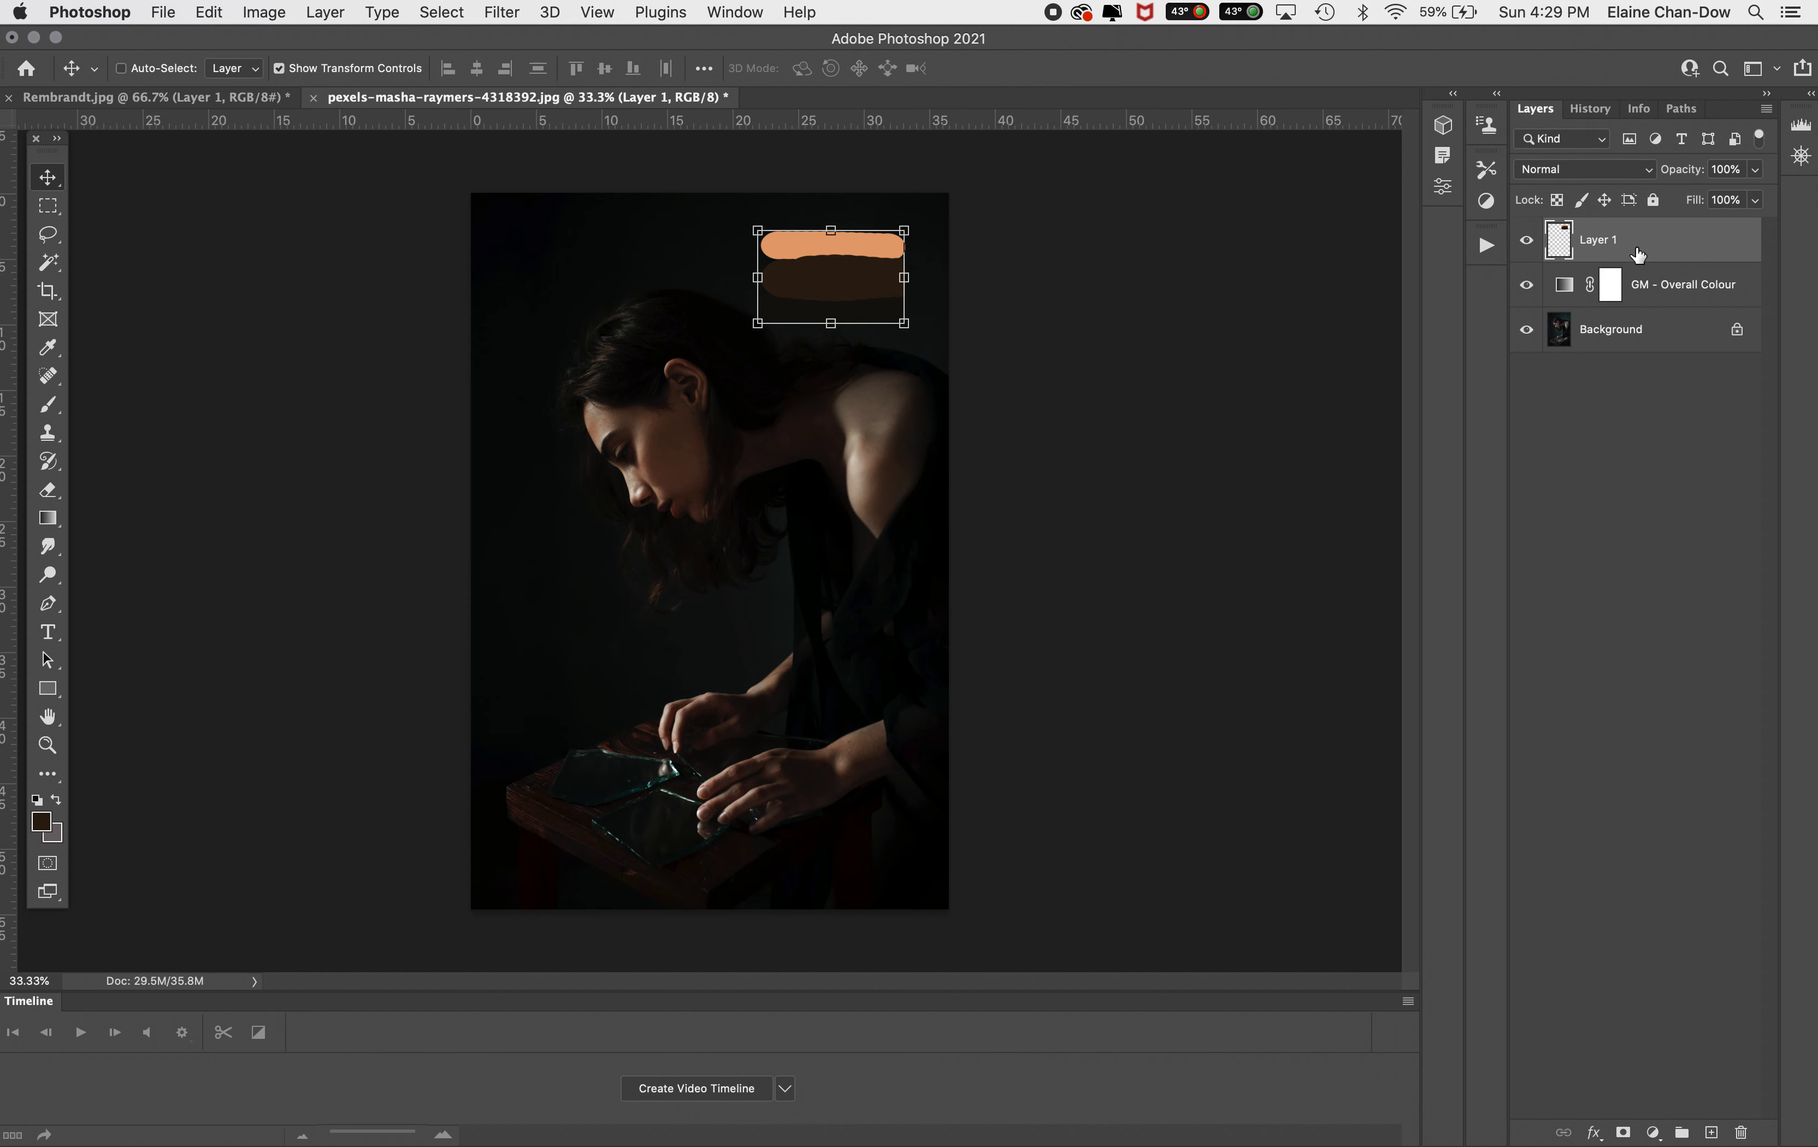
# Add a Curves adjustment layer above the GM - Overall Colour layer
pyautogui.click(1658, 287)
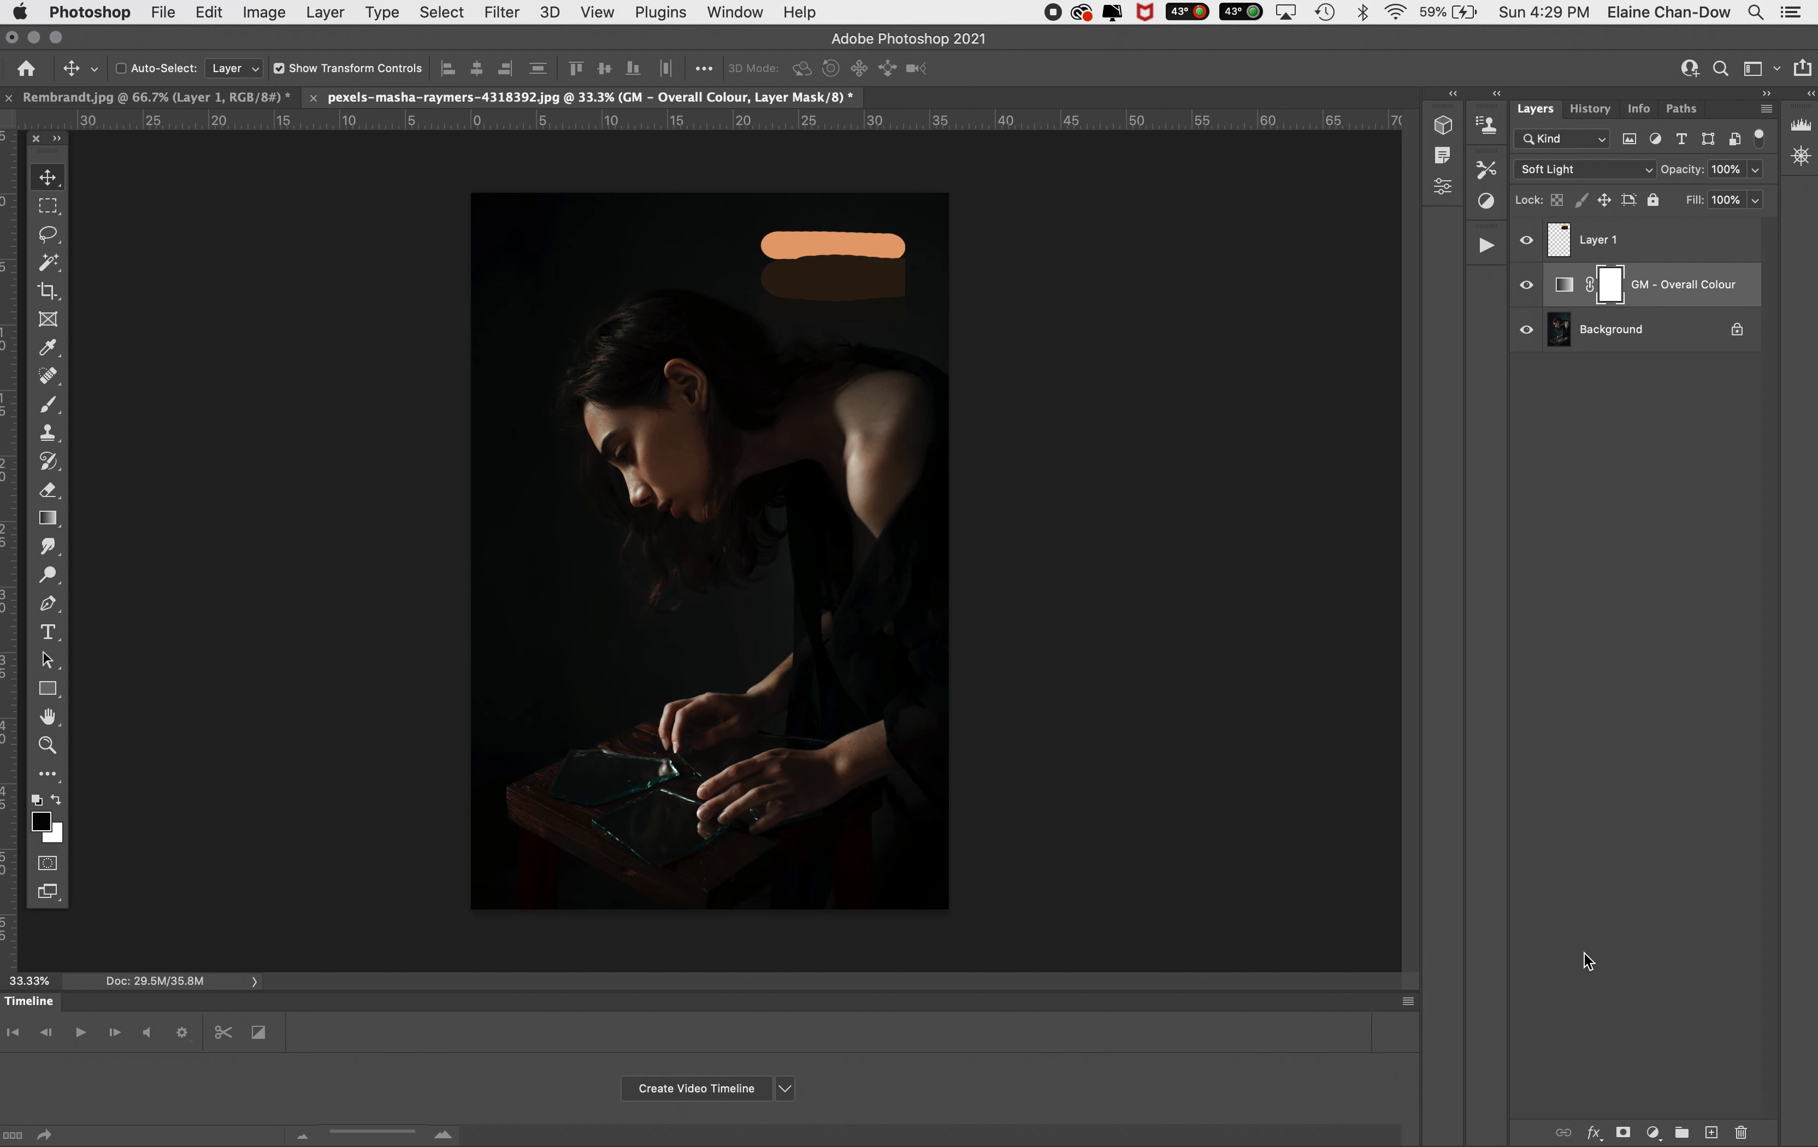
pyautogui.click(1654, 1133)
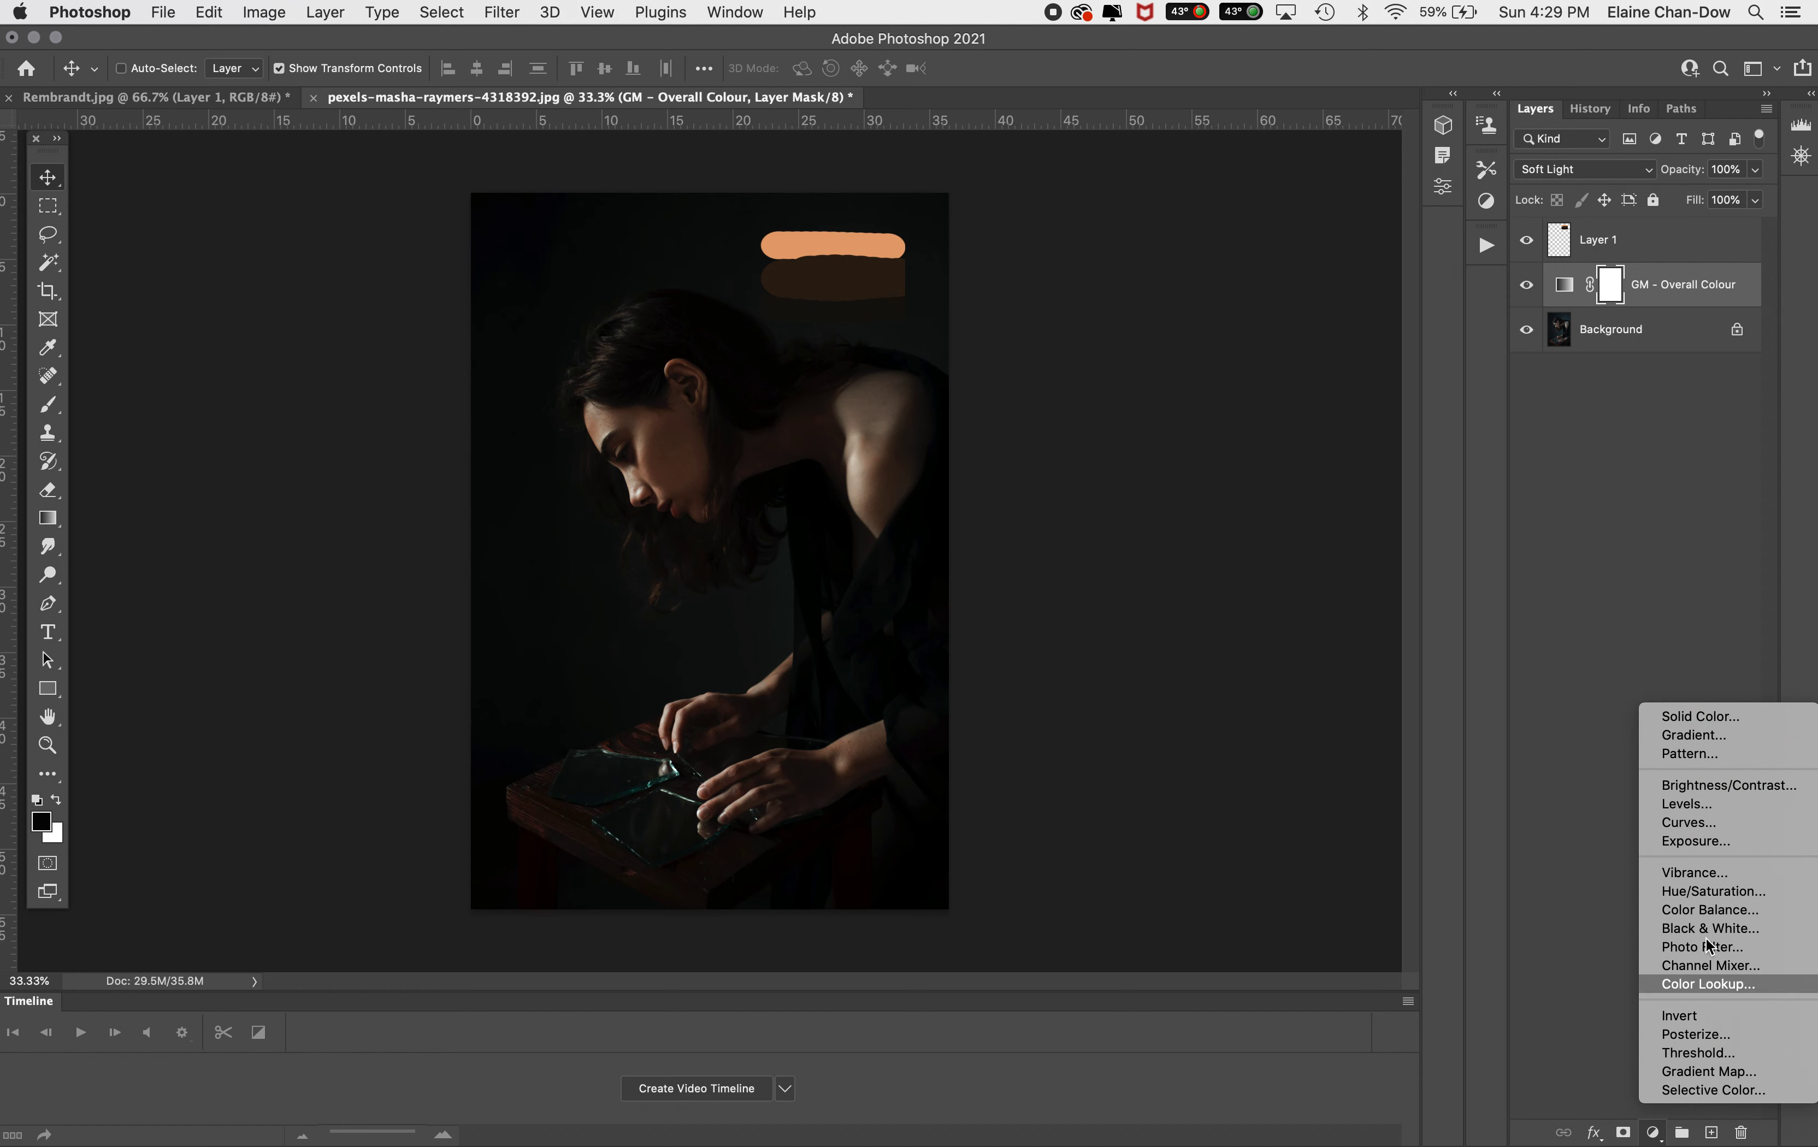
pyautogui.click(1717, 819)
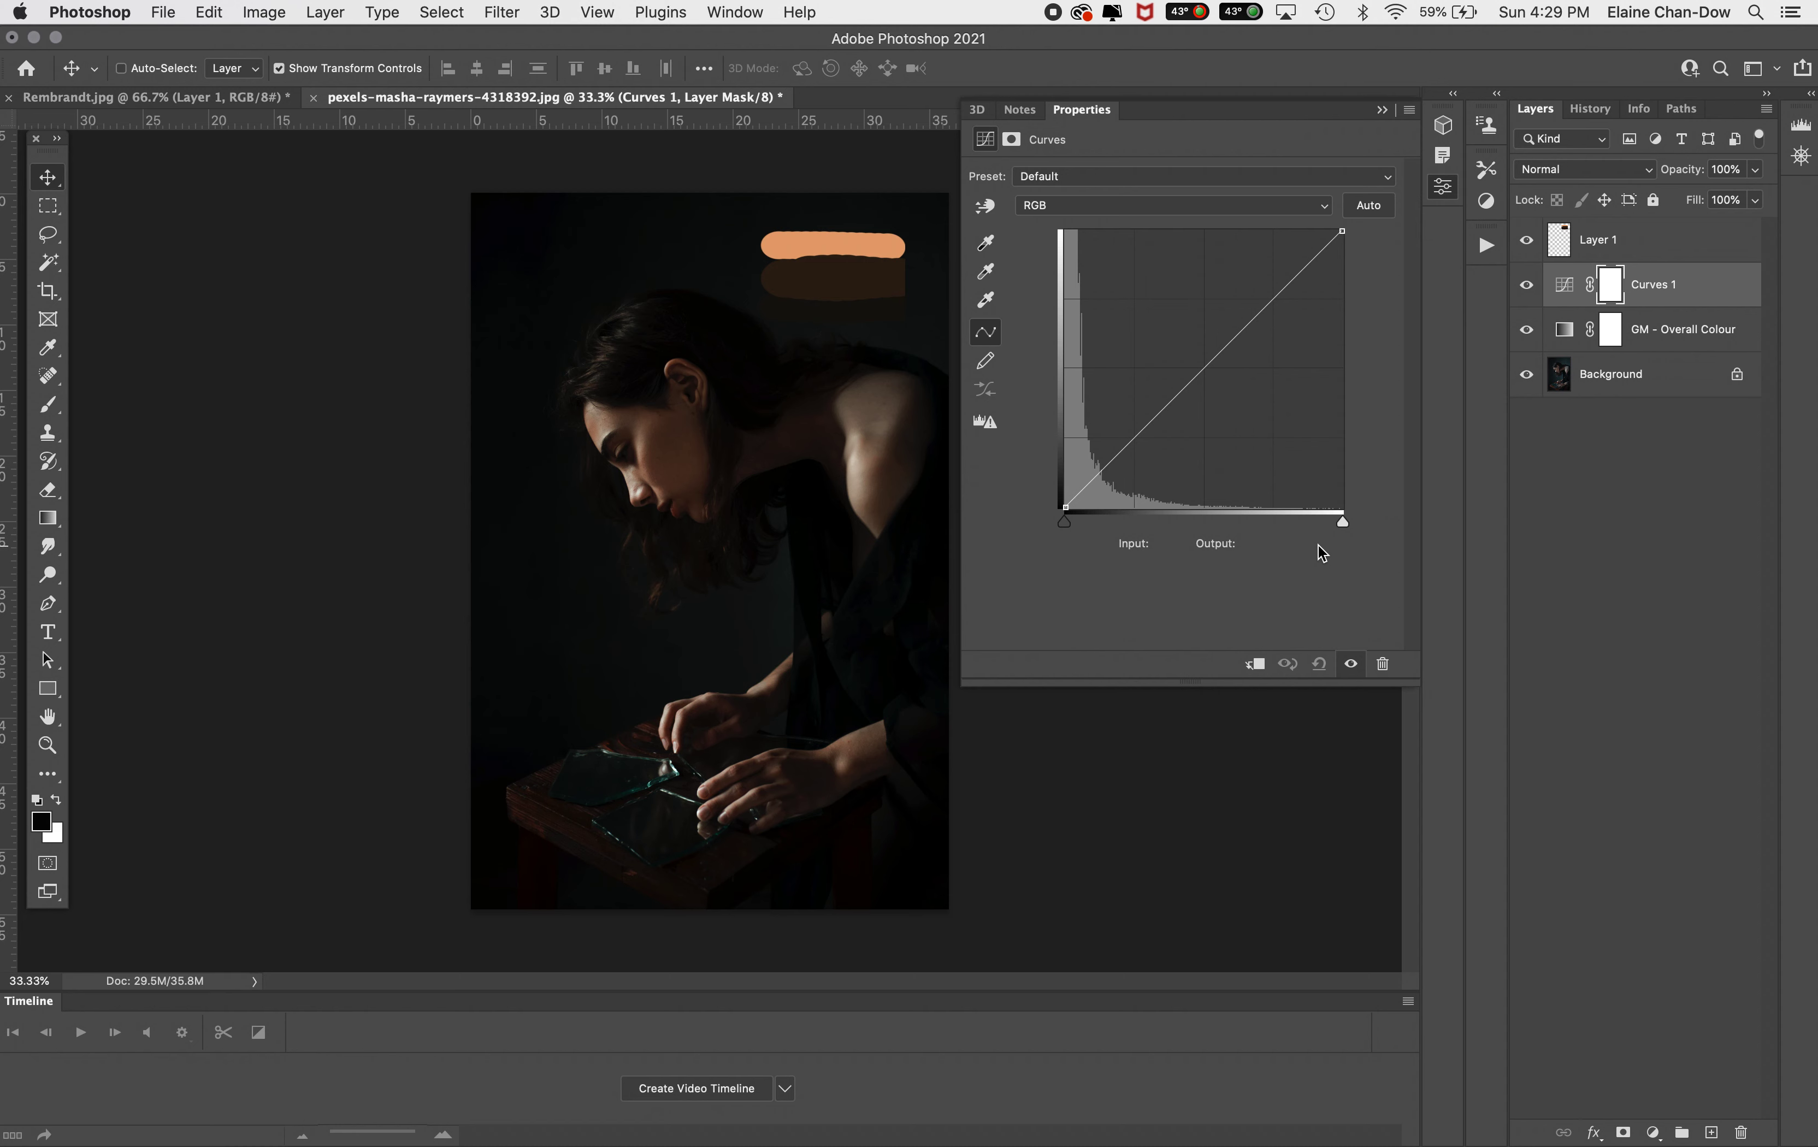
pyautogui.click(1559, 291)
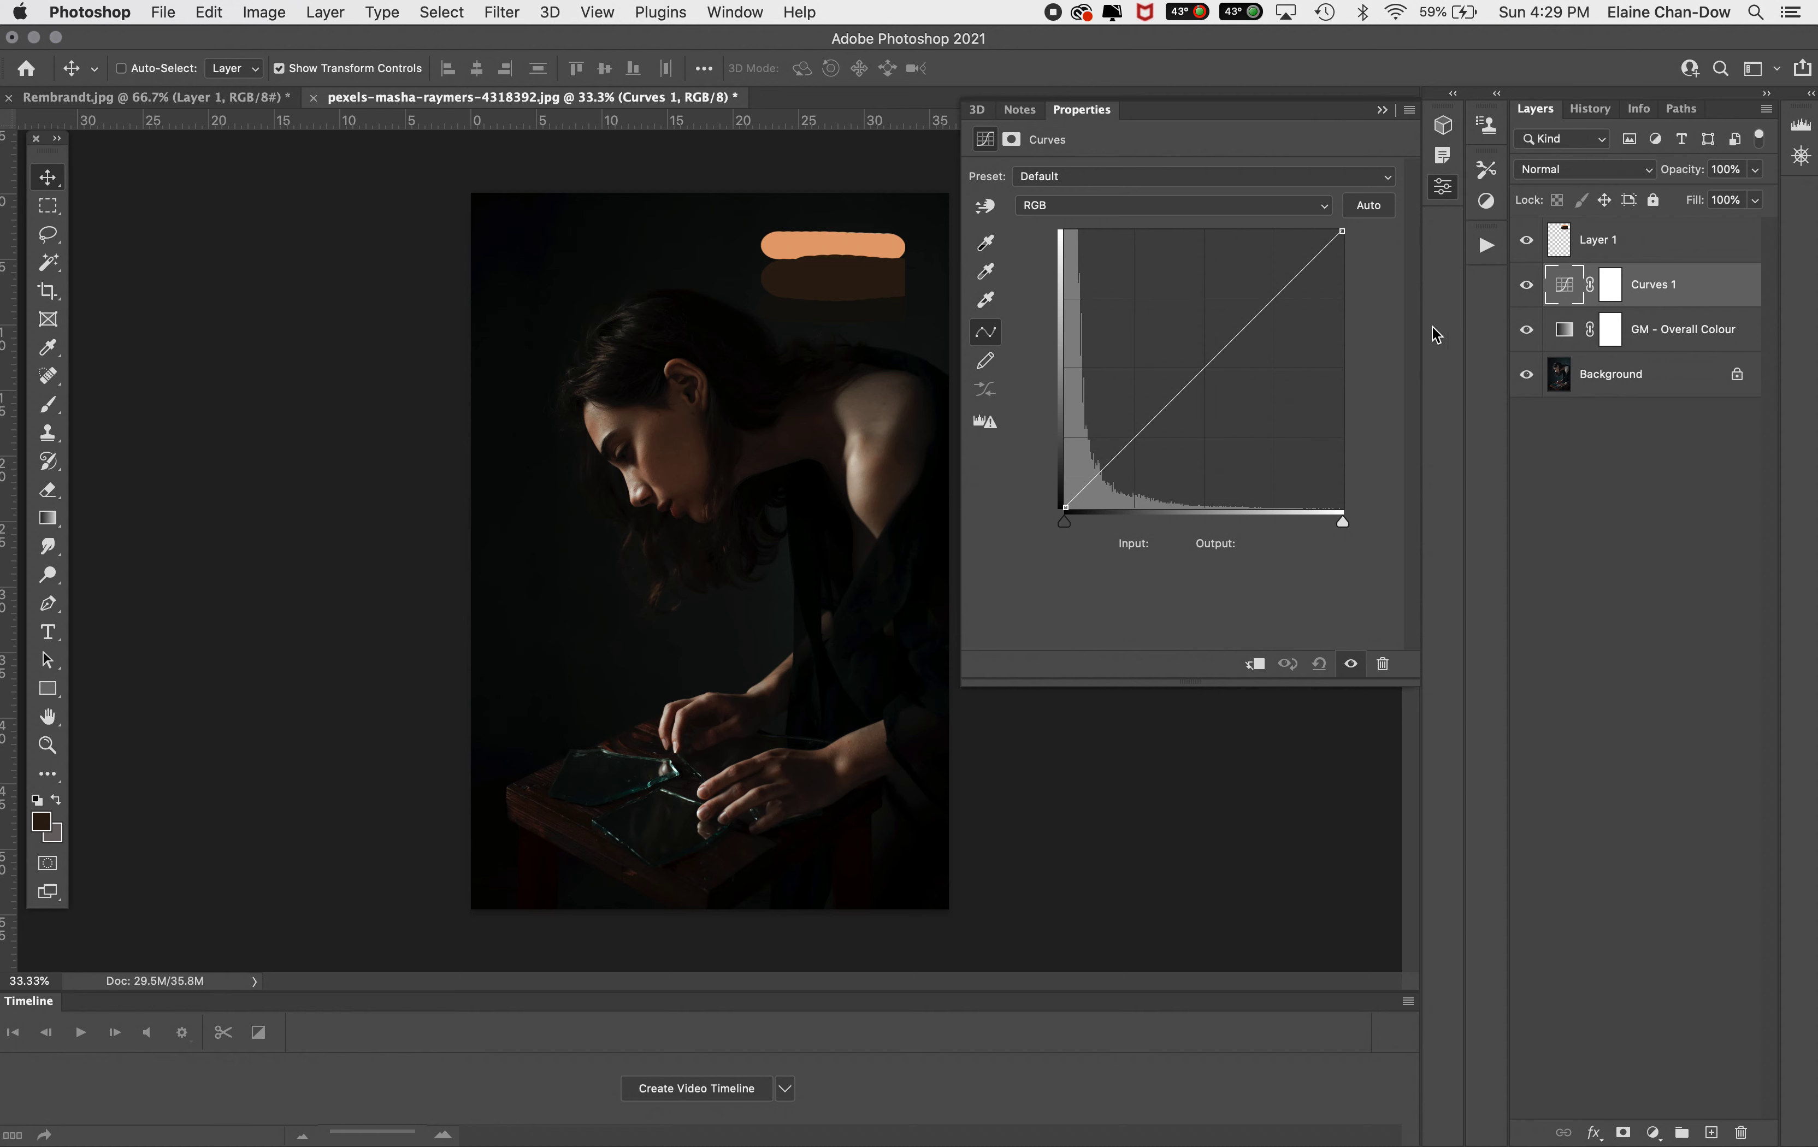
# Set the curves' target highlight colour to e5a371 from the light stroke, then sample highlights on the woman's face
pyautogui.click(995, 302)
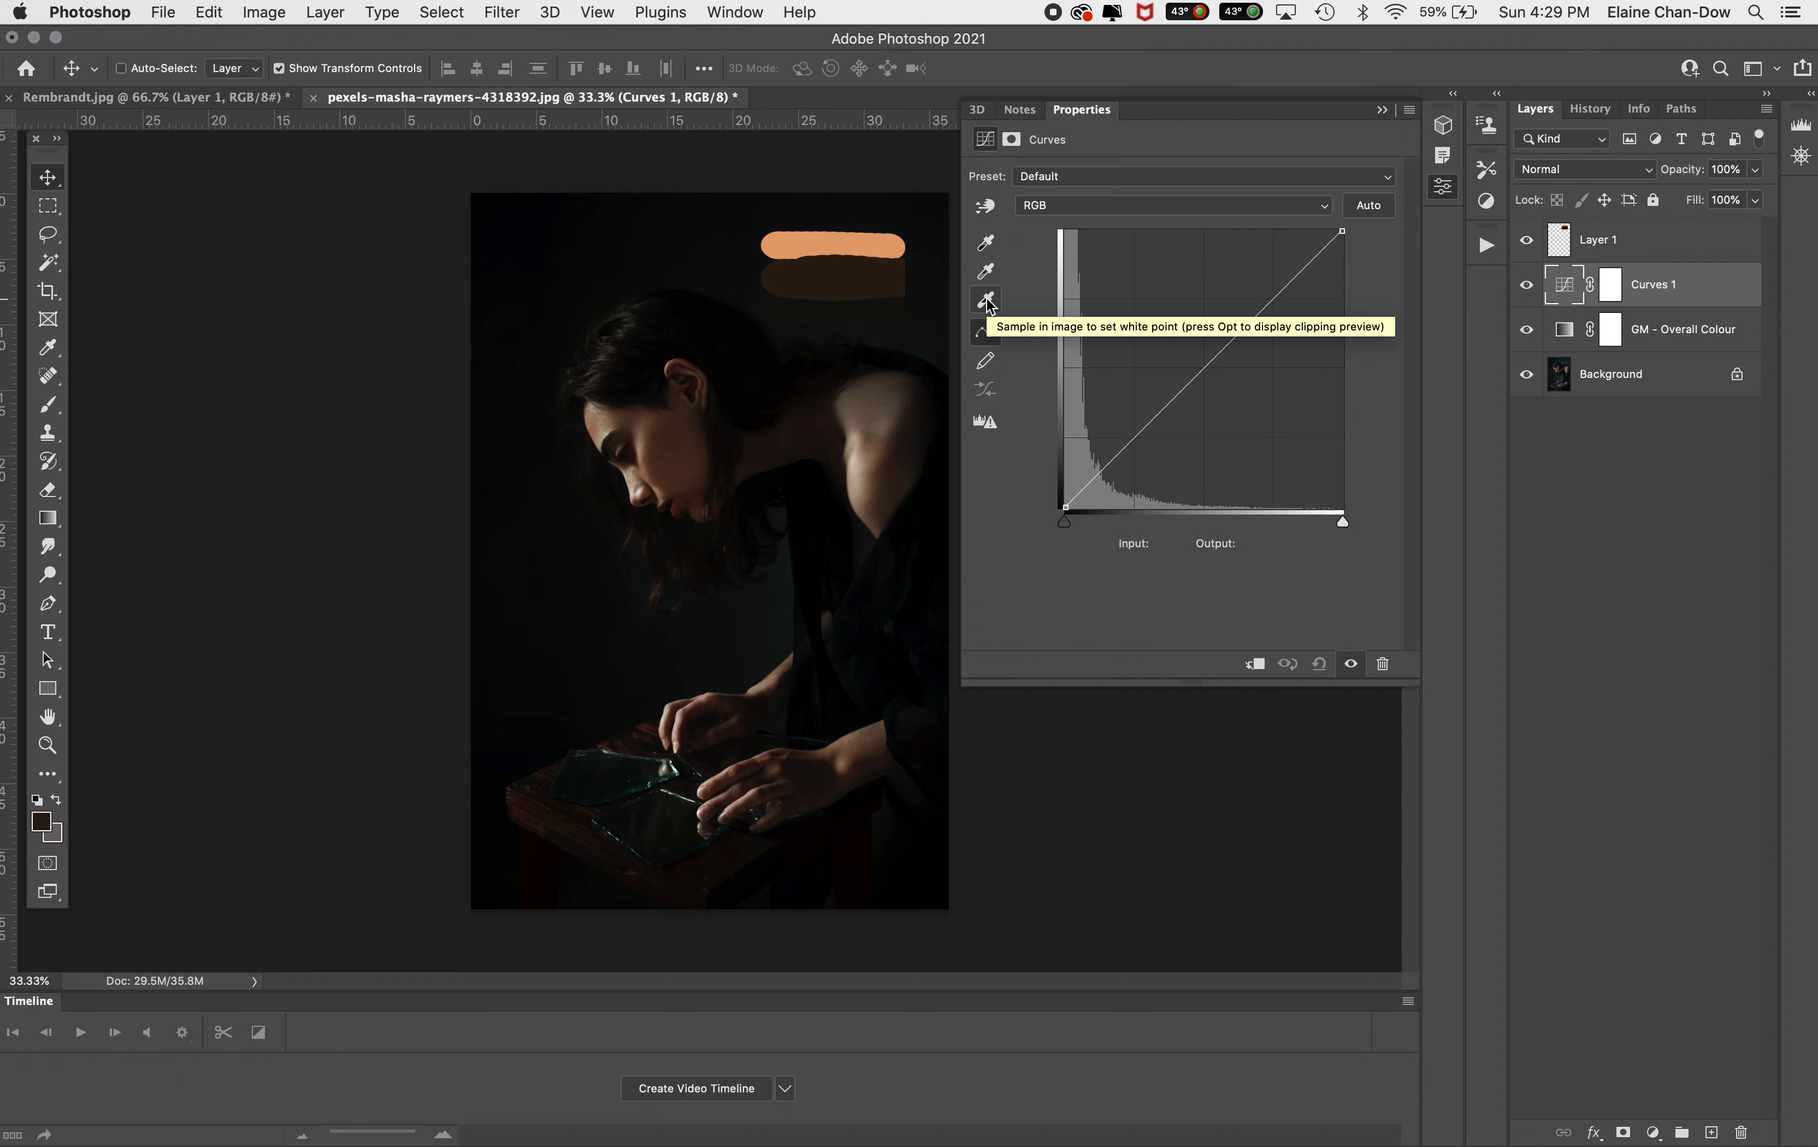
pyautogui.doubleClick(987, 304)
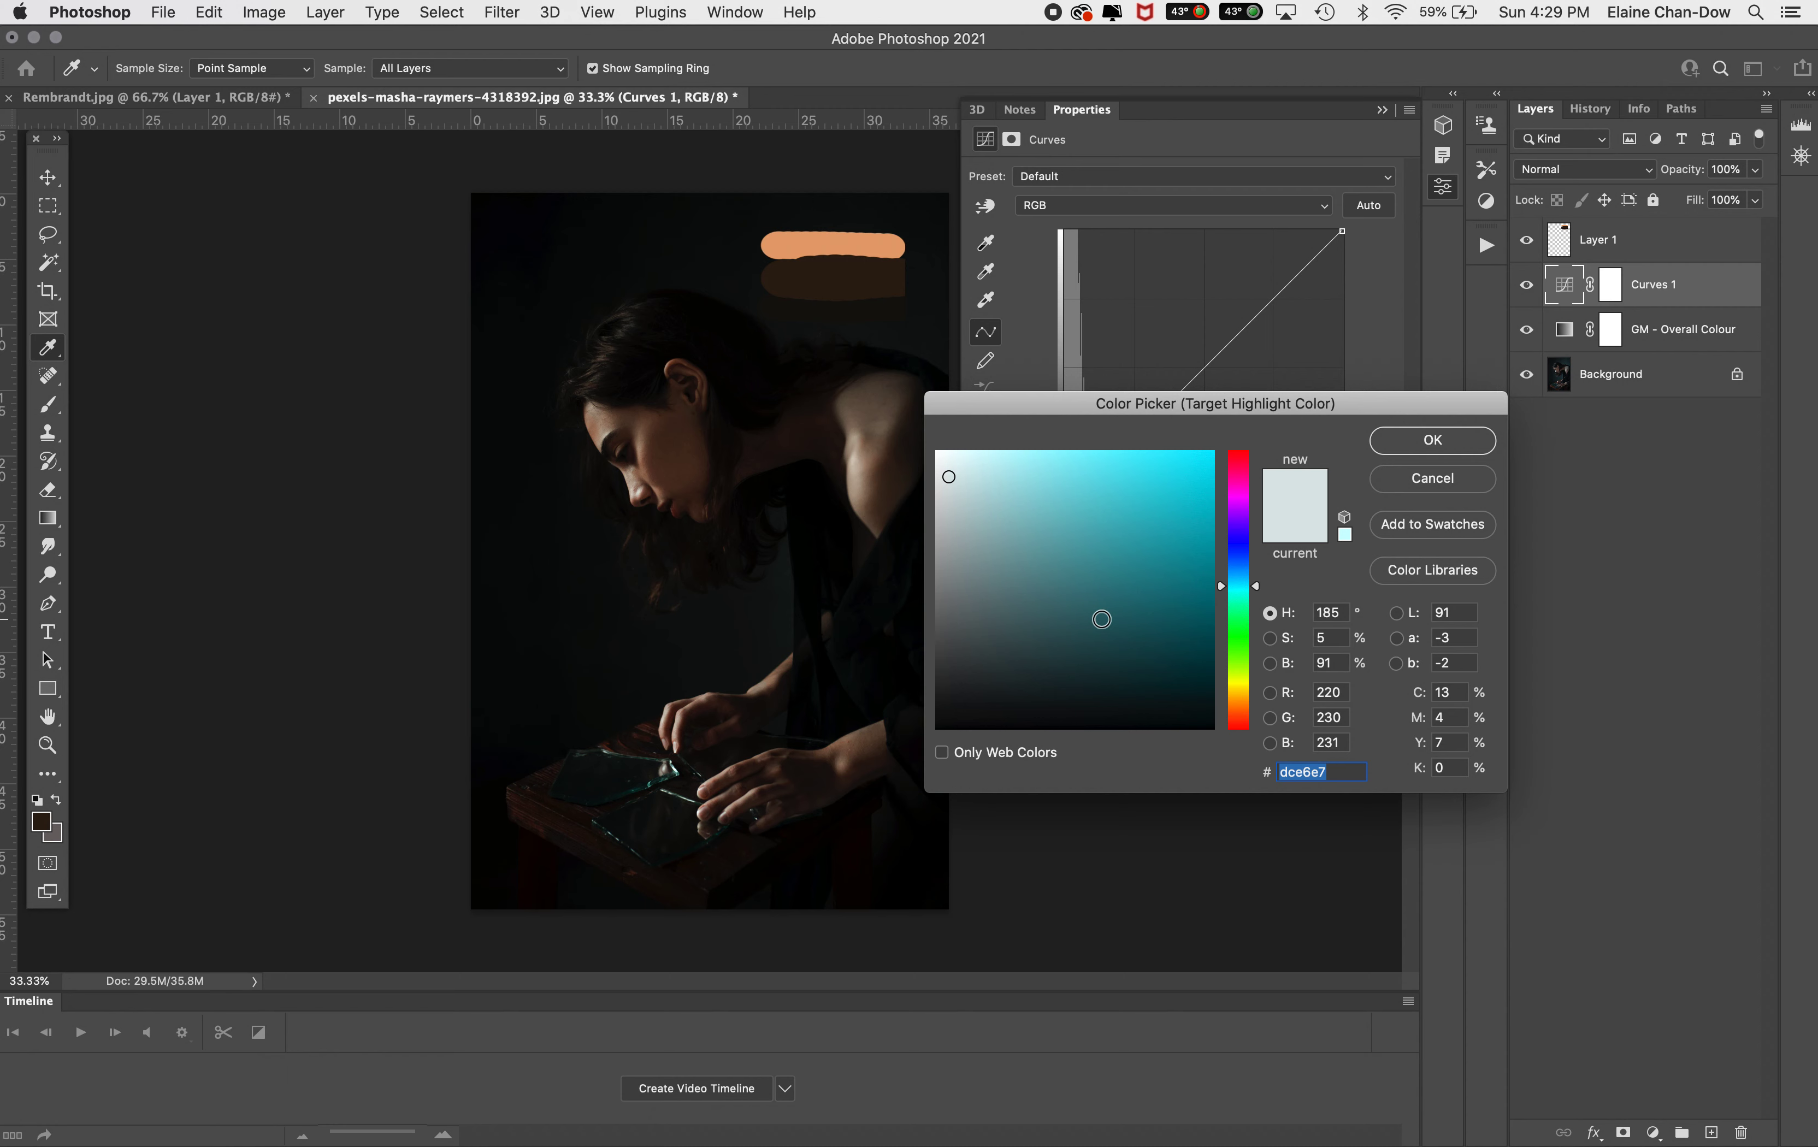
pyautogui.click(848, 240)
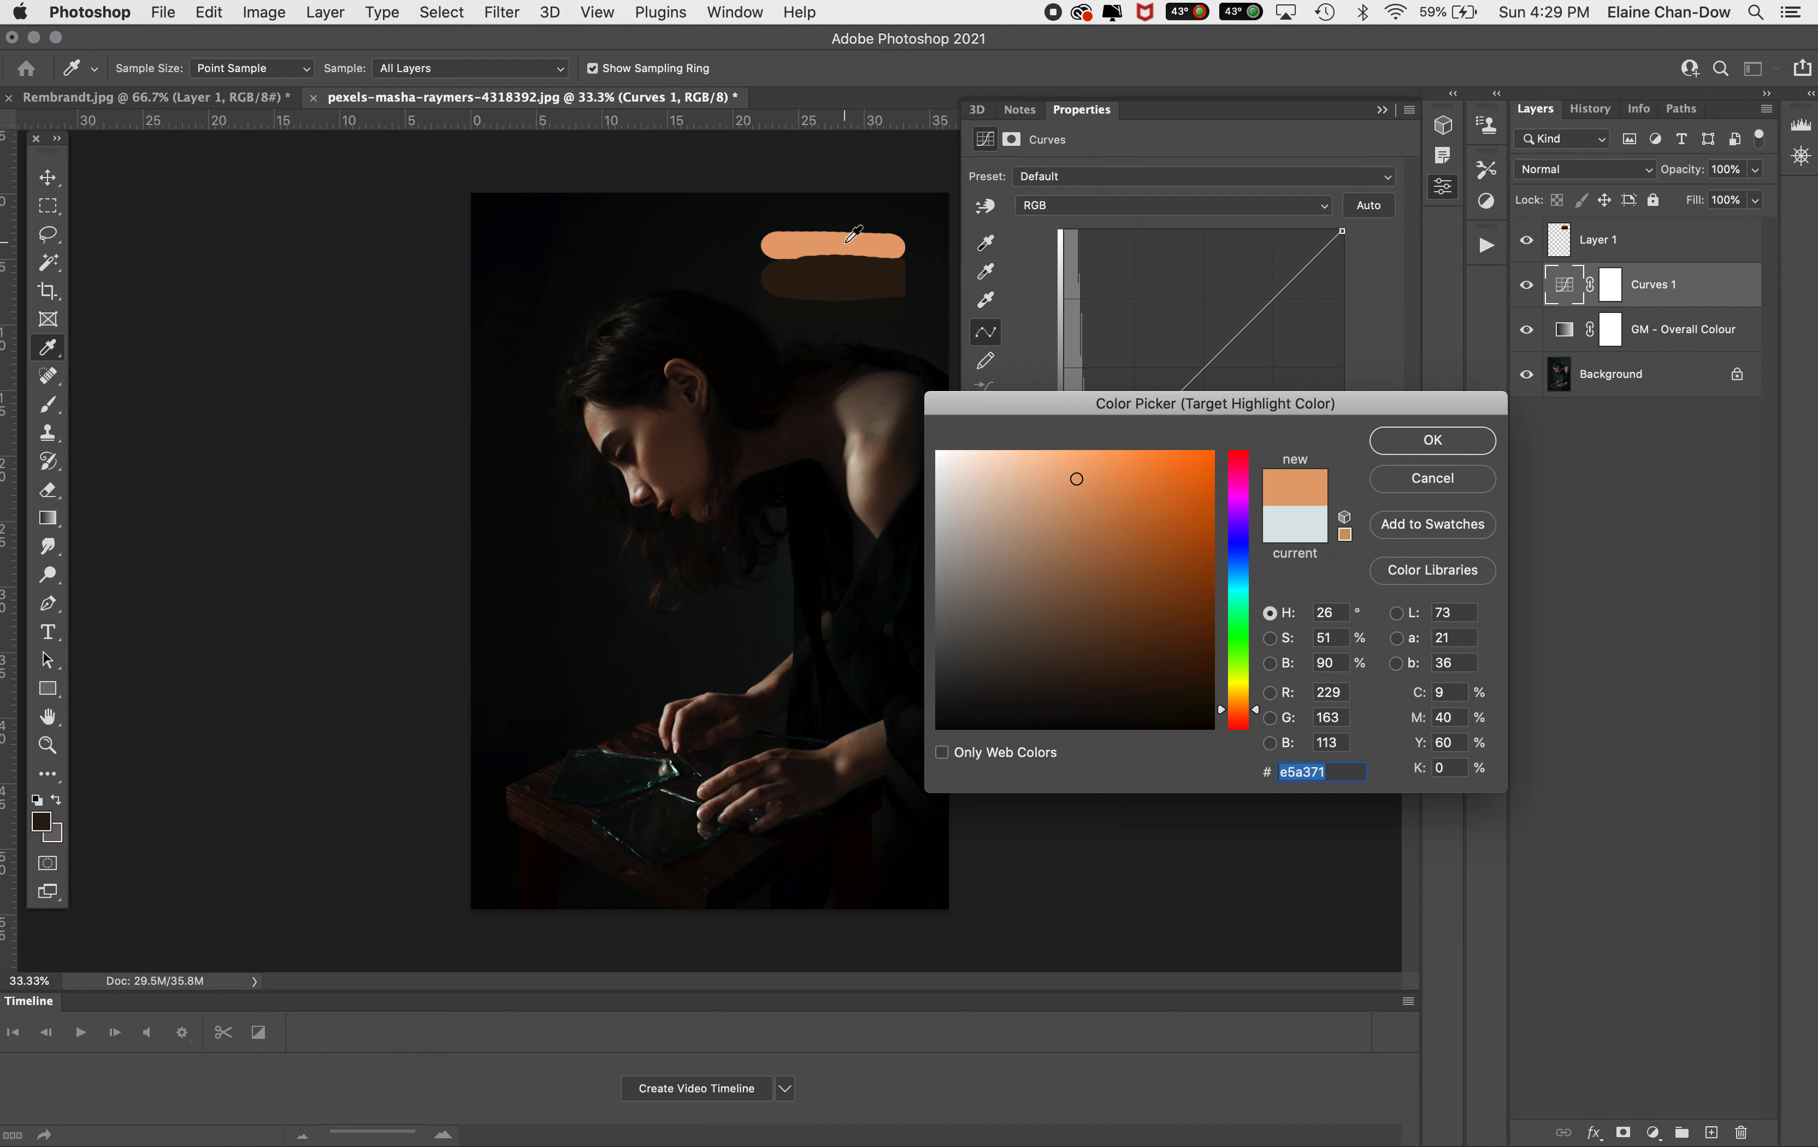
pyautogui.click(1430, 441)
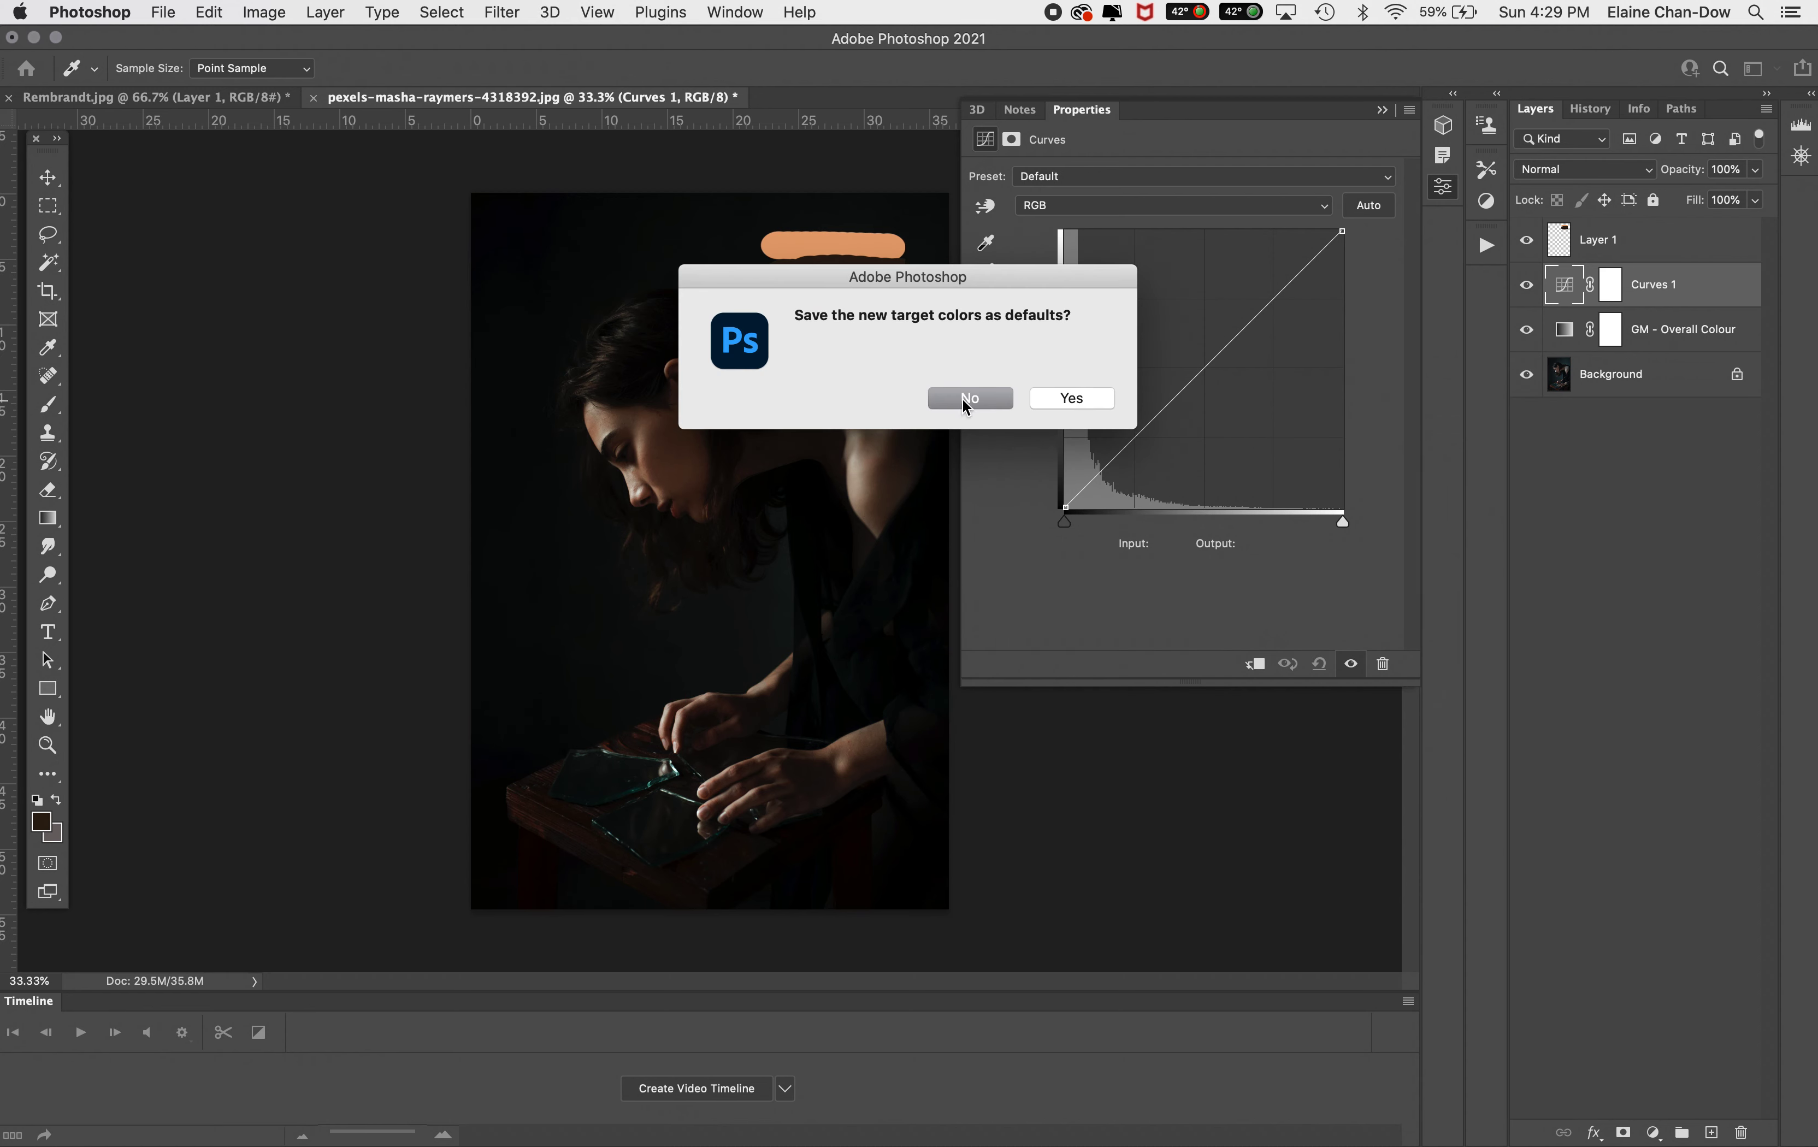
pyautogui.click(961, 397)
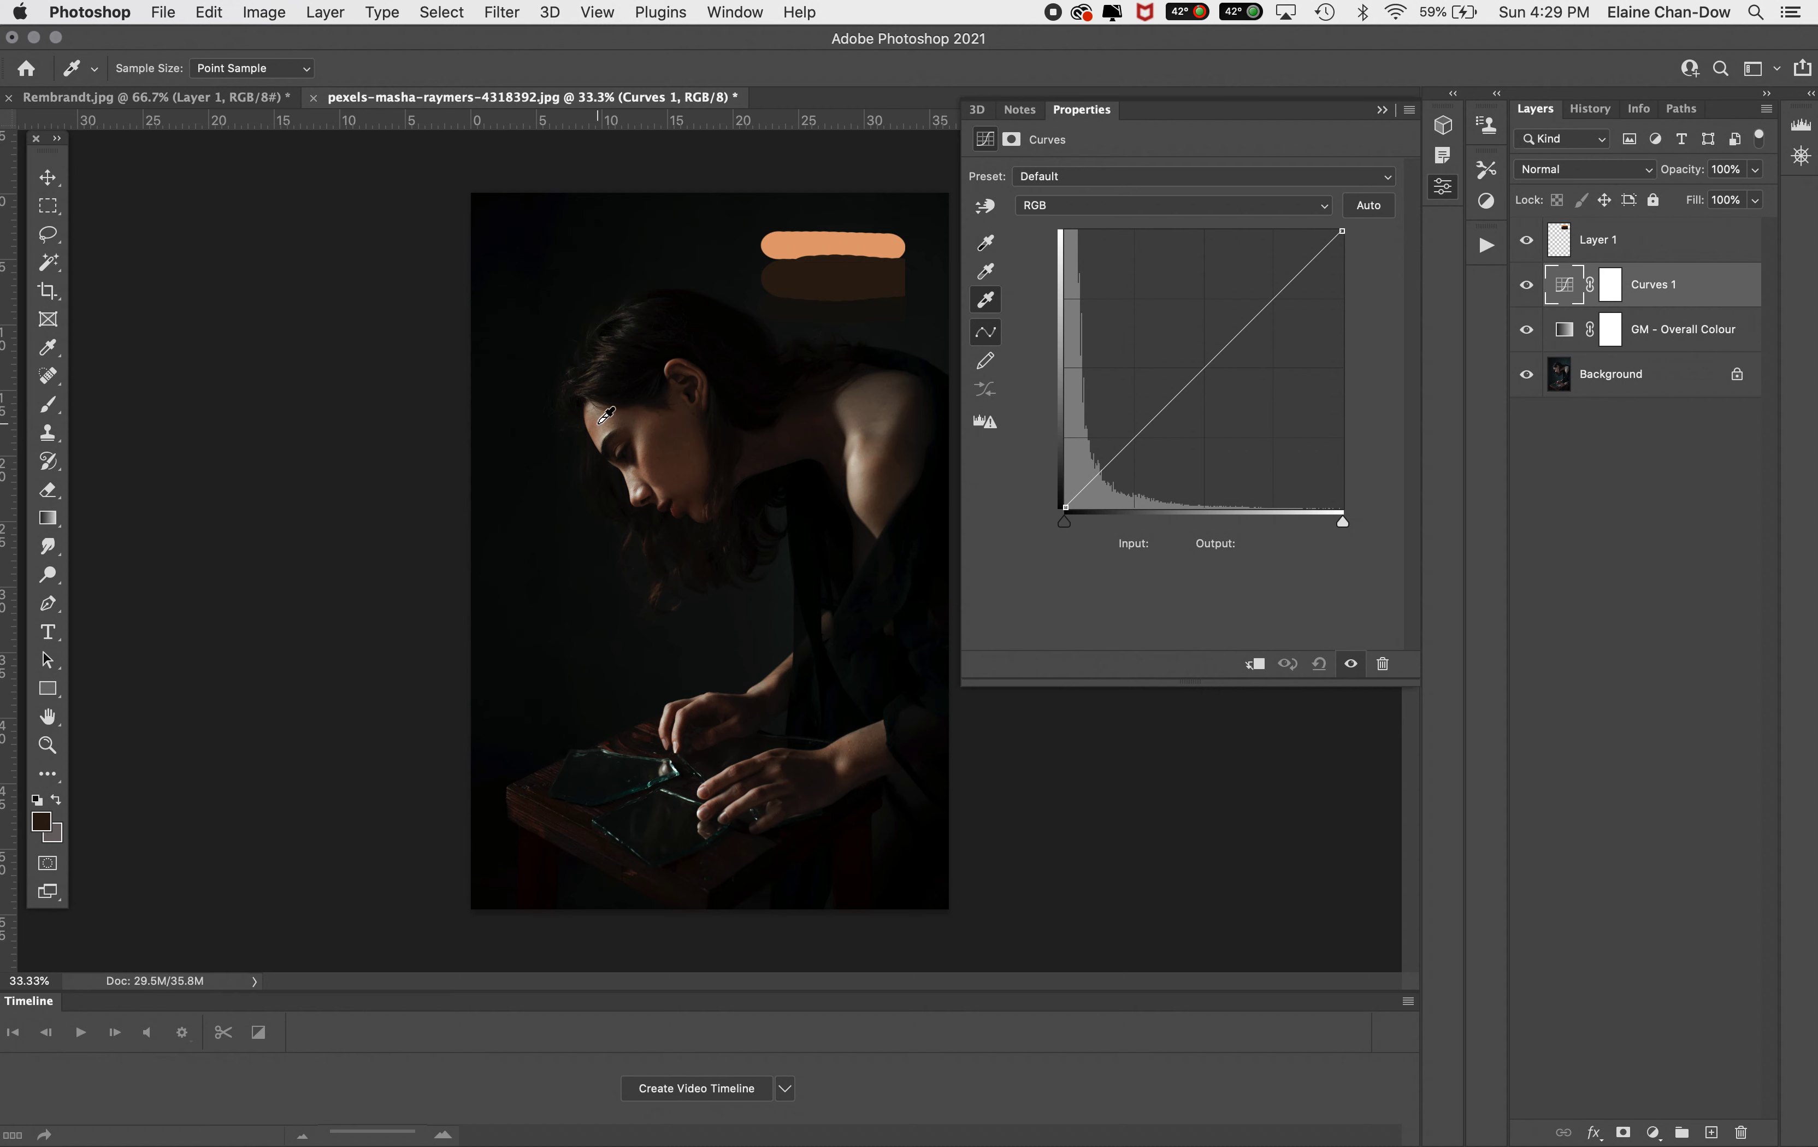
pyautogui.click(630, 478)
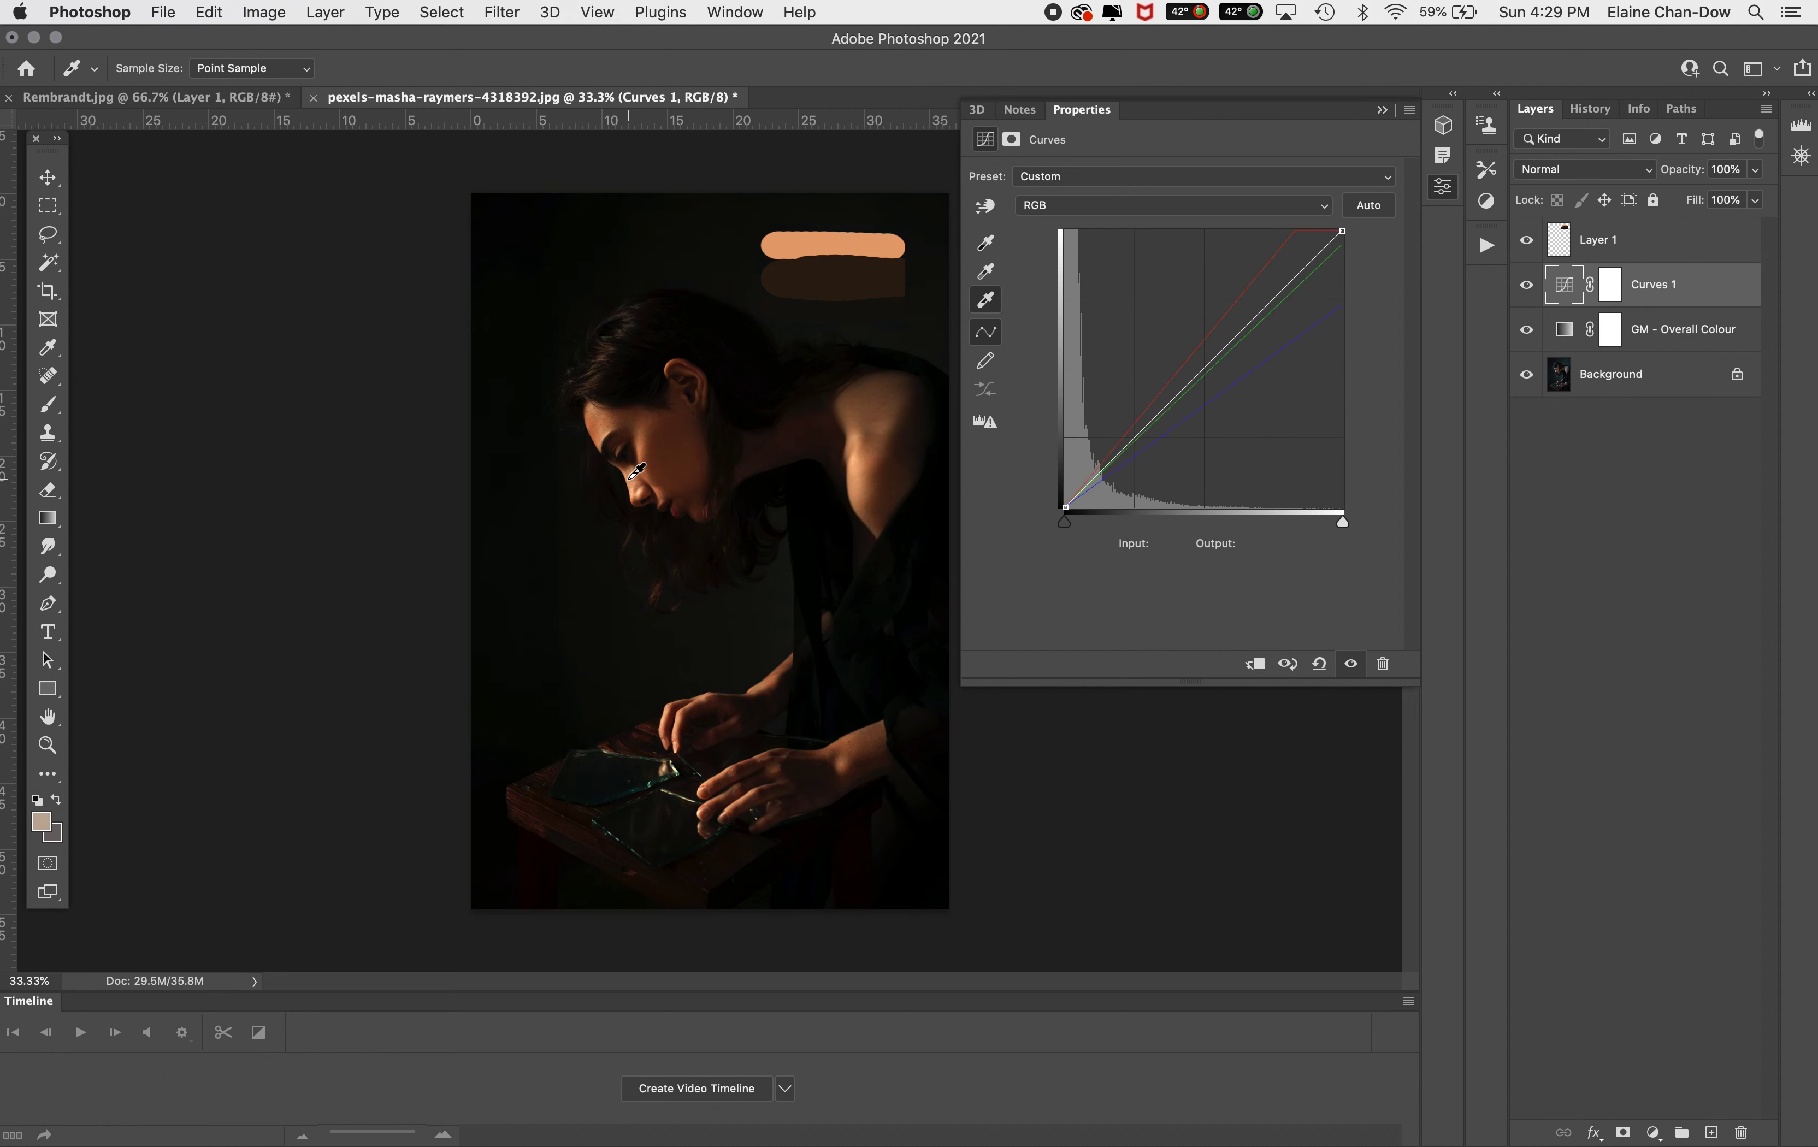
pyautogui.click(649, 485)
pyautogui.click(606, 430)
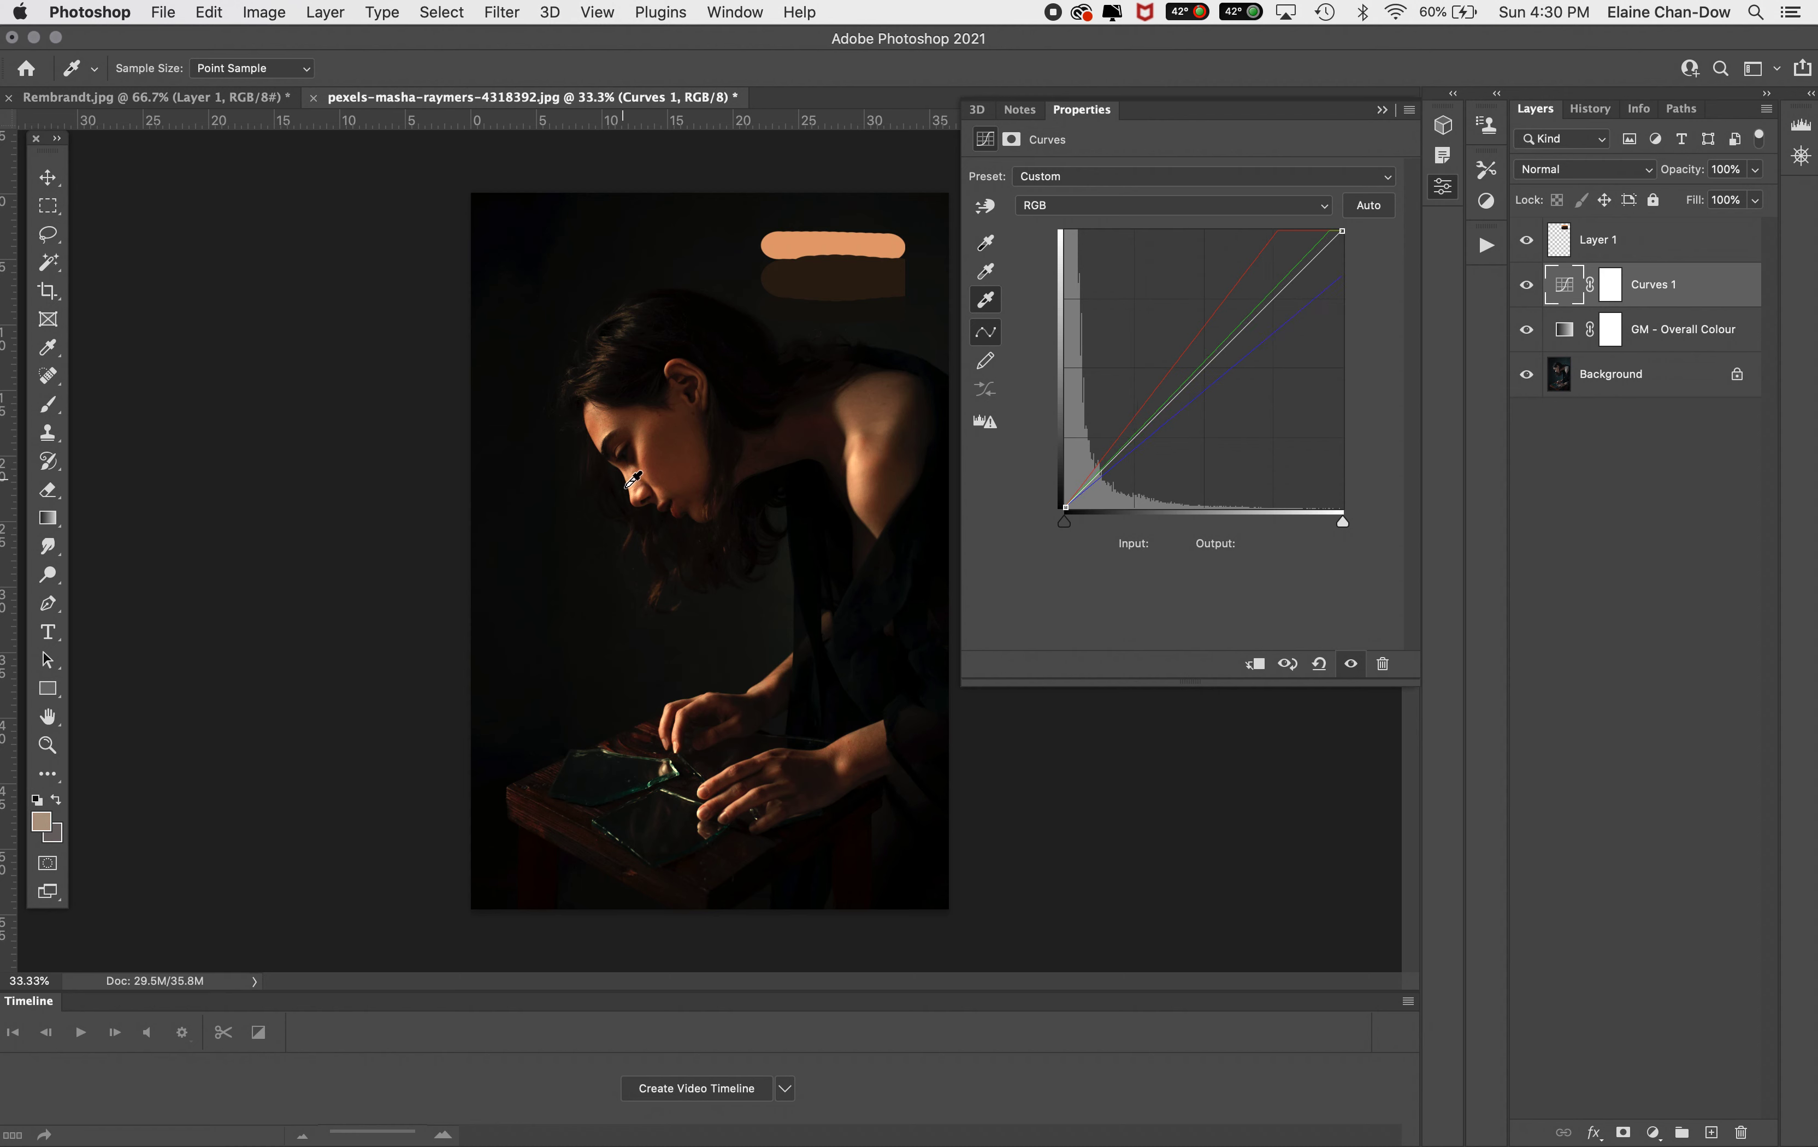
pyautogui.click(643, 491)
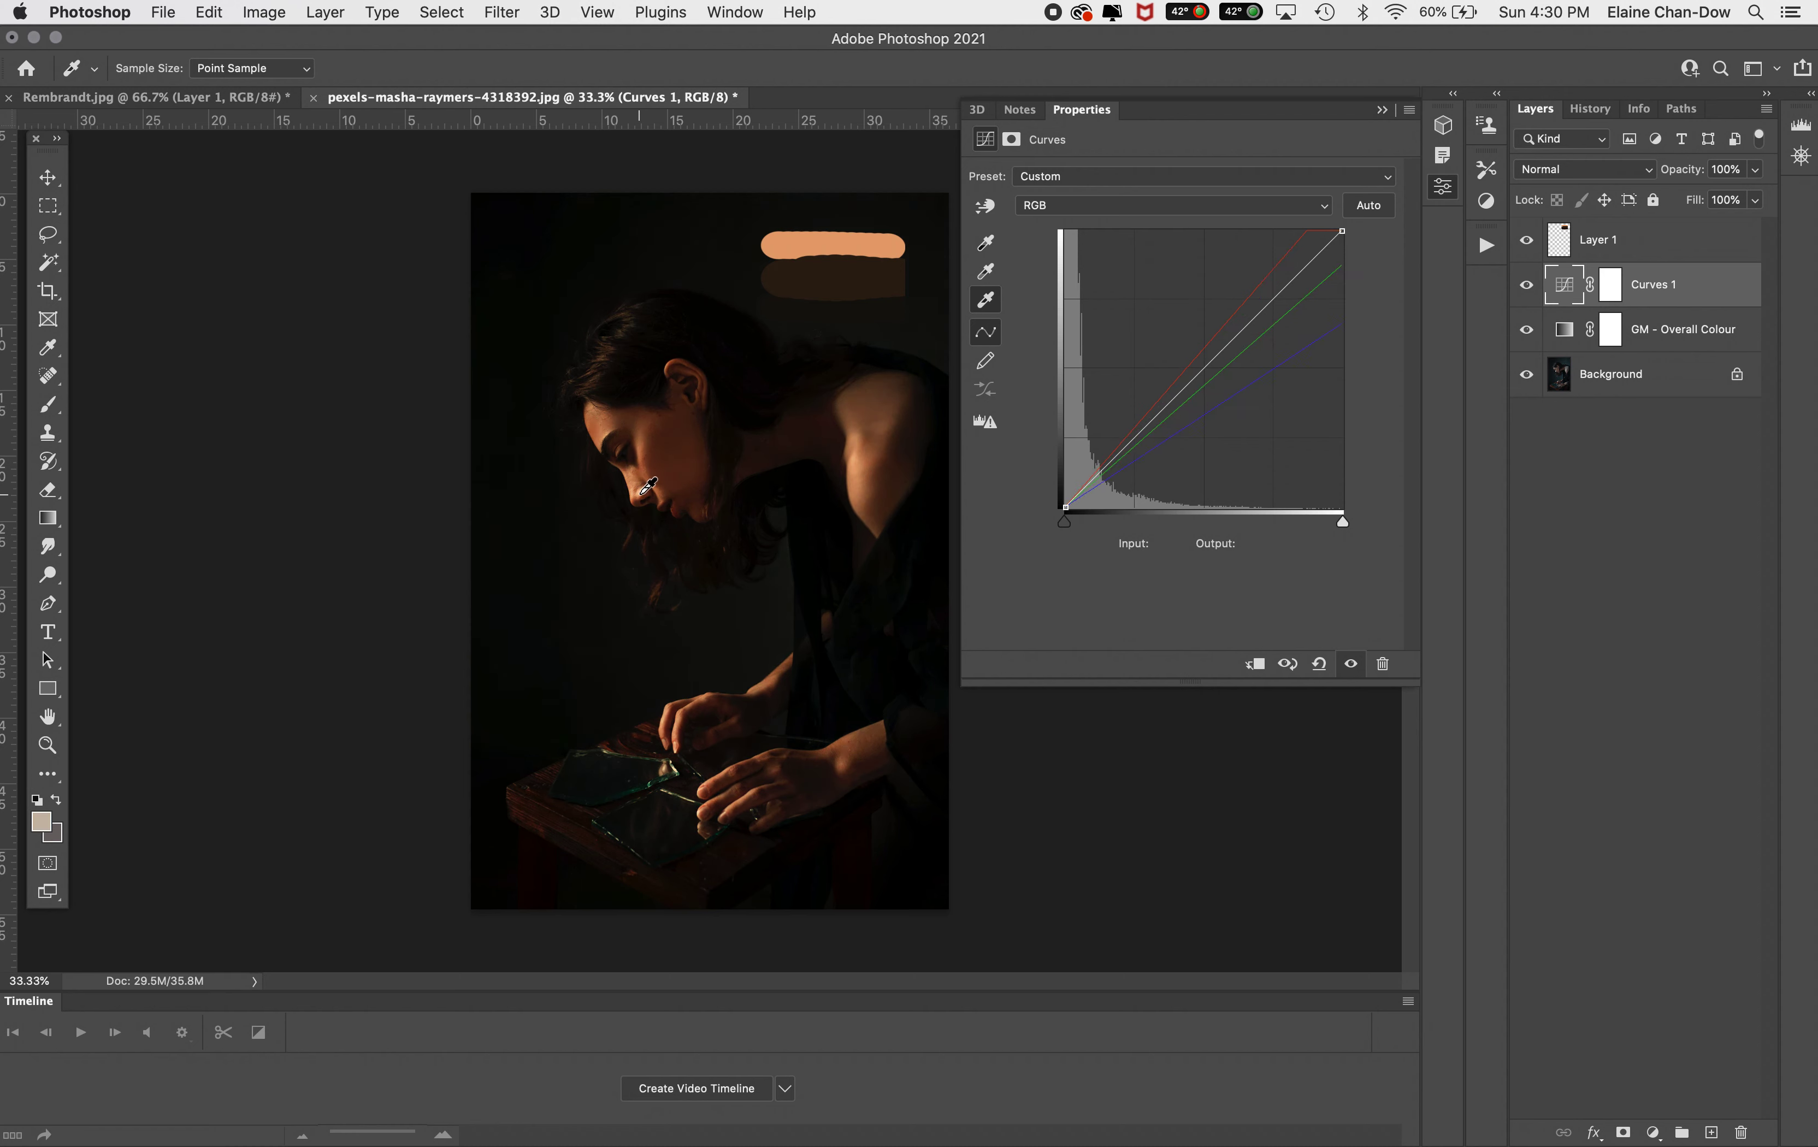
pyautogui.click(635, 482)
# Set the target midtone colour to 2c1e11 from the midtone stroke and sample a midtone on the woman's face
pyautogui.click(993, 269)
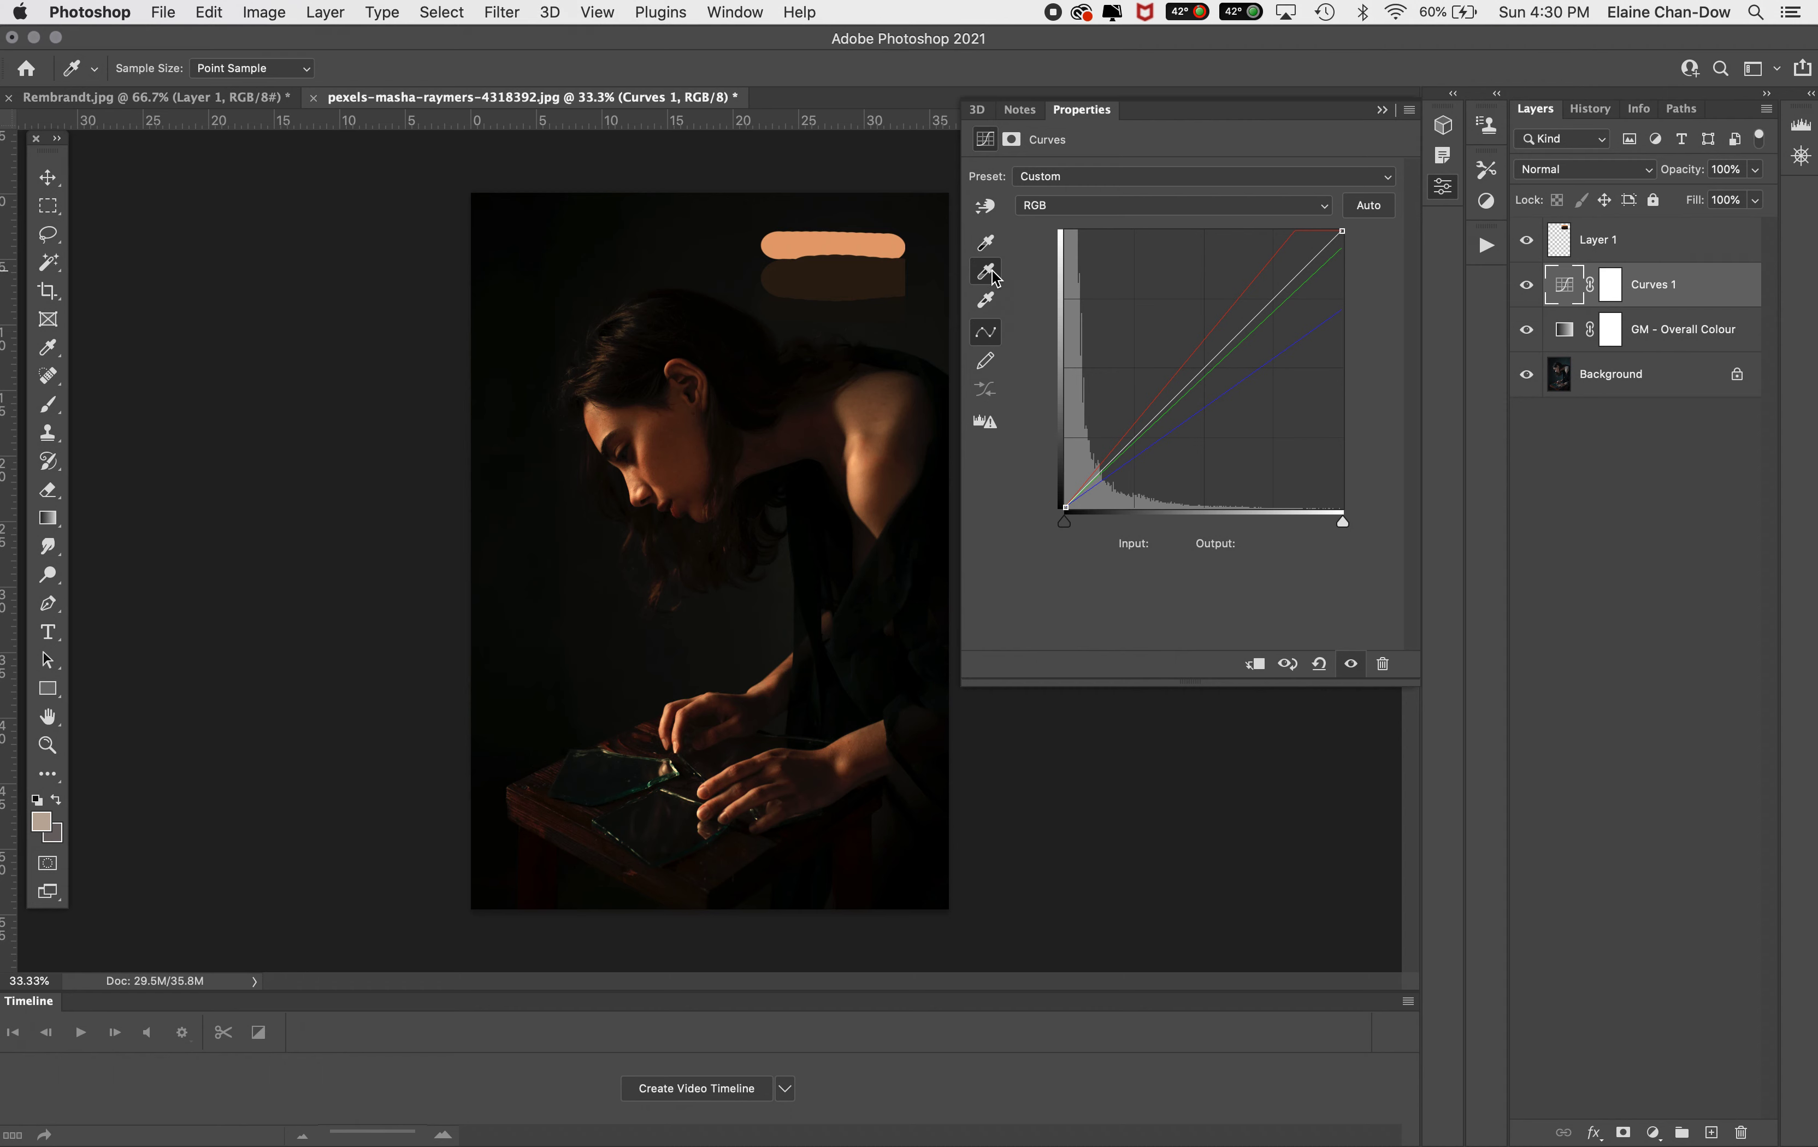
pyautogui.click(993, 274)
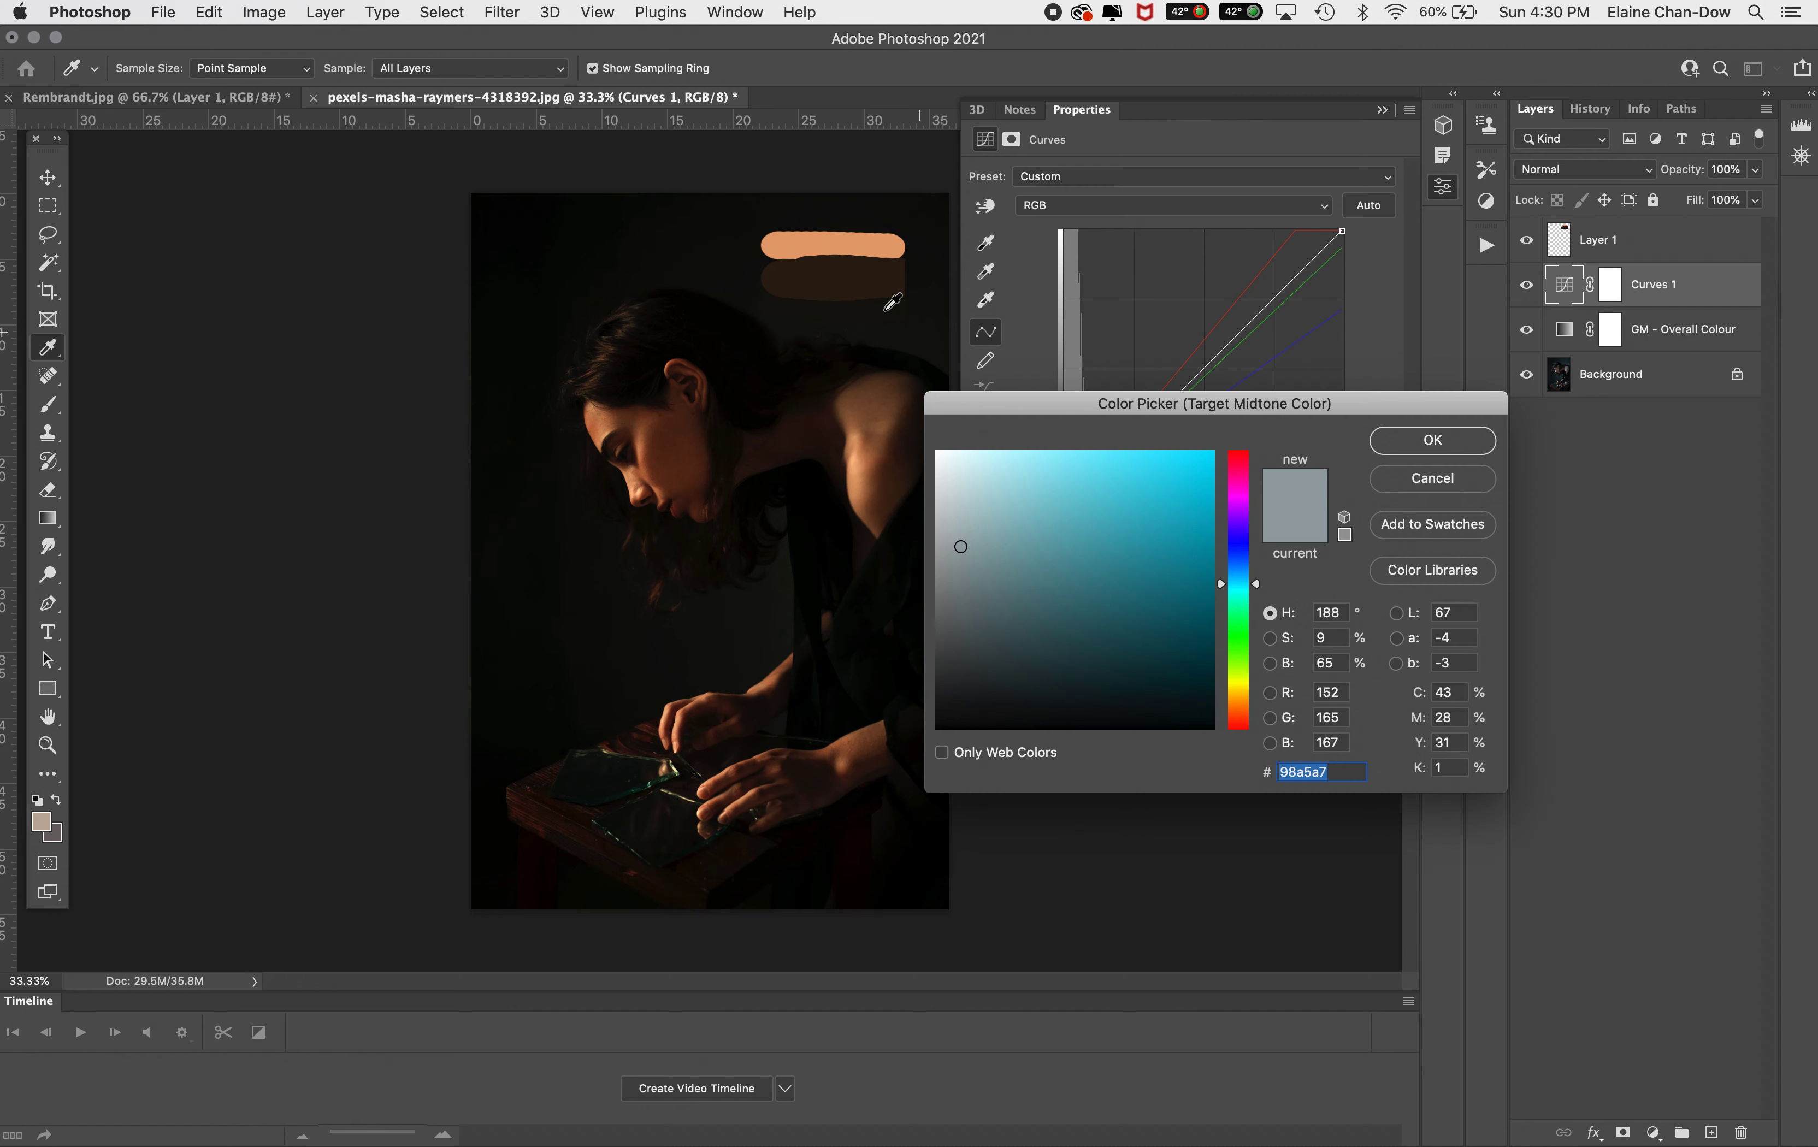
pyautogui.click(837, 281)
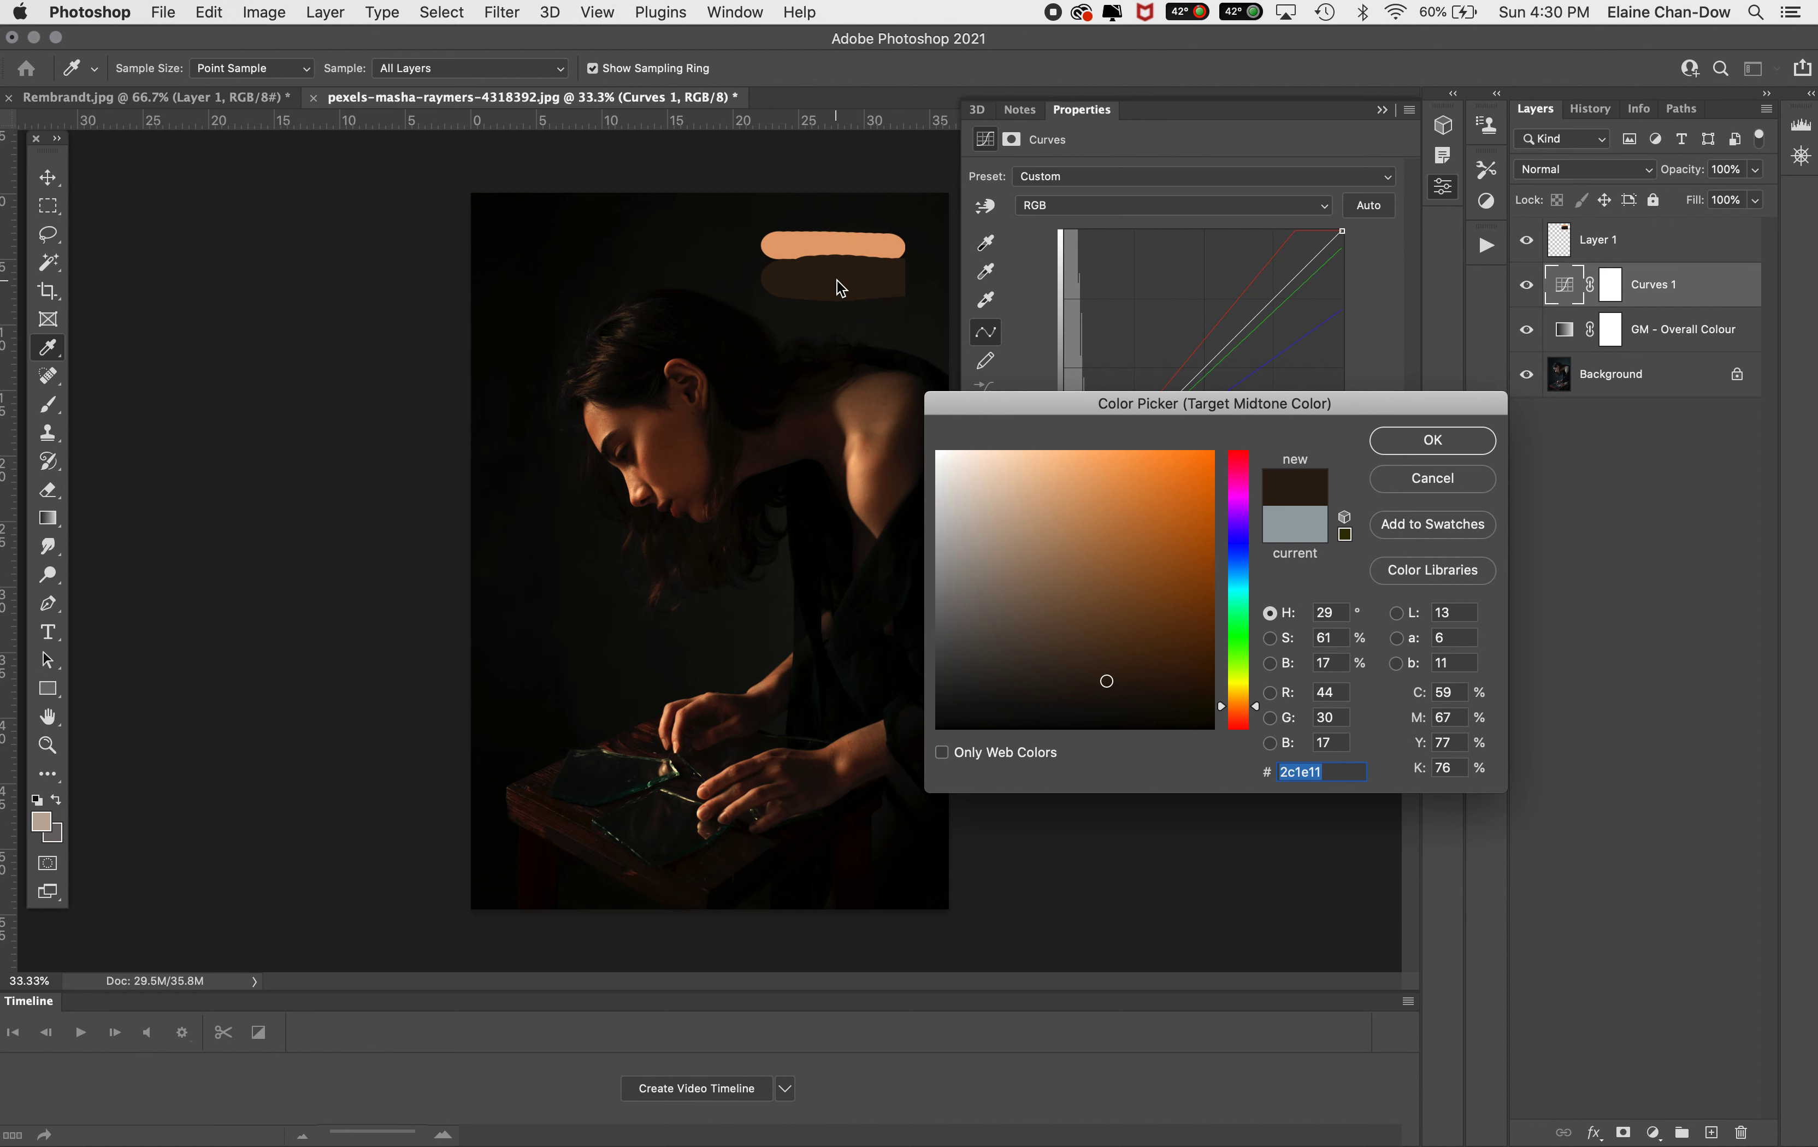
pyautogui.click(1463, 437)
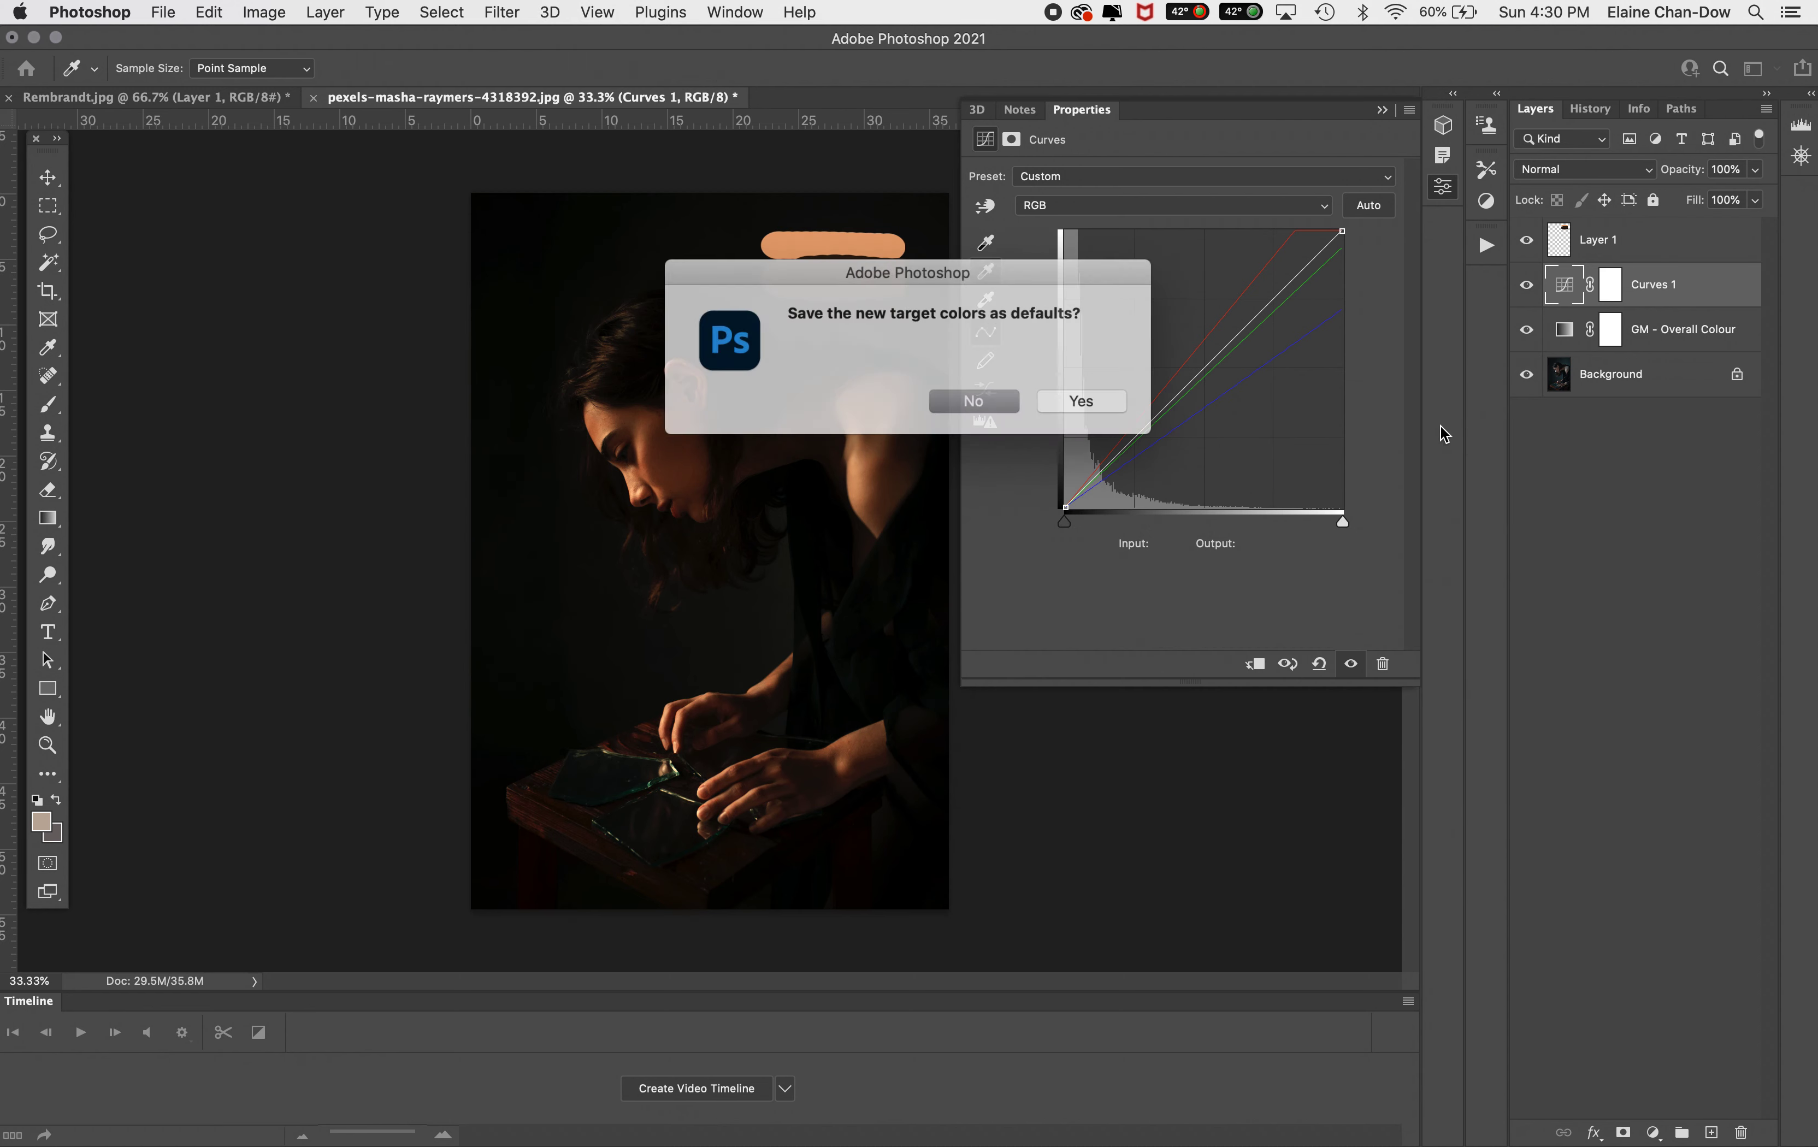
pyautogui.click(973, 404)
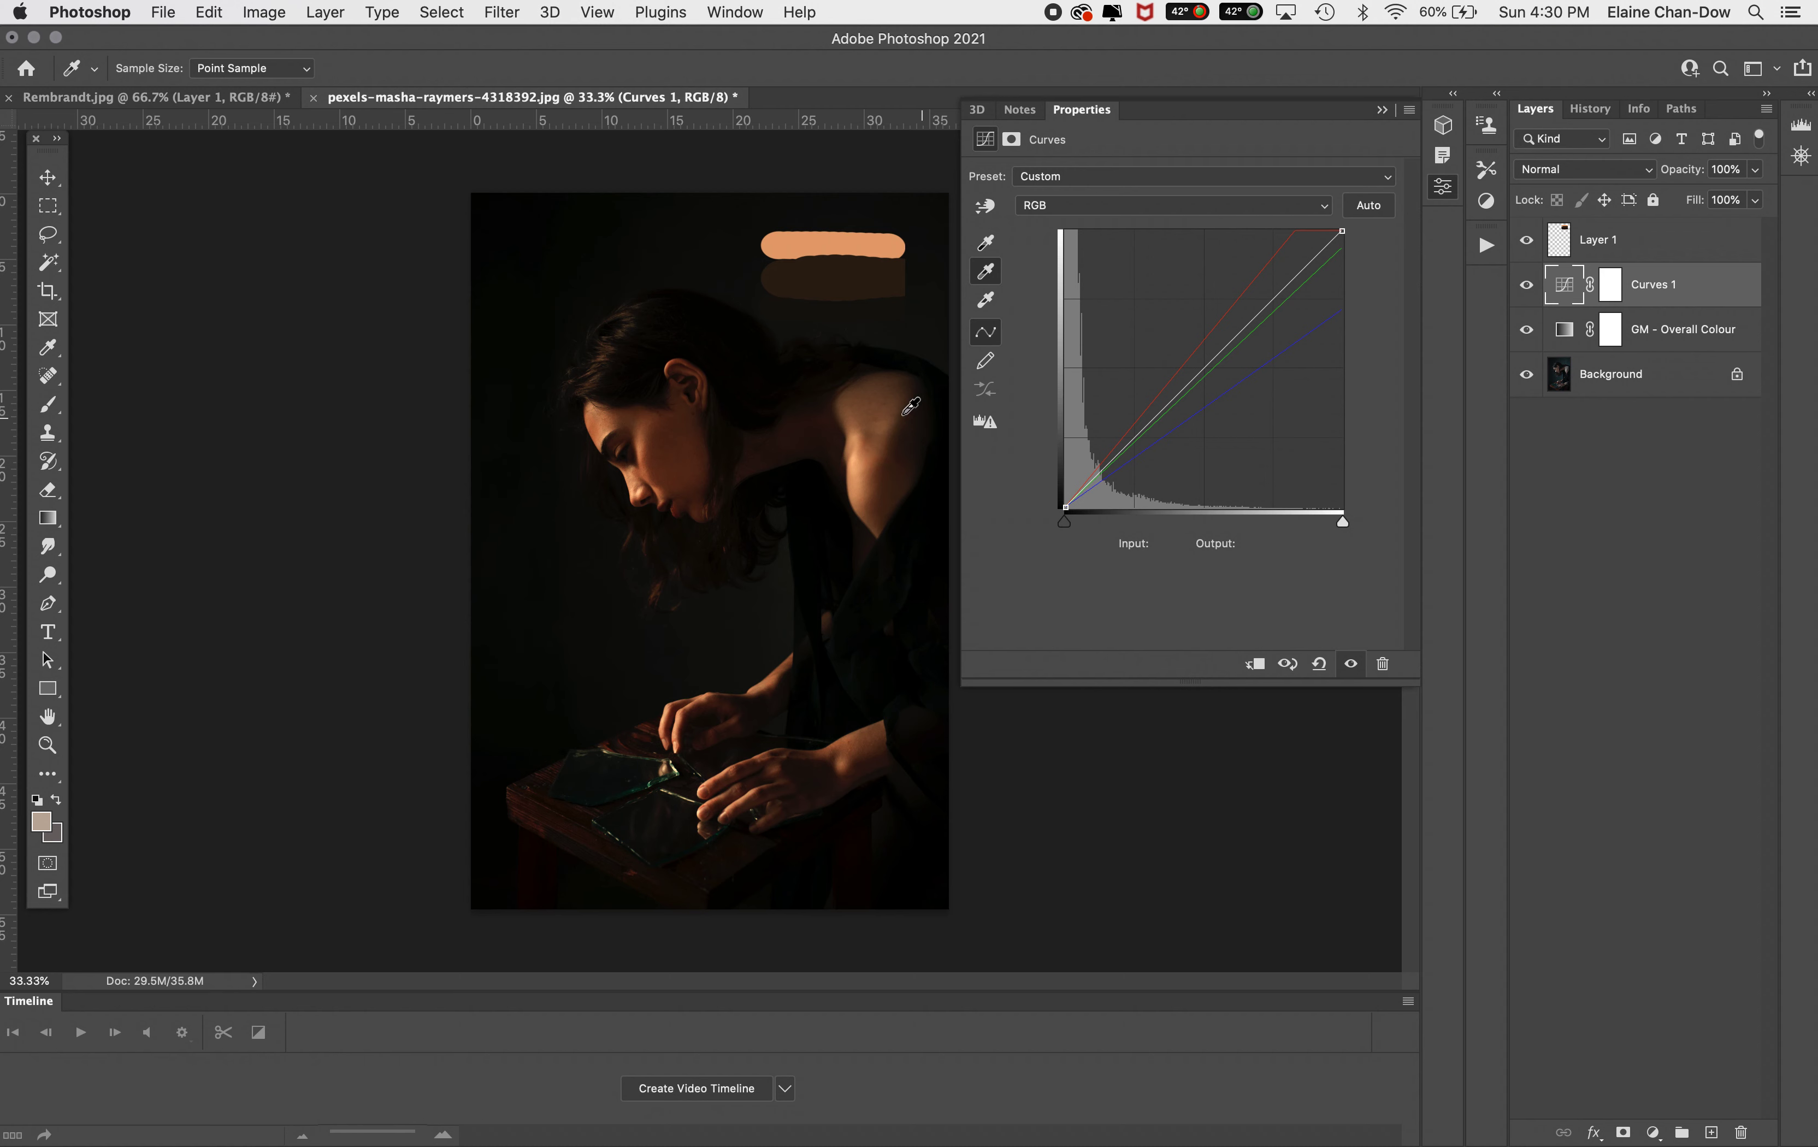
pyautogui.click(691, 445)
# Set the target shadow colour to 120f08 from the dark stroke, sample a shadow in the photo and close the curves properties
pyautogui.click(985, 250)
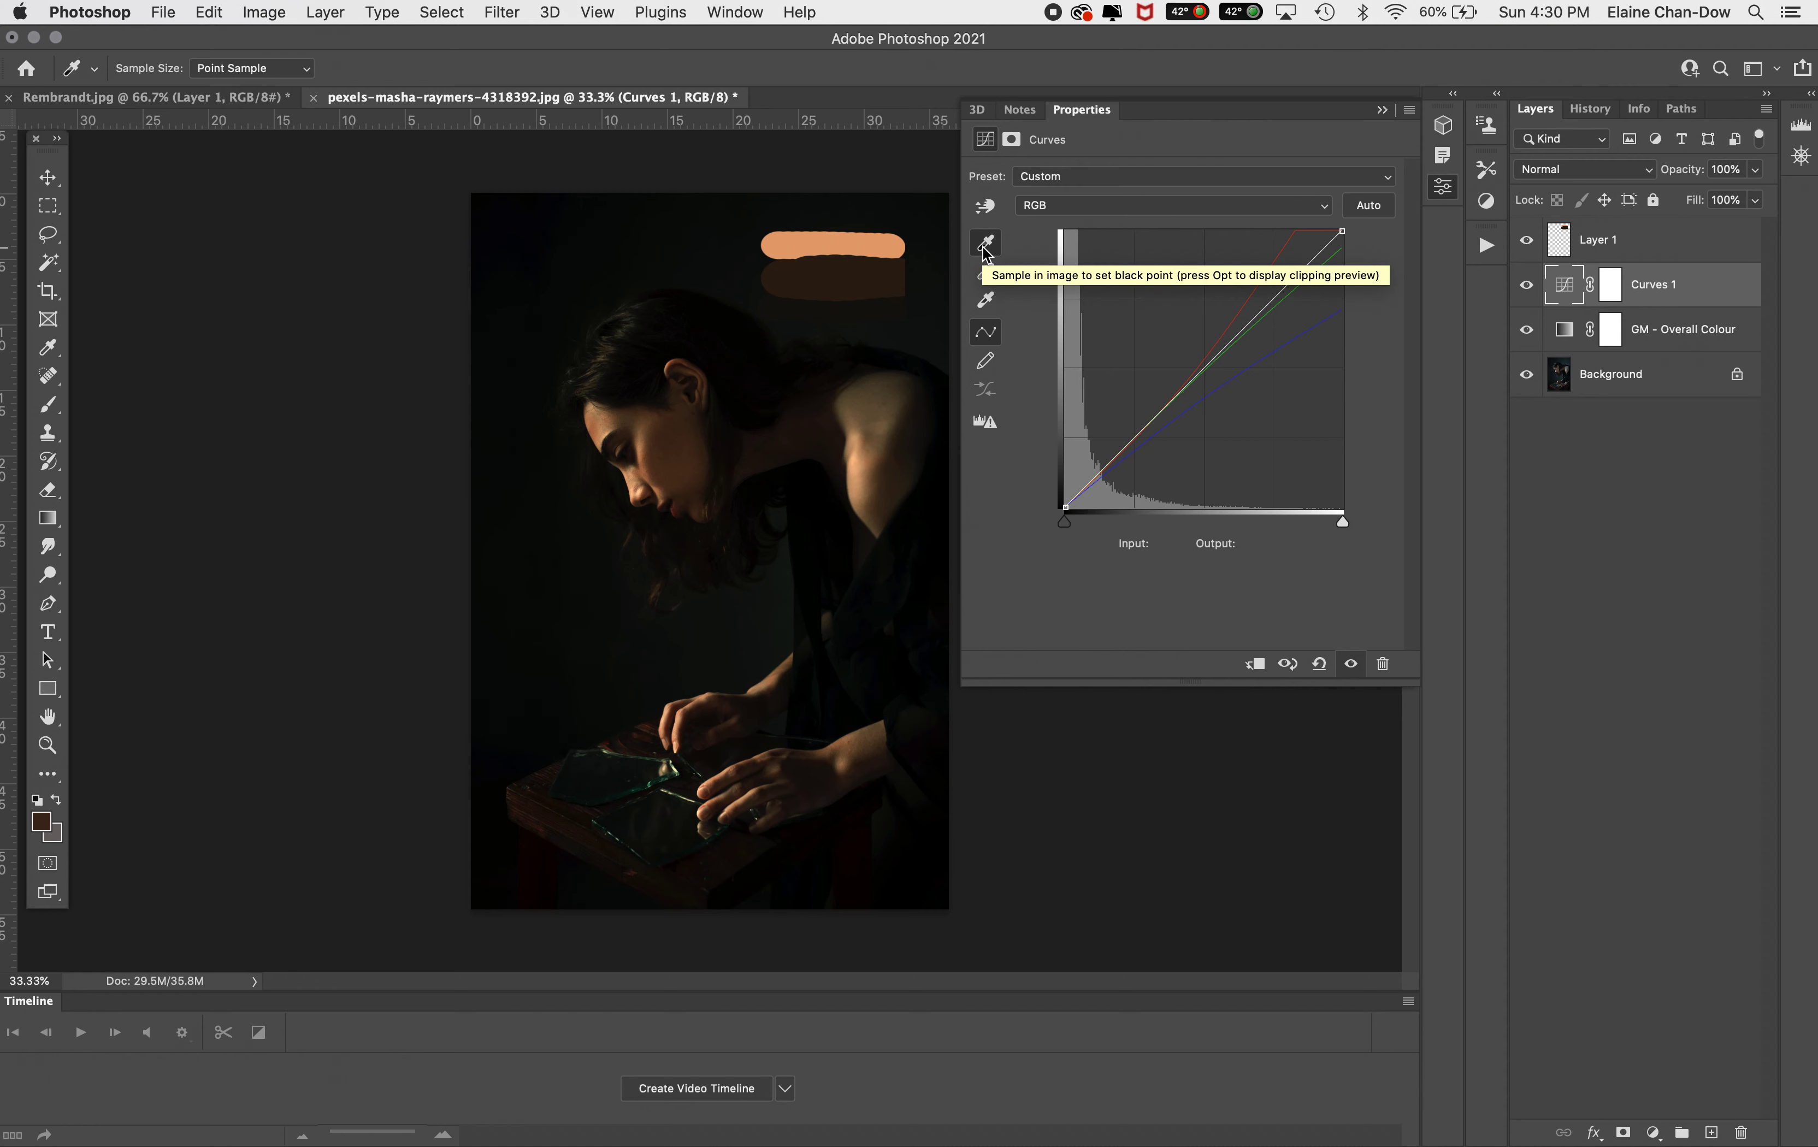
pyautogui.doubleClick(984, 244)
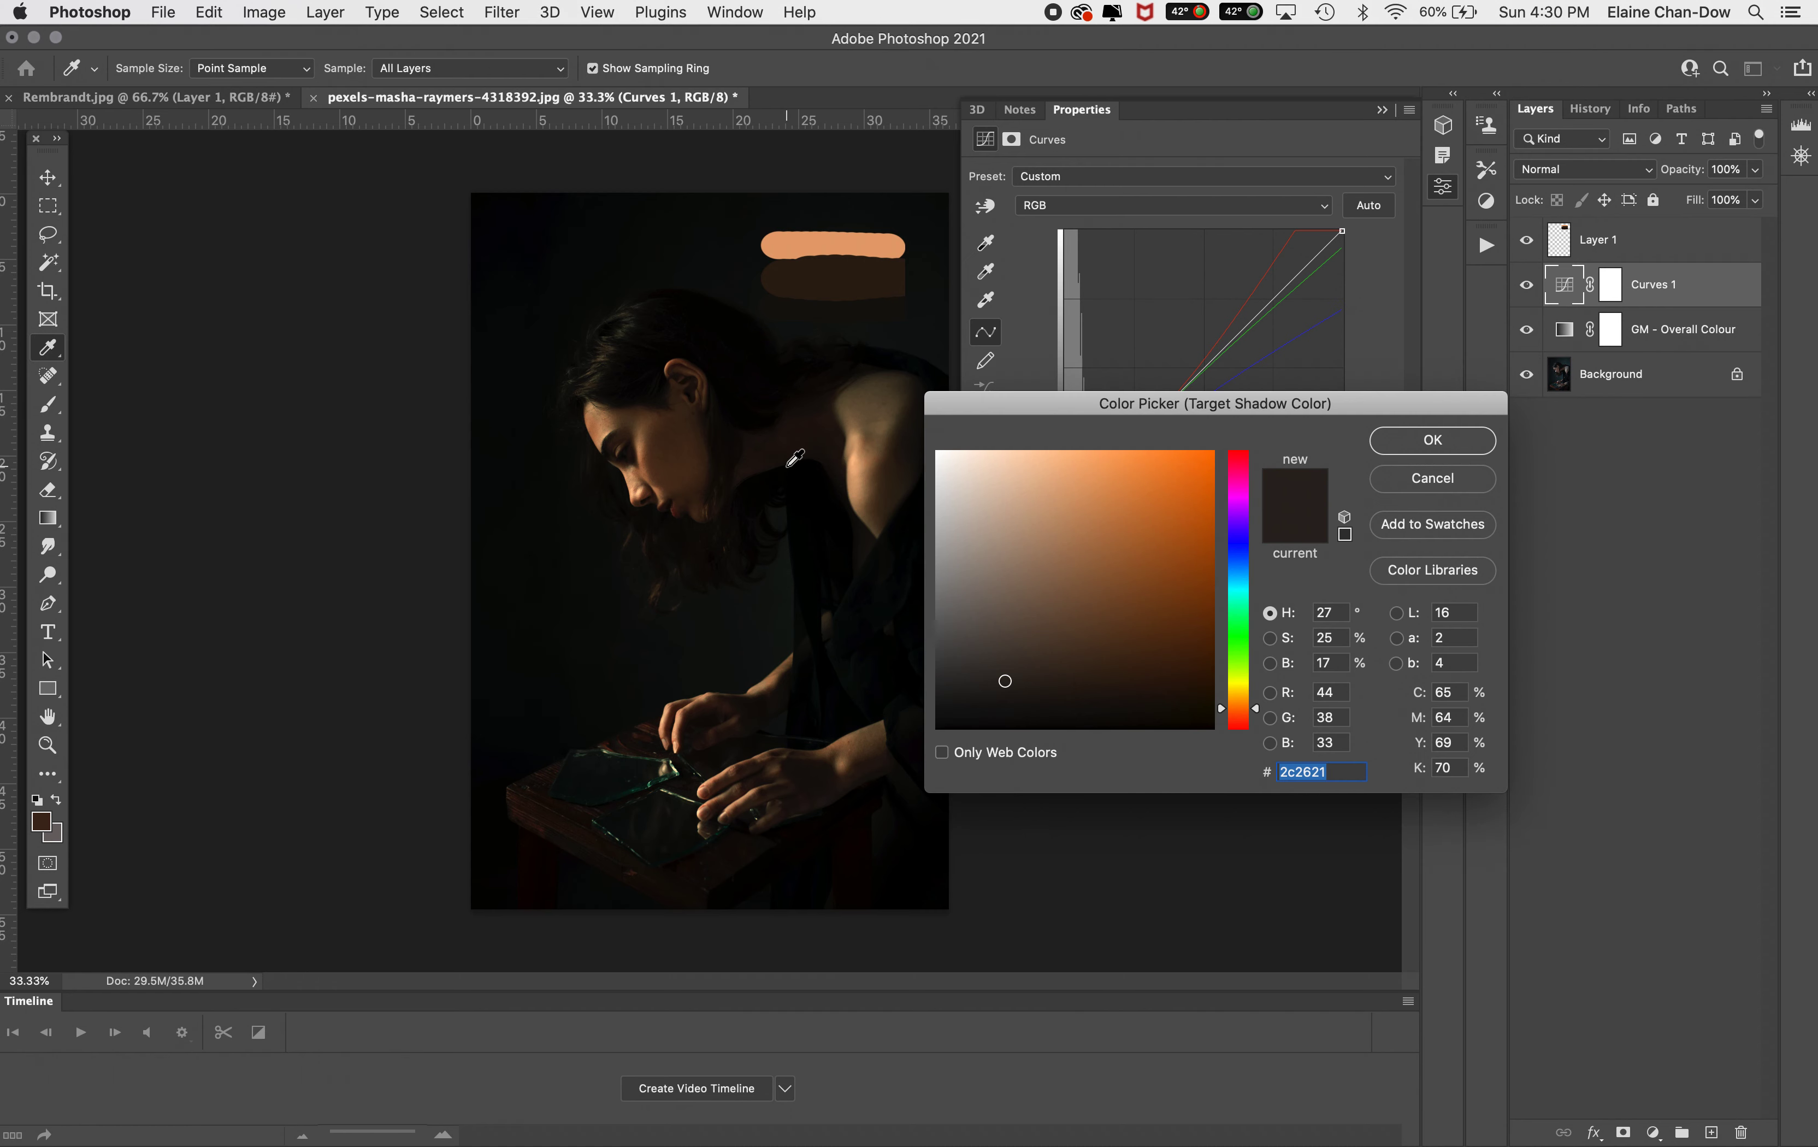
pyautogui.click(784, 306)
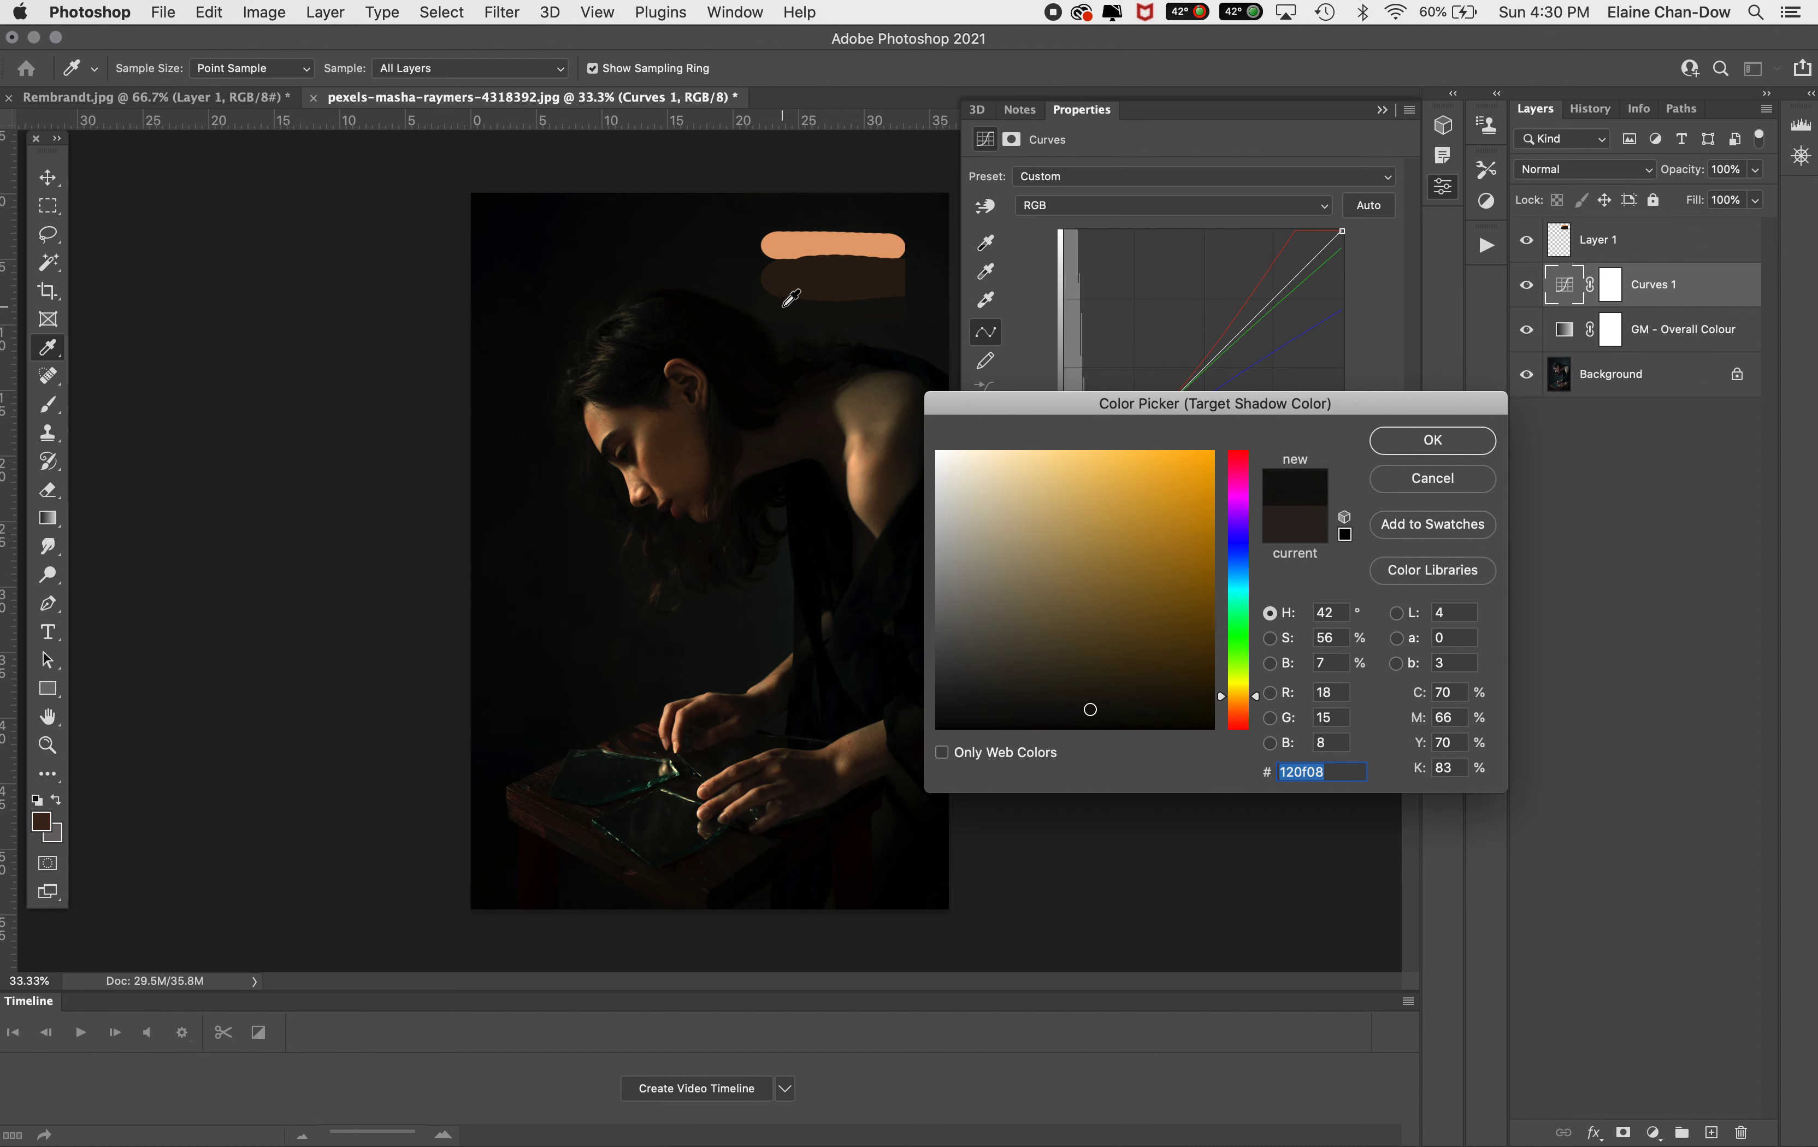
pyautogui.click(1447, 440)
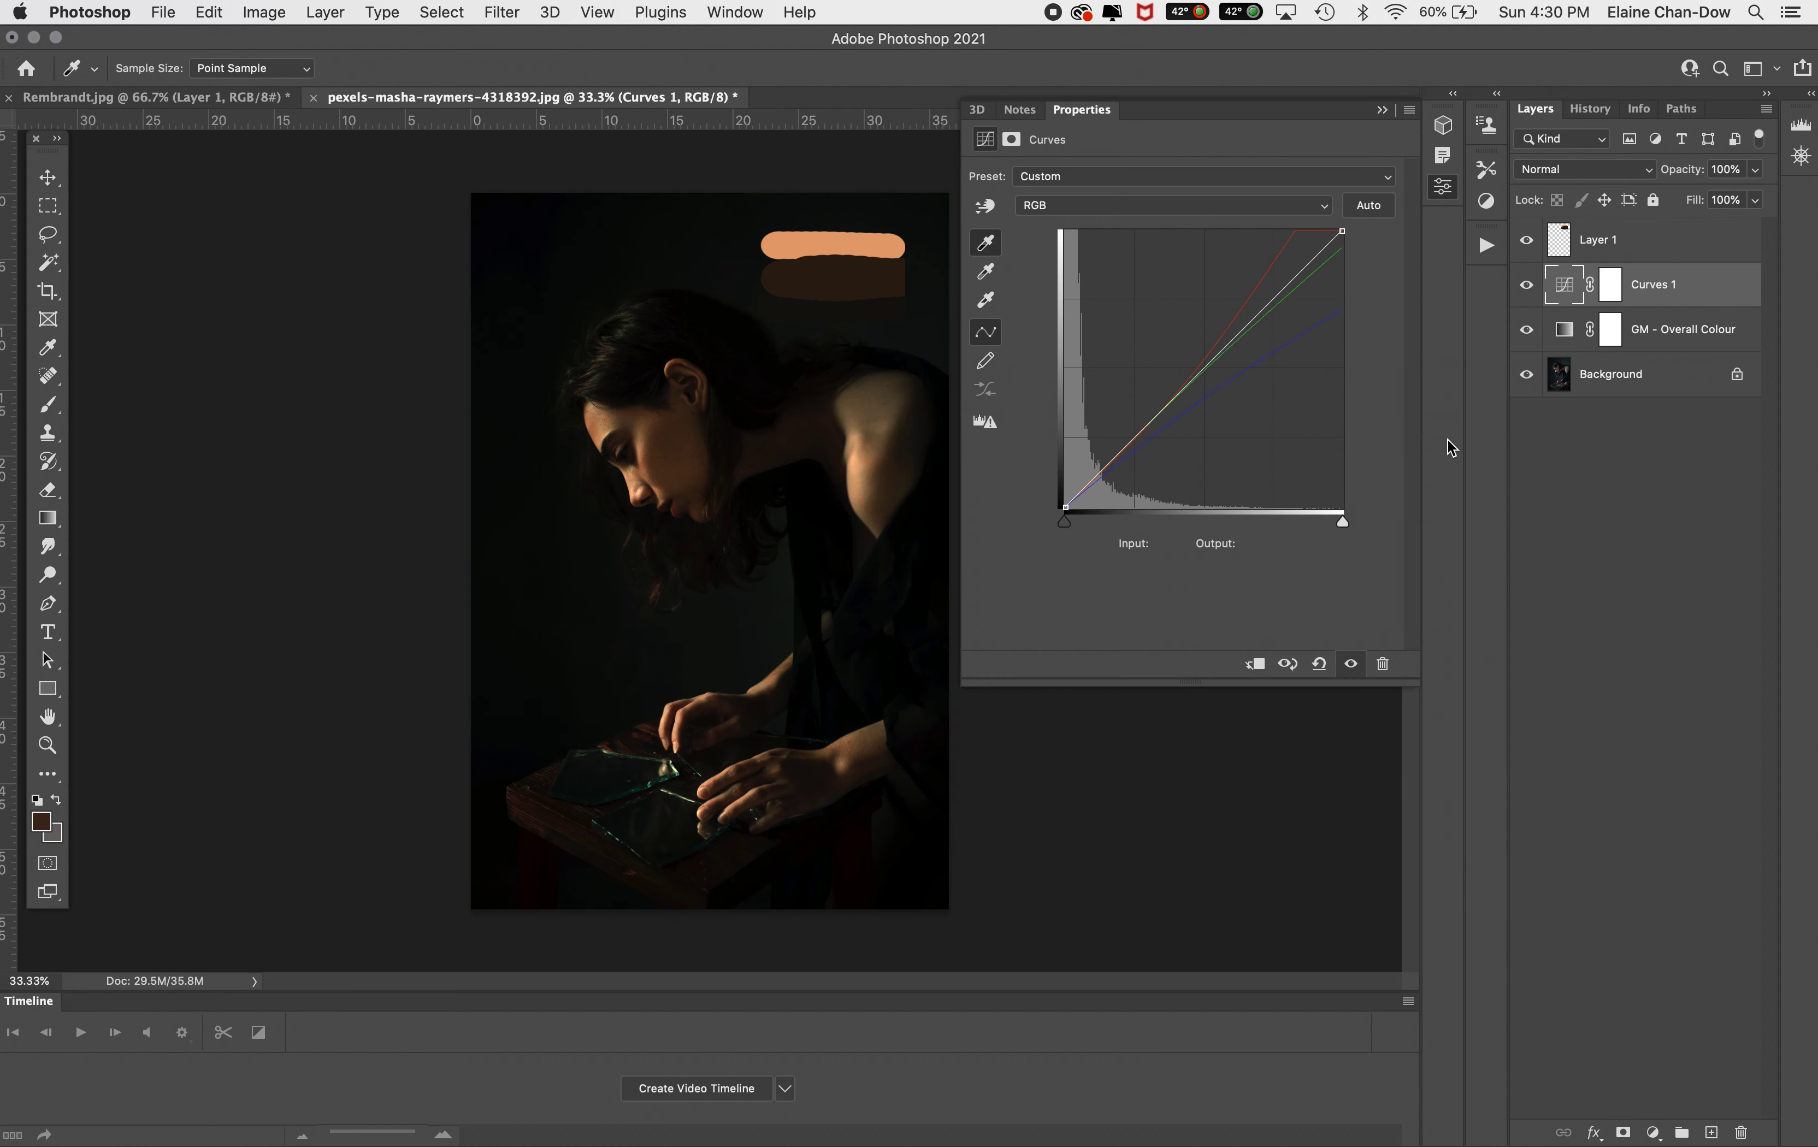
pyautogui.click(971, 398)
pyautogui.click(920, 732)
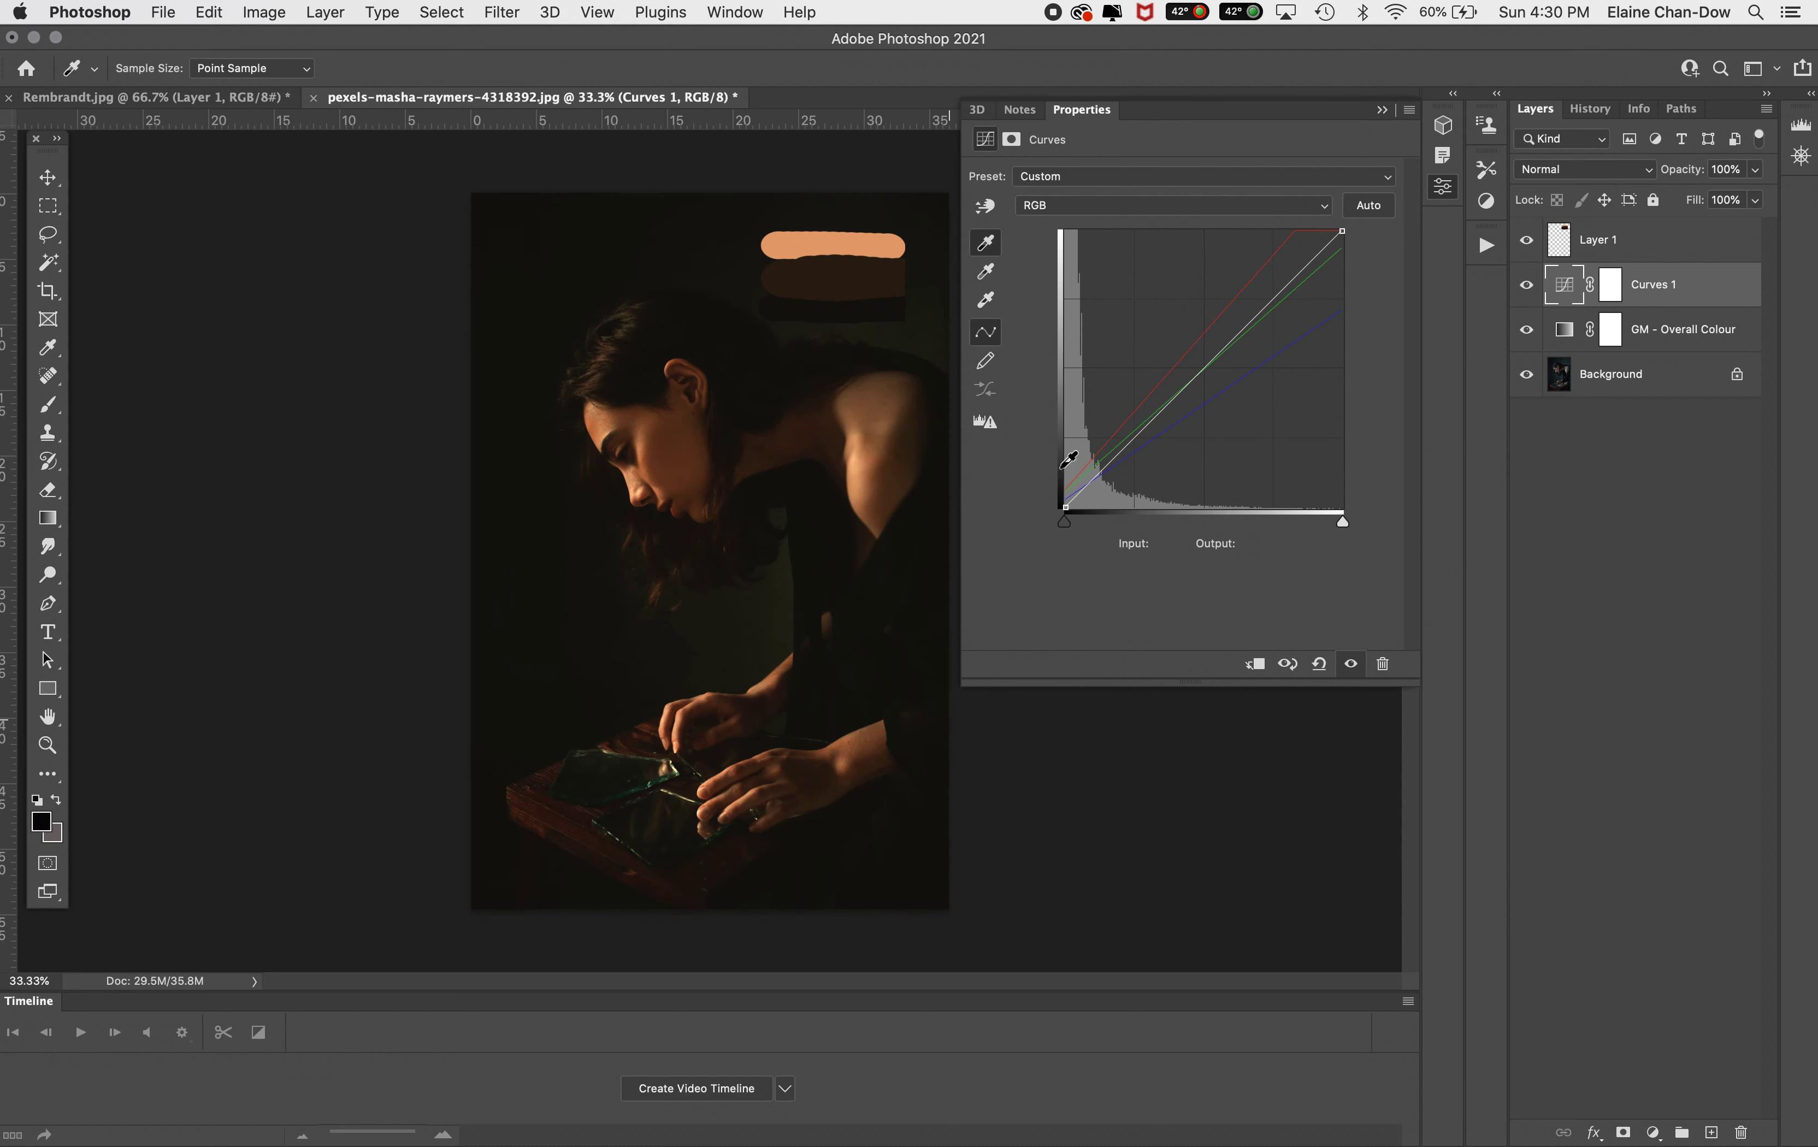
pyautogui.click(1381, 112)
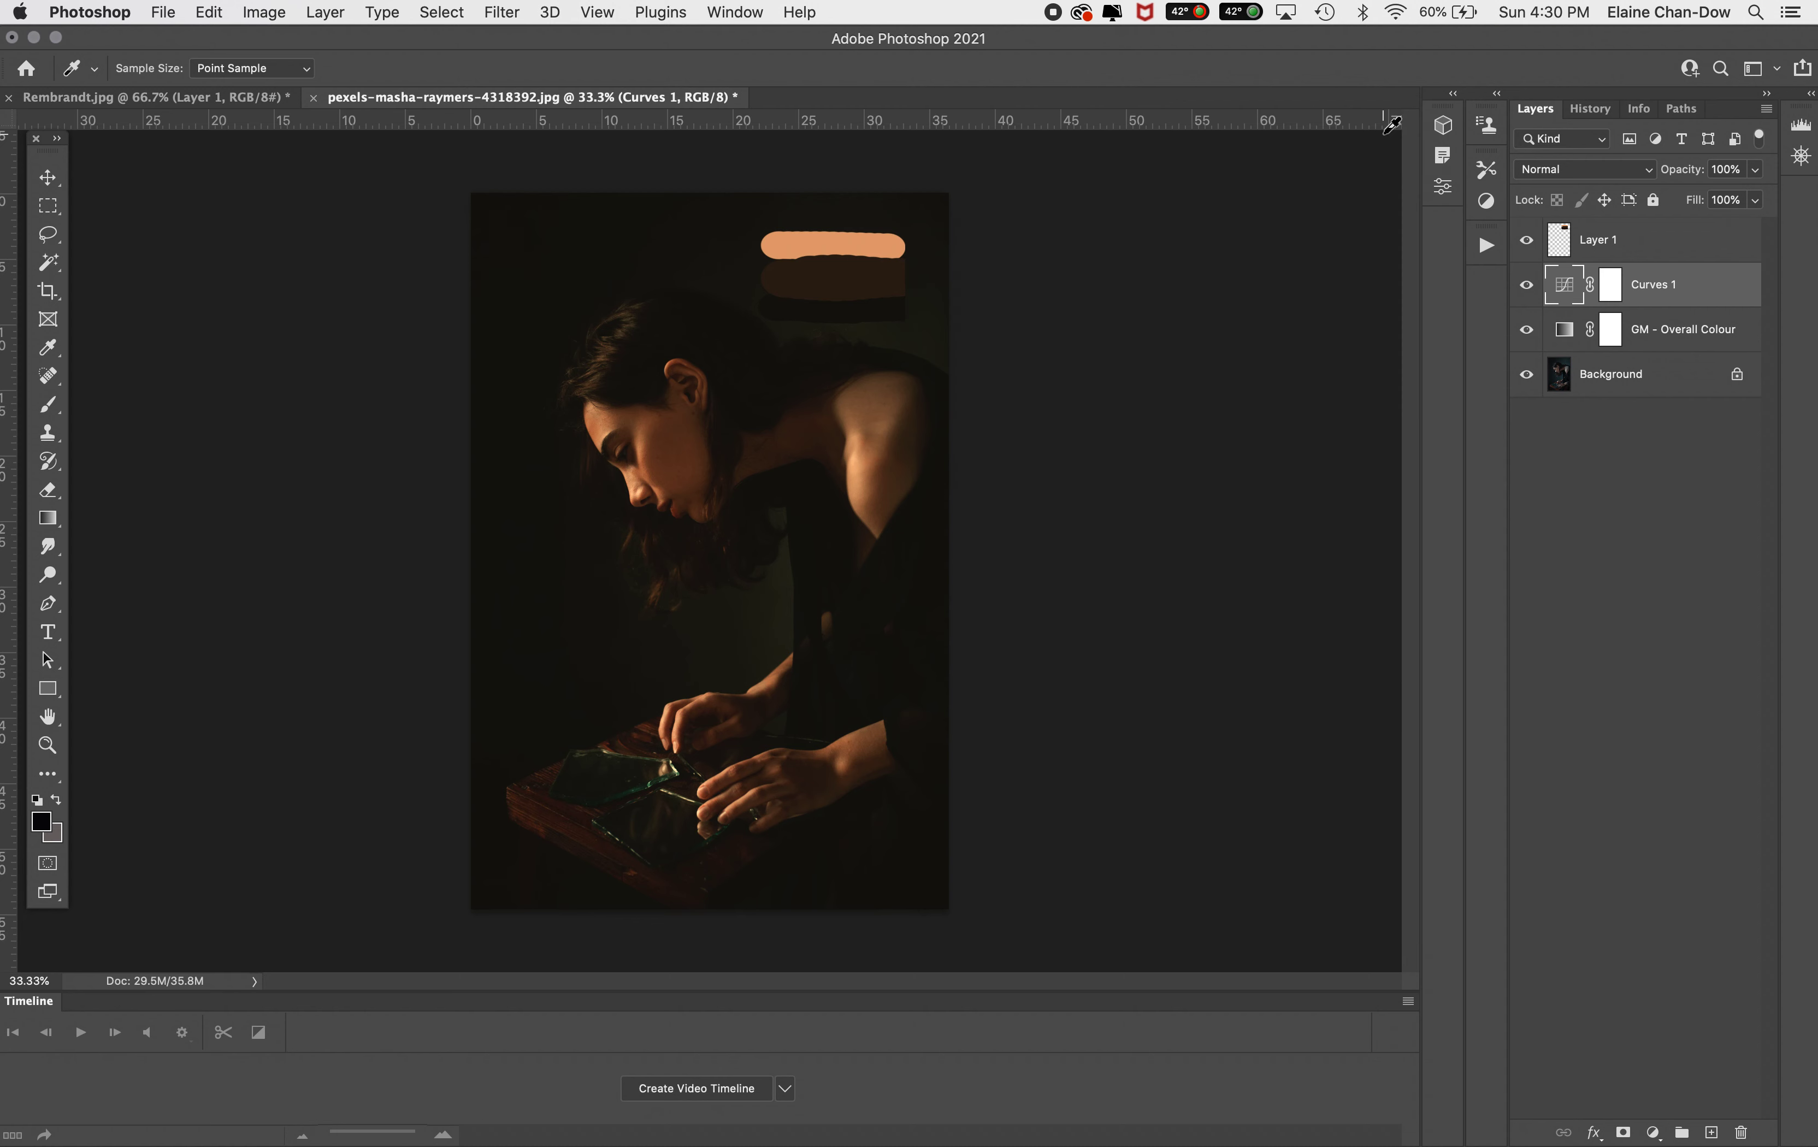
# Hide and delete the layer holding the colour strokes
pyautogui.click(1526, 240)
pyautogui.click(1675, 247)
pyautogui.click(1742, 1131)
pyautogui.click(1090, 399)
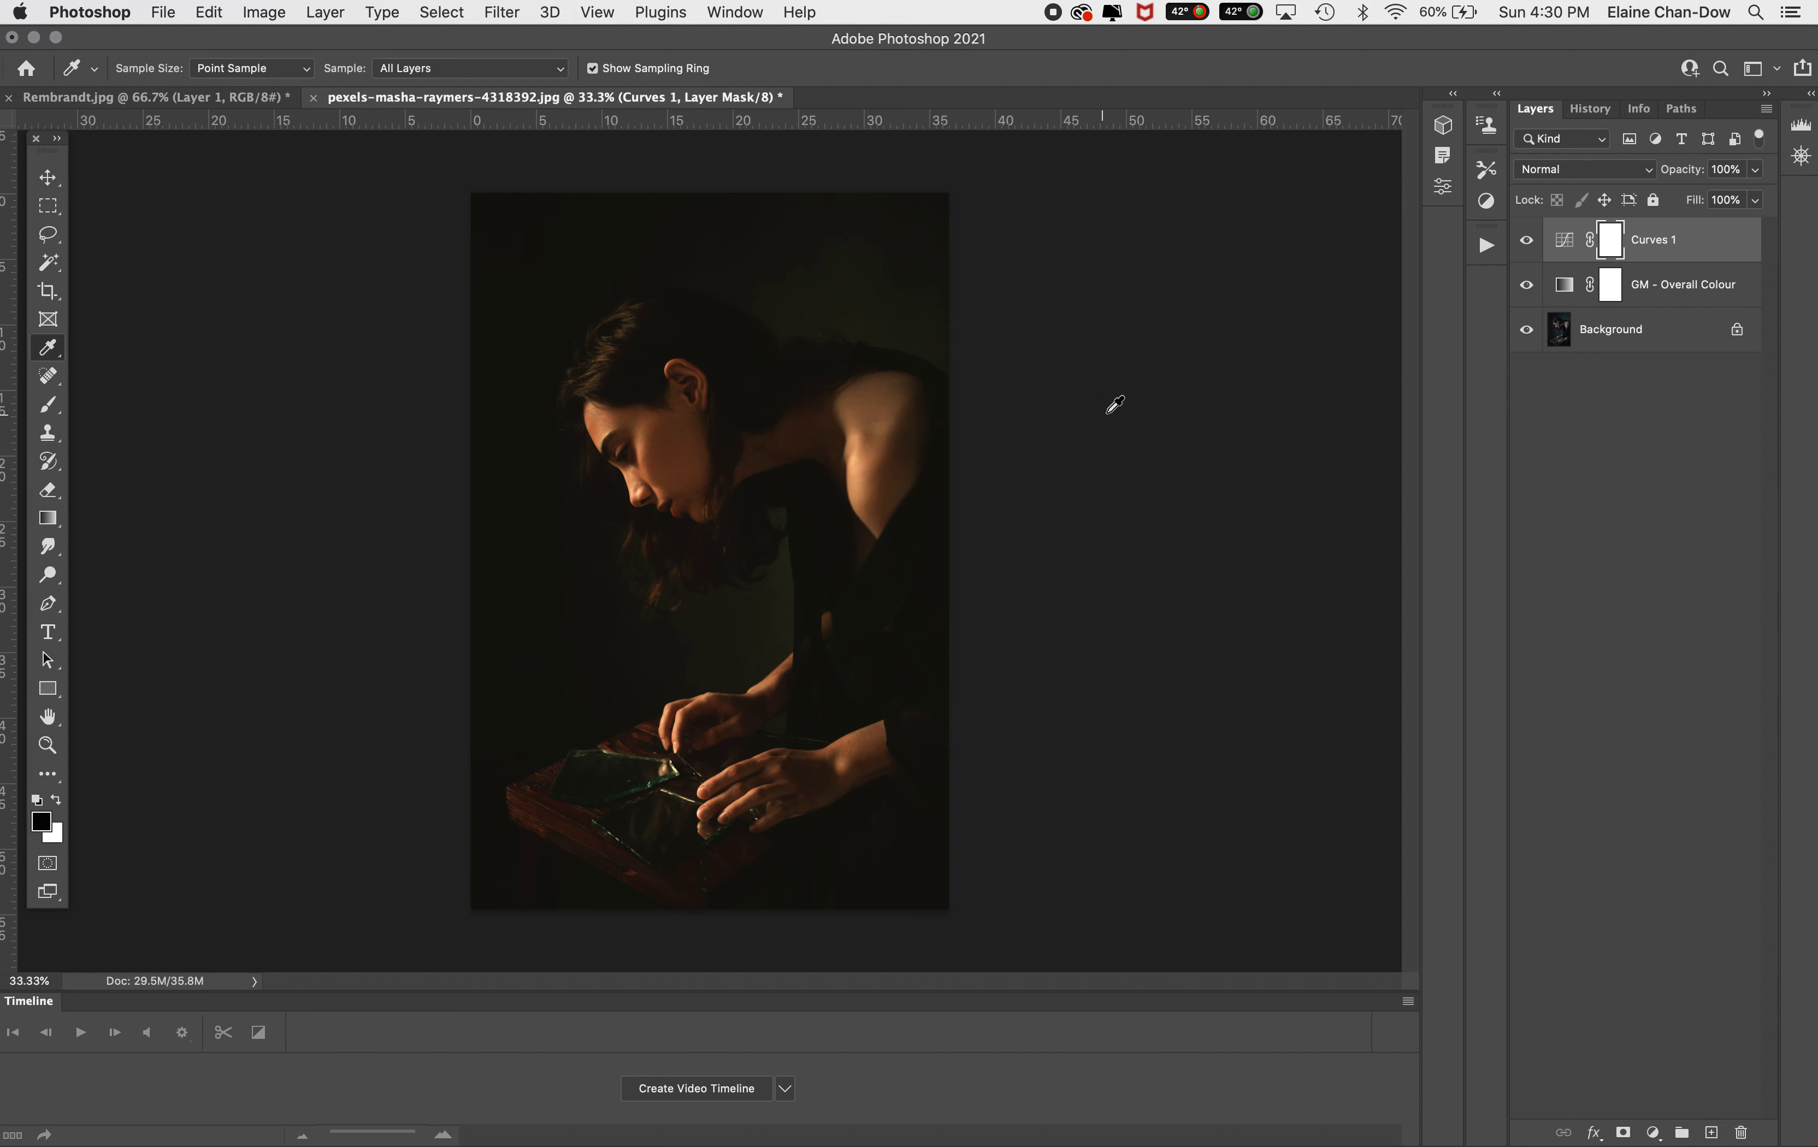
# Rename the Curves adjustment layer as Colour Map
pyautogui.doubleClick(1669, 240)
pyautogui.write('Colour')
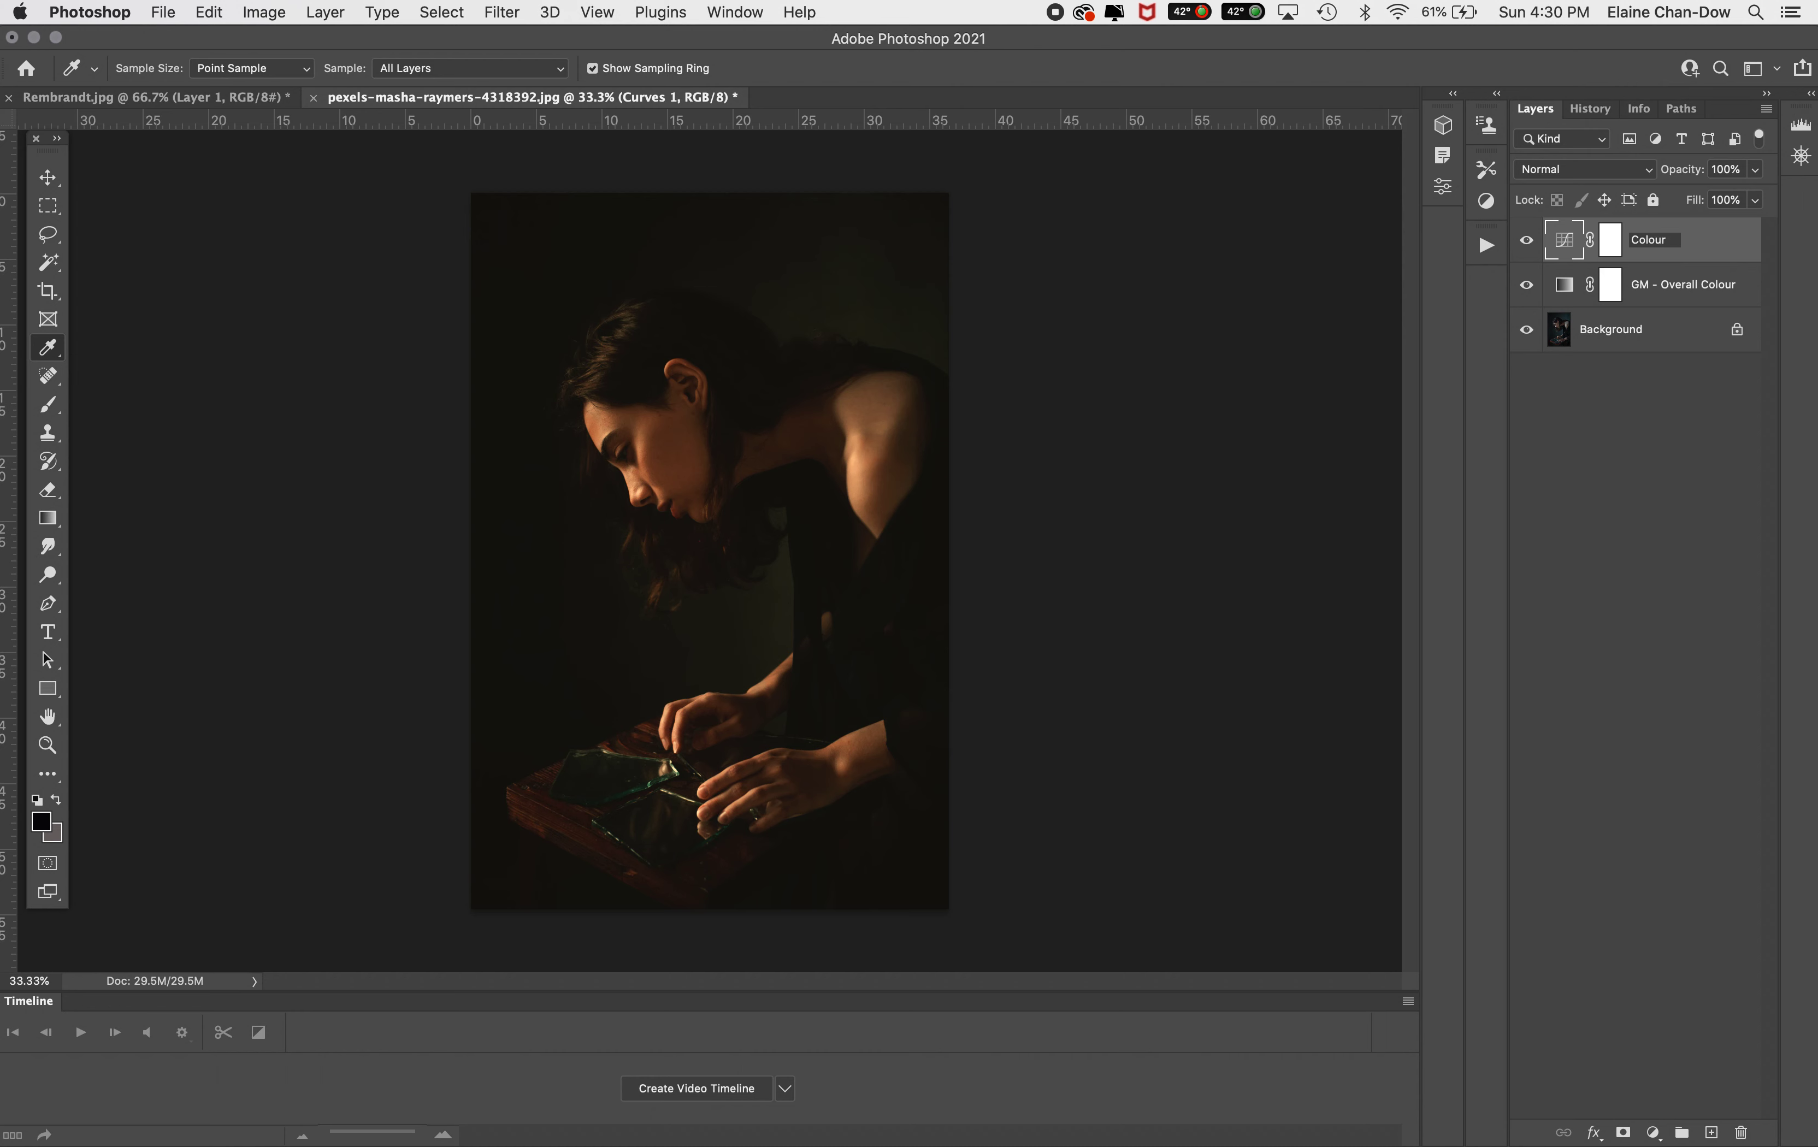
pyautogui.write(' TabMap')
pyautogui.press('Return')
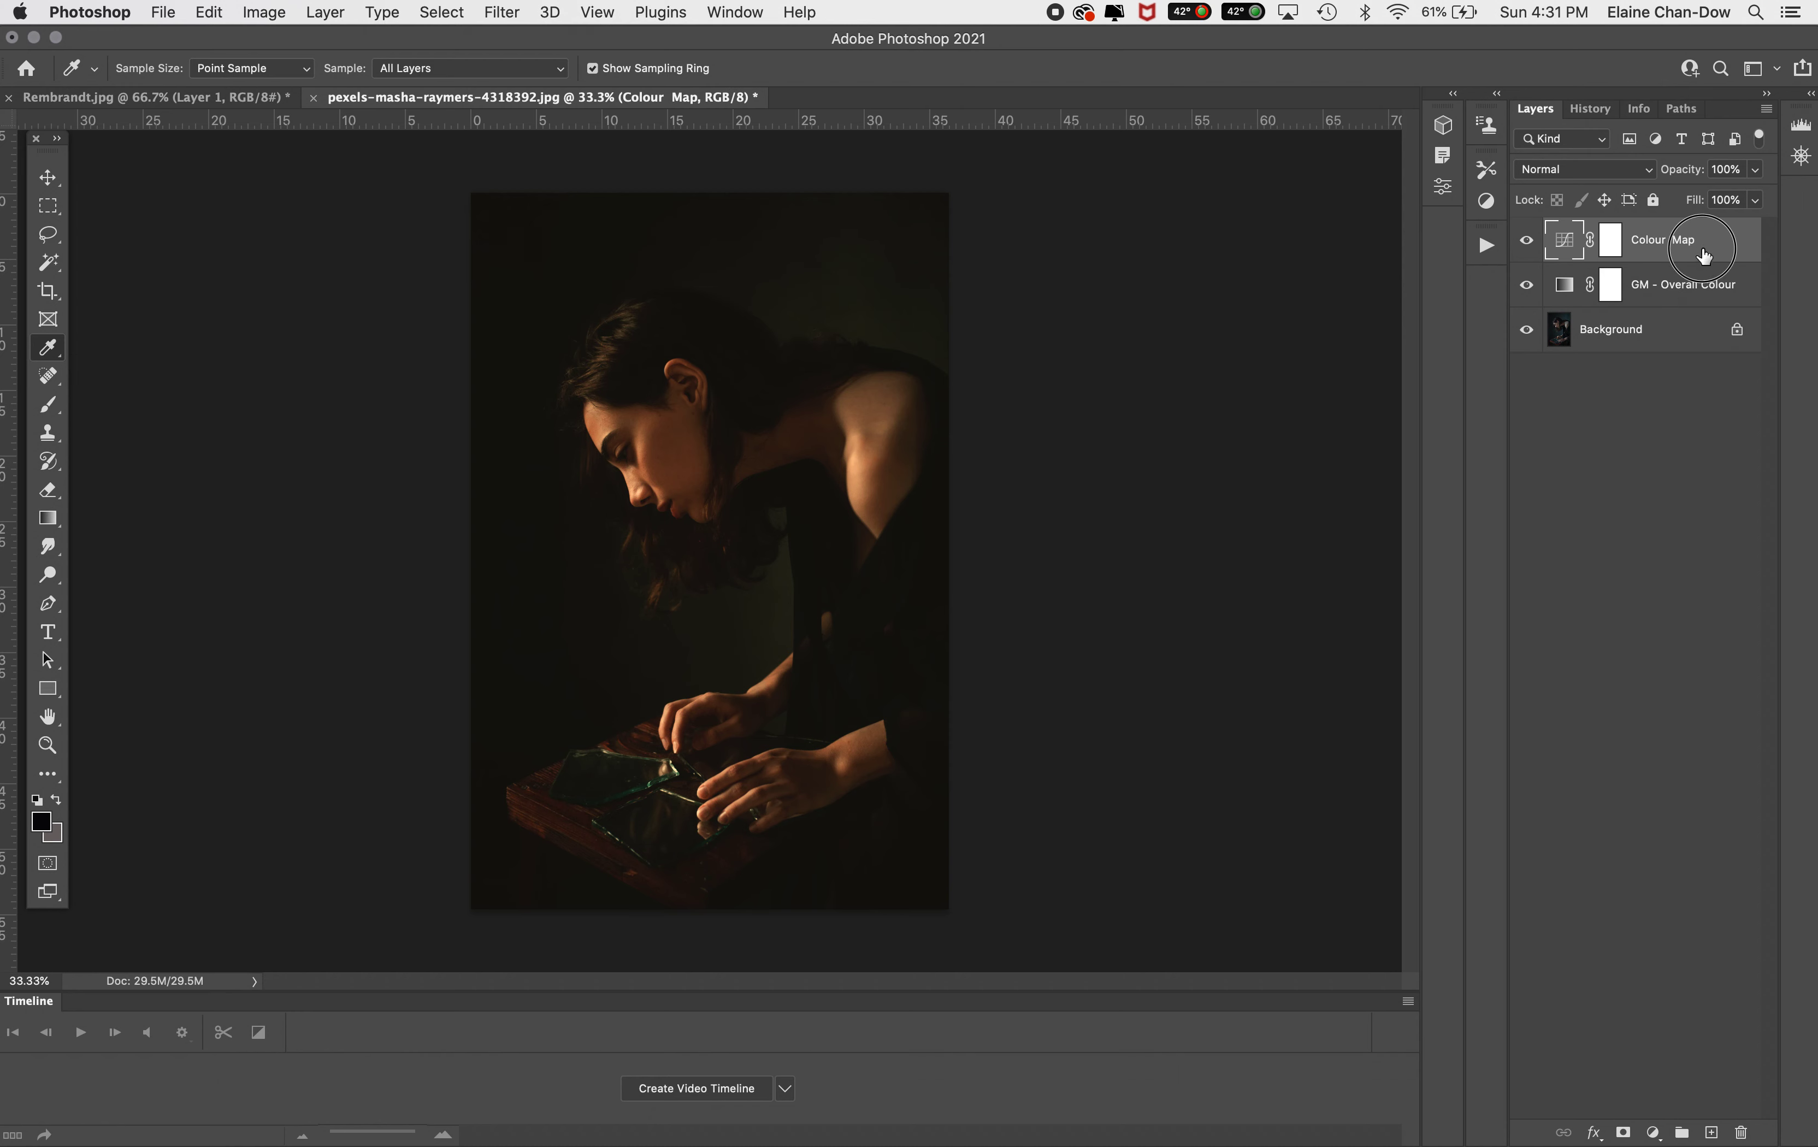
# Set the Colour Map layer's opacity to 65%
pyautogui.click(1756, 174)
pyautogui.moveTo(1757, 195); pyautogui.dragTo(1724, 198)
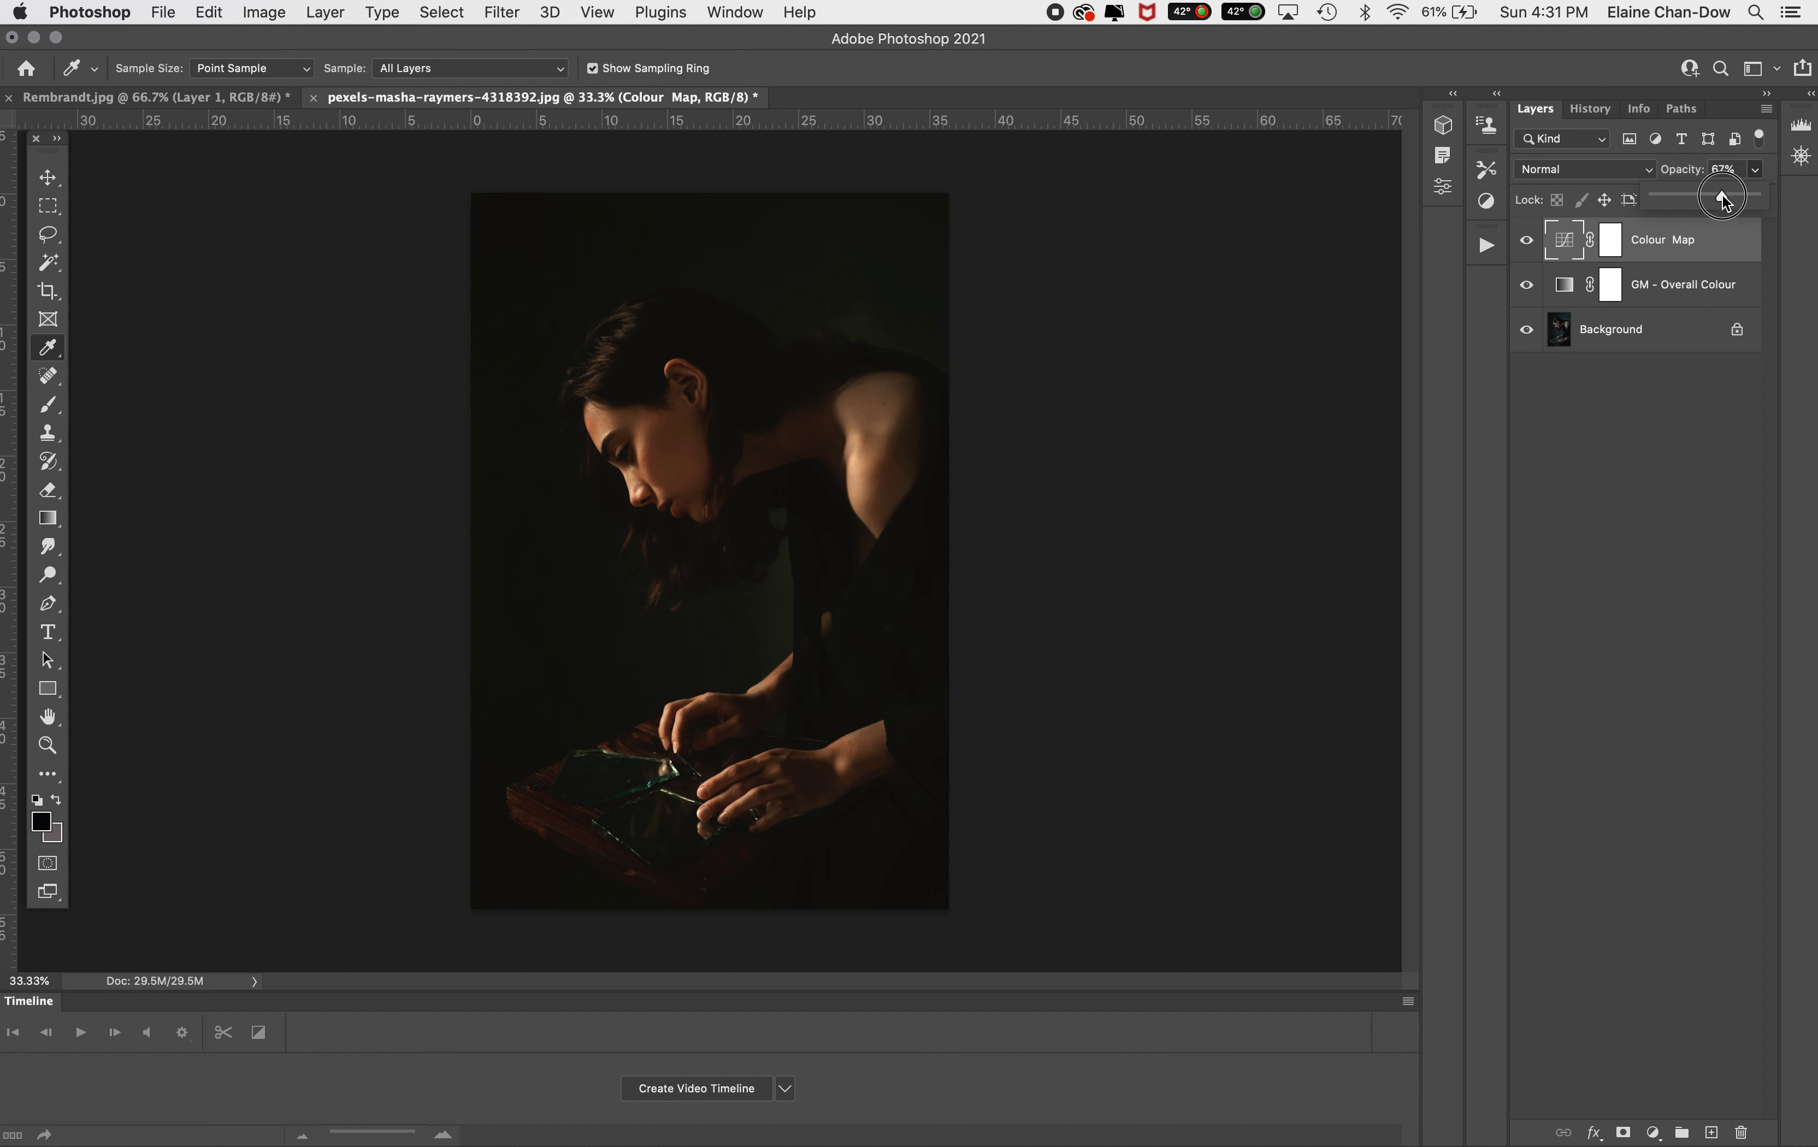
pyautogui.click(1736, 168)
pyautogui.write('65')
pyautogui.click(1613, 584)
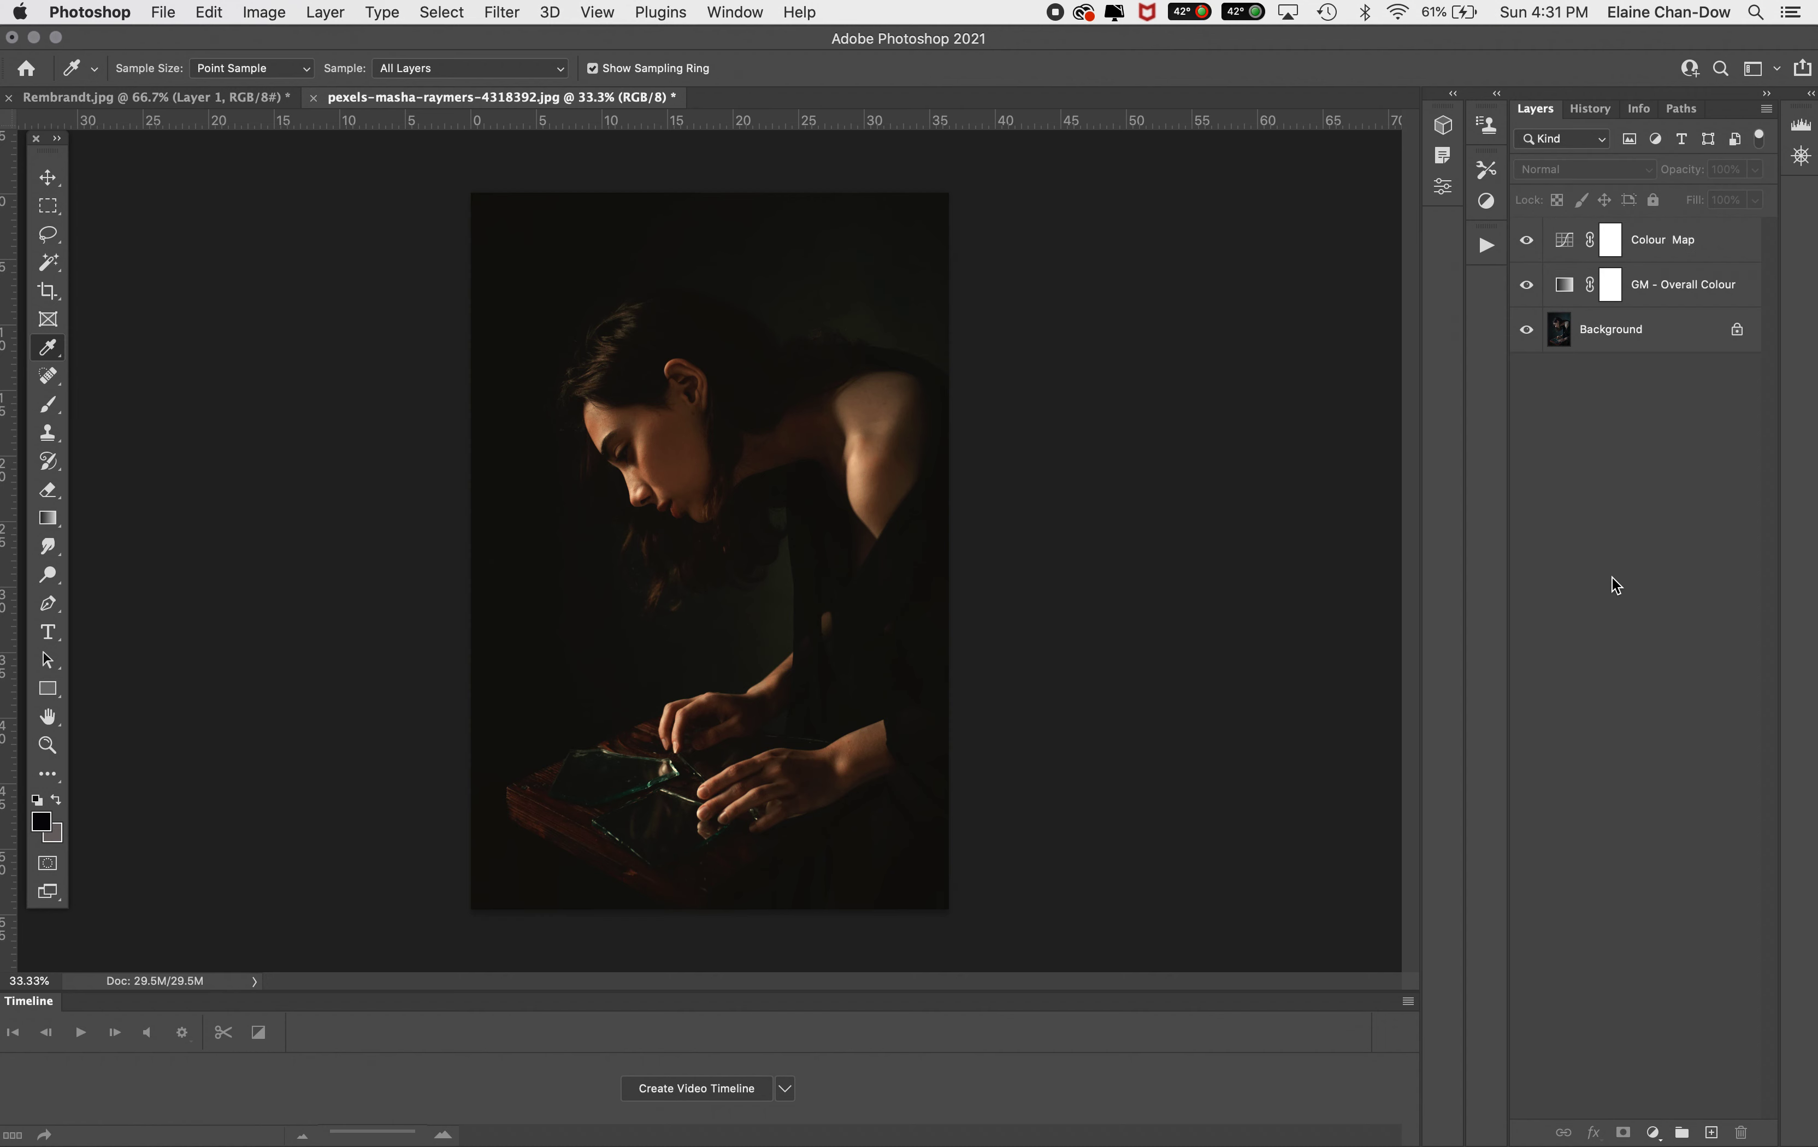
# Group the Colour Map and GM - Overall Colour layers into a group named Global
pyautogui.click(1681, 241)
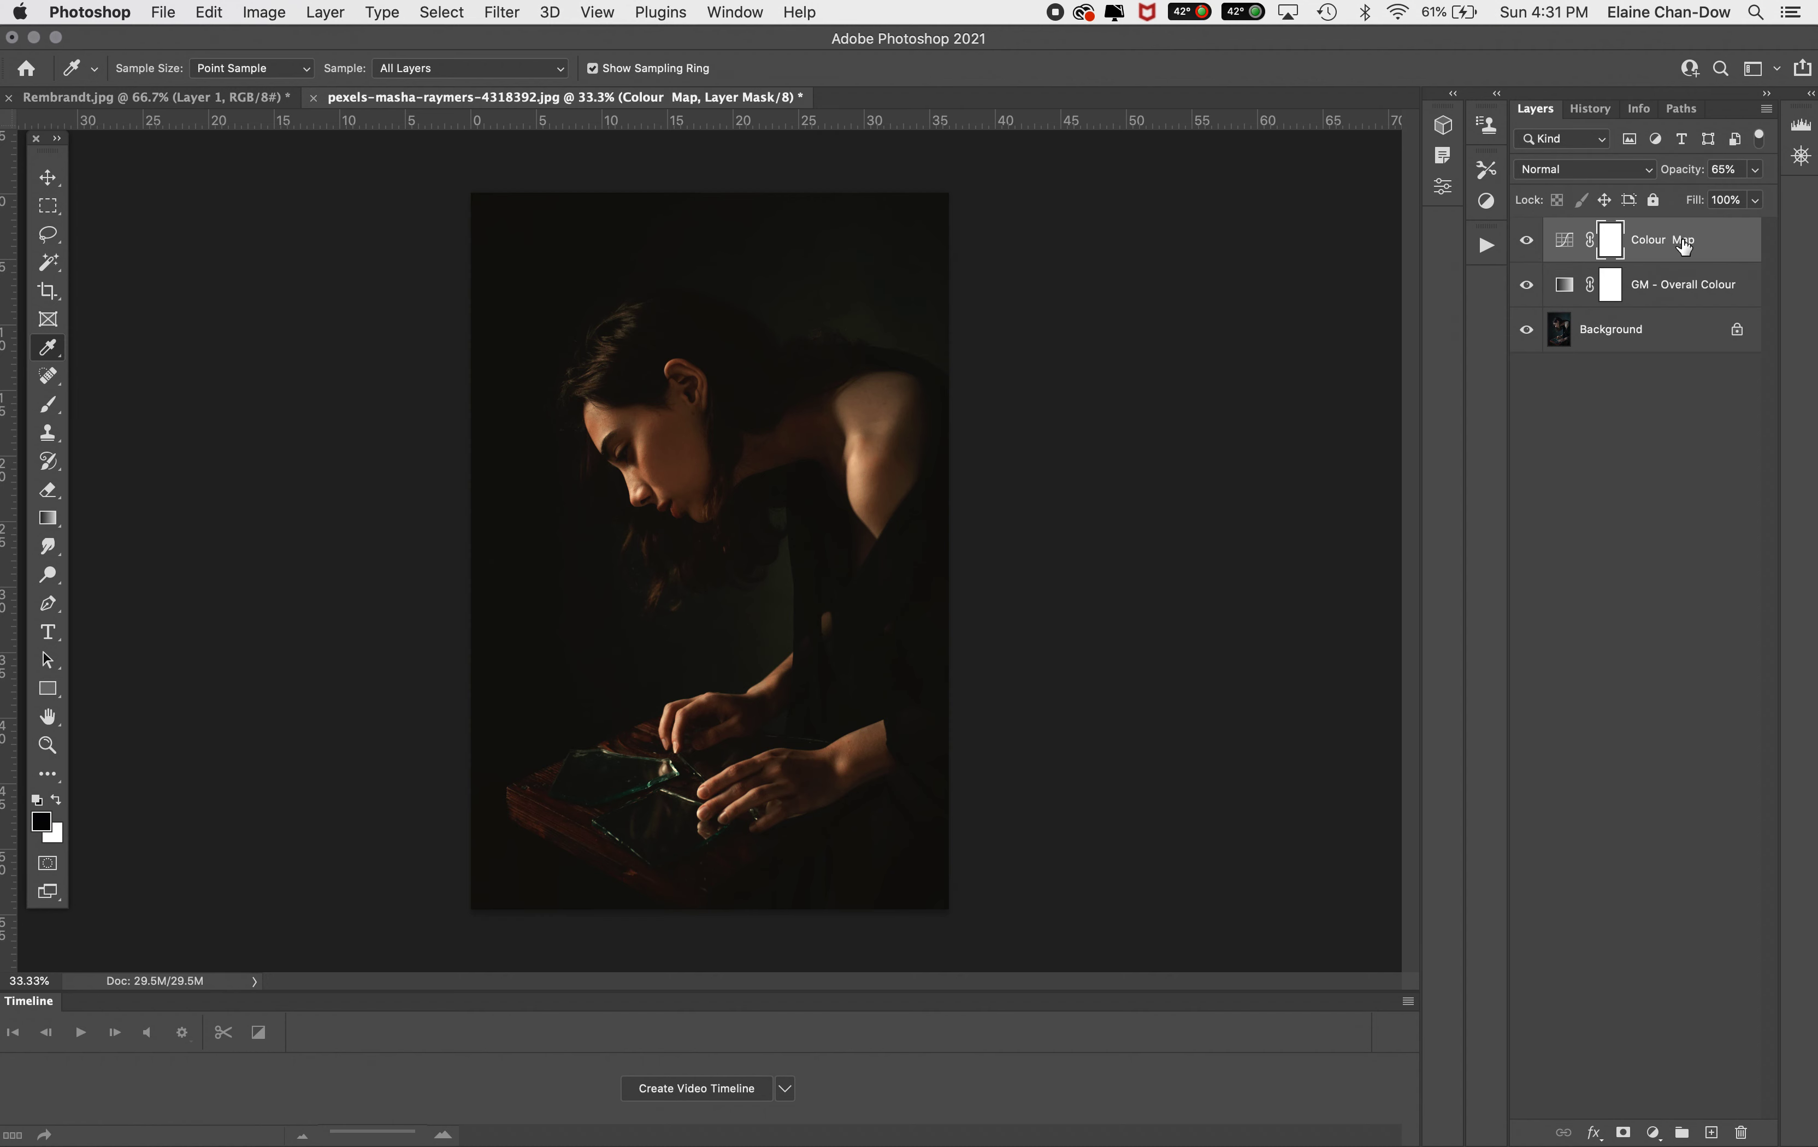
pyautogui.keyDown('shift'); pyautogui.click(1690, 286); pyautogui.keyUp('shift')
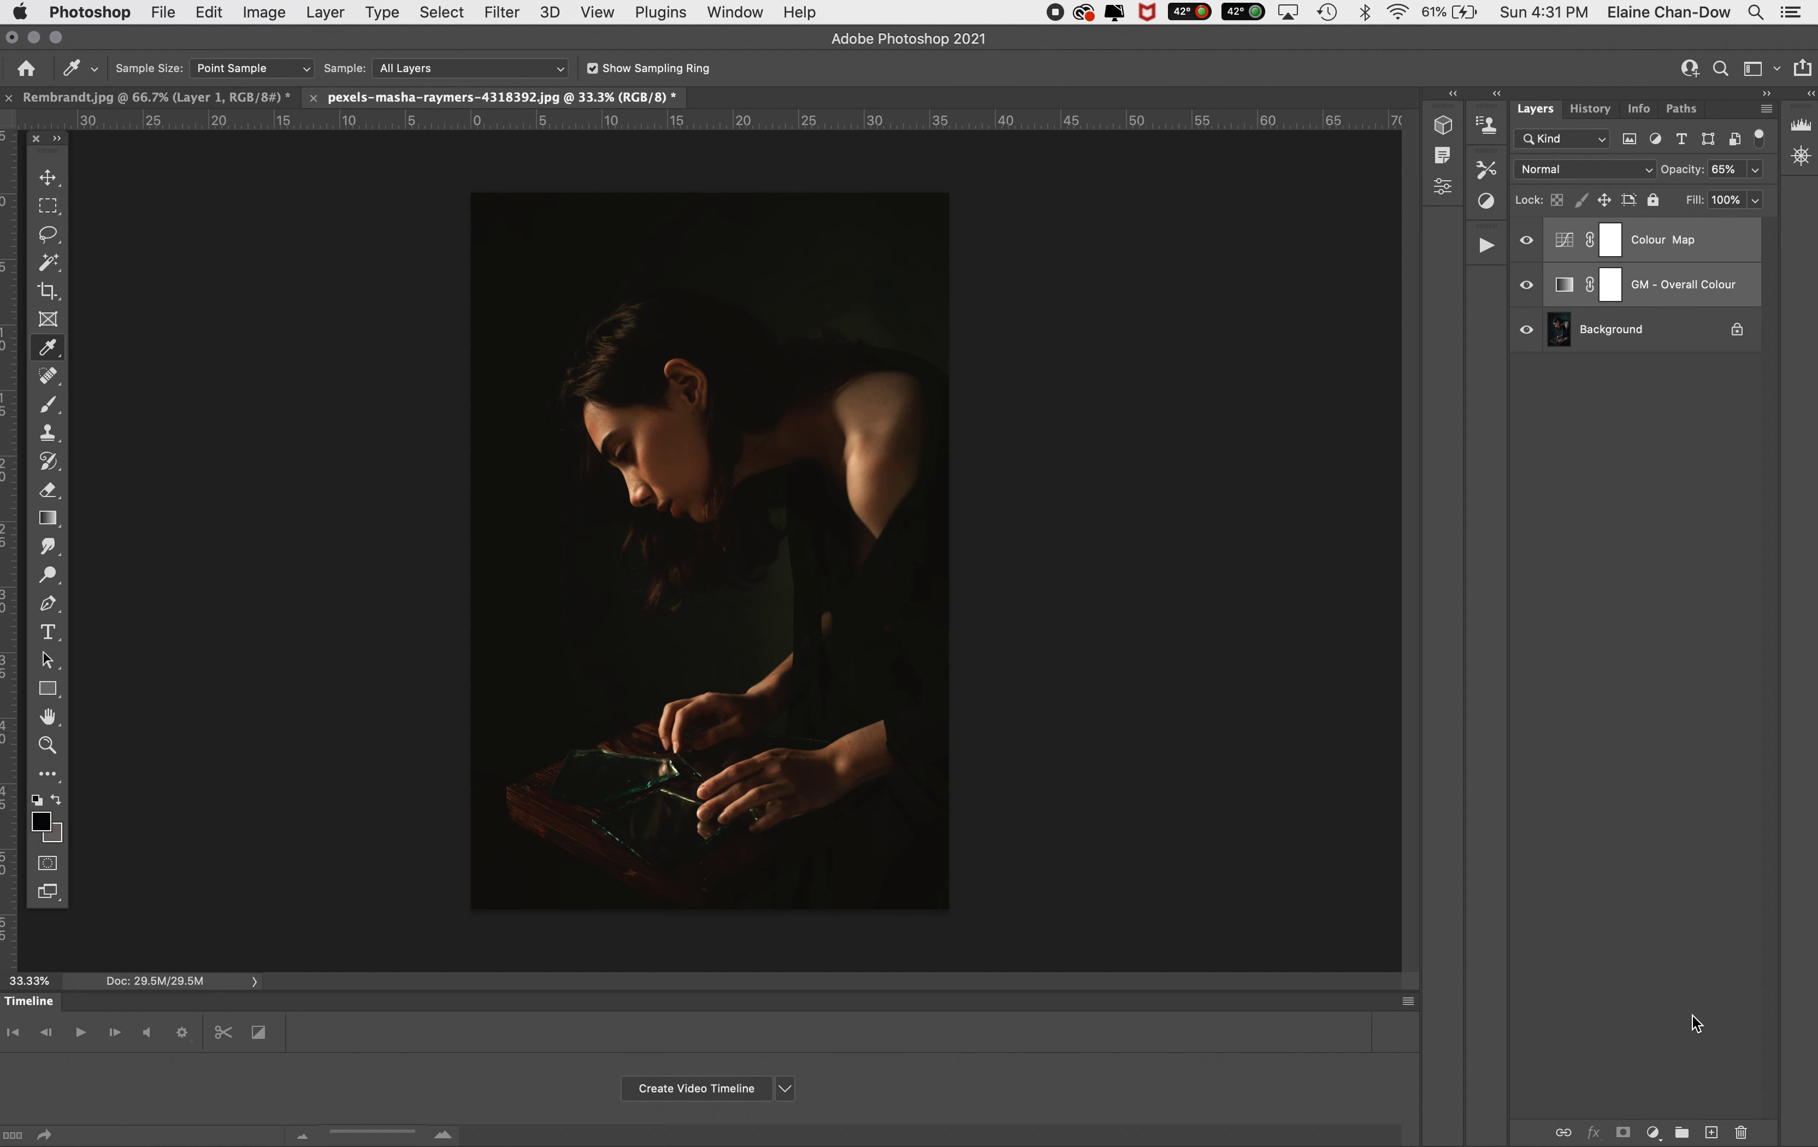
pyautogui.click(1683, 1133)
pyautogui.doubleClick(1606, 230)
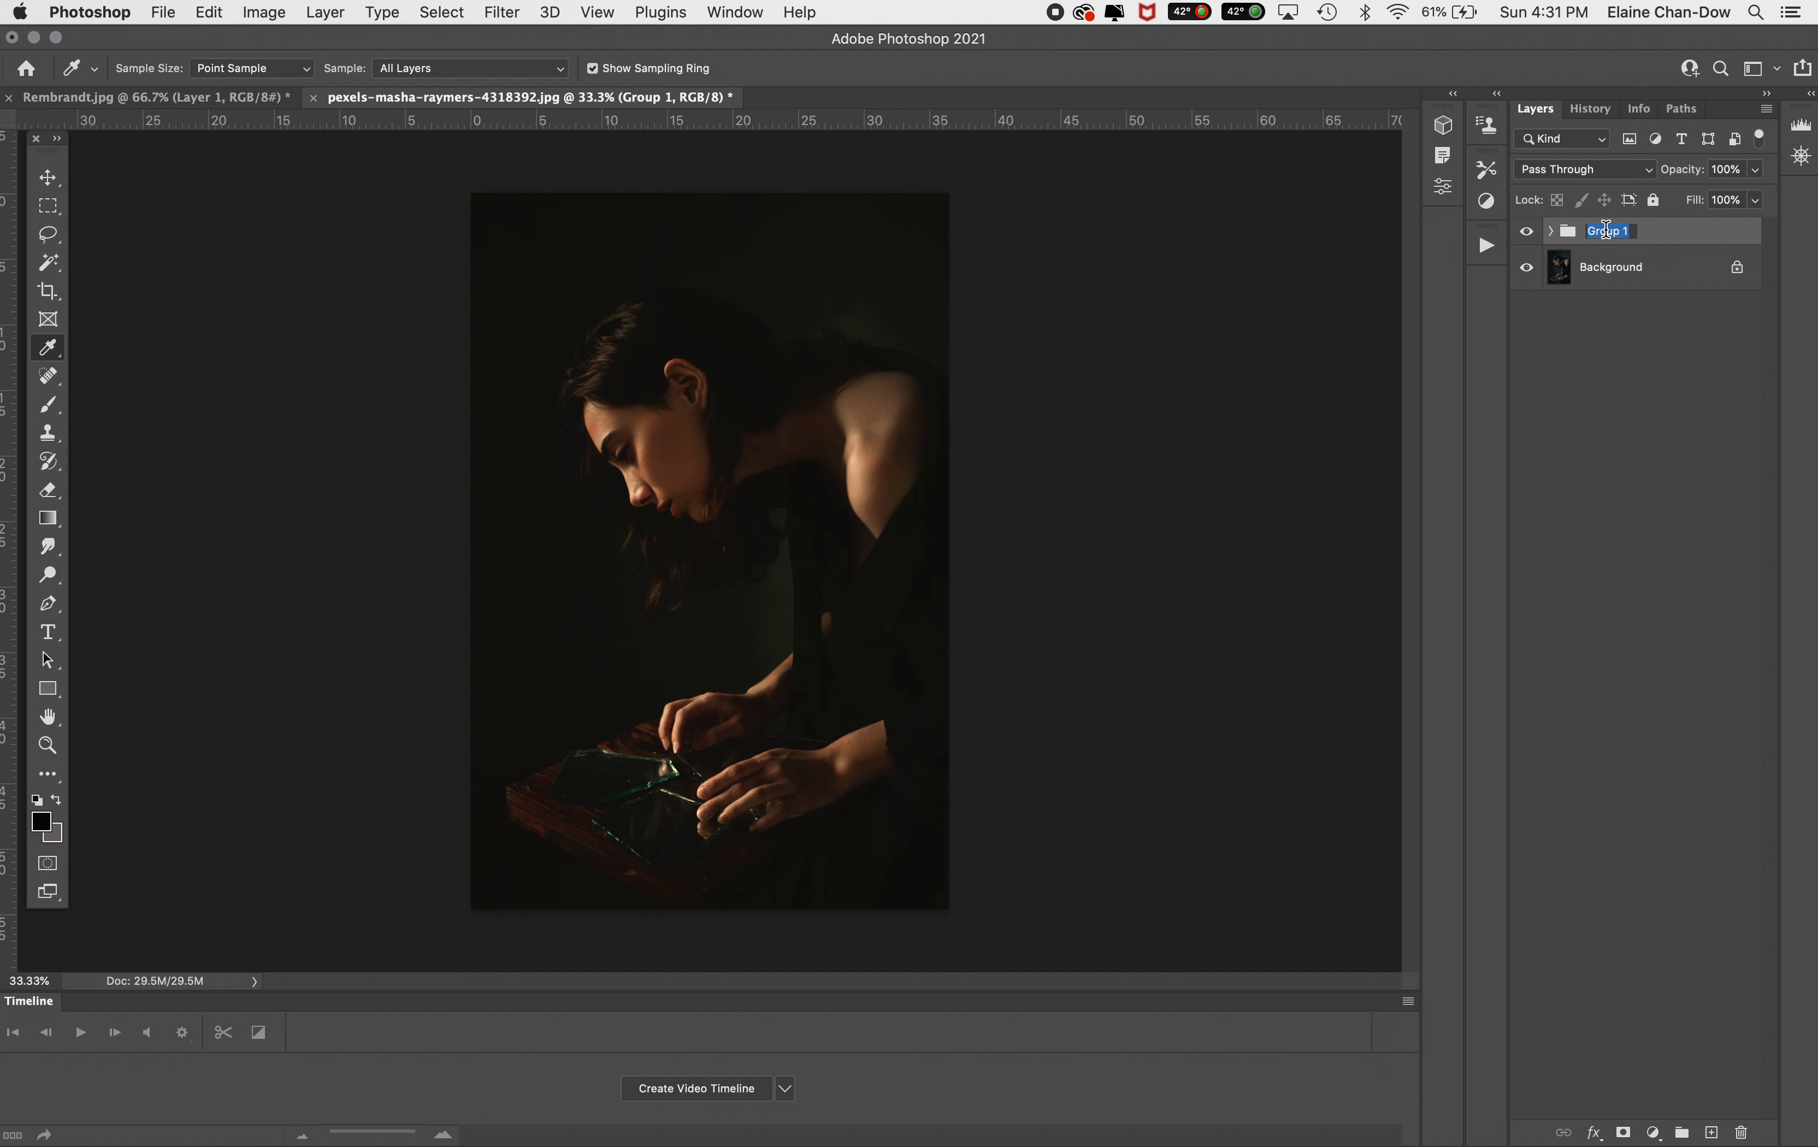
pyautogui.write('Global')
pyautogui.press('Return')
# Select the lit skin areas of the Background with the Magic Wand and add a Curves adjustment layer
pyautogui.click(1613, 271)
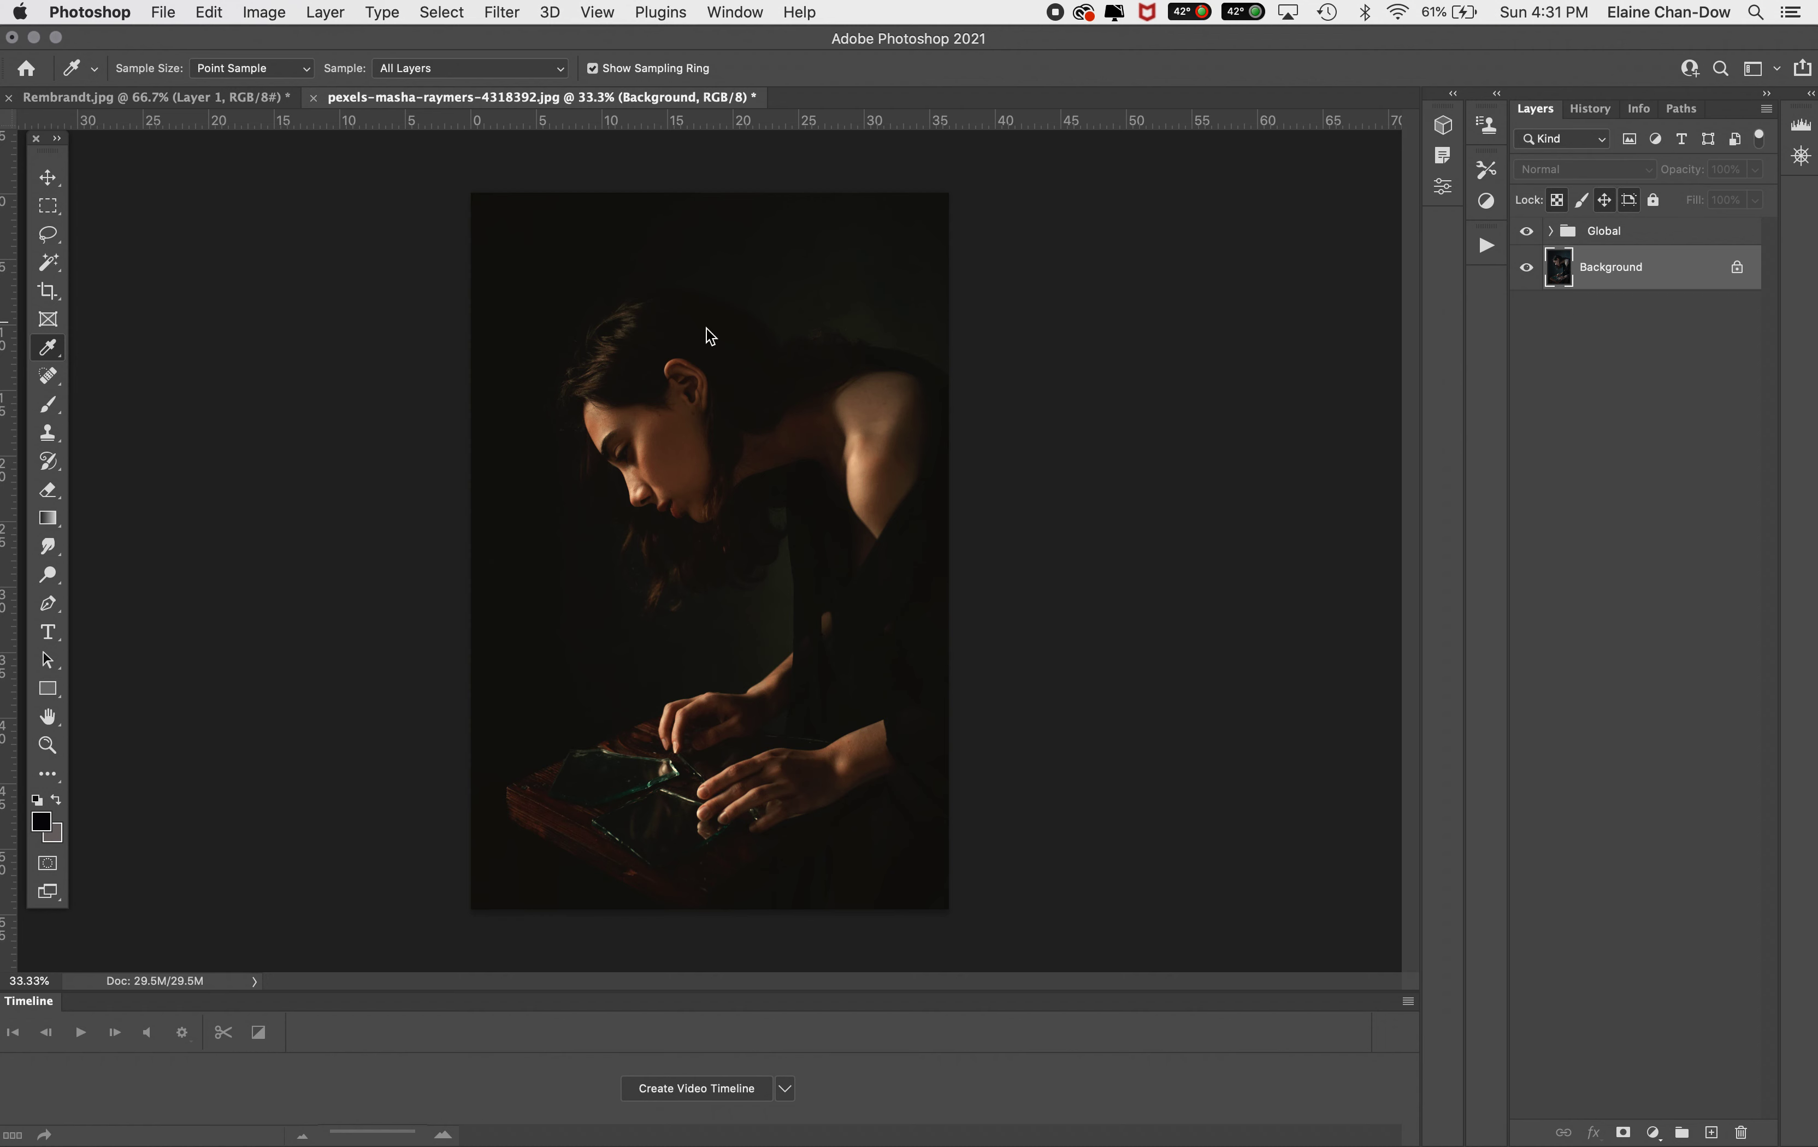
pyautogui.click(53, 270)
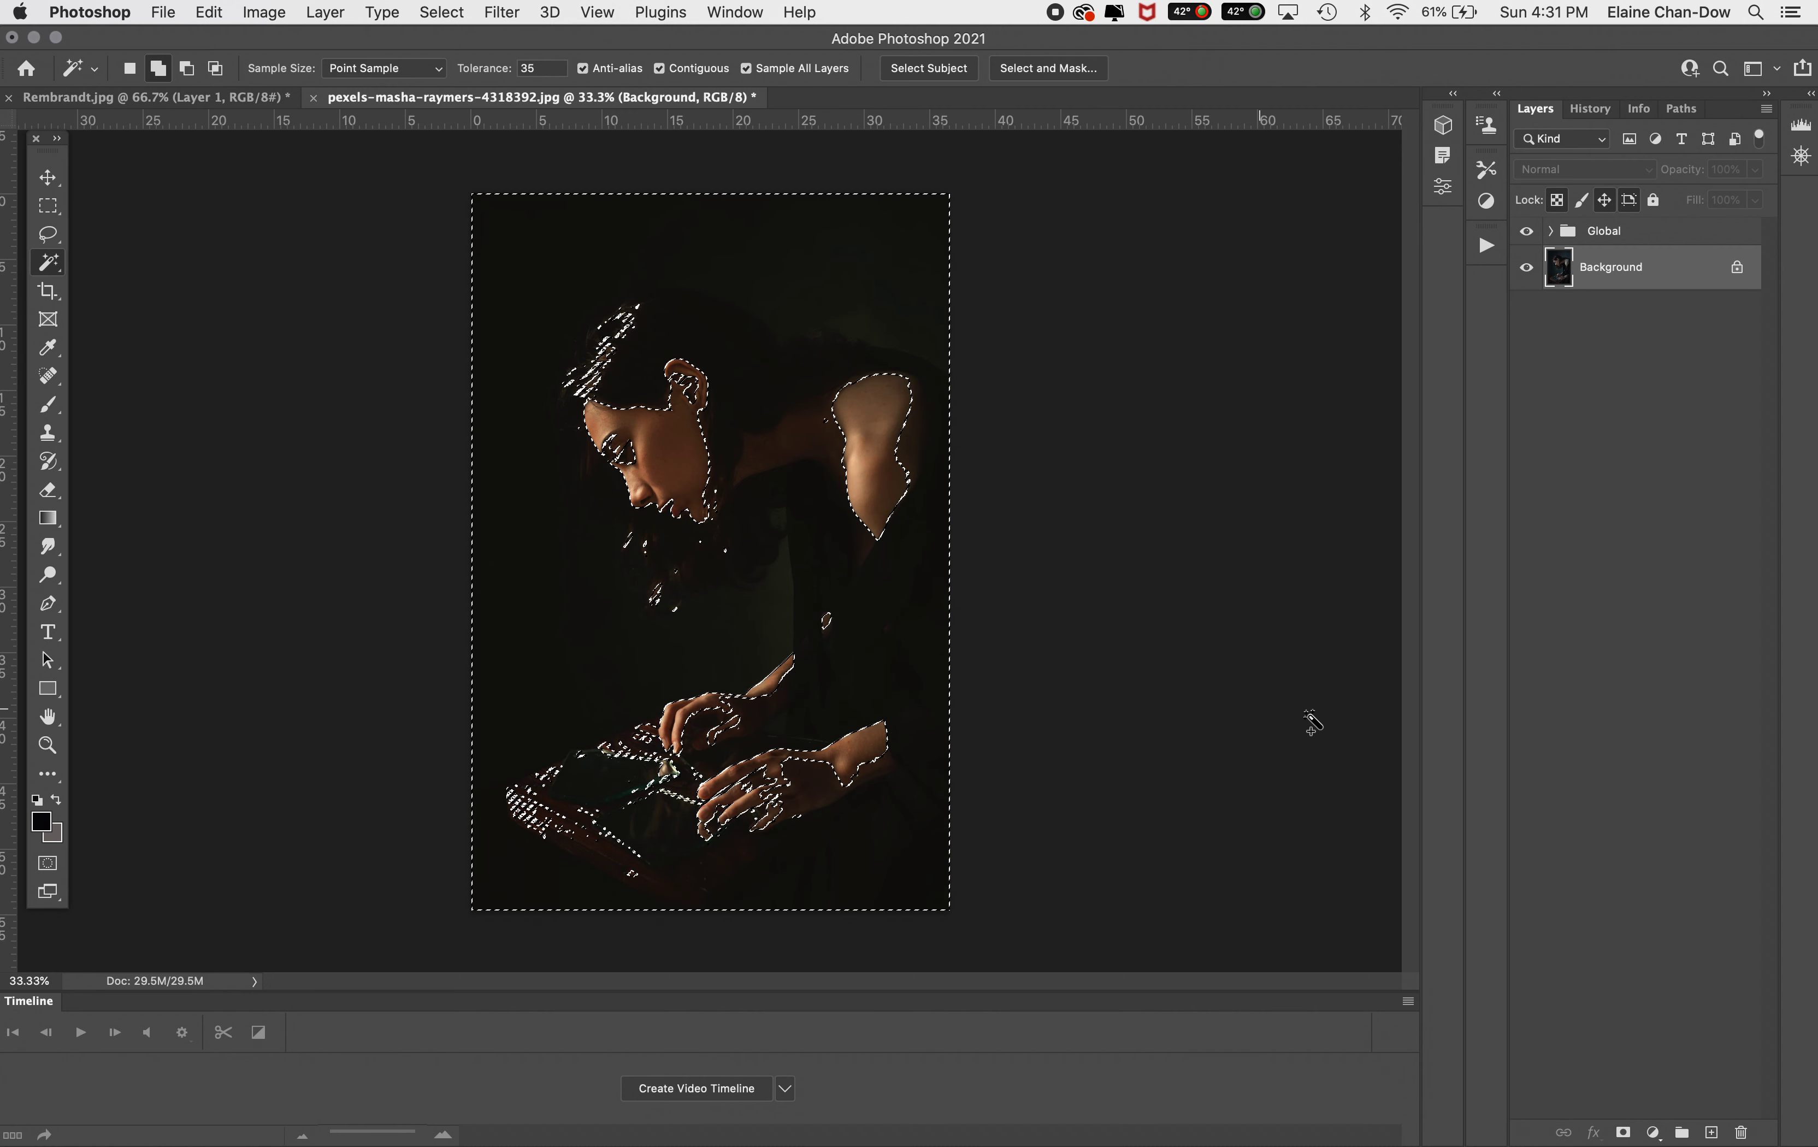
pyautogui.click(1653, 1133)
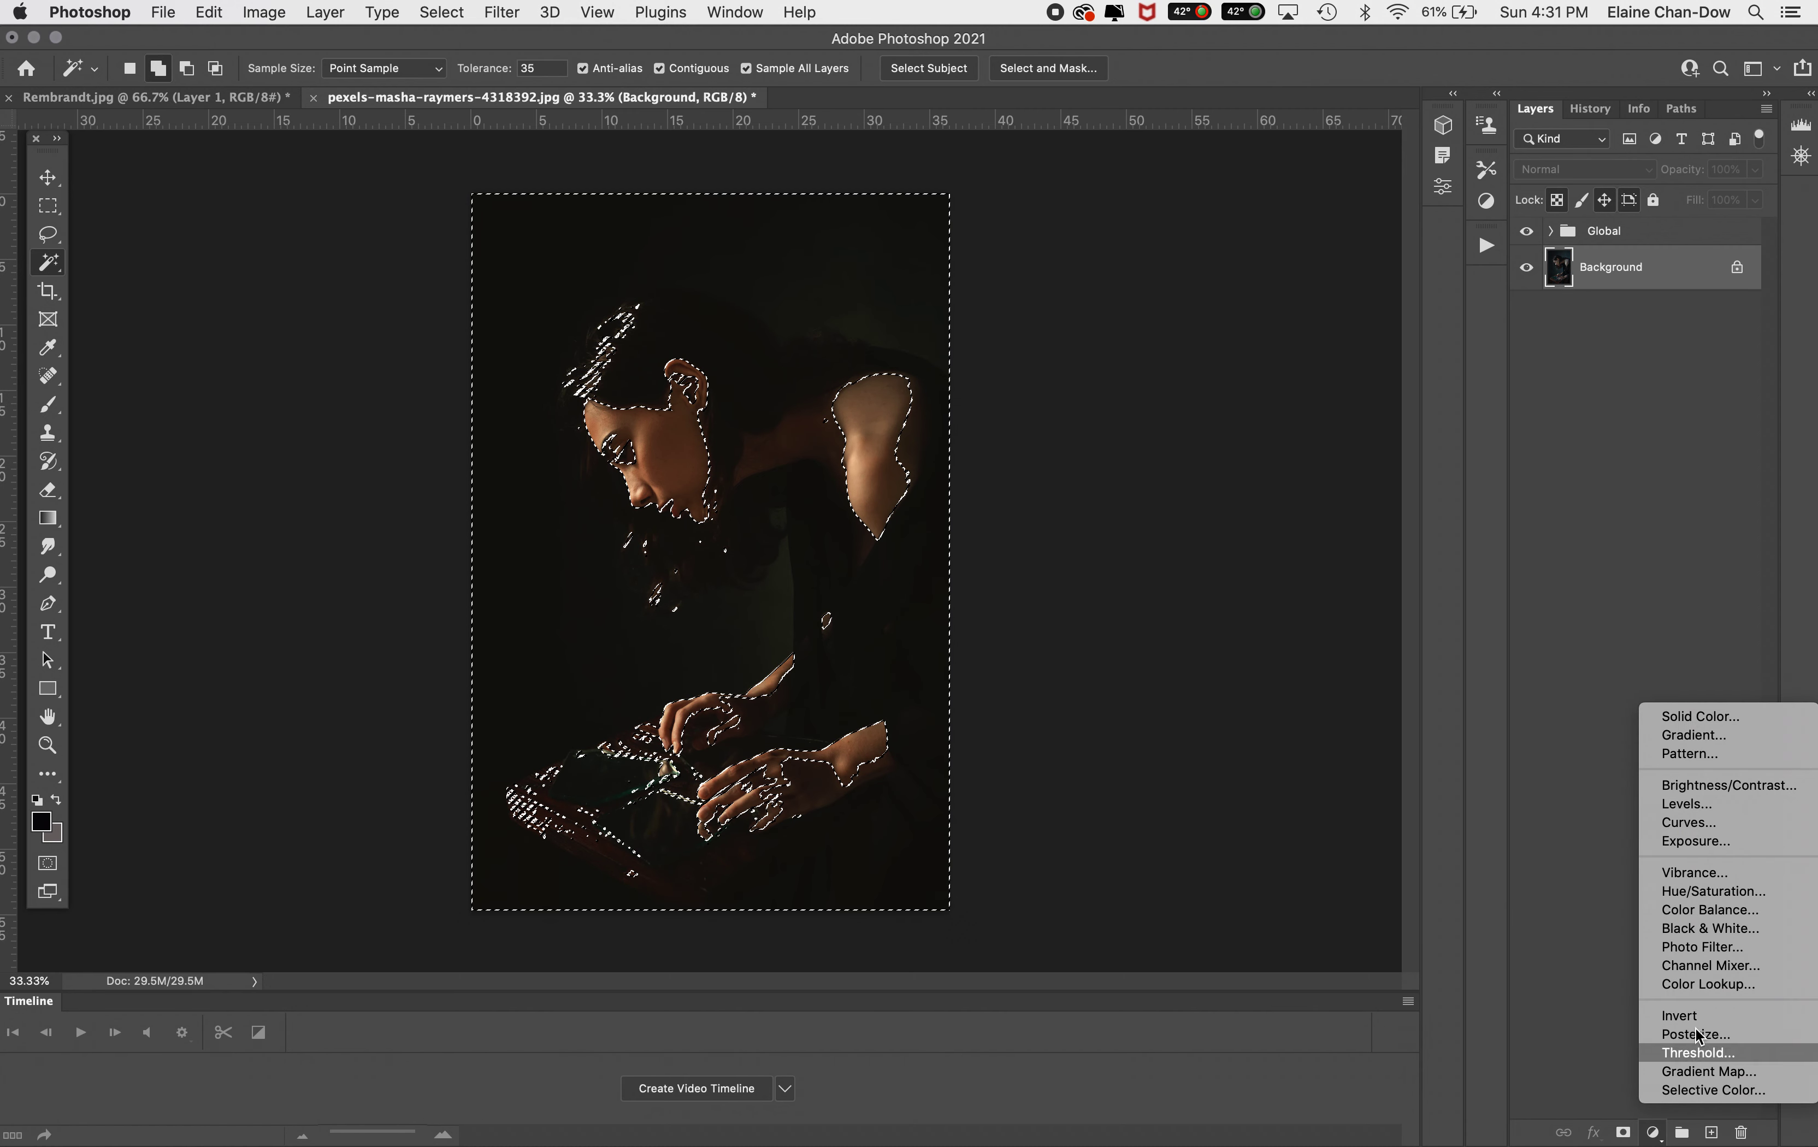
pyautogui.click(1707, 822)
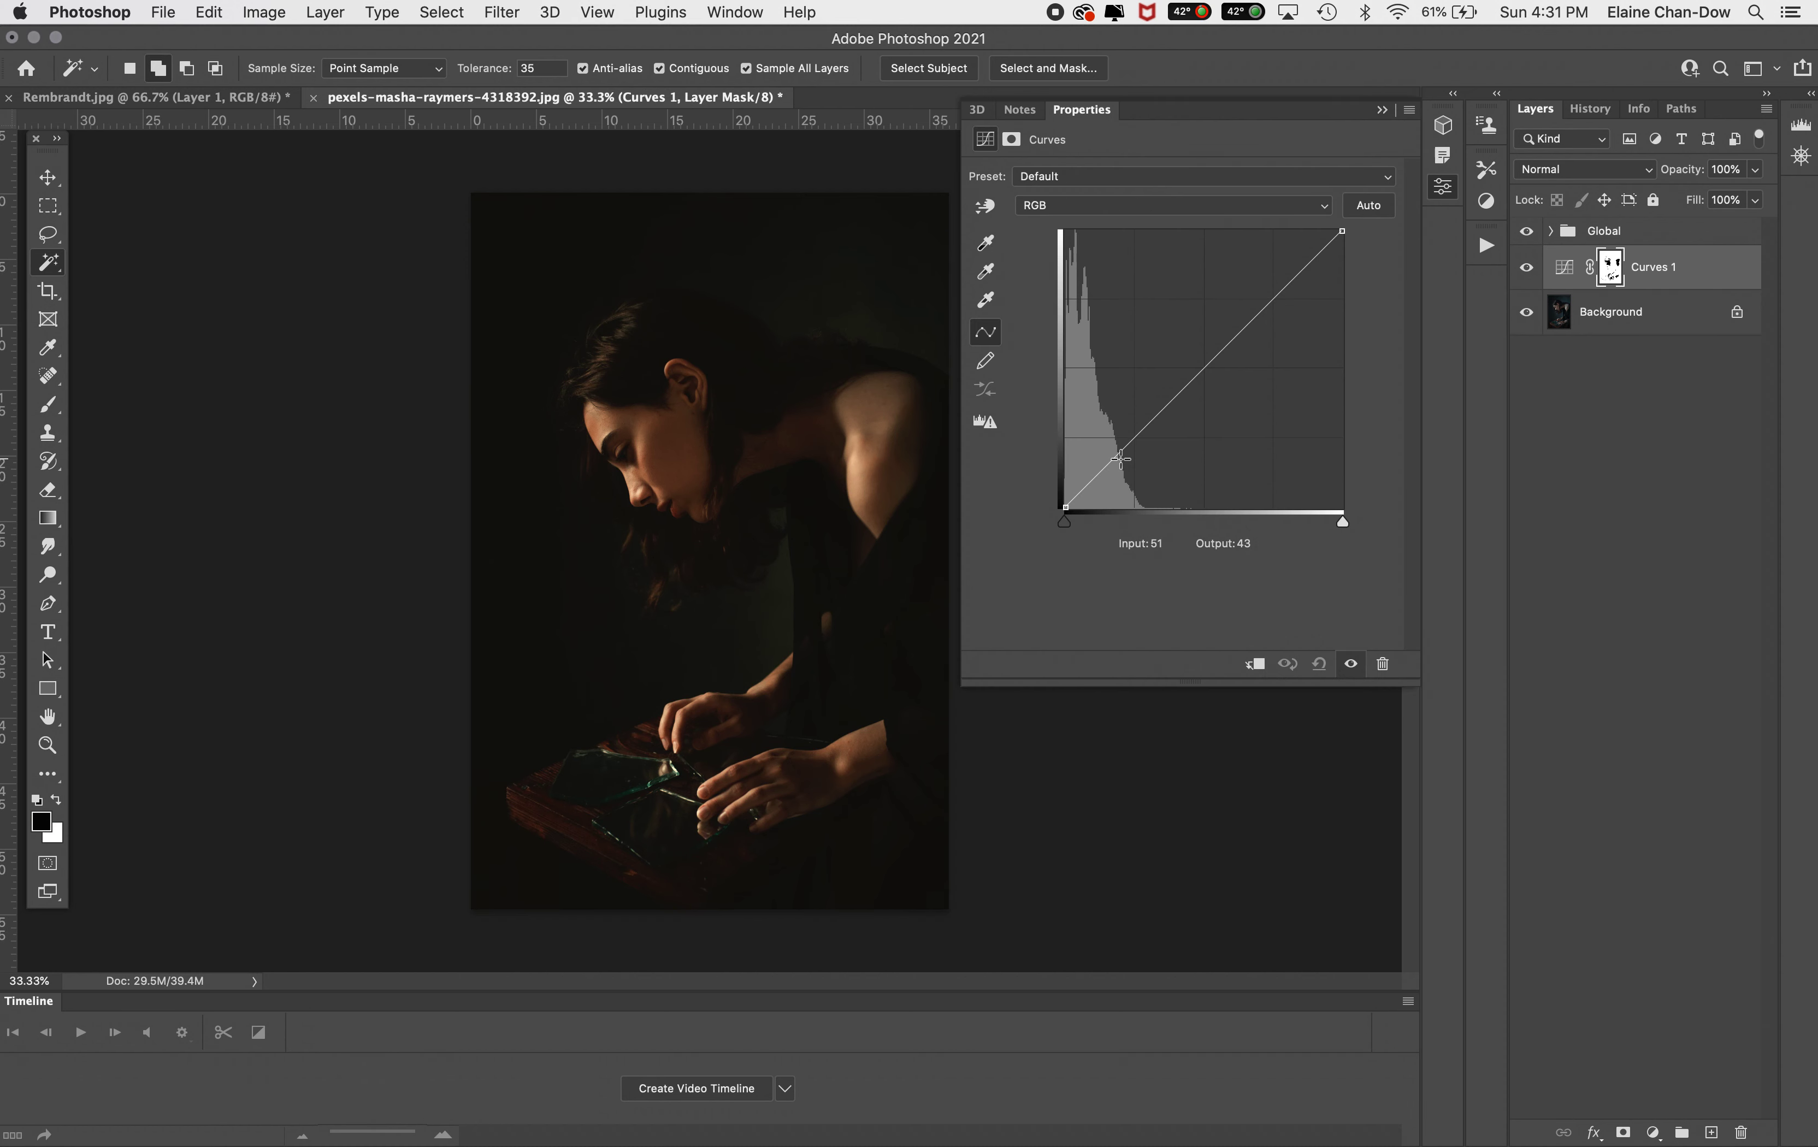
# Raise the curve's midpoint to about input 106, output 122 and close the properties panel
pyautogui.click(1185, 376)
pyautogui.moveTo(1184, 376); pyautogui.dragTo(1180, 374)
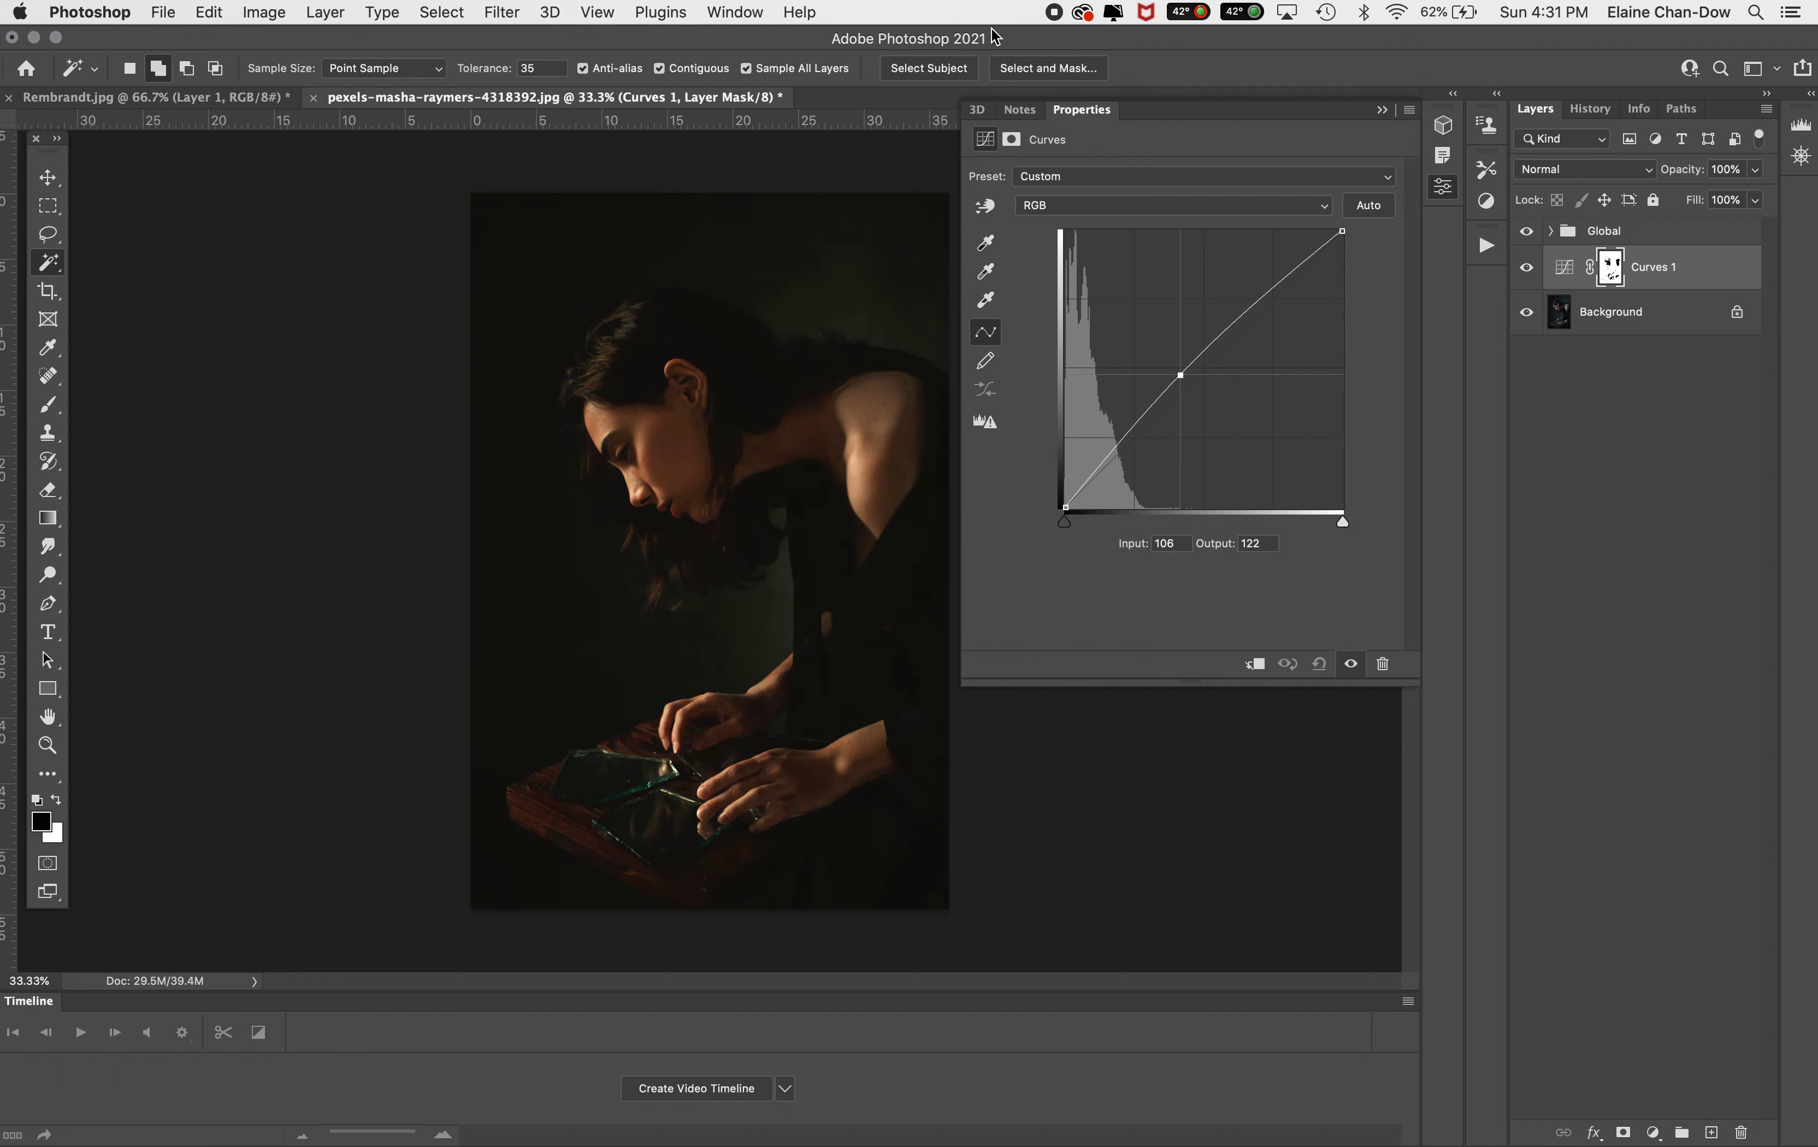
pyautogui.click(1379, 111)
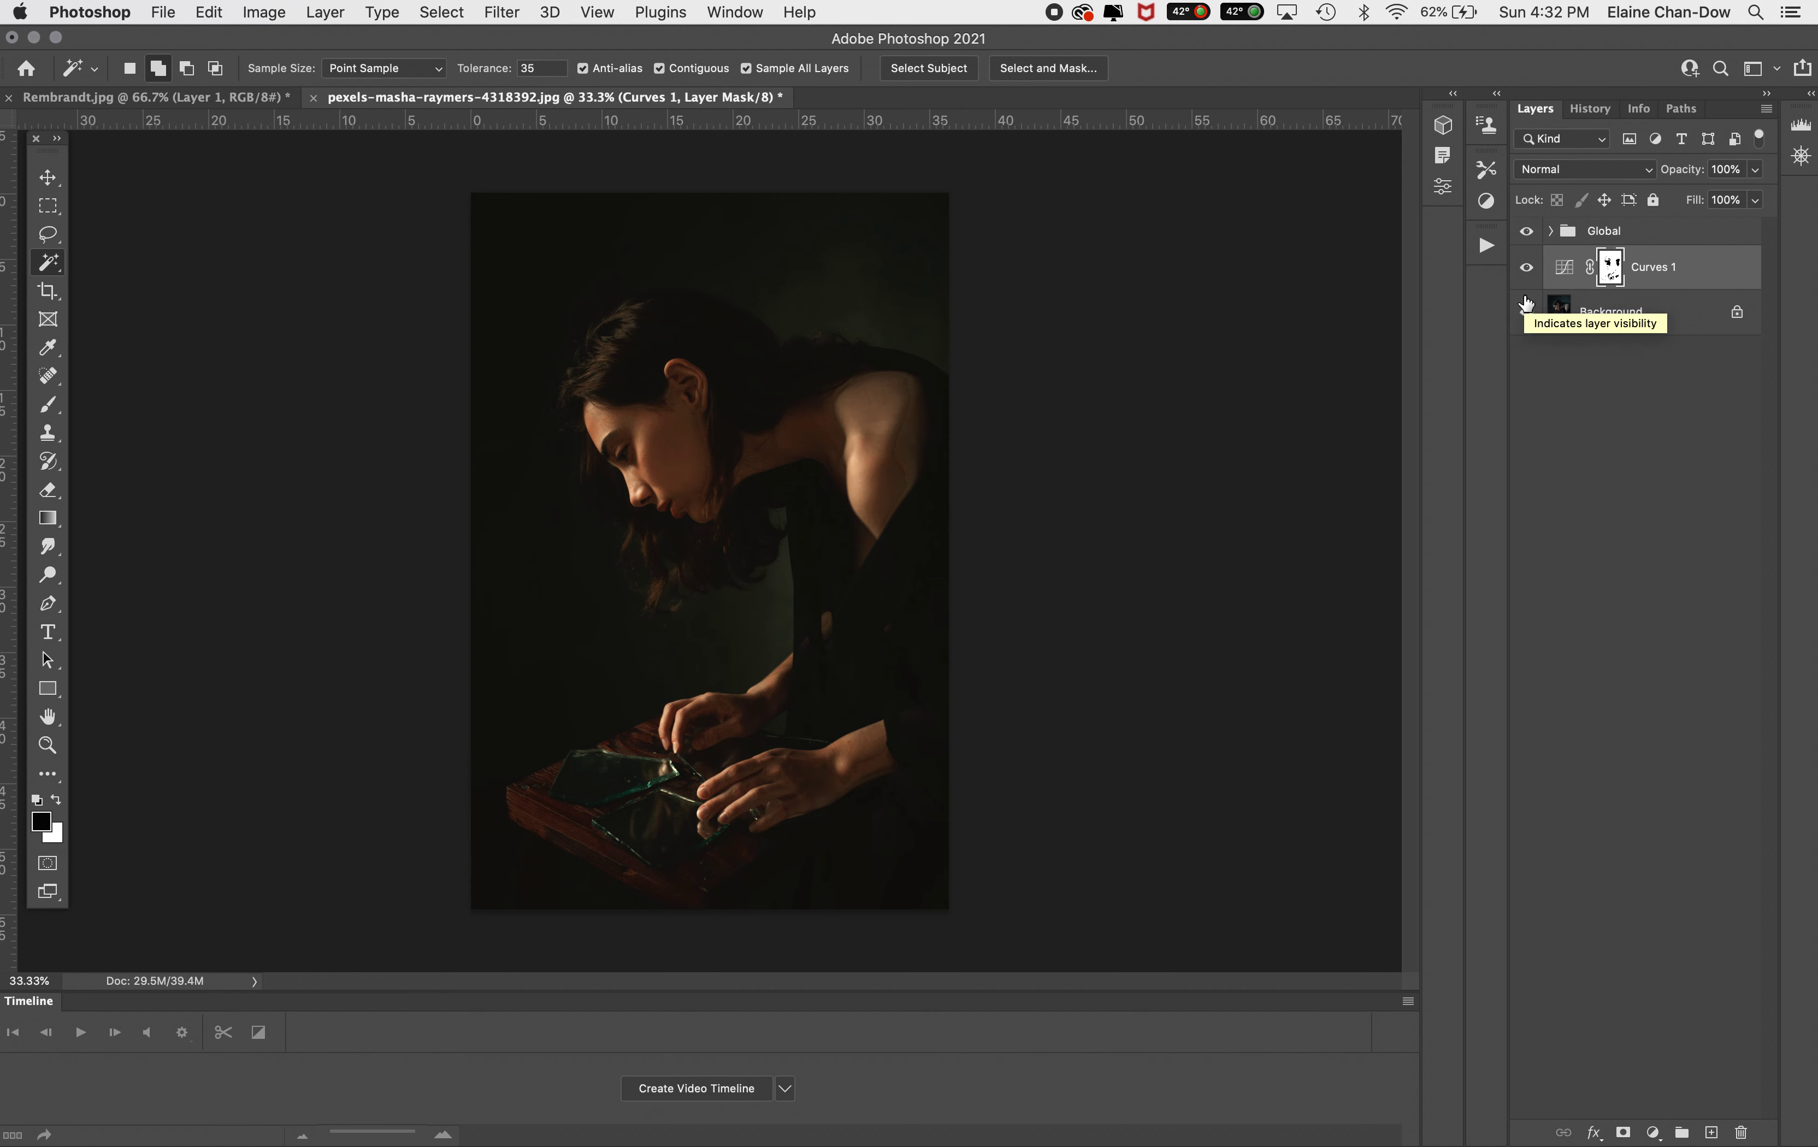
# Open the Libraries panel and place the pexels-scott-webb-2117937 texture into the portrait
pyautogui.click(733, 10)
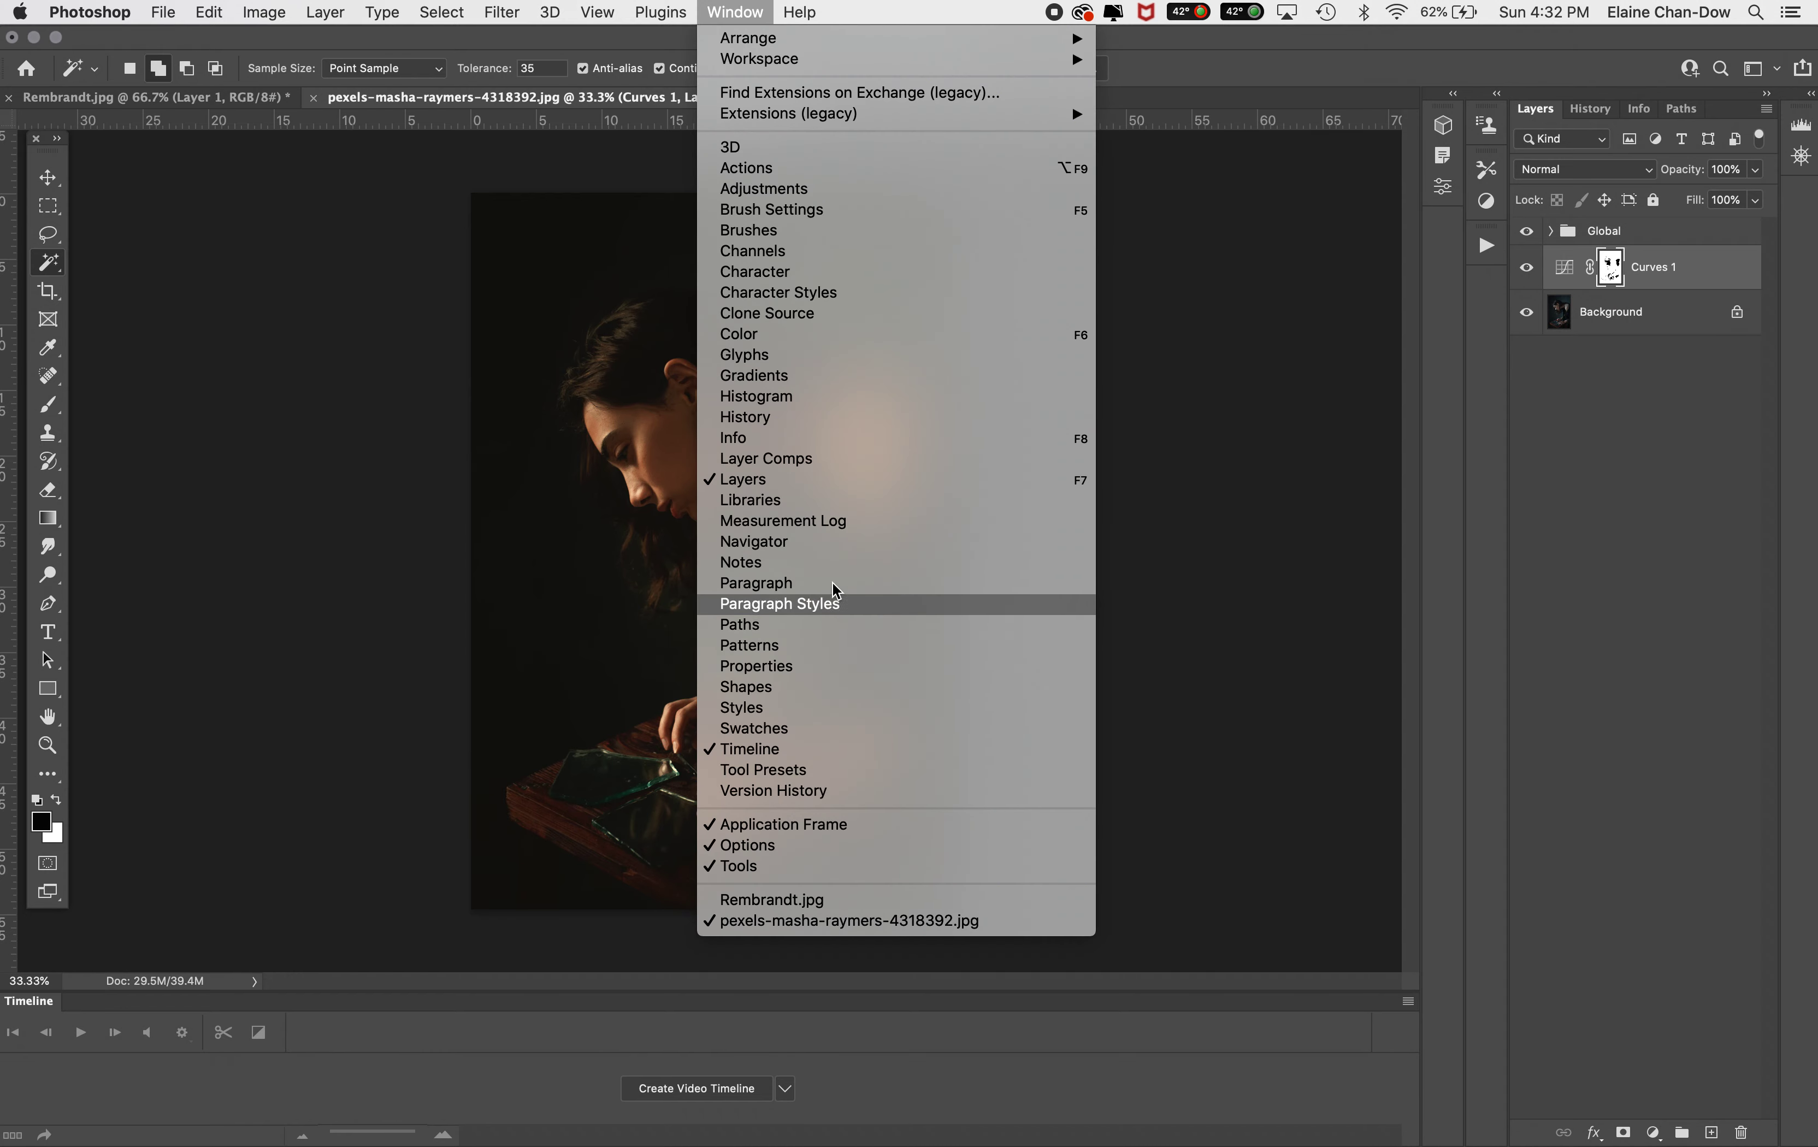
pyautogui.click(829, 502)
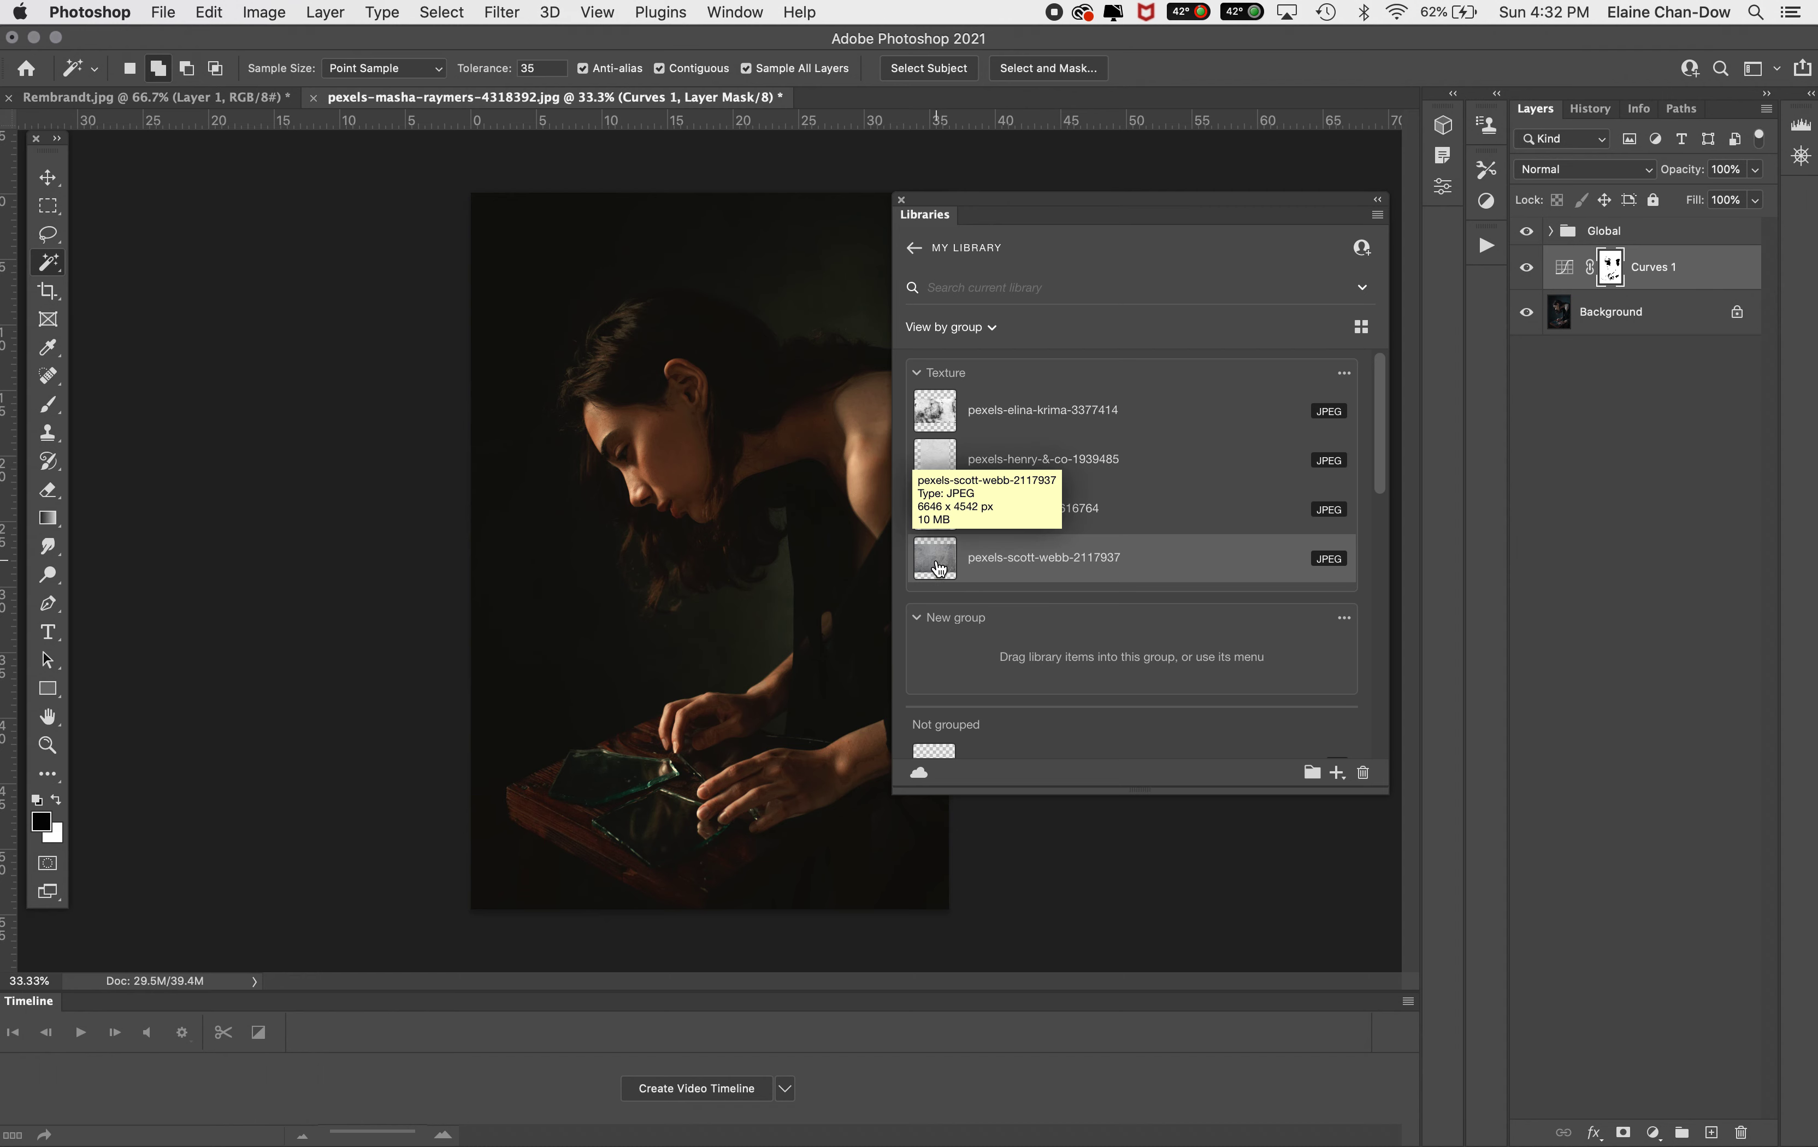
pyautogui.moveTo(937, 567); pyautogui.dragTo(650, 408)
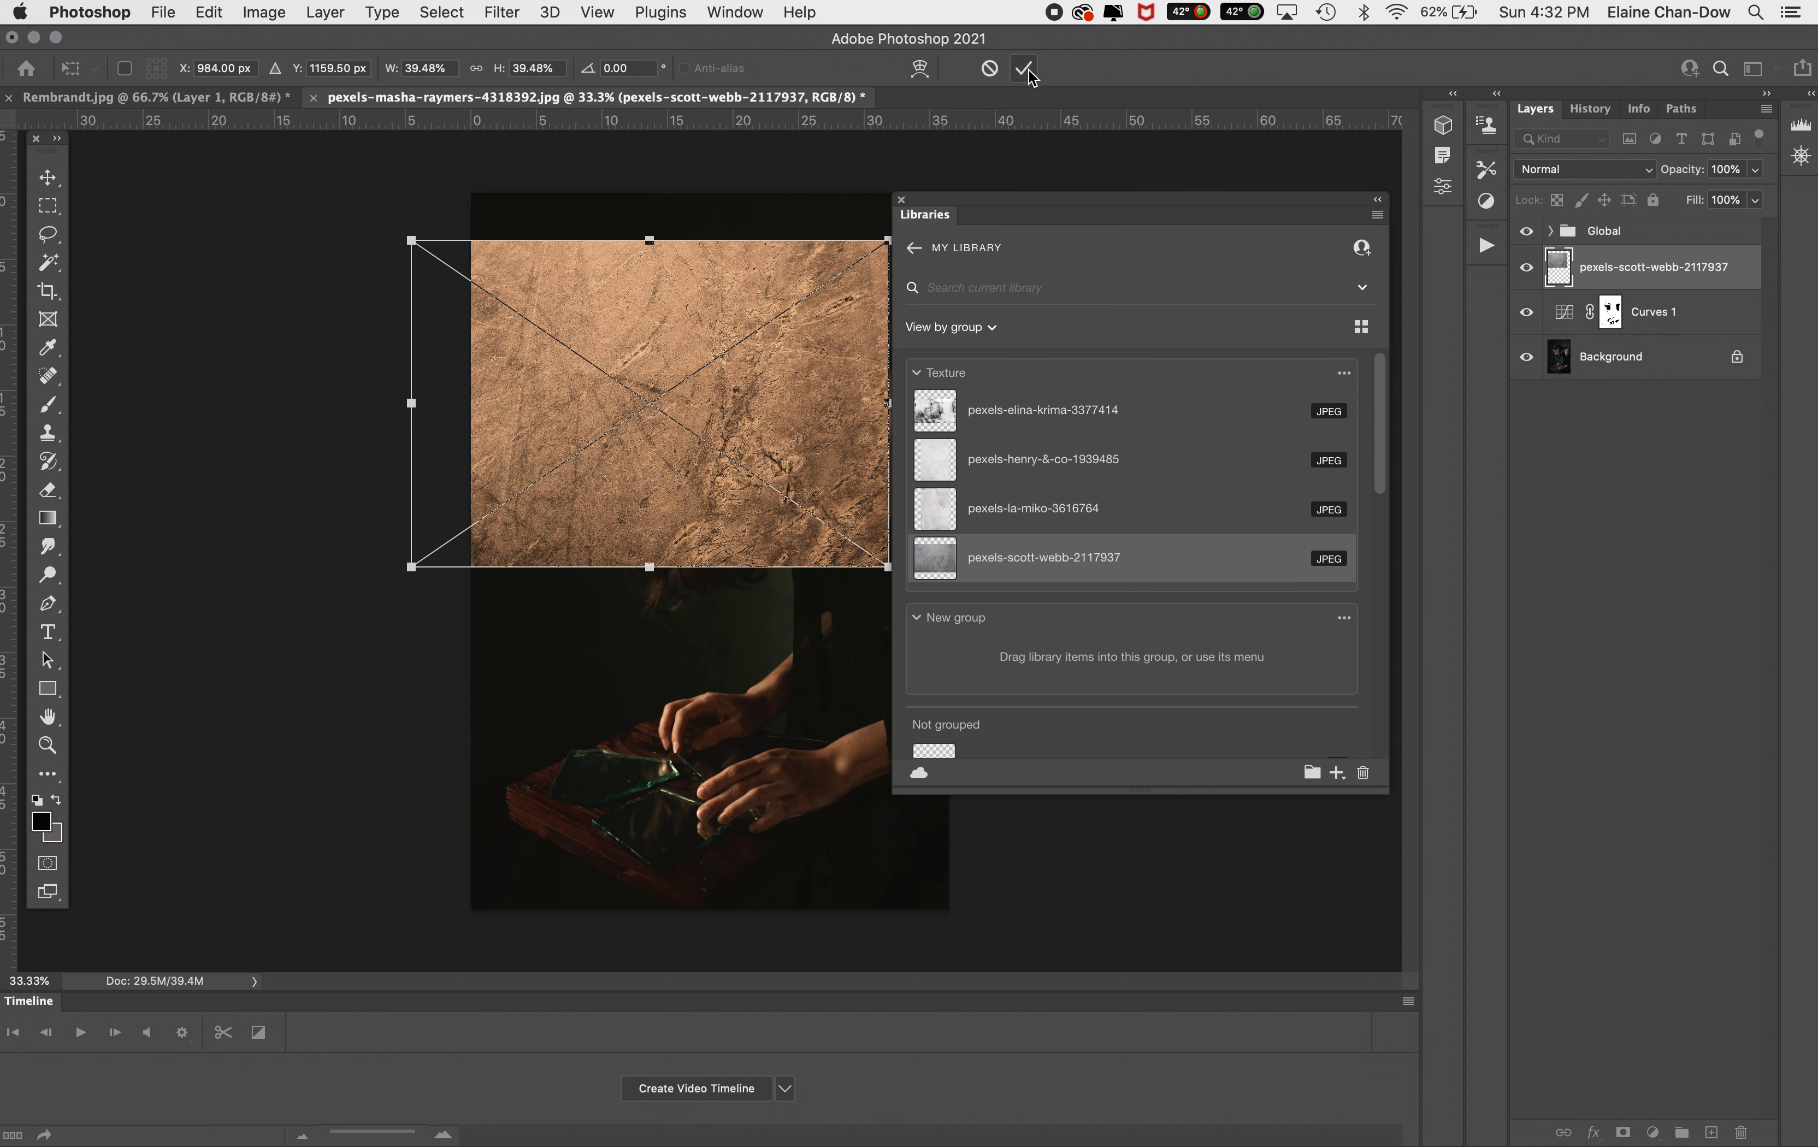
pyautogui.click(901, 202)
# Rotate the texture about -90° and scale it to cover the whole canvas, then commit the transform
pyautogui.moveTo(379, 580); pyautogui.dragTo(844, 707)
pyautogui.moveTo(718, 408)
pyautogui.mouseDown()
pyautogui.moveTo(719, 475)
pyautogui.moveTo(700, 432)
pyautogui.mouseUp()
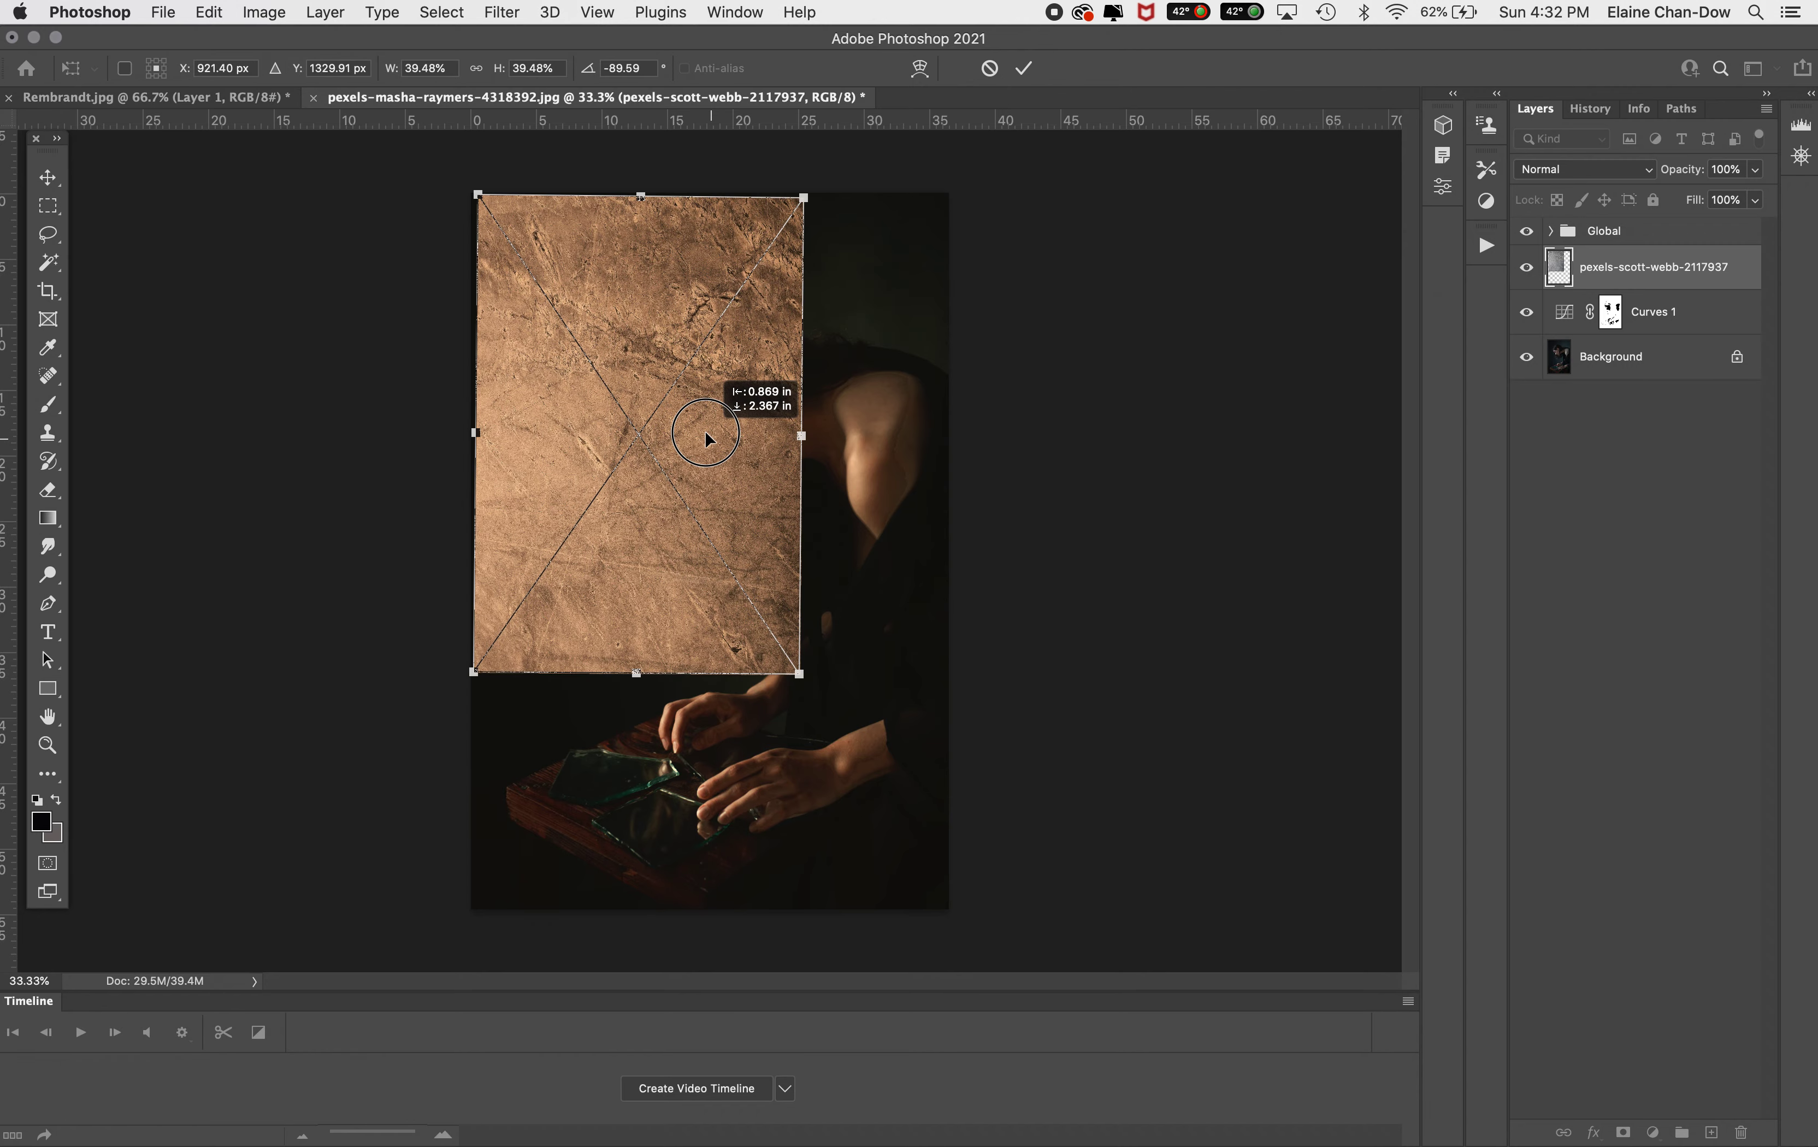
pyautogui.moveTo(800, 679); pyautogui.dragTo(969, 903)
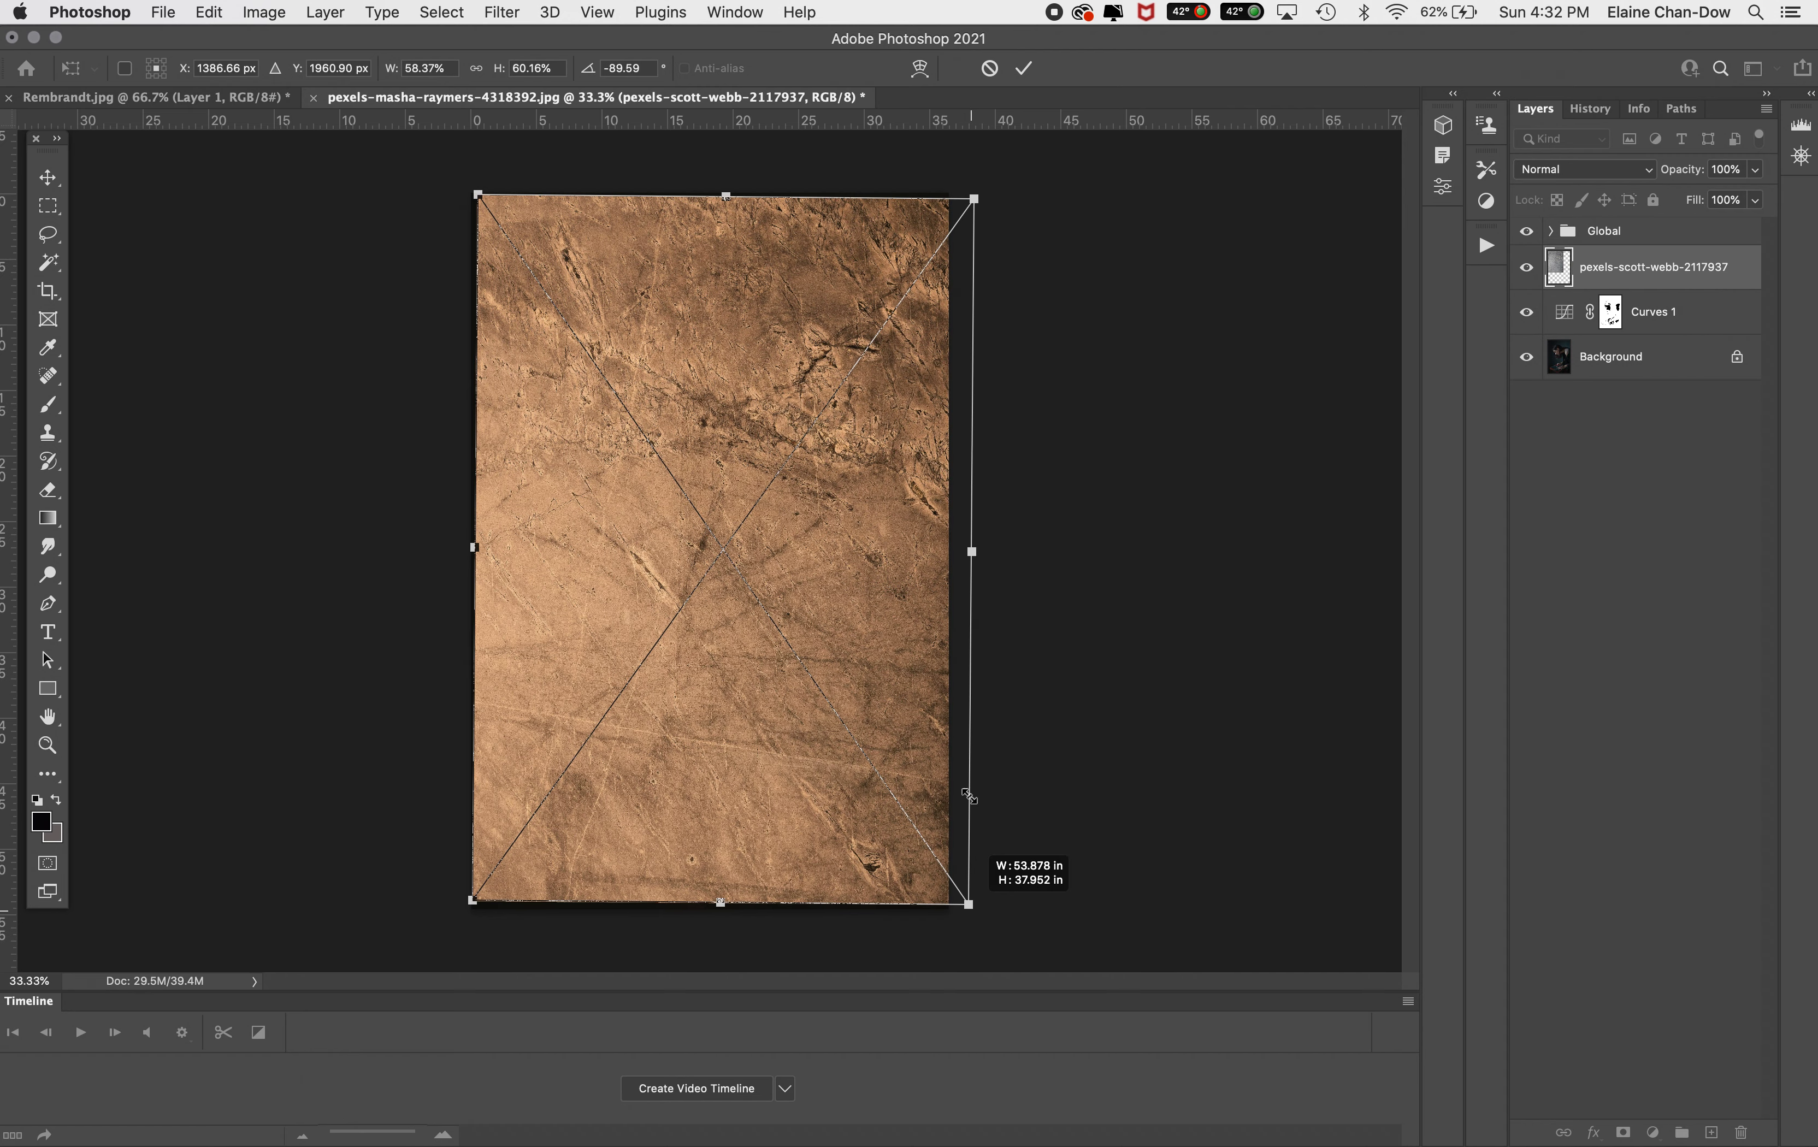
pyautogui.click(1024, 68)
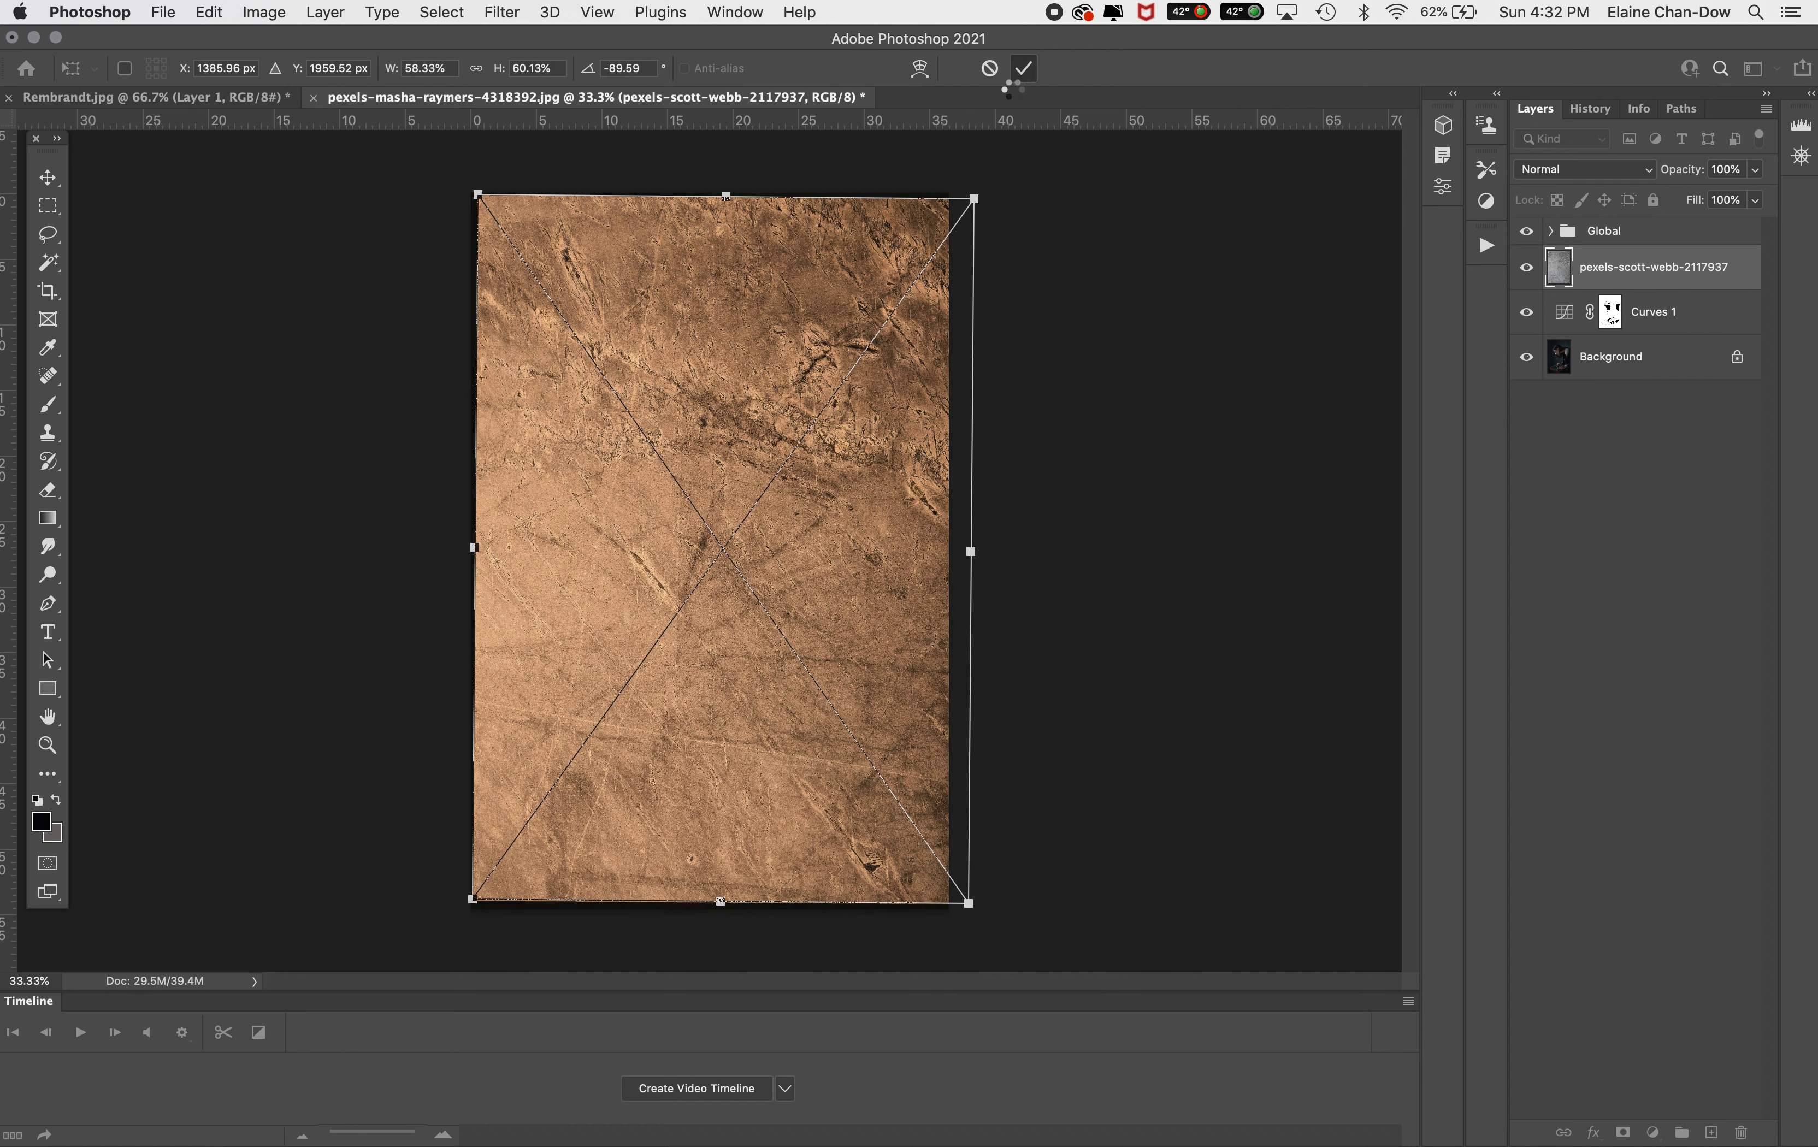
# Set the texture layer's blend mode to Overlay and clip it to the Curves layer
pyautogui.click(1606, 175)
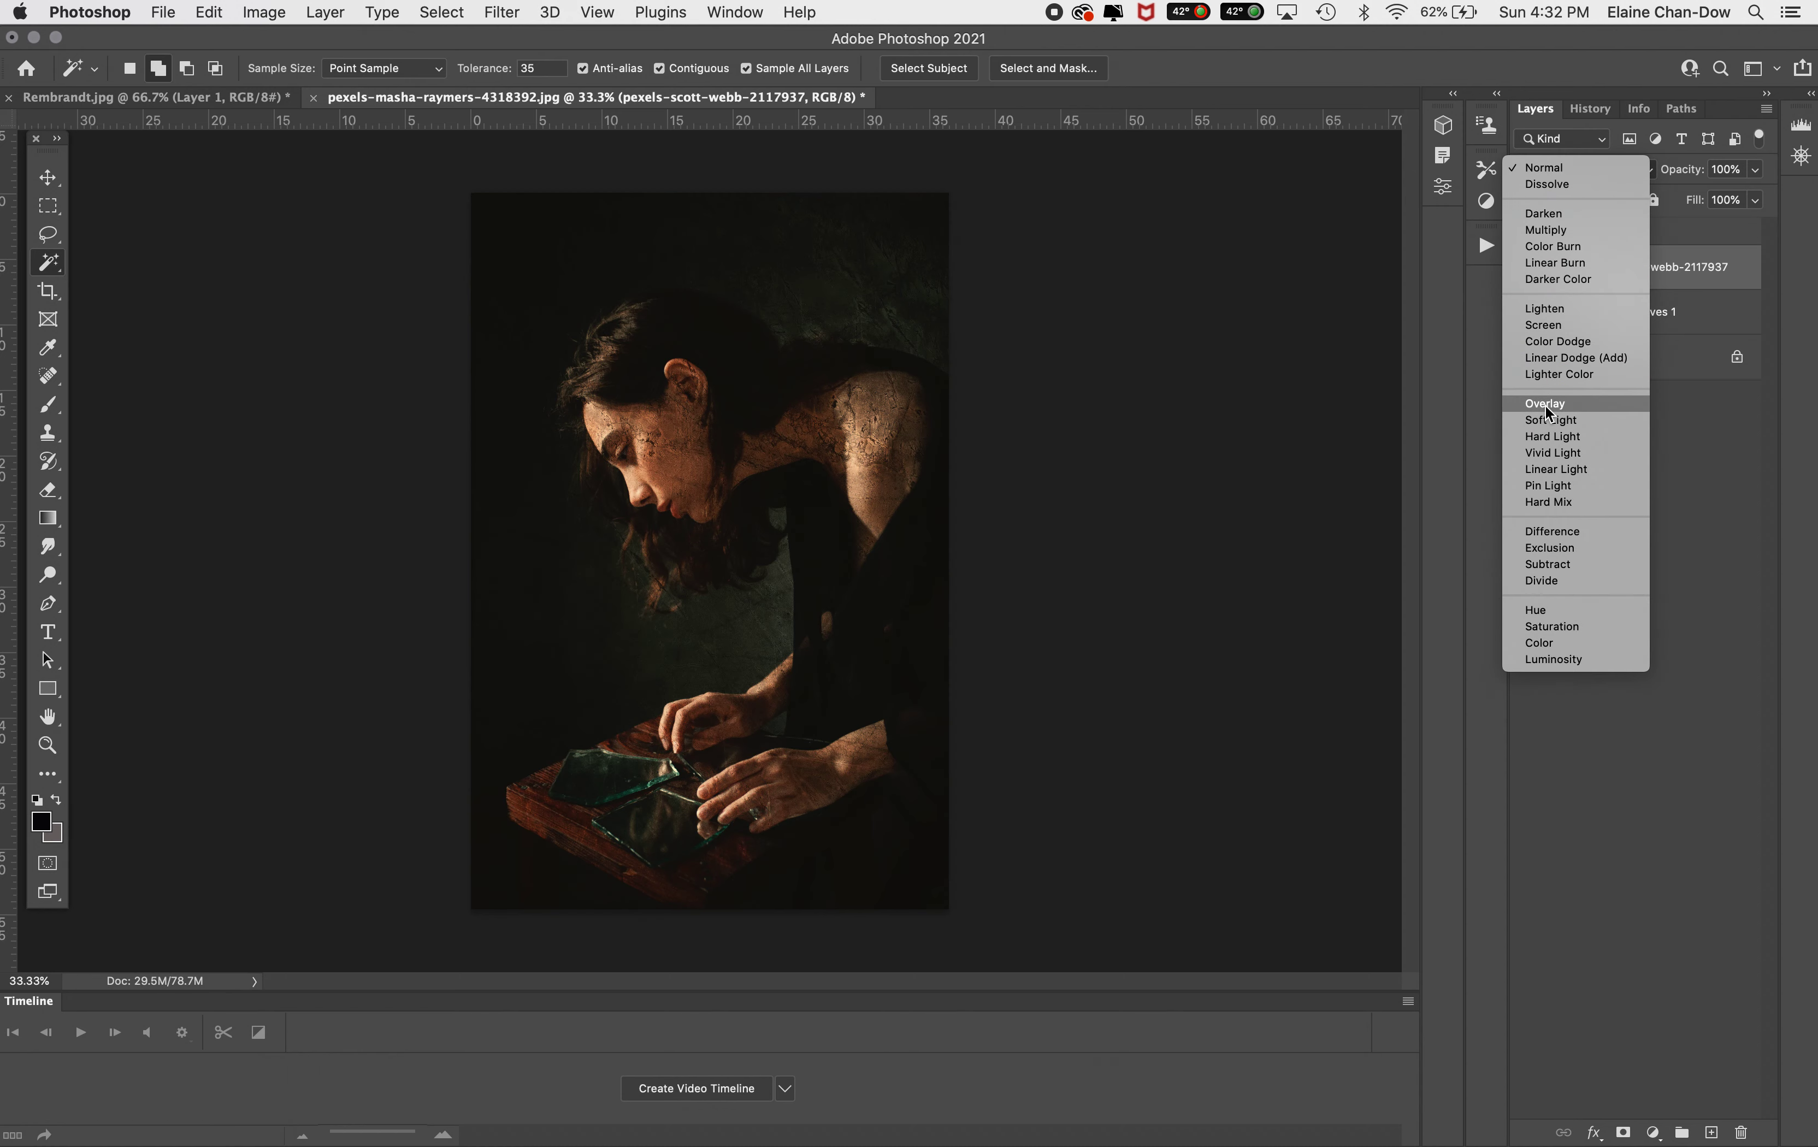
pyautogui.click(1545, 404)
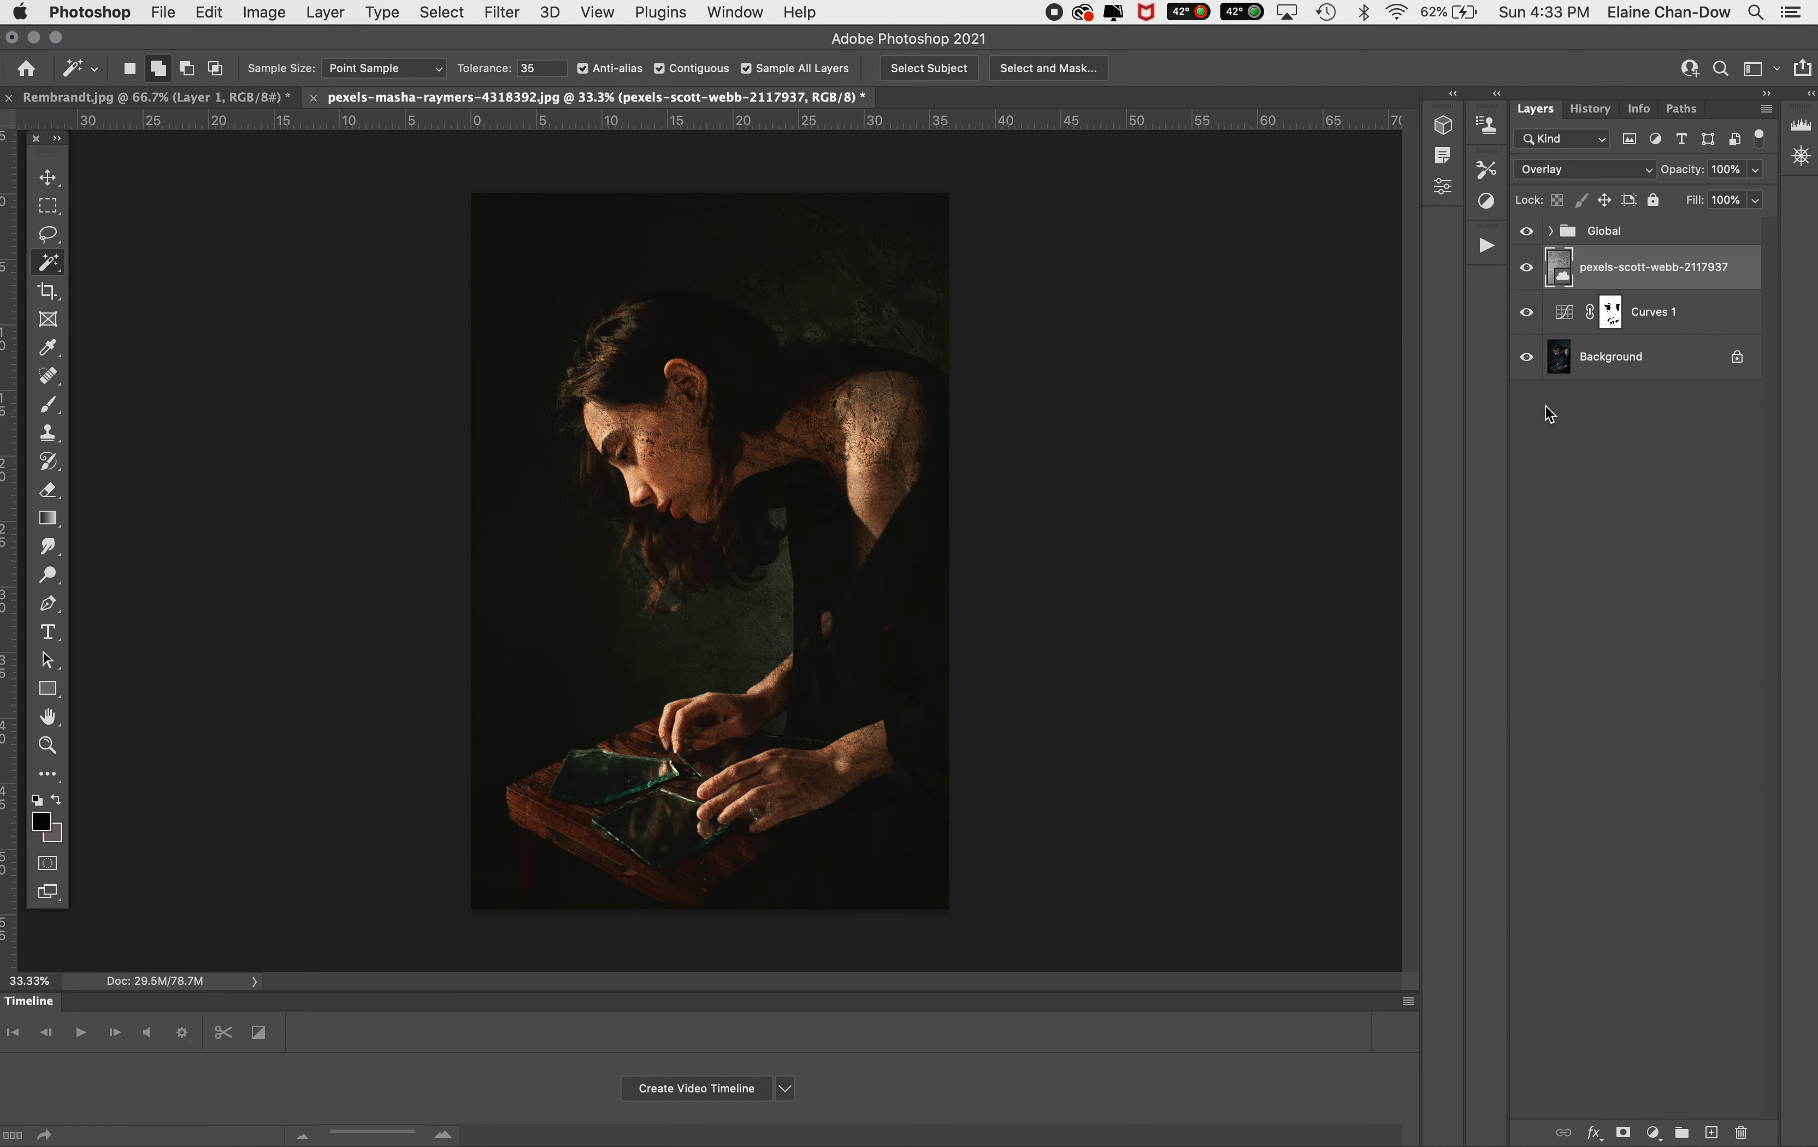
pyautogui.press('super+alt+g')
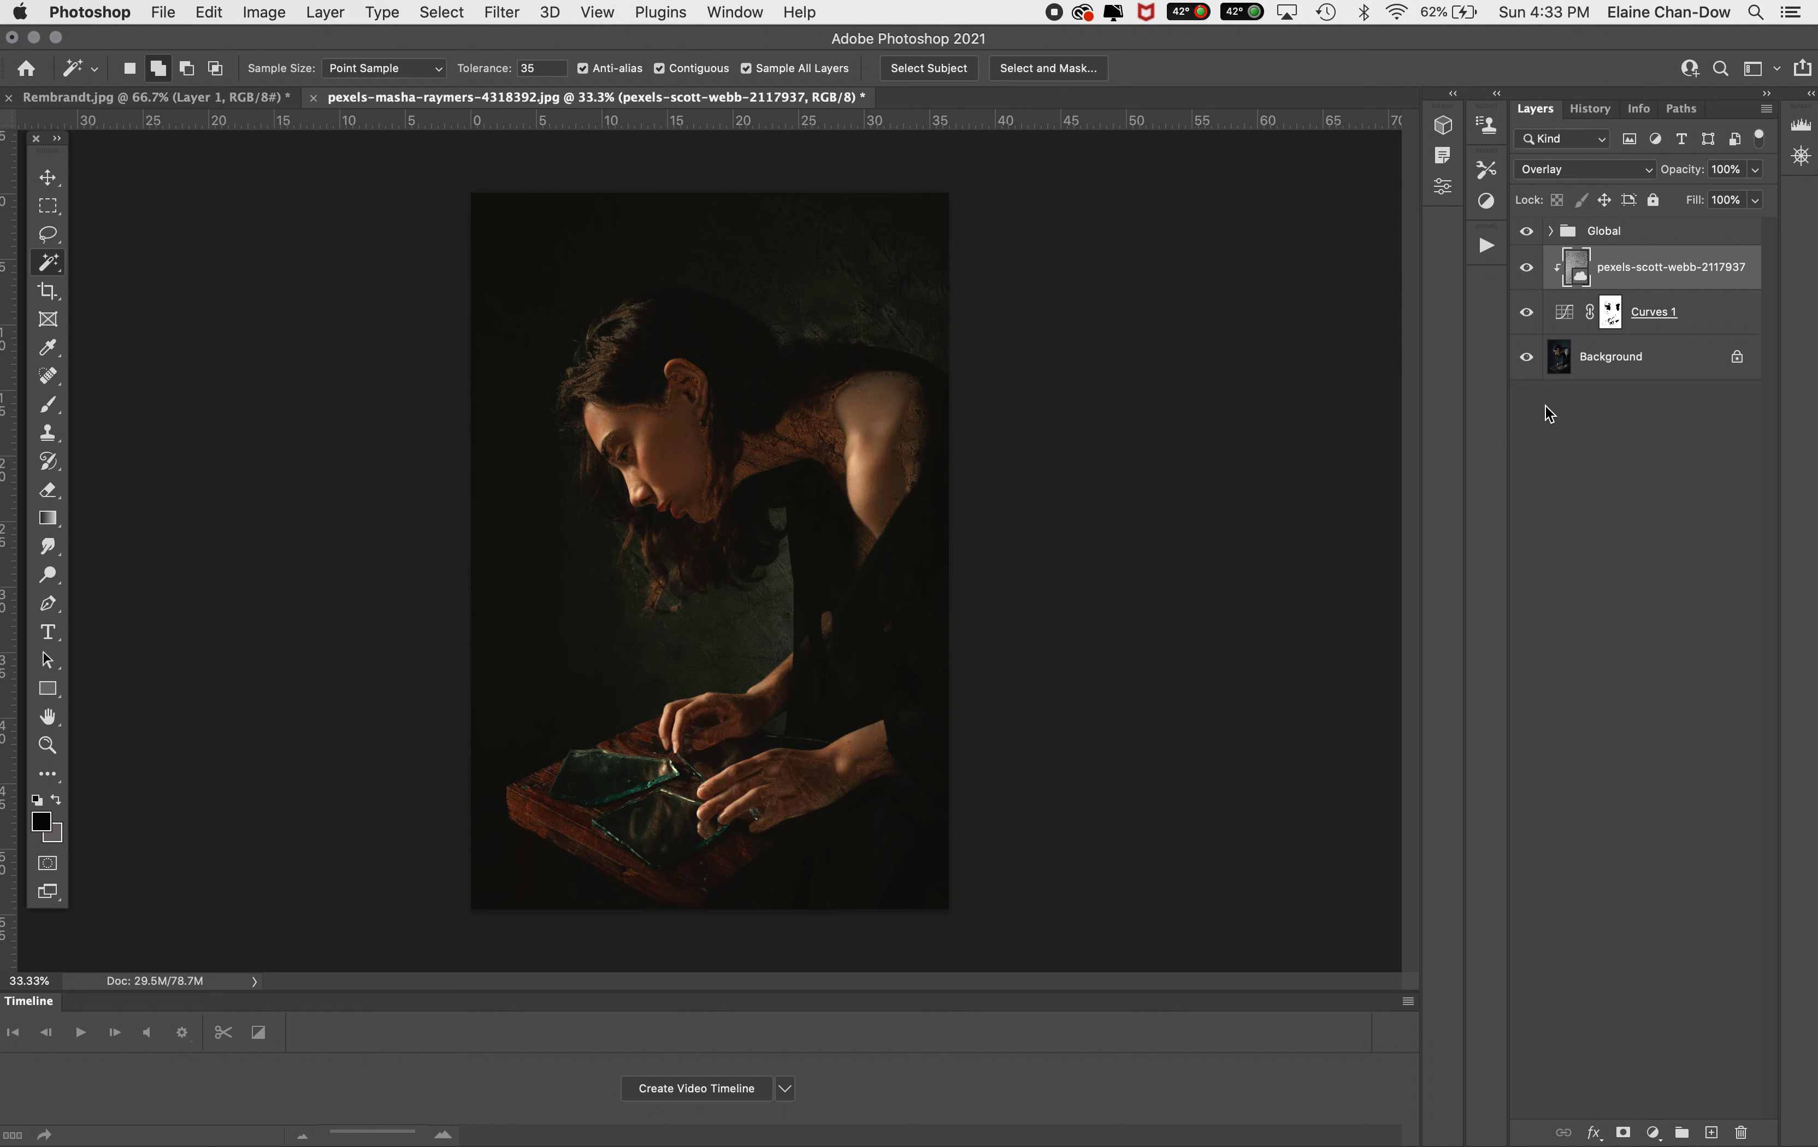
# Paint black on the Curves layer mask with an enlarged brush across the face and shoulder
pyautogui.click(1611, 325)
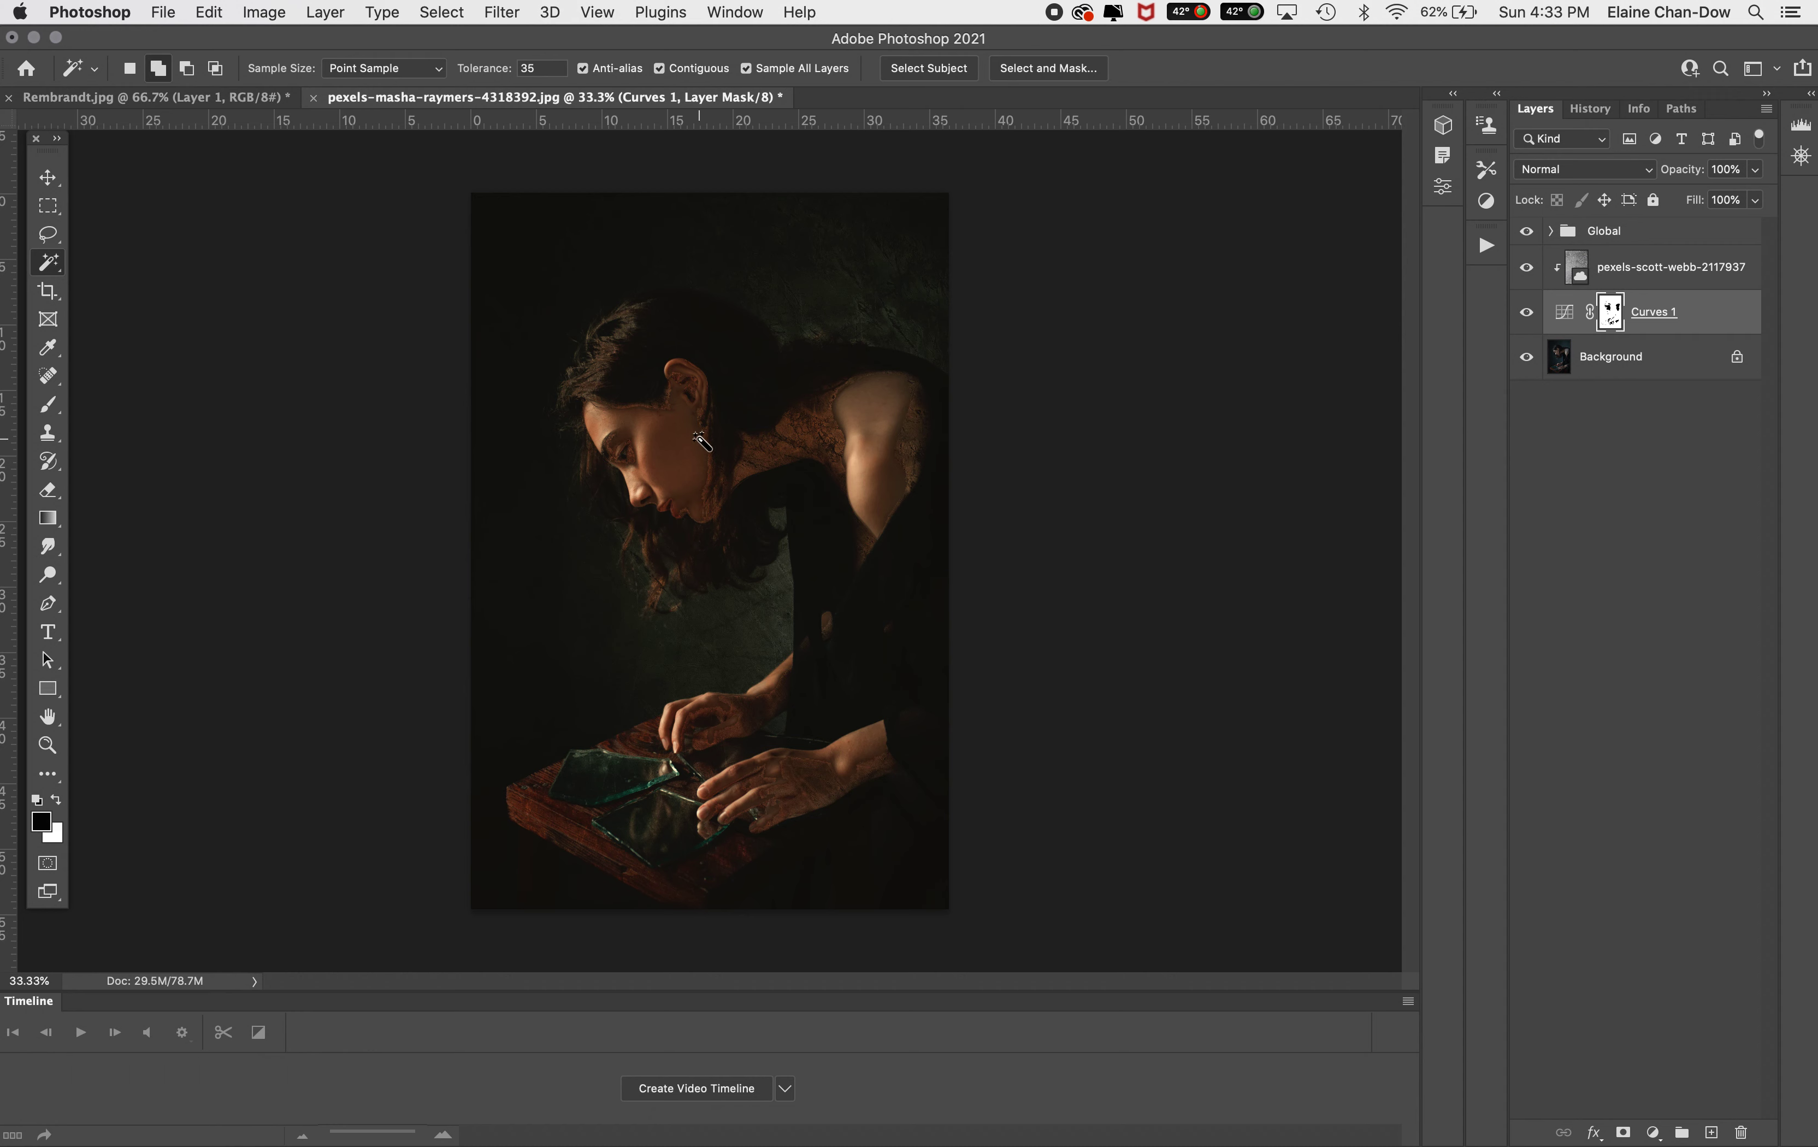
pyautogui.click(48, 406)
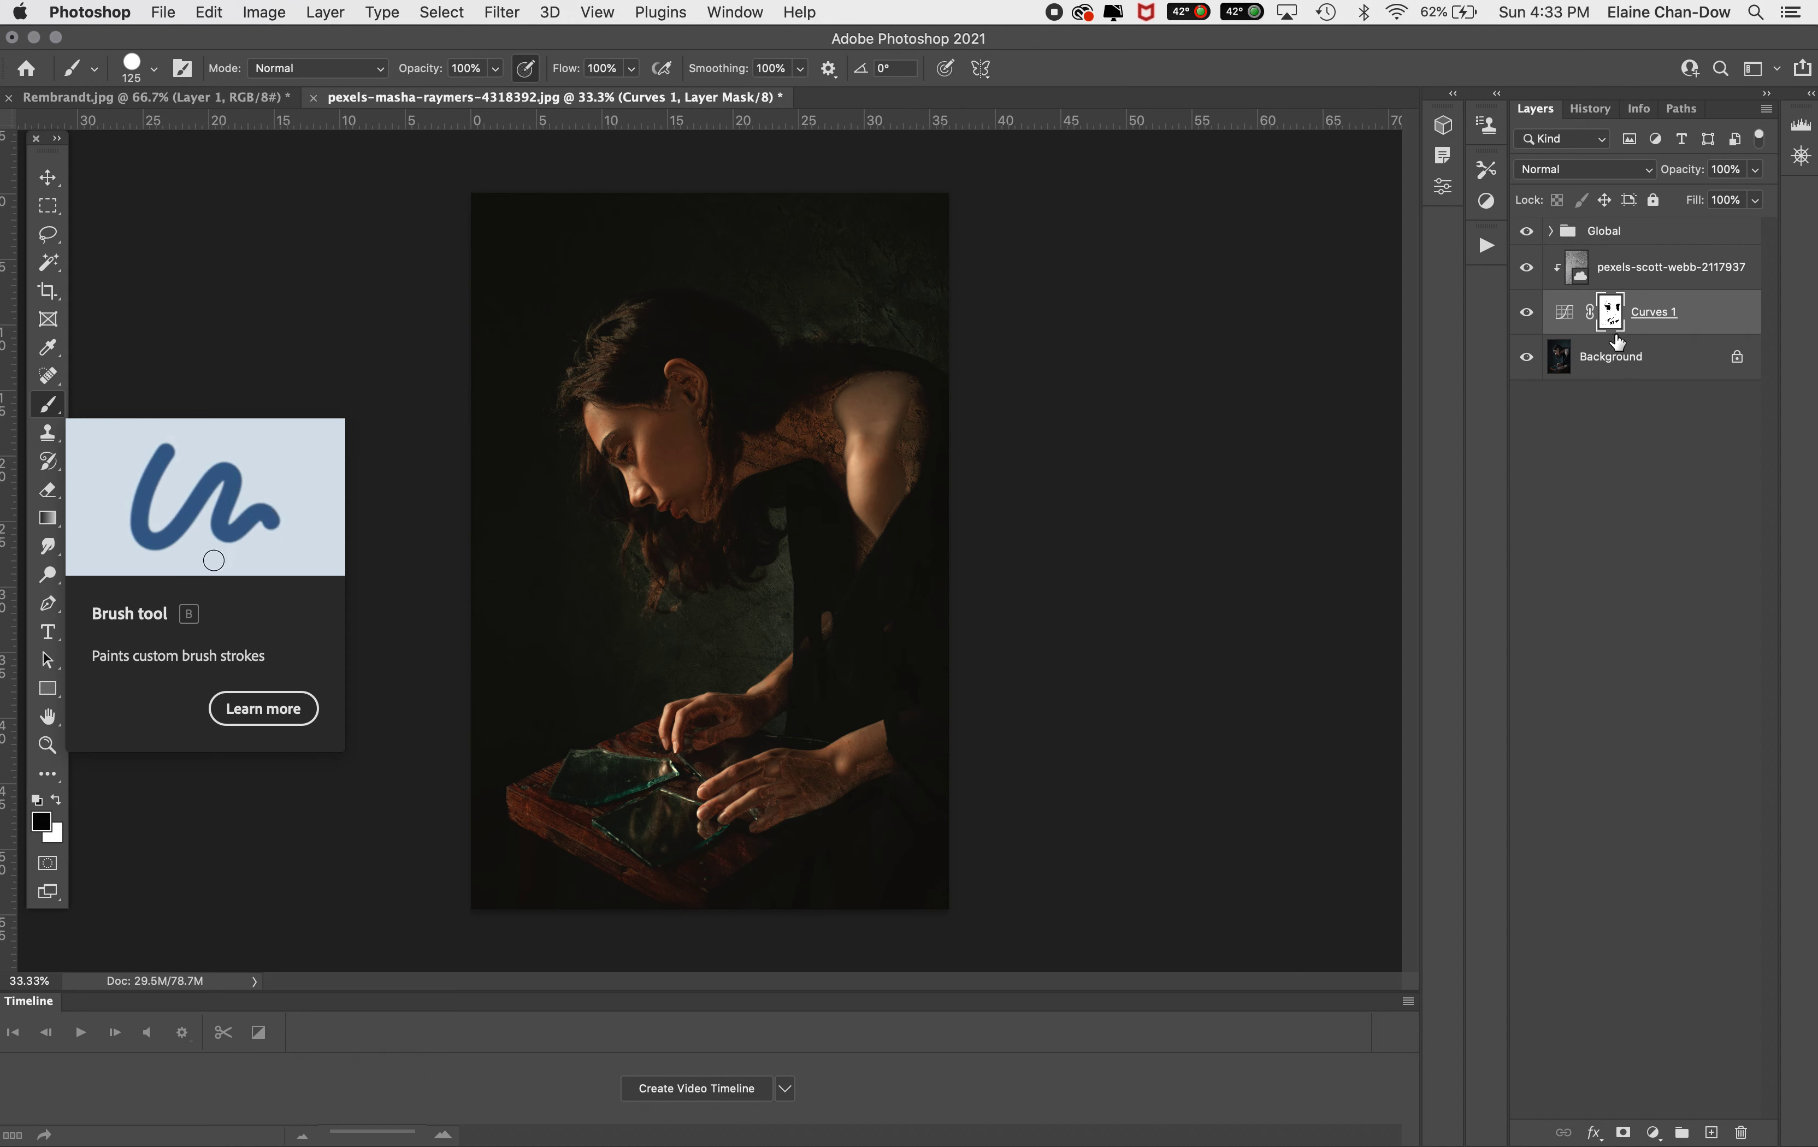
pyautogui.press(']')
pyautogui.press(']')
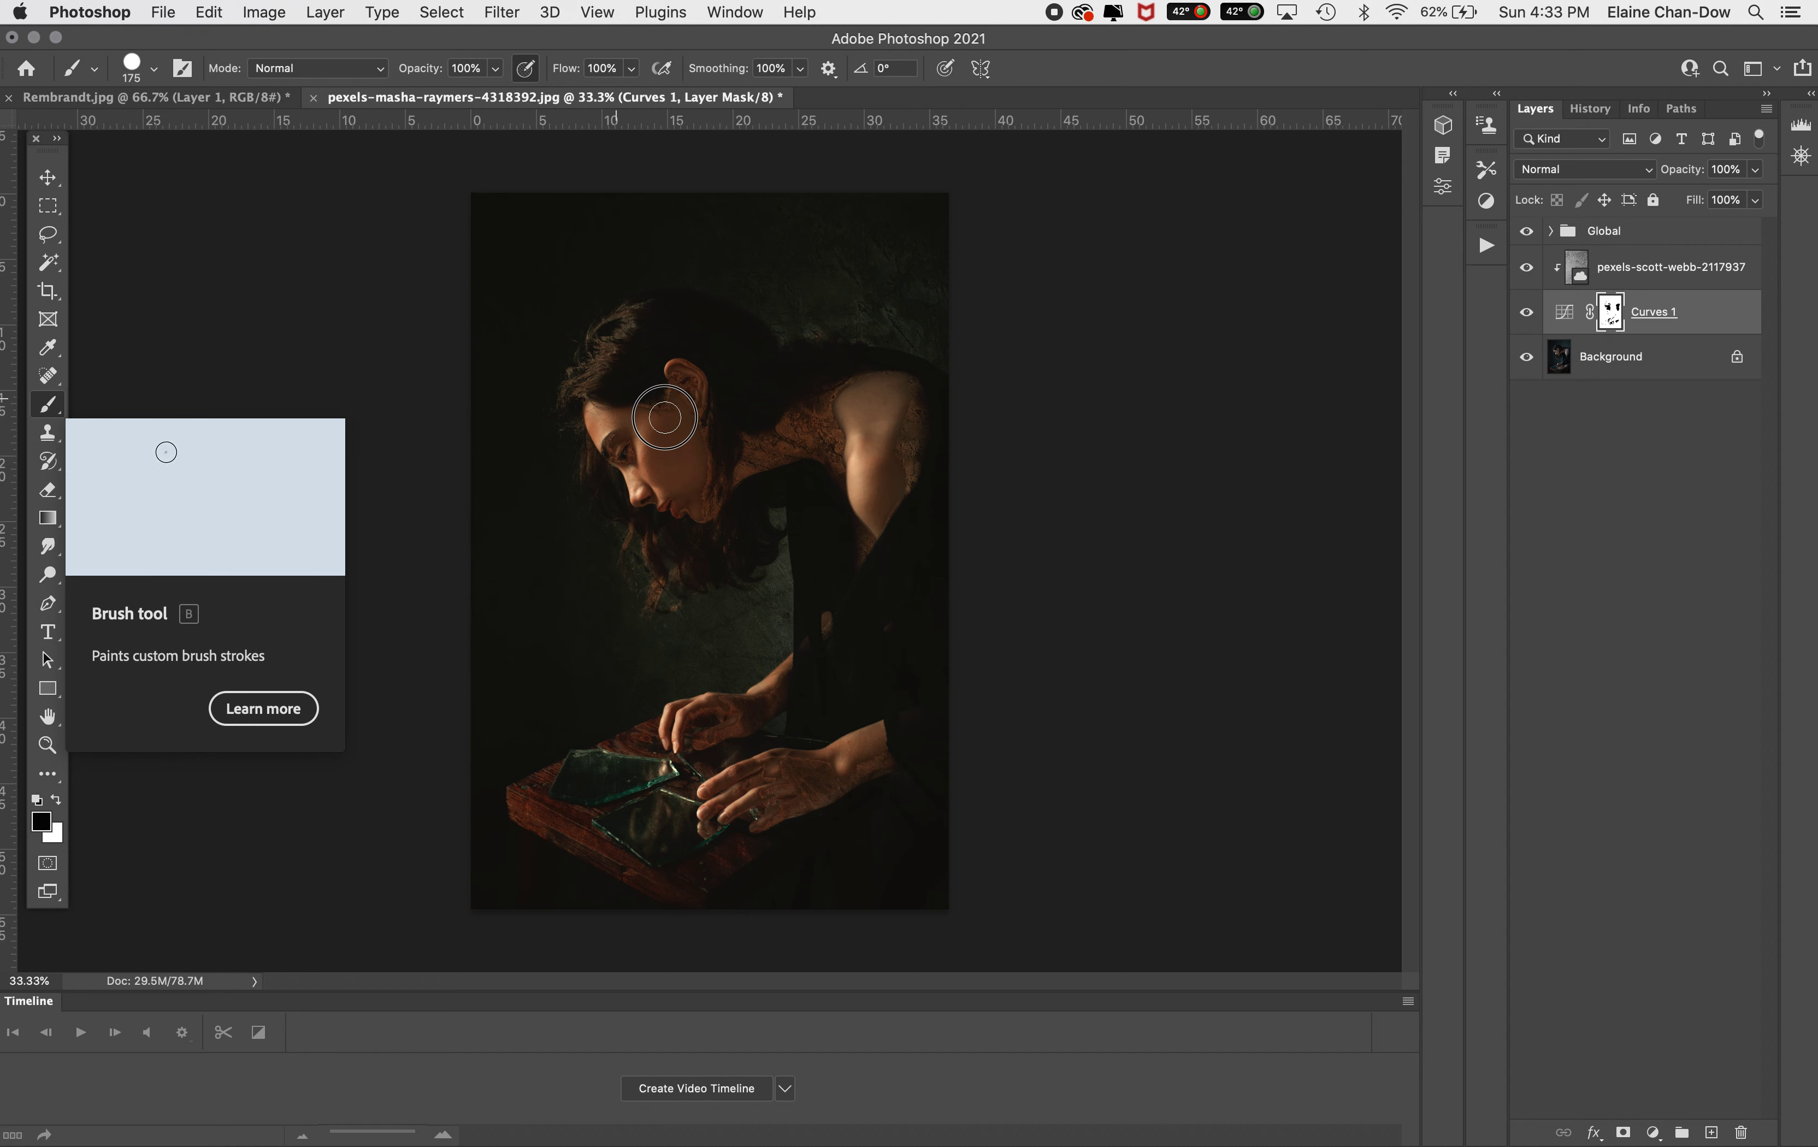
pyautogui.moveTo(696, 422)
pyautogui.mouseDown()
pyautogui.moveTo(702, 374)
pyautogui.moveTo(658, 378)
pyautogui.moveTo(715, 477)
pyautogui.moveTo(696, 502)
pyautogui.moveTo(720, 457)
pyautogui.moveTo(725, 546)
pyautogui.moveTo(765, 449)
pyautogui.moveTo(732, 448)
pyautogui.moveTo(837, 435)
pyautogui.moveTo(809, 410)
pyautogui.moveTo(765, 417)
pyautogui.moveTo(747, 454)
pyautogui.moveTo(822, 437)
pyautogui.moveTo(863, 456)
pyautogui.moveTo(824, 457)
pyautogui.moveTo(845, 475)
pyautogui.moveTo(824, 403)
pyautogui.moveTo(907, 502)
pyautogui.moveTo(919, 444)
pyautogui.mouseUp()
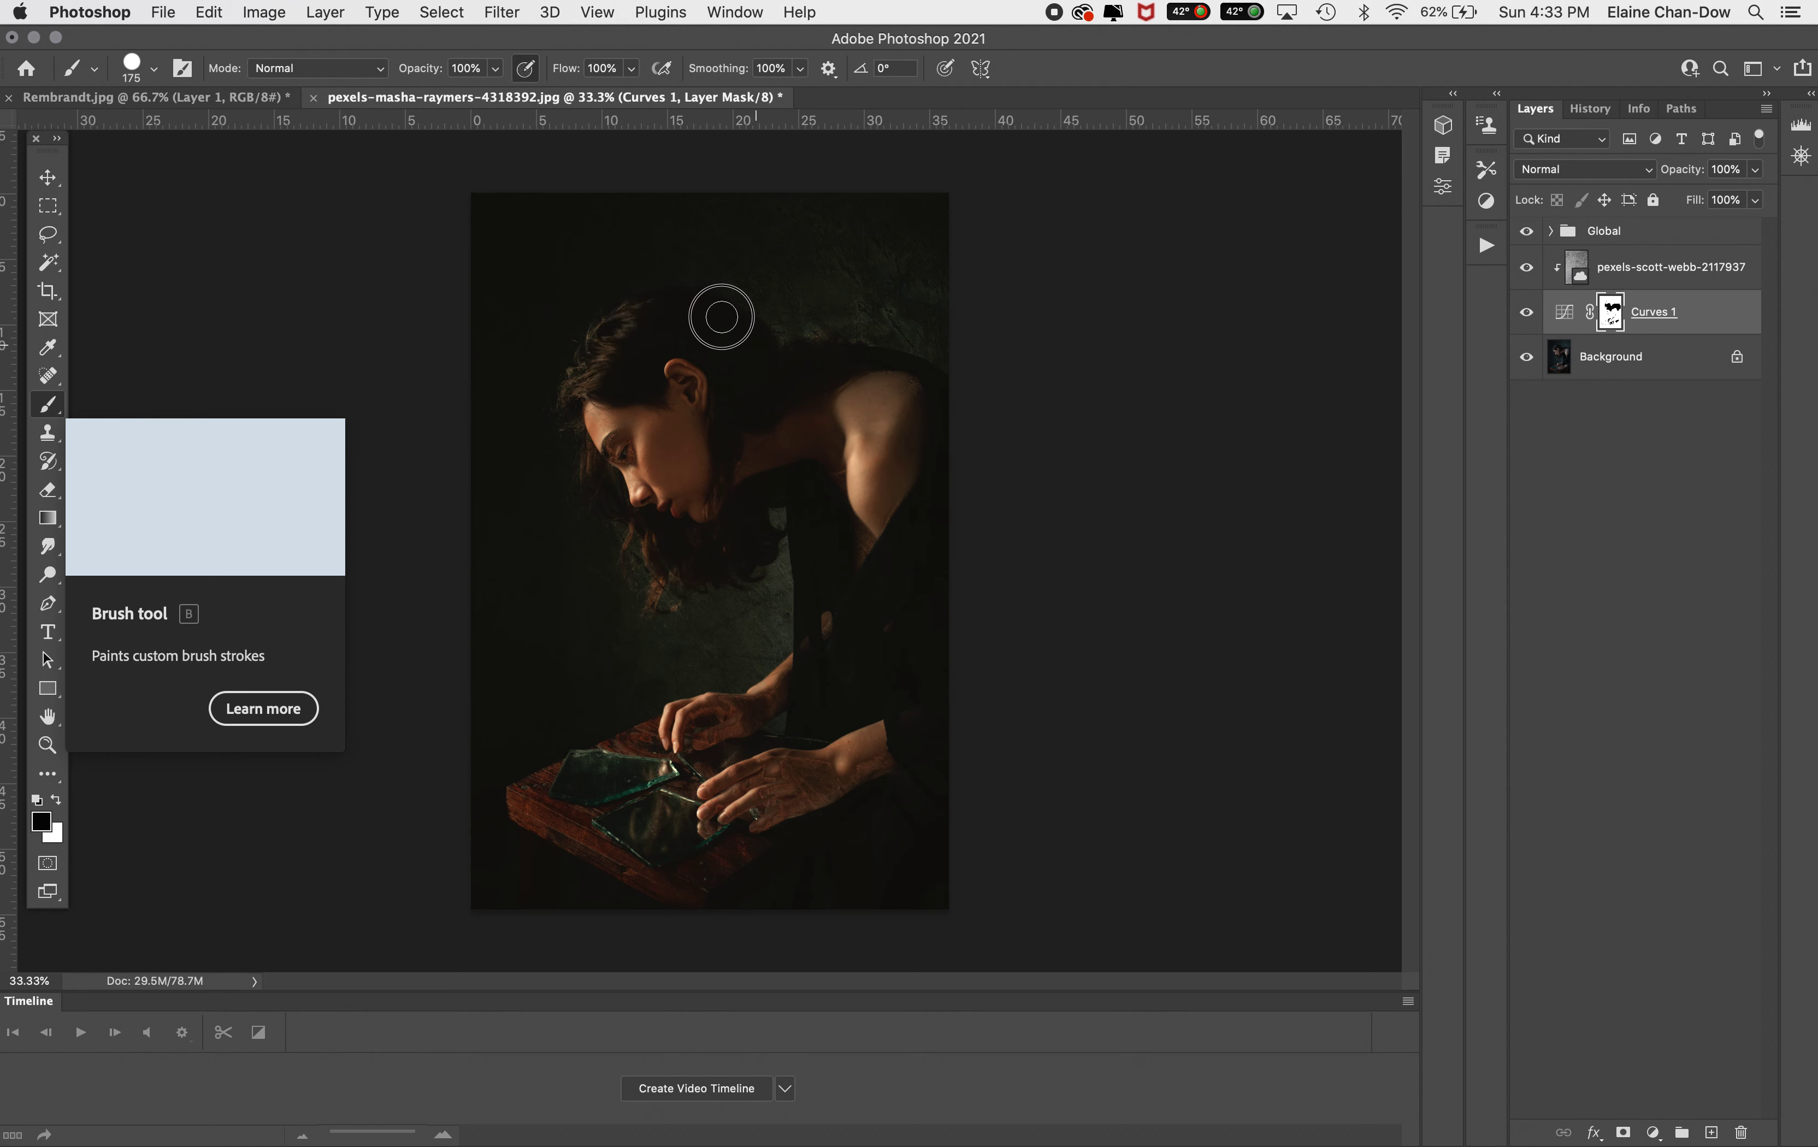
# Enlarge the brush further and paint the mask over the hands and table, then swap the colours
pyautogui.press(']')
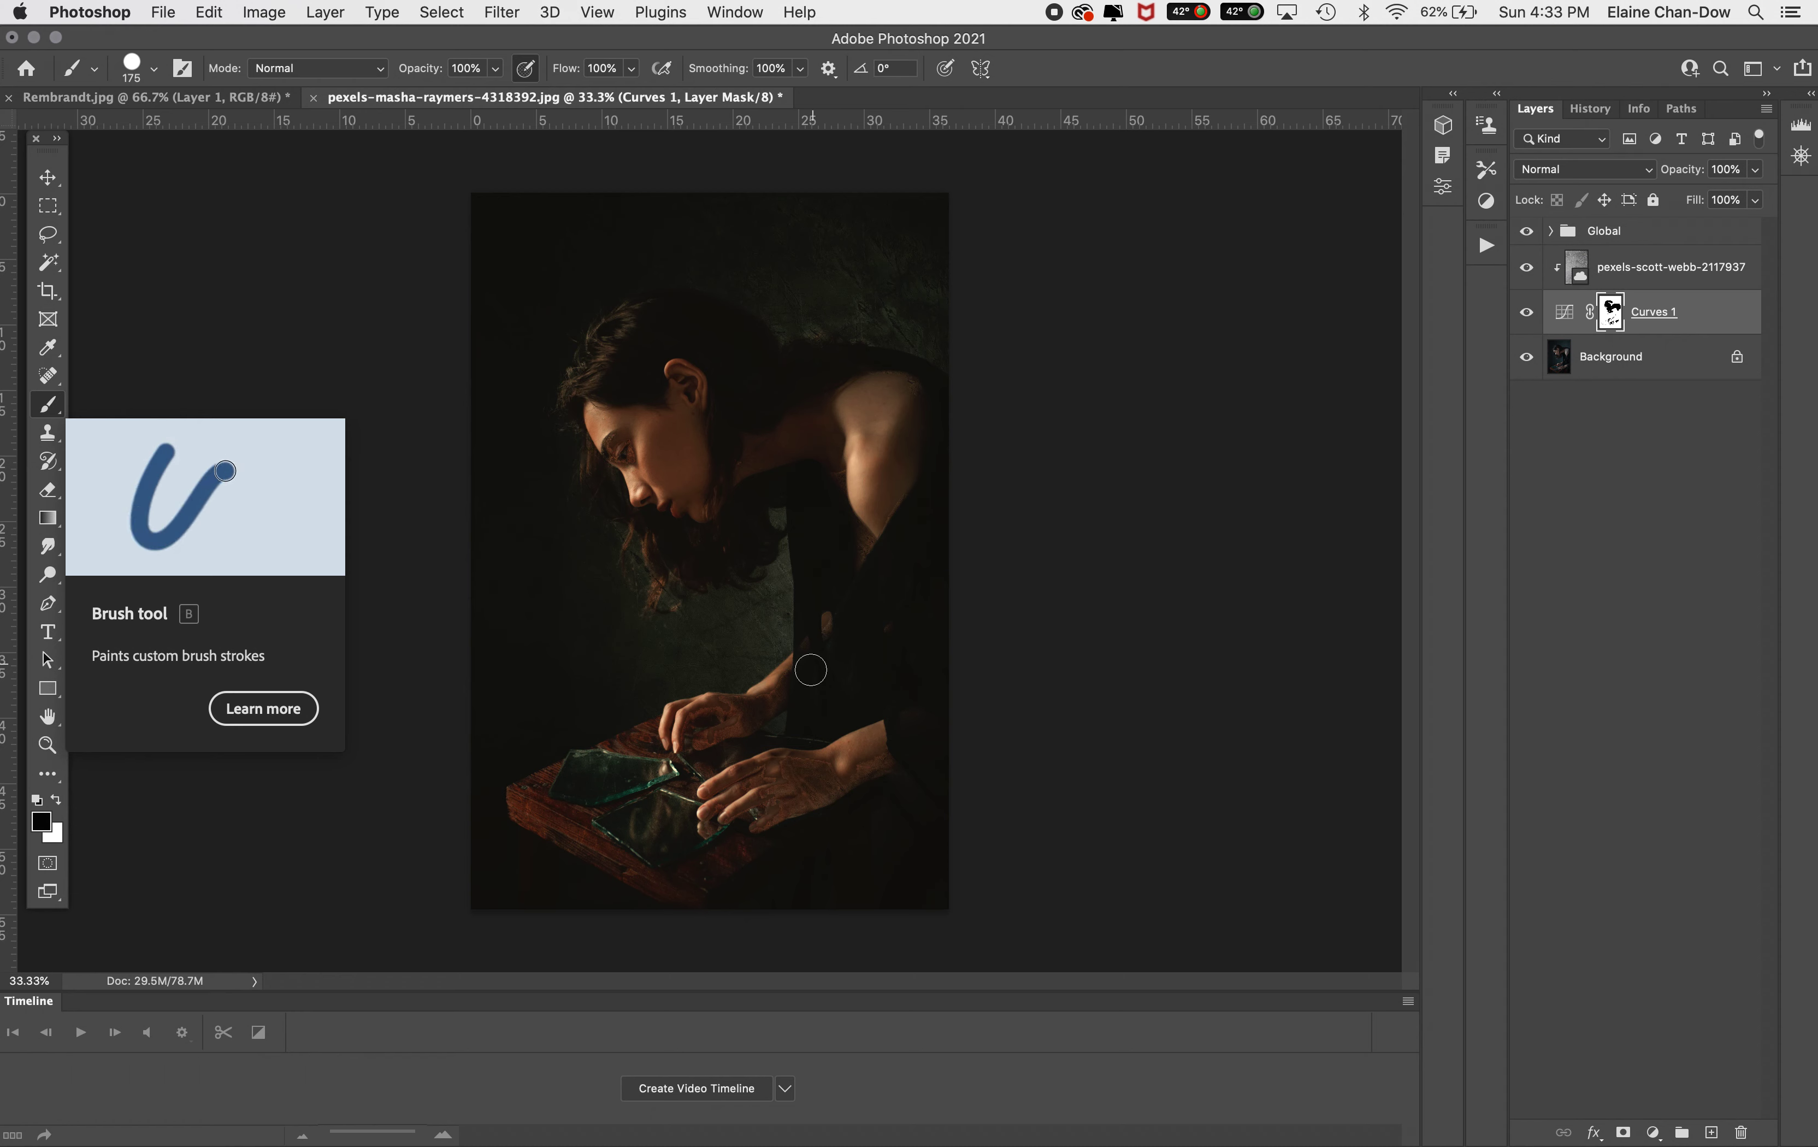
pyautogui.press(']')
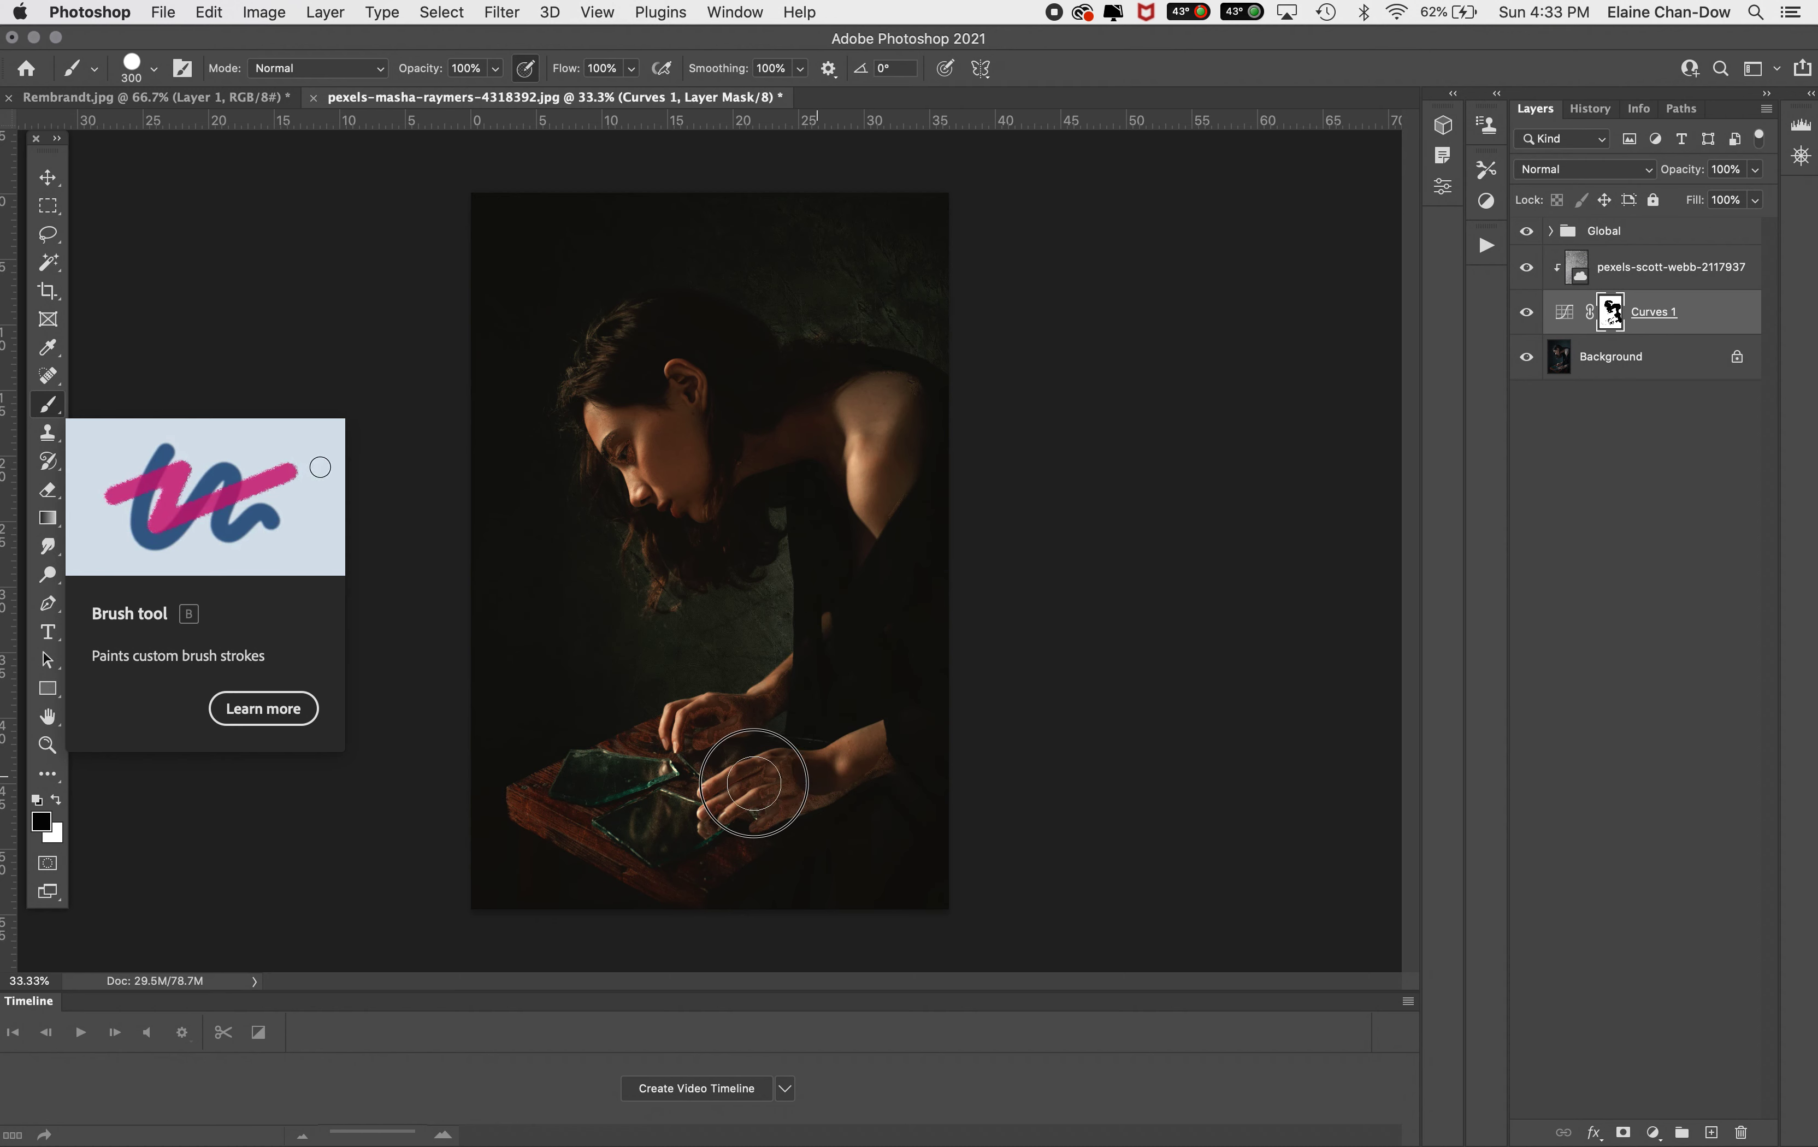
pyautogui.moveTo(795, 798)
pyautogui.mouseDown()
pyautogui.moveTo(714, 823)
pyautogui.moveTo(716, 792)
pyautogui.moveTo(780, 761)
pyautogui.mouseUp()
pyautogui.moveTo(680, 725); pyautogui.dragTo(834, 645)
pyautogui.moveTo(620, 792)
pyautogui.mouseDown()
pyautogui.moveTo(571, 800)
pyautogui.moveTo(679, 743)
pyautogui.moveTo(537, 792)
pyautogui.moveTo(718, 771)
pyautogui.moveTo(639, 833)
pyautogui.moveTo(686, 854)
pyautogui.moveTo(753, 837)
pyautogui.moveTo(685, 875)
pyautogui.moveTo(527, 805)
pyautogui.moveTo(709, 910)
pyautogui.moveTo(723, 865)
pyautogui.moveTo(802, 799)
pyautogui.moveTo(716, 805)
pyautogui.moveTo(637, 755)
pyautogui.moveTo(651, 742)
pyautogui.moveTo(511, 819)
pyautogui.mouseUp()
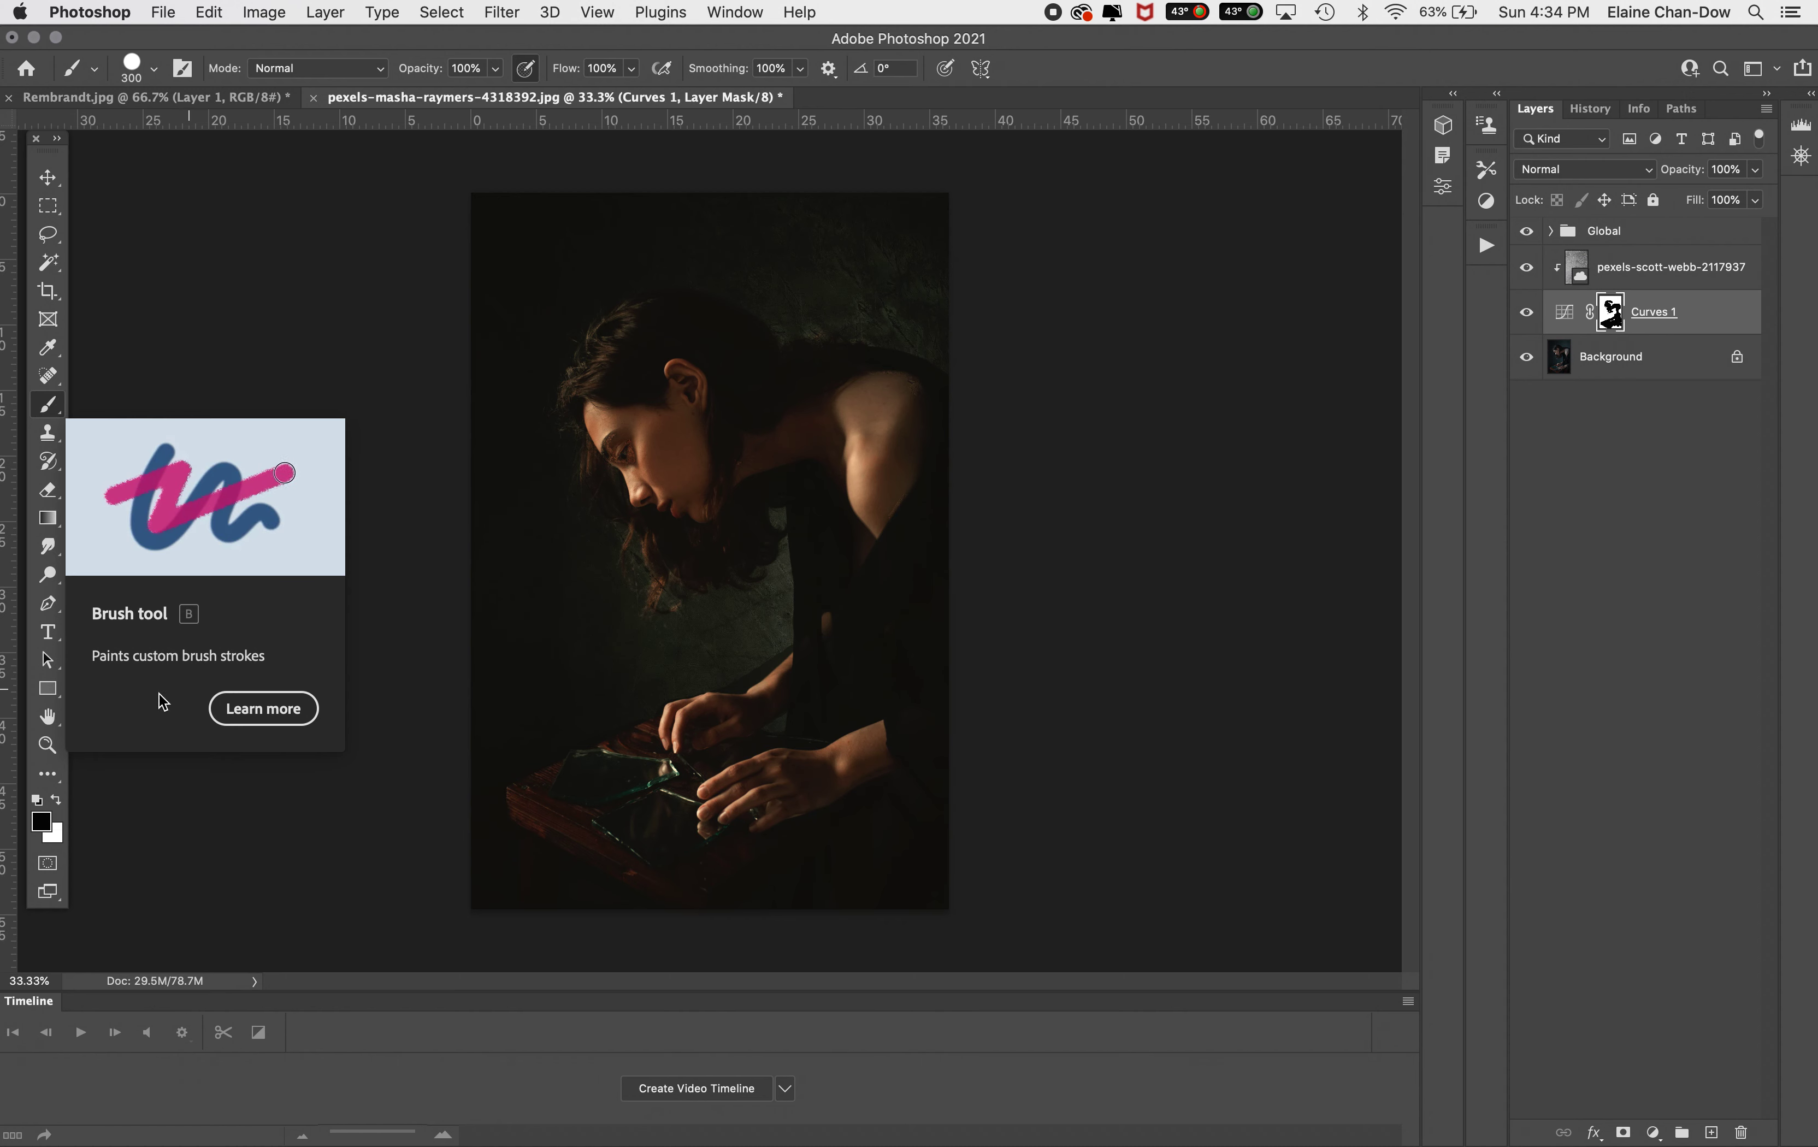
pyautogui.click(56, 799)
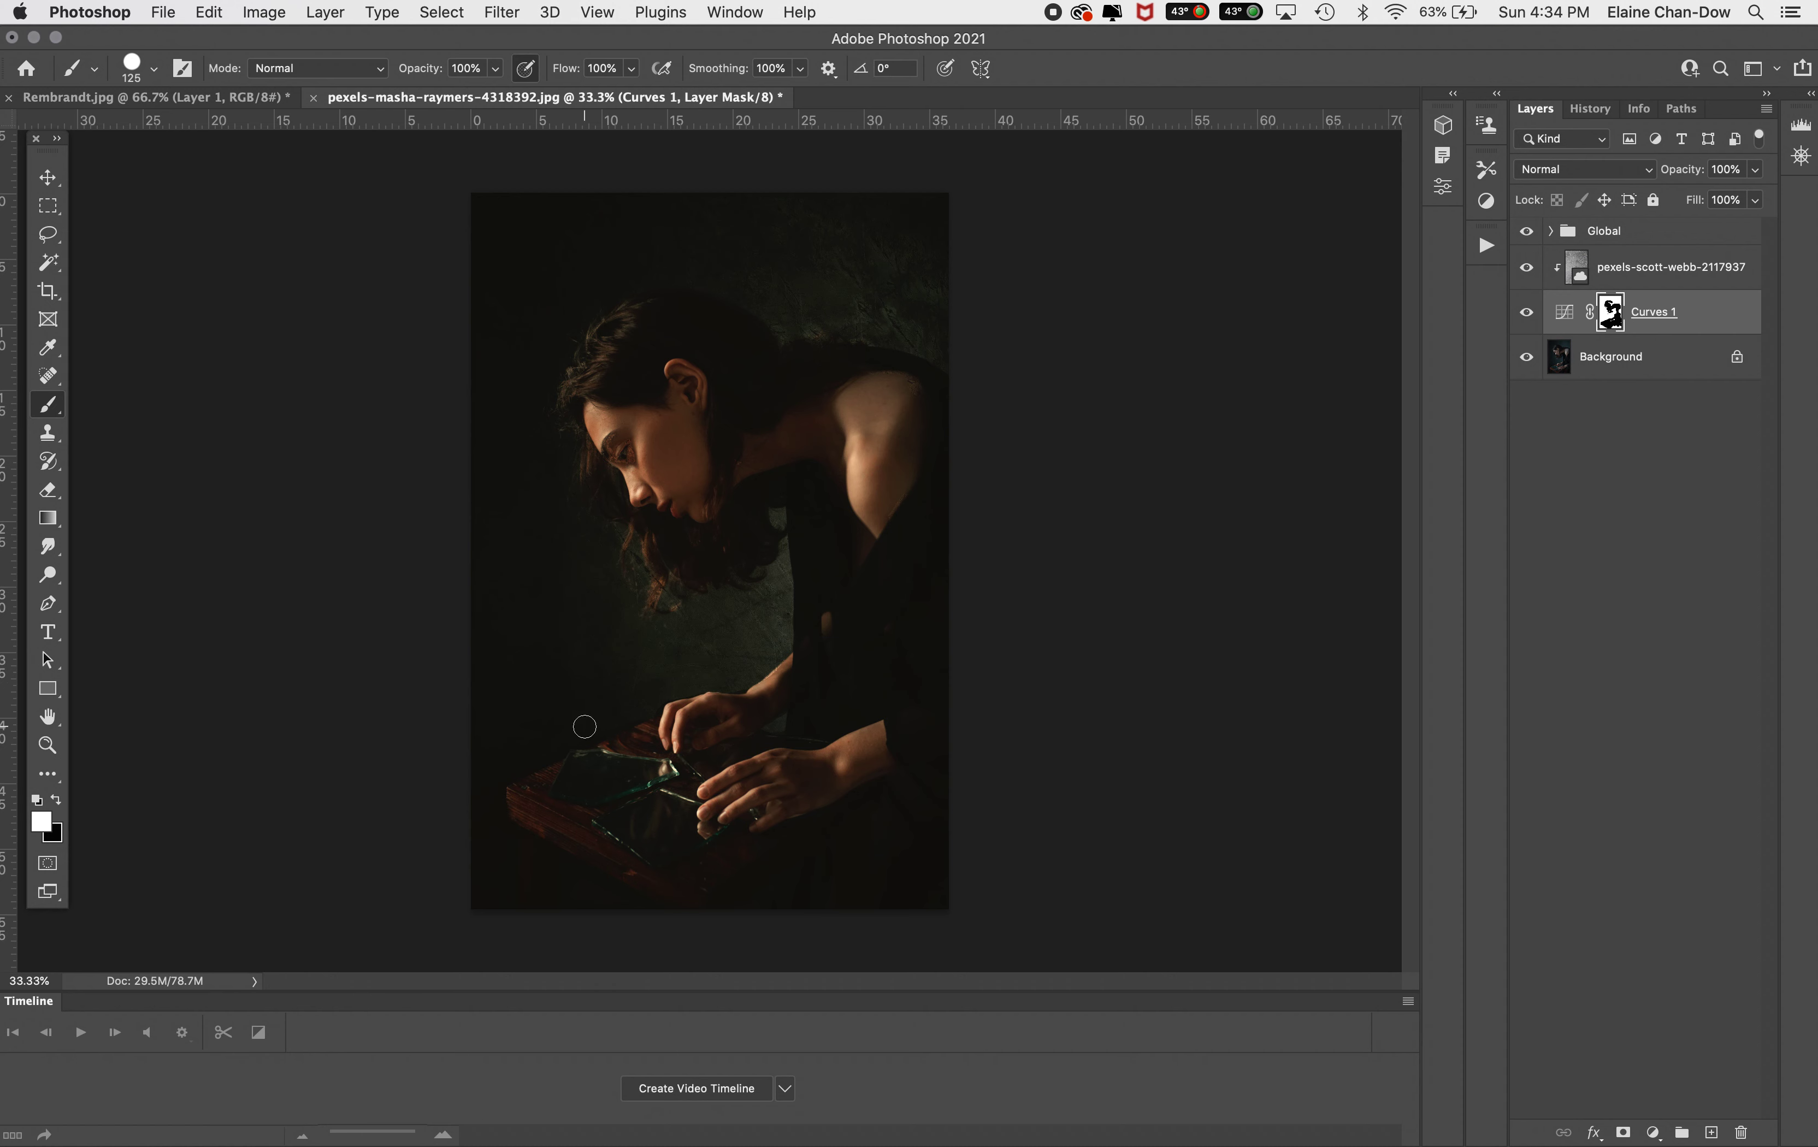
# Rename the Curves adjustment layer as Back drop
pyautogui.doubleClick(1664, 316)
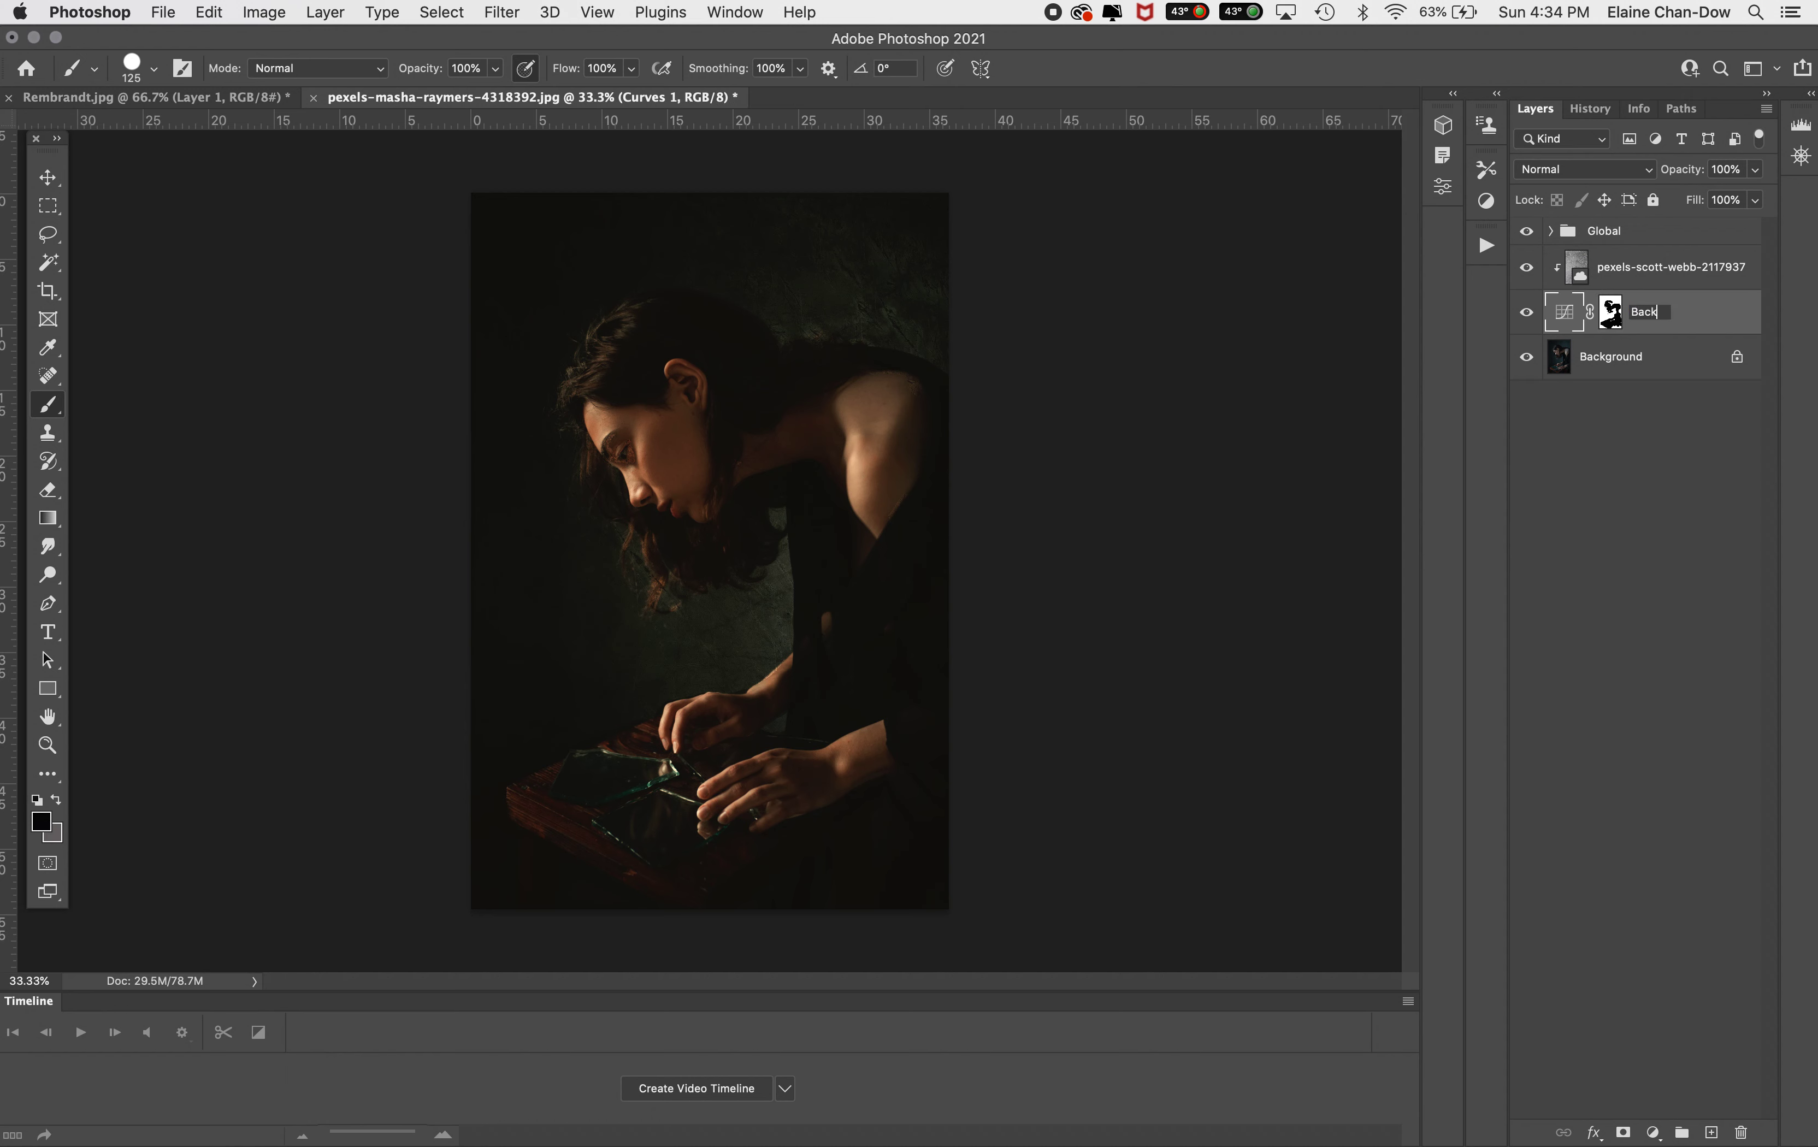
pyautogui.press('Return')
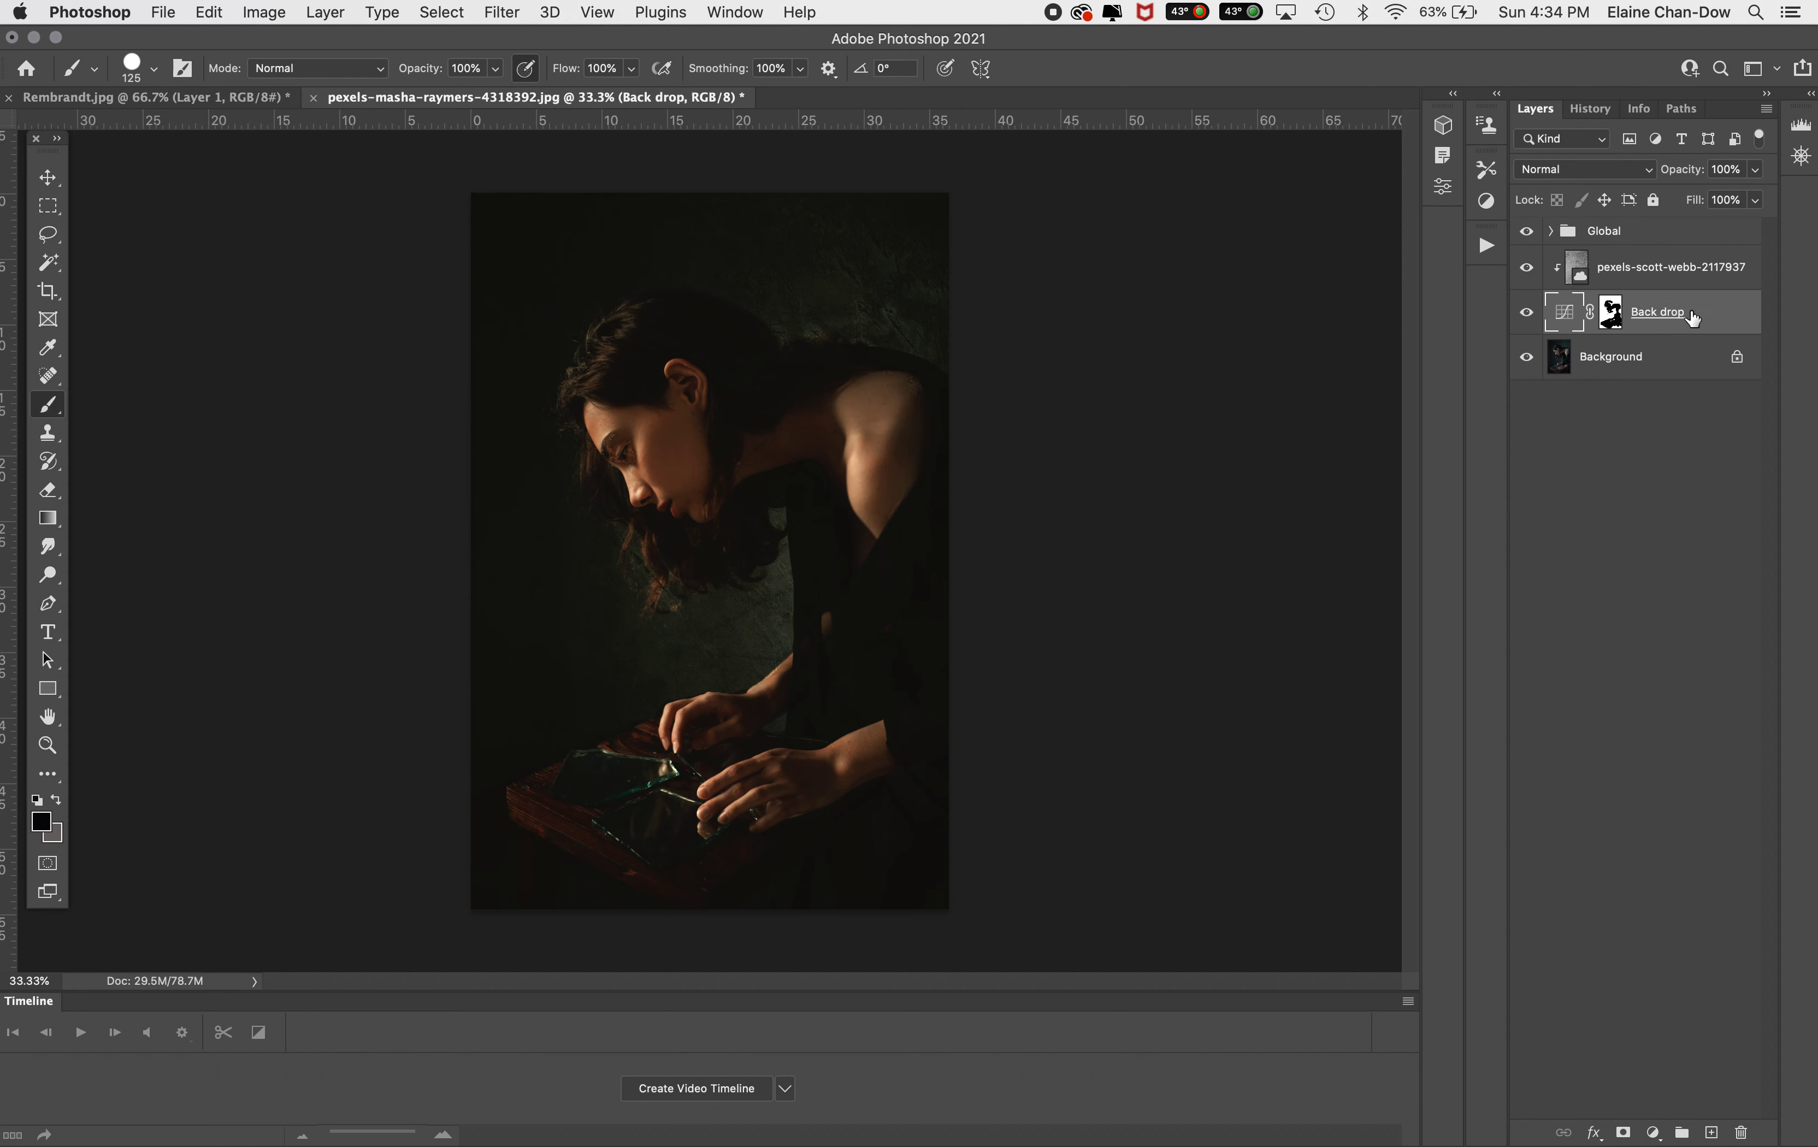
# Group the texture and Back drop layers into a group named Background
pyautogui.keyDown('shift'); pyautogui.click(1711, 269); pyautogui.keyUp('shift')
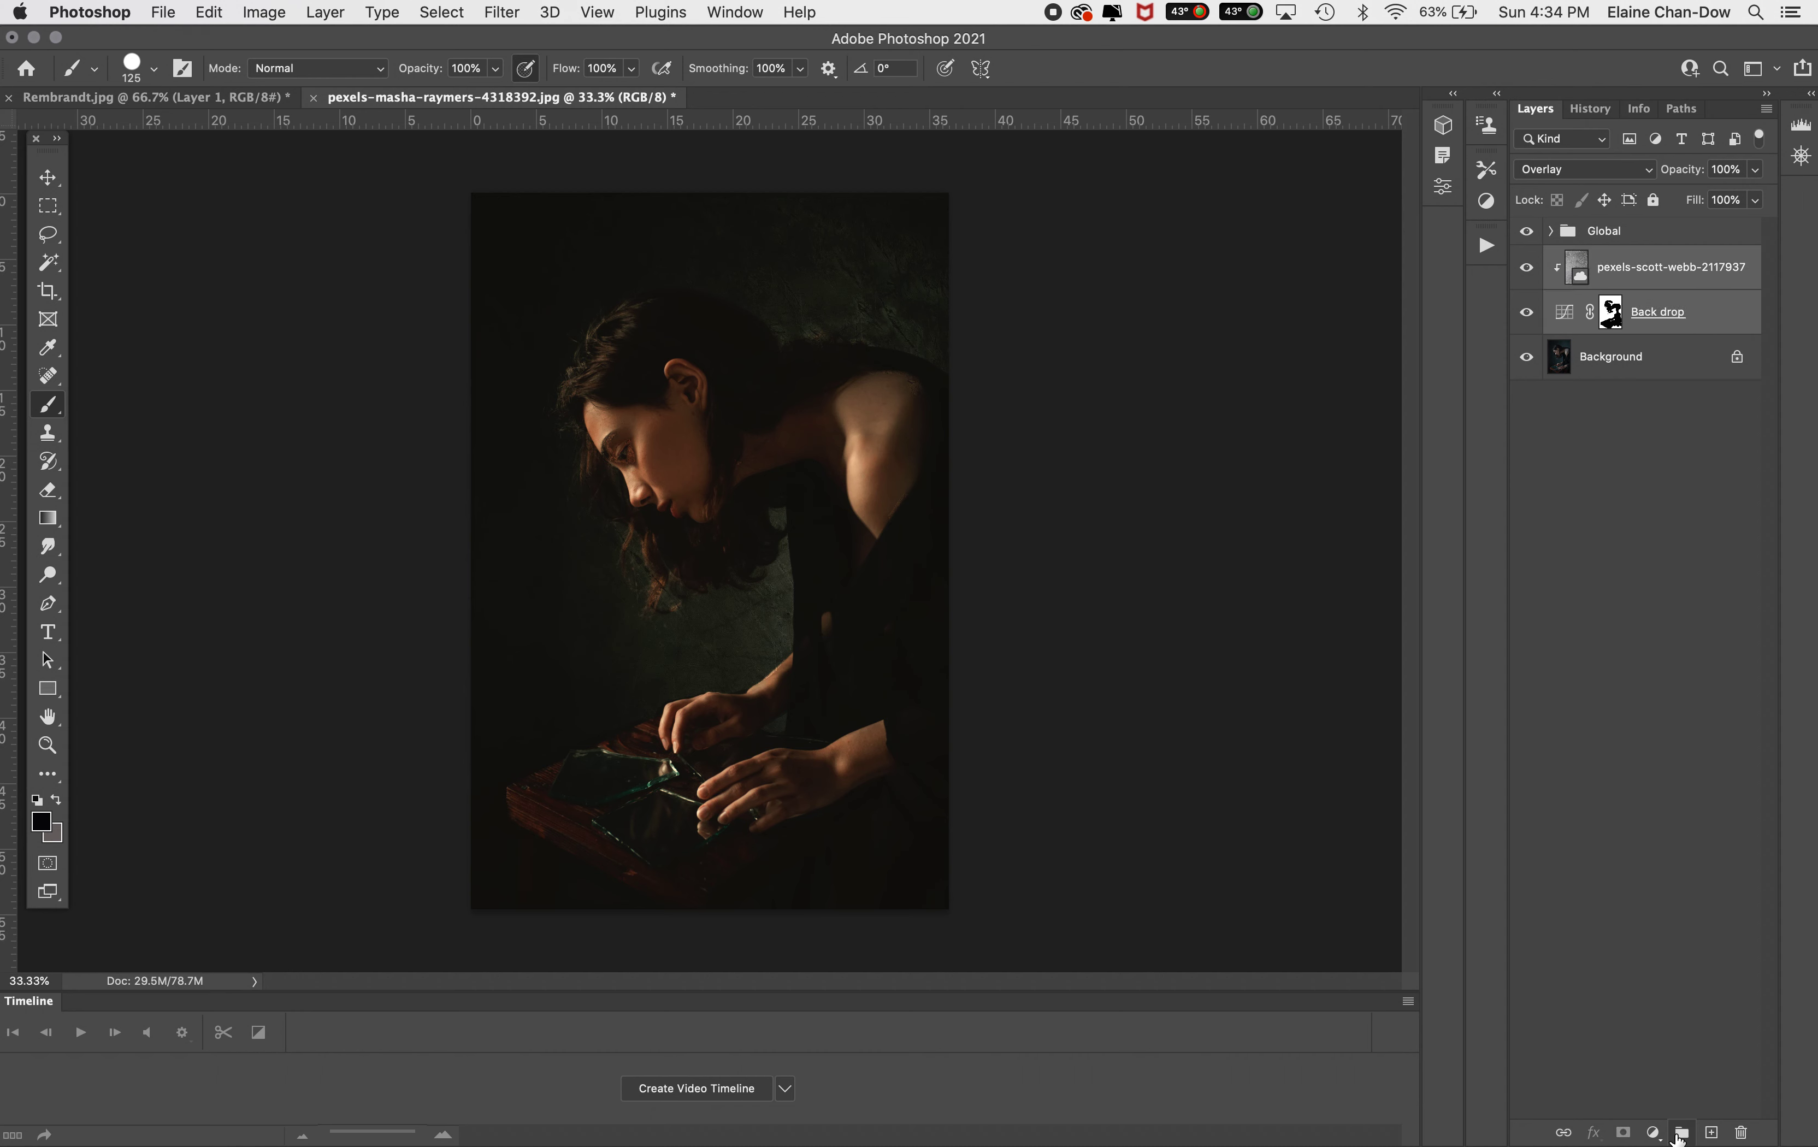
pyautogui.click(1680, 1133)
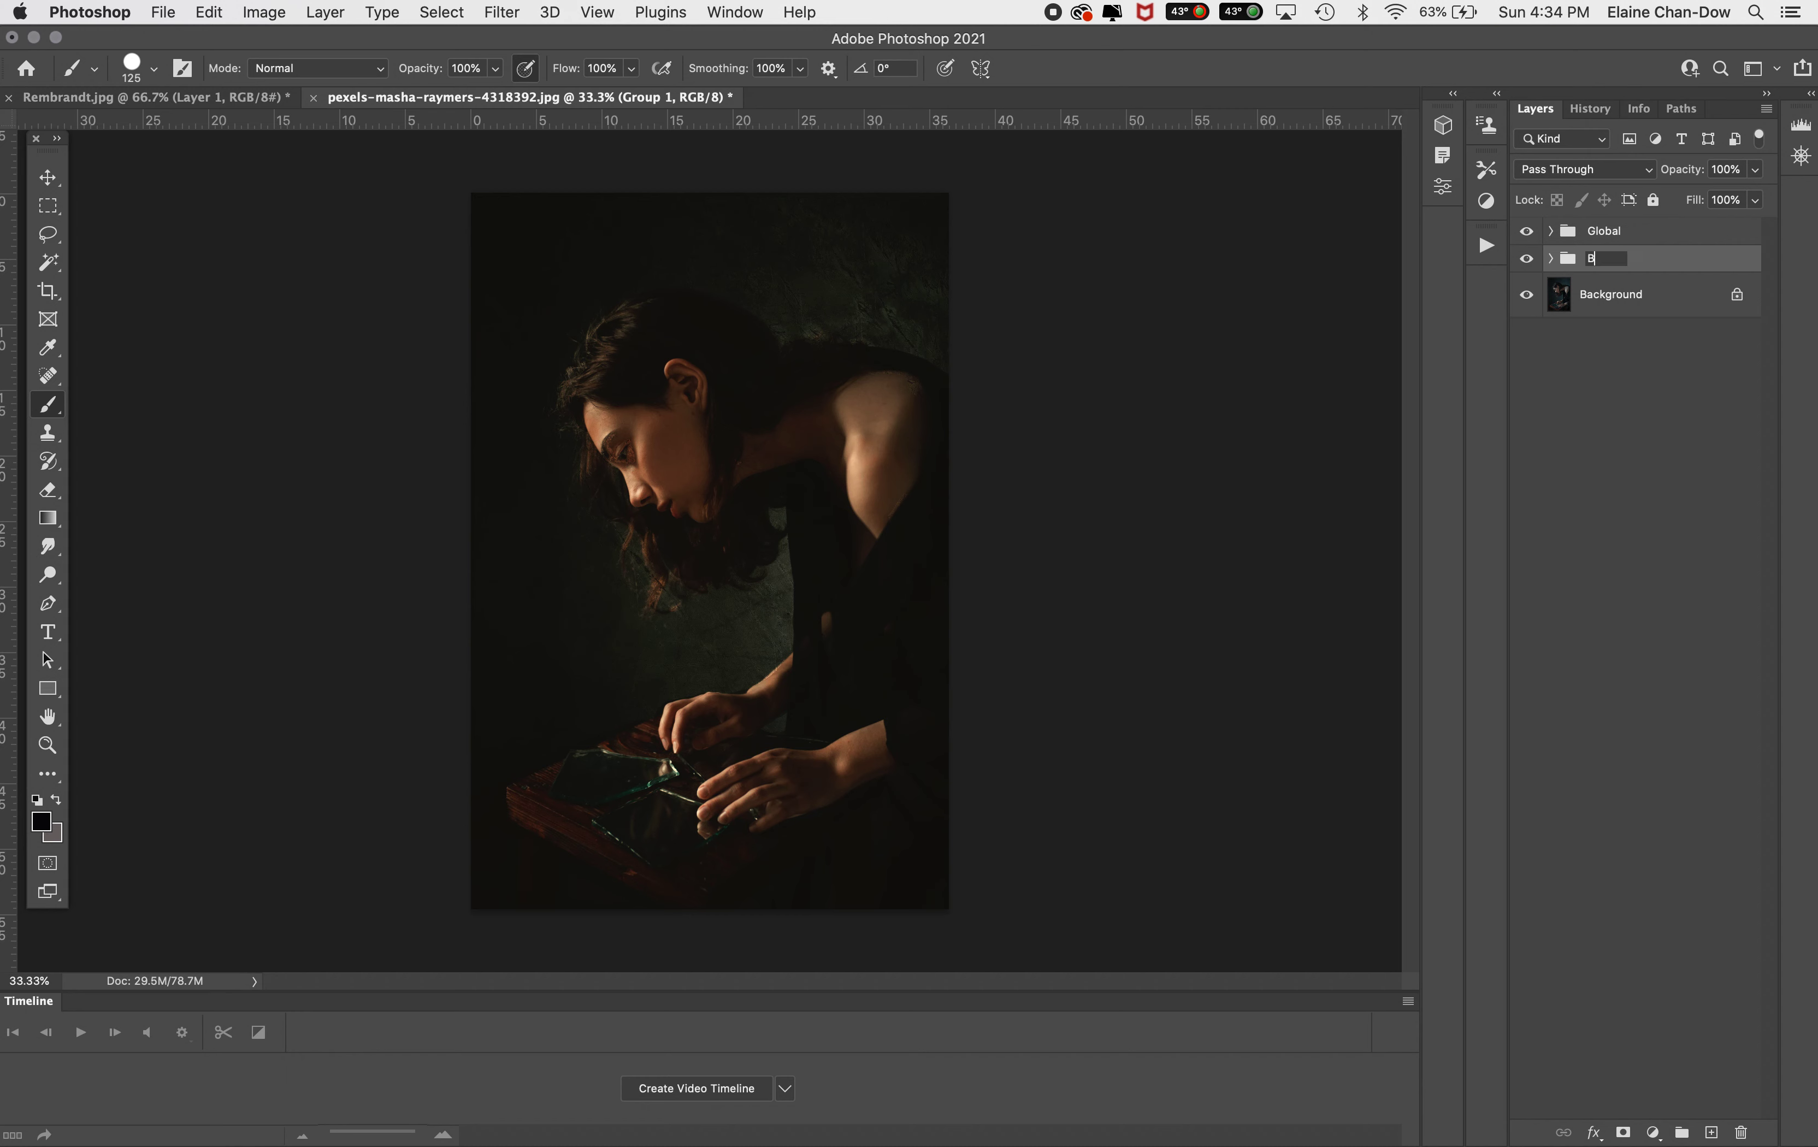
pyautogui.press('Return')
# Paint black on the Back drop mask over the hair behind the ear, then collapse the group
pyautogui.click(1550, 259)
pyautogui.click(1631, 341)
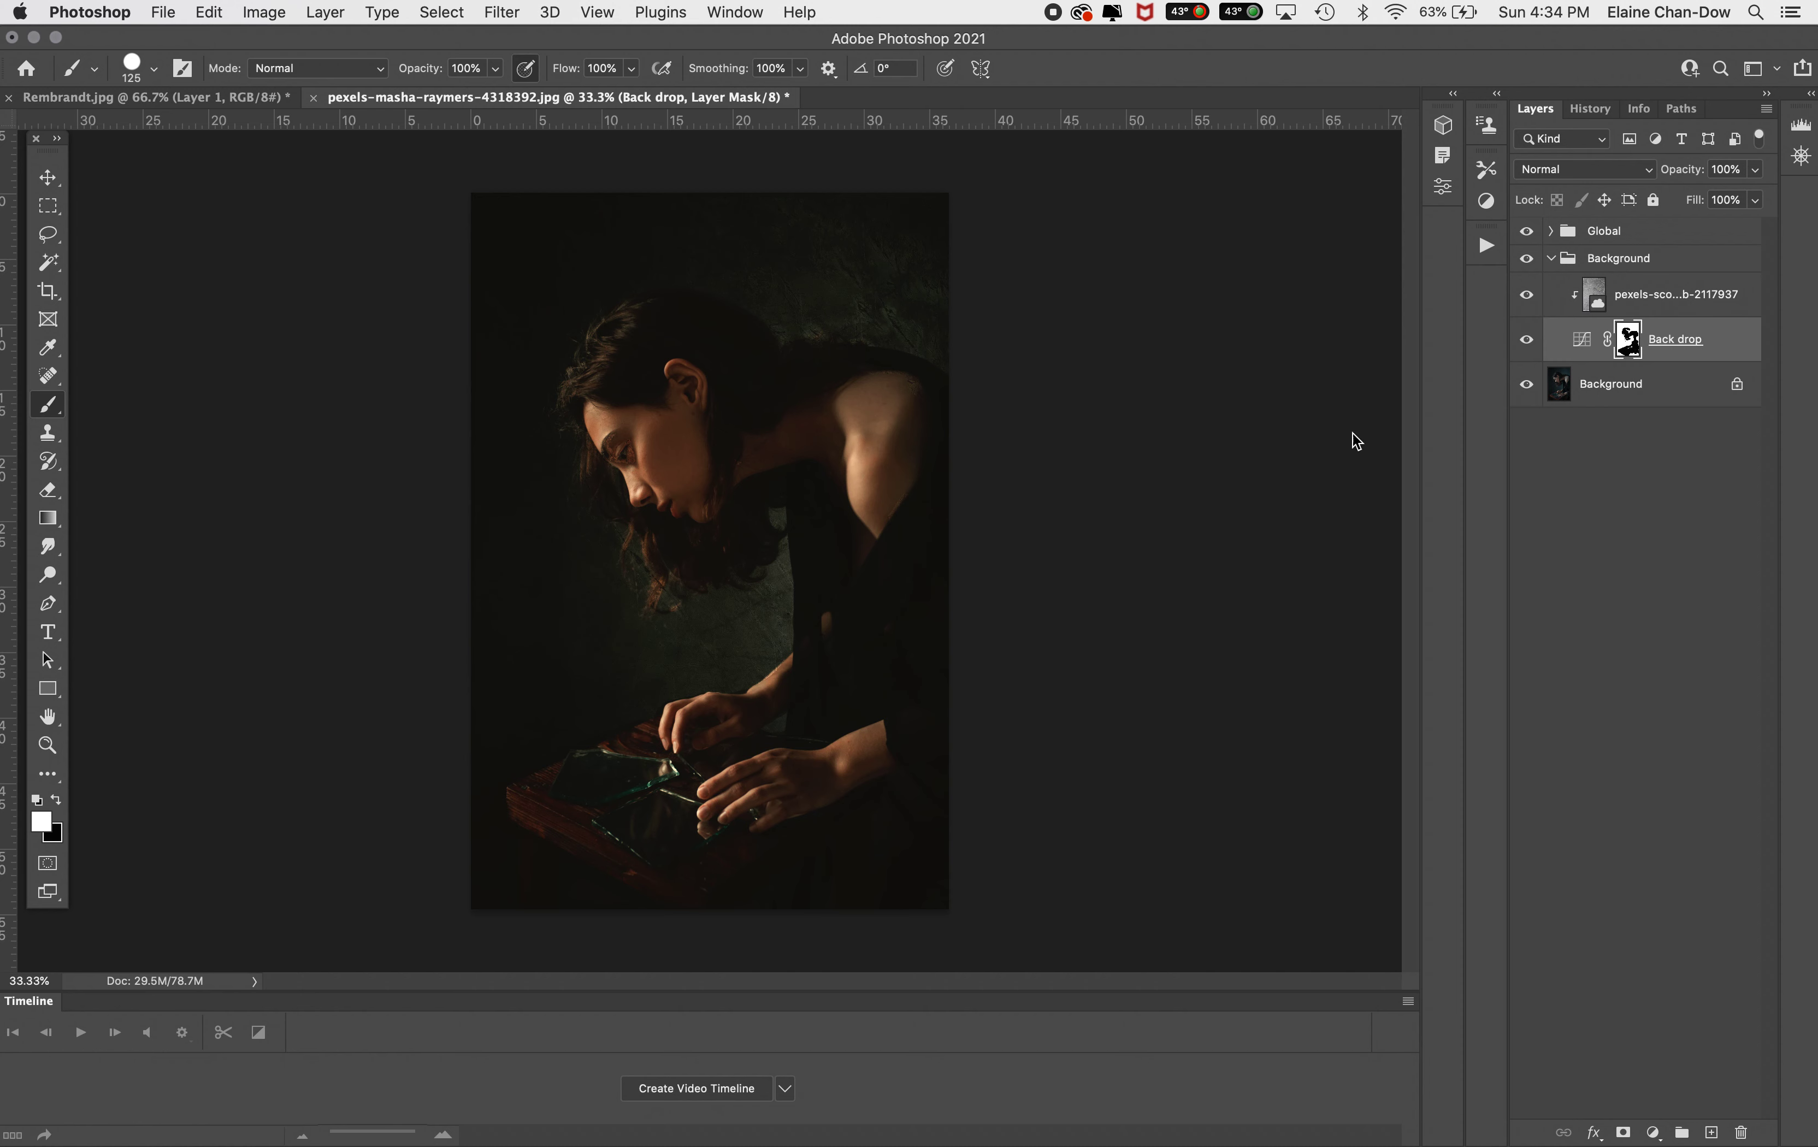
pyautogui.click(57, 796)
pyautogui.moveTo(616, 440)
pyautogui.mouseDown()
pyautogui.moveTo(645, 484)
pyautogui.moveTo(603, 394)
pyautogui.mouseUp()
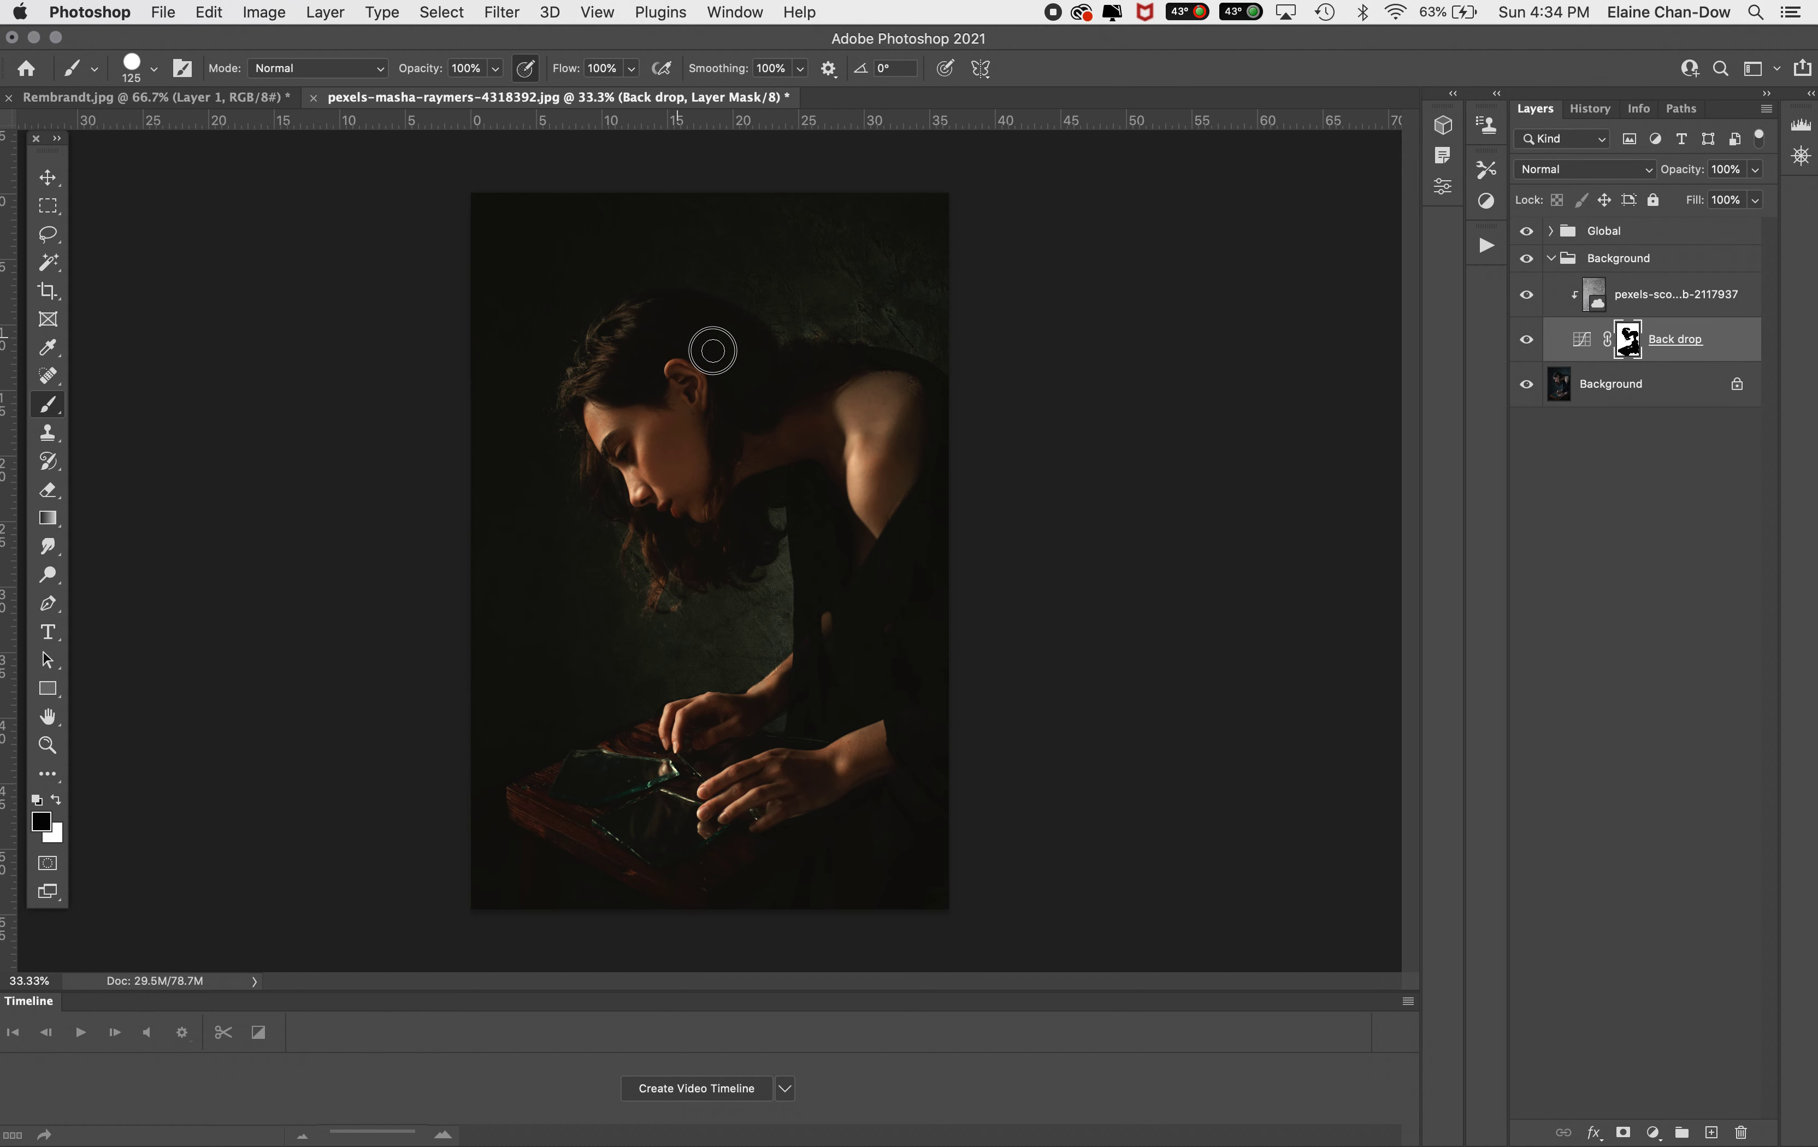
pyautogui.click(1550, 260)
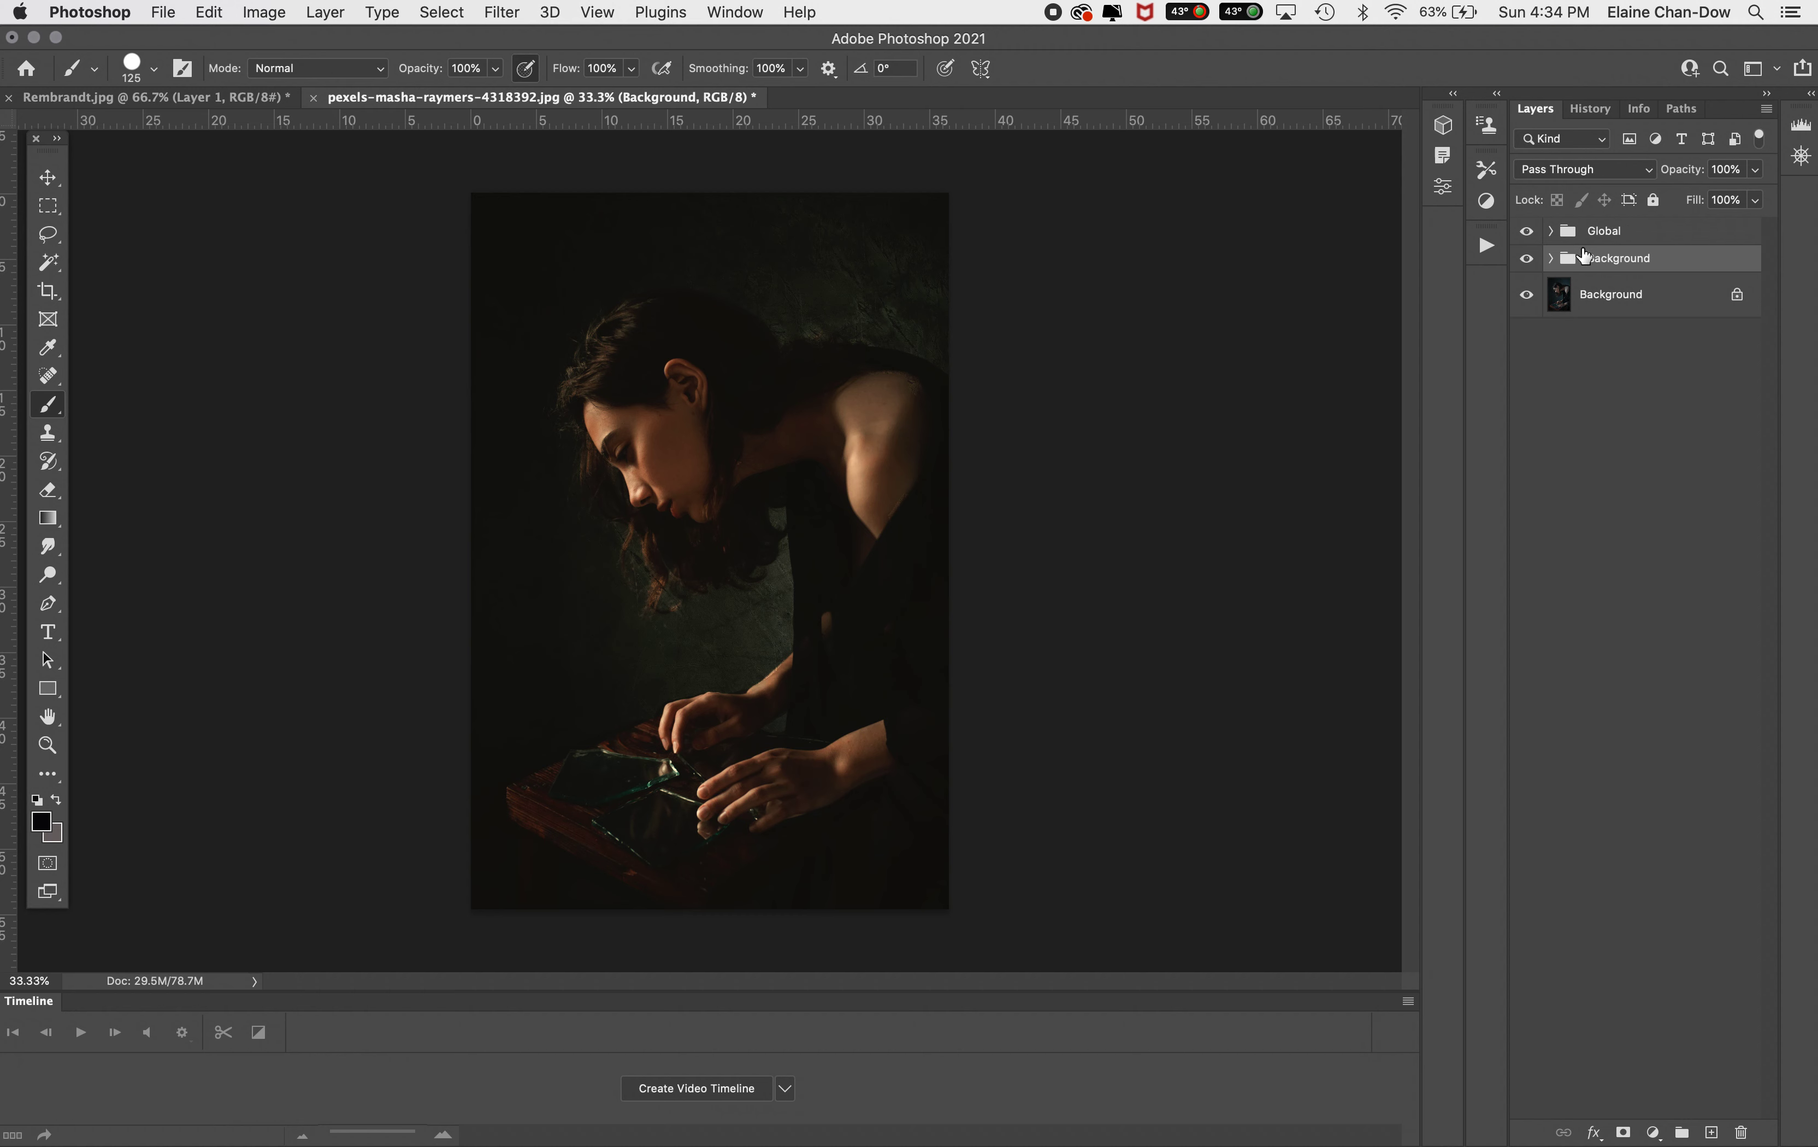
# Toggle the Global and Background groups' visibility to compare the graded and original portrait
pyautogui.click(1527, 259)
pyautogui.click(1528, 241)
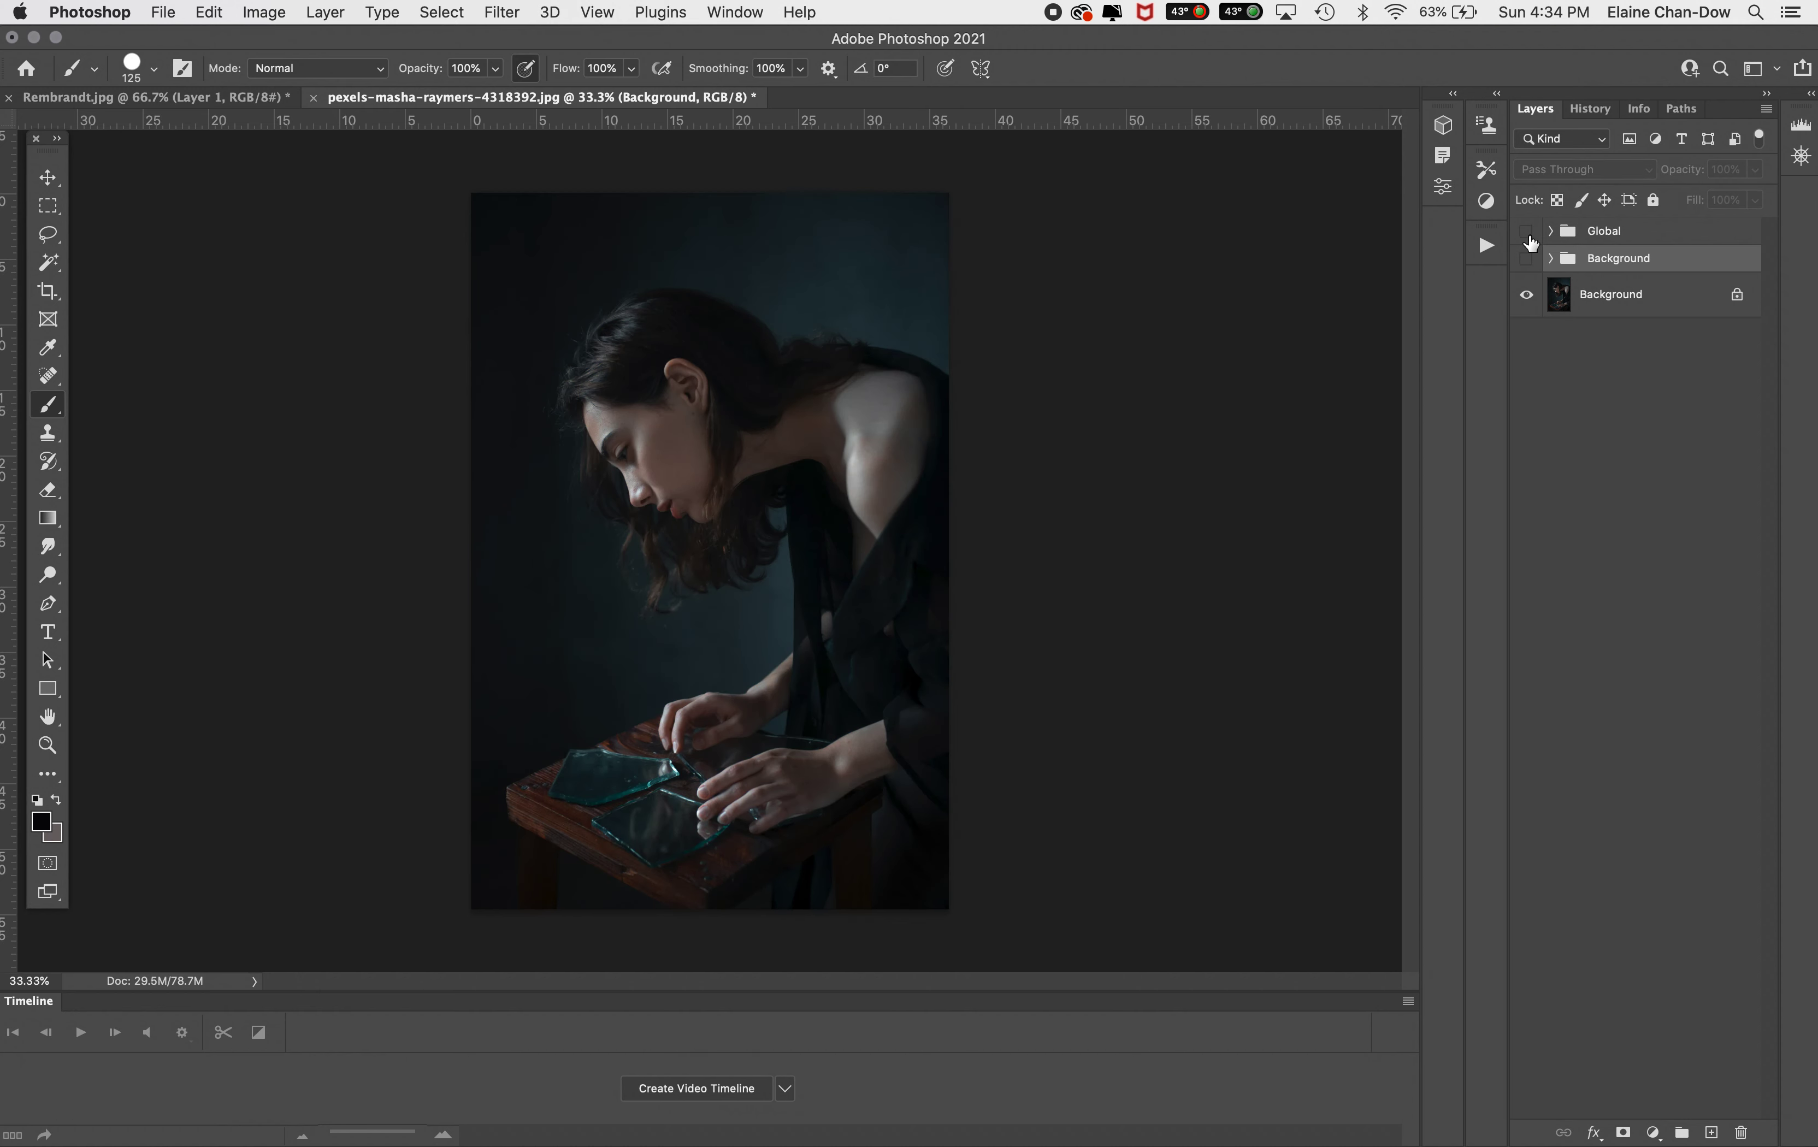
pyautogui.click(1527, 259)
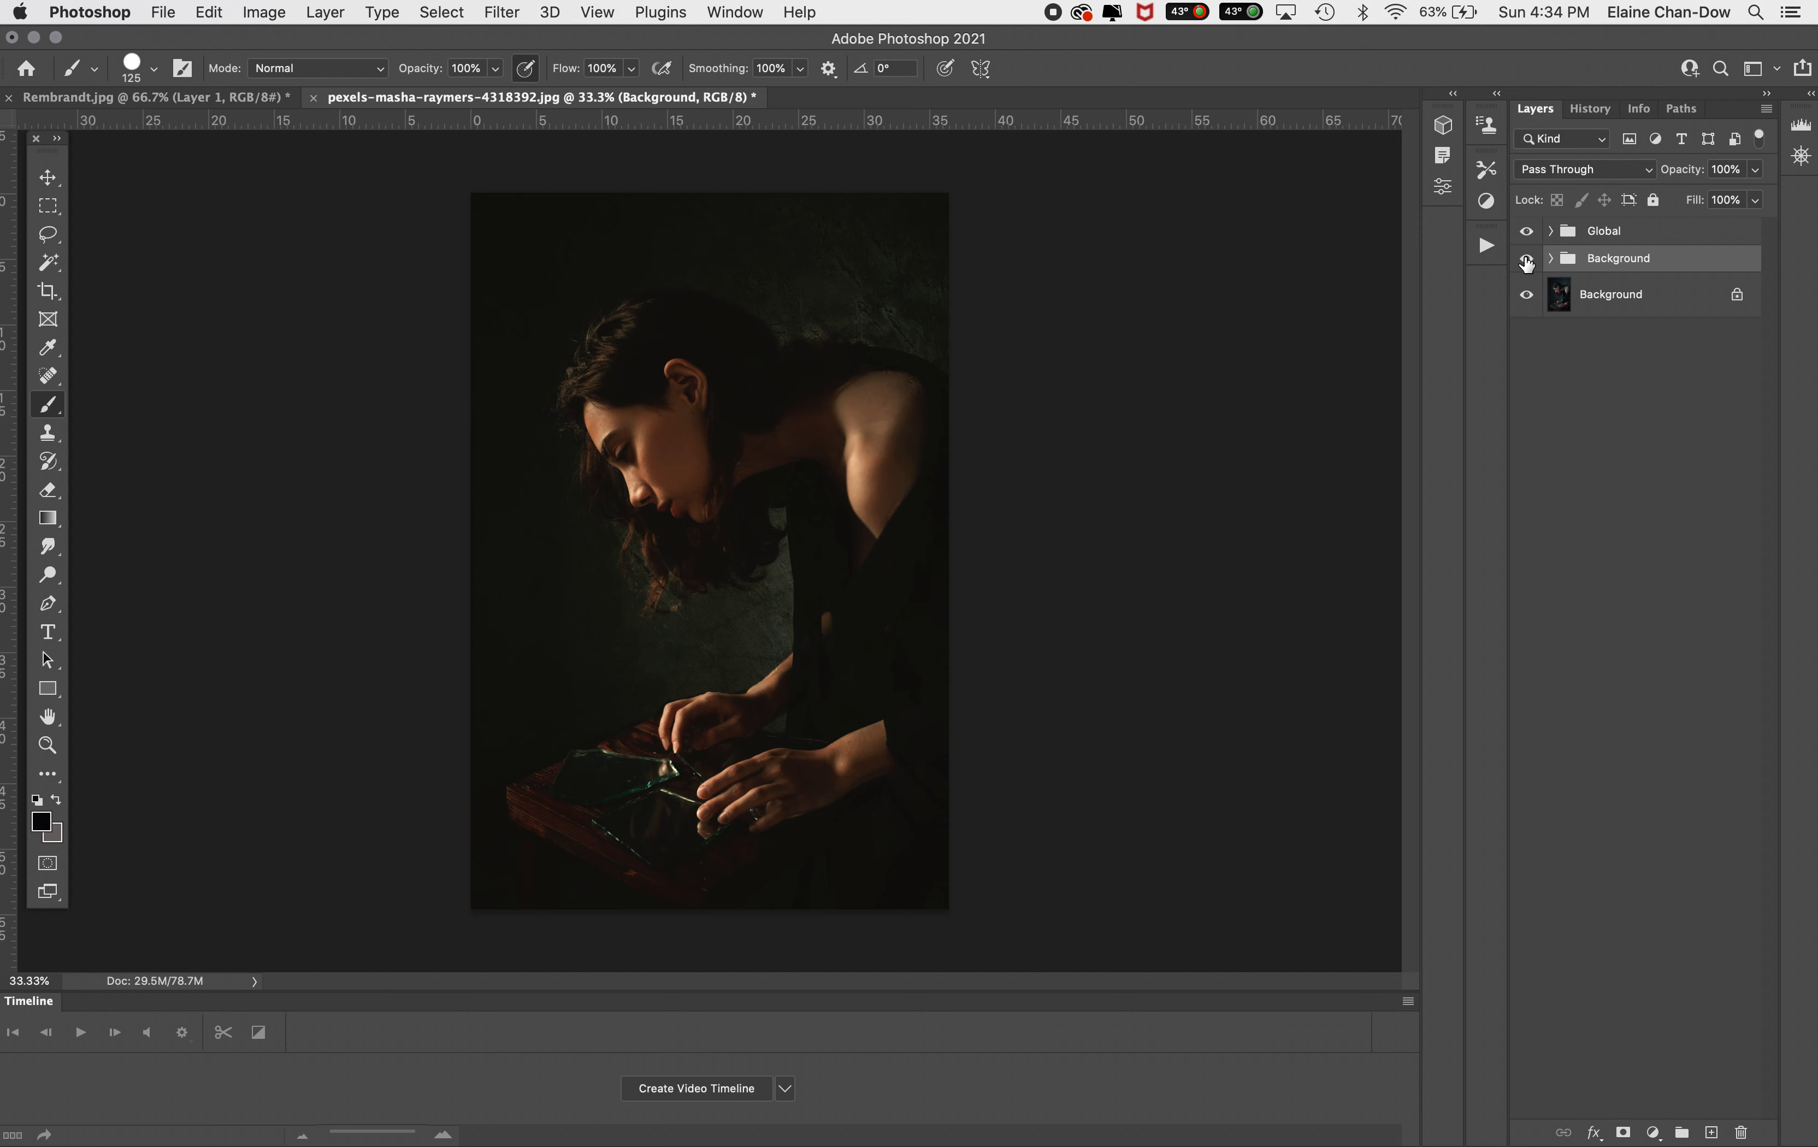
# View the Rembrandt reference painting with its background shown, then return to the portrait
pyautogui.click(174, 98)
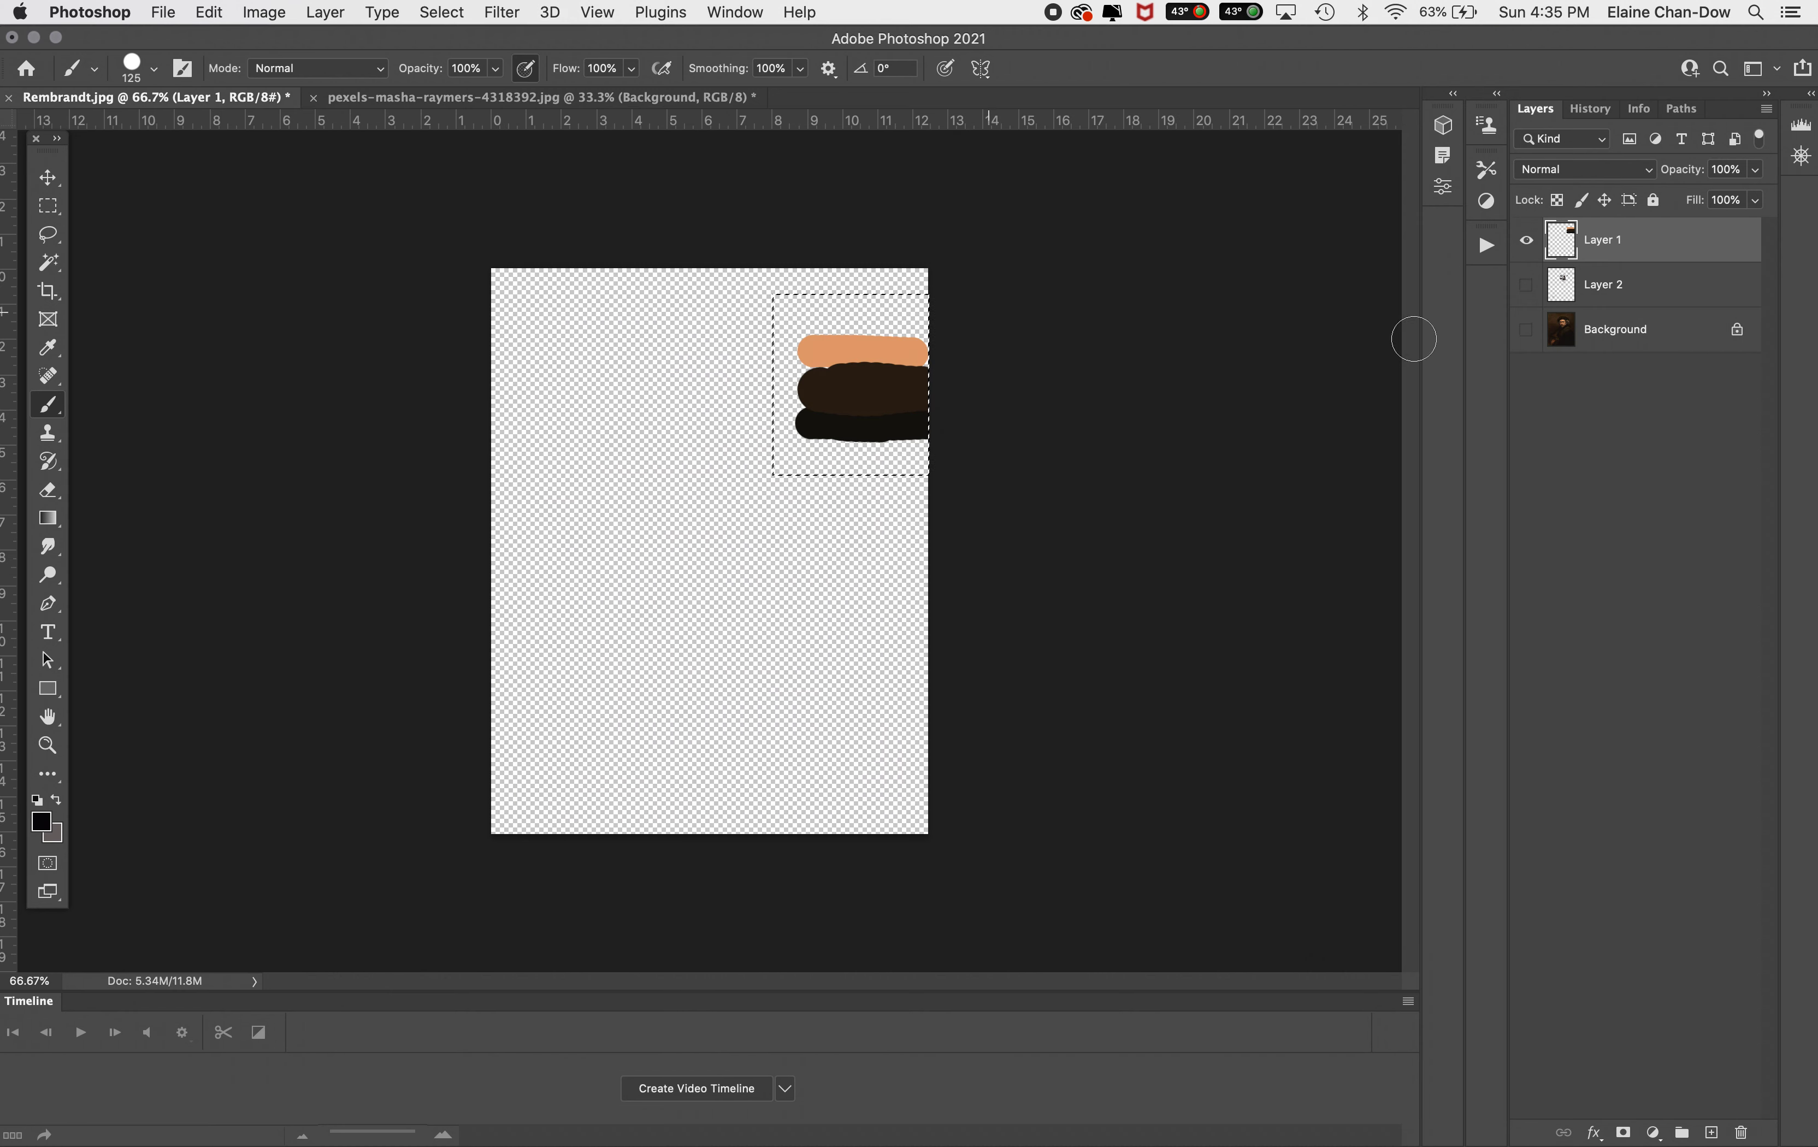
pyautogui.click(1527, 329)
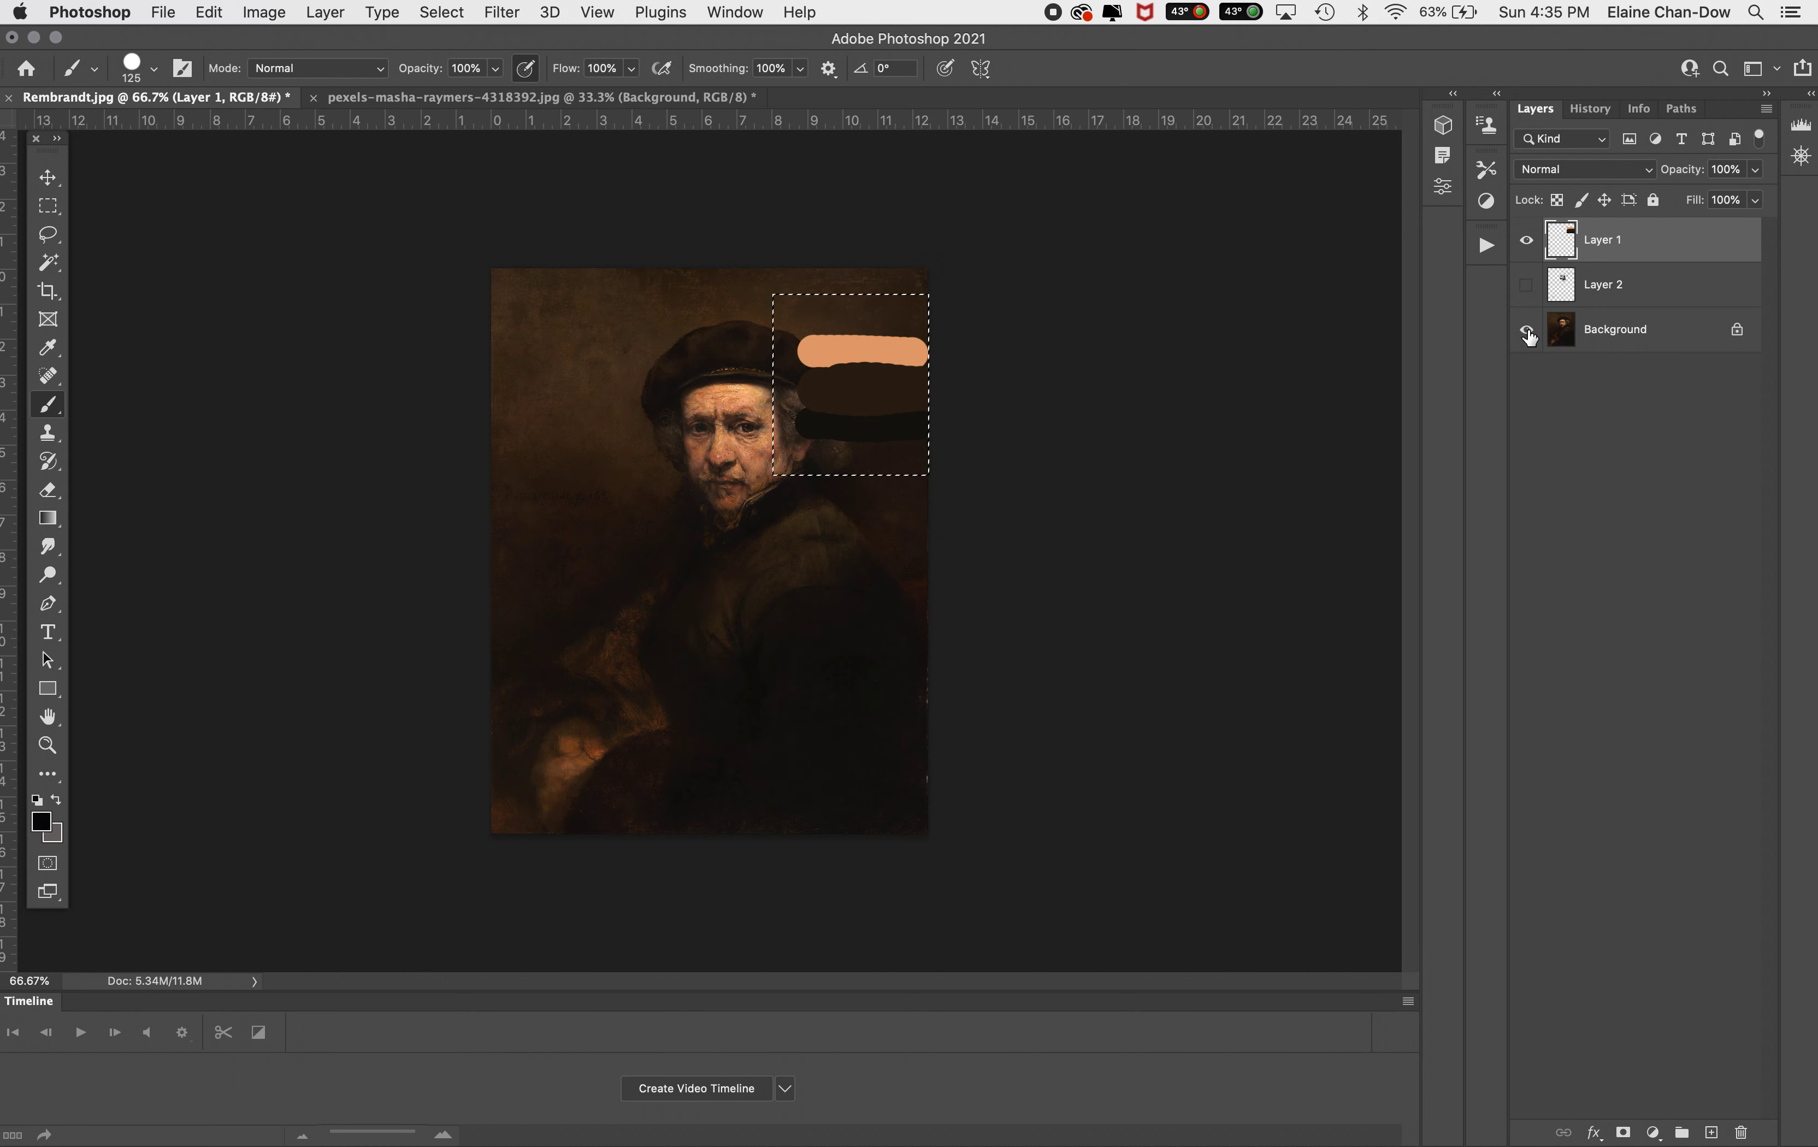
pyautogui.click(587, 99)
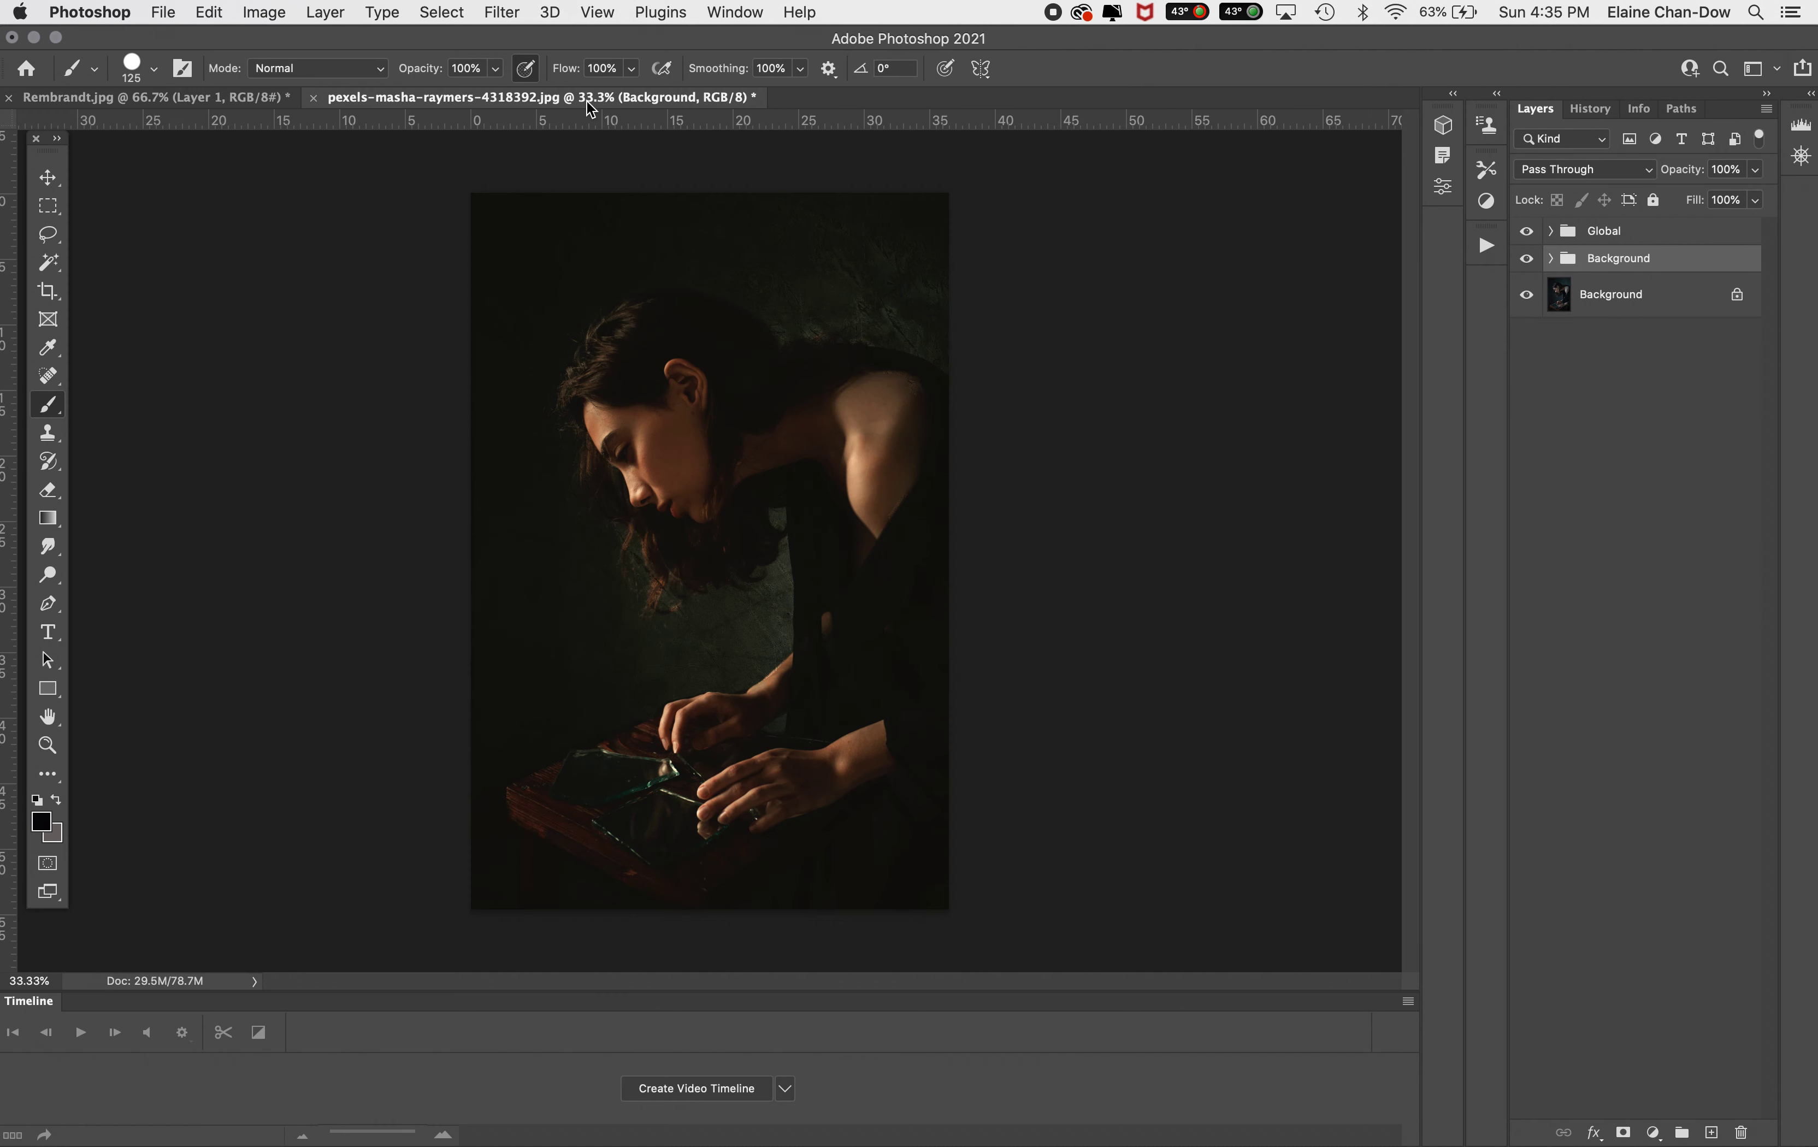